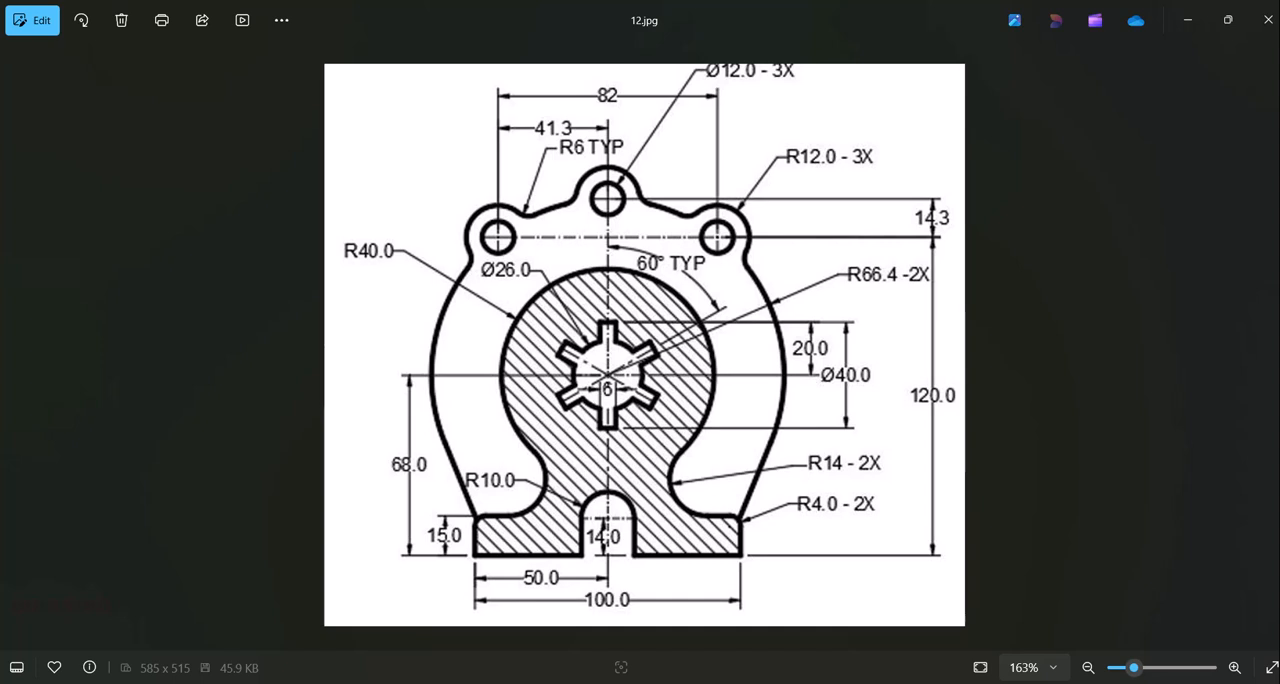
Set the drawing's insertion scale units to Millimeters.
mouse_move(849, 683)
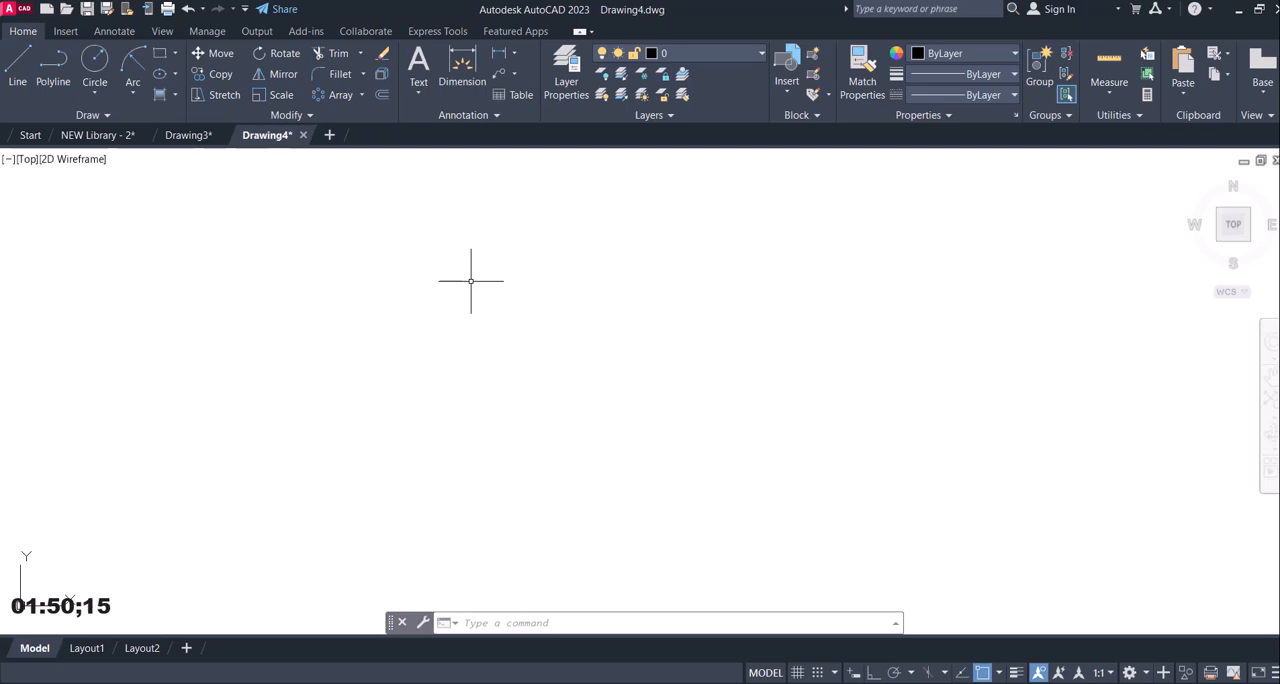
text(n)
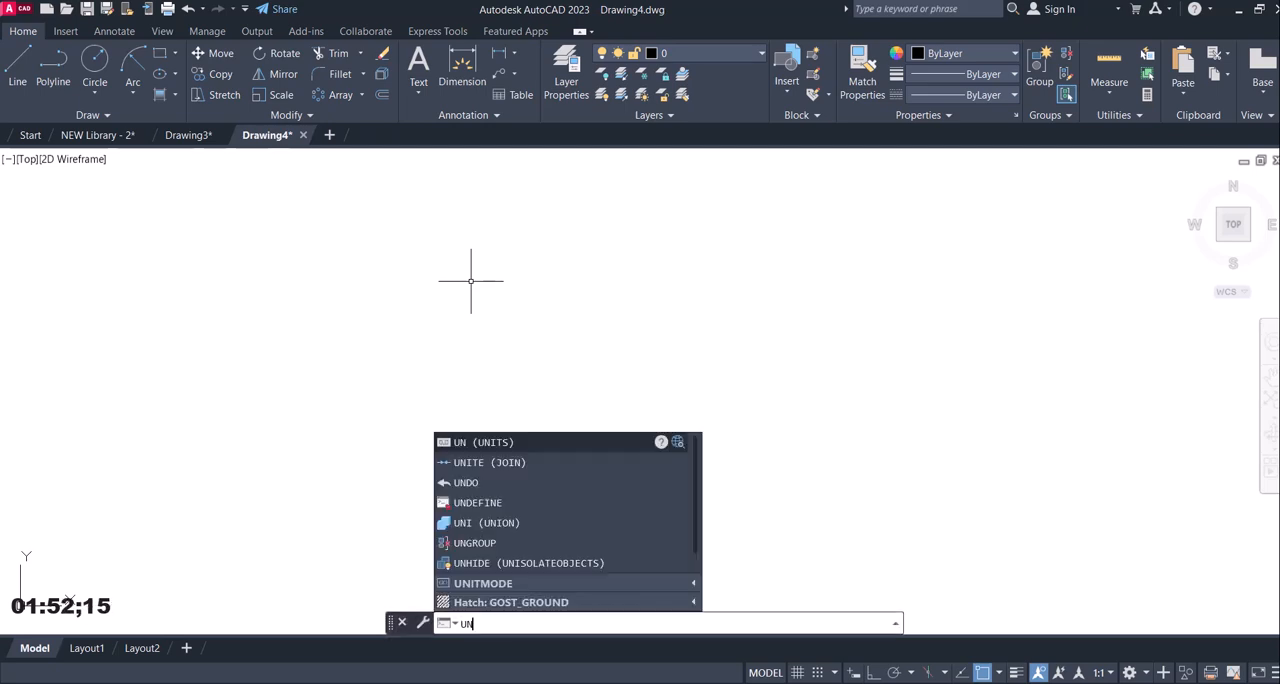
key(Return)
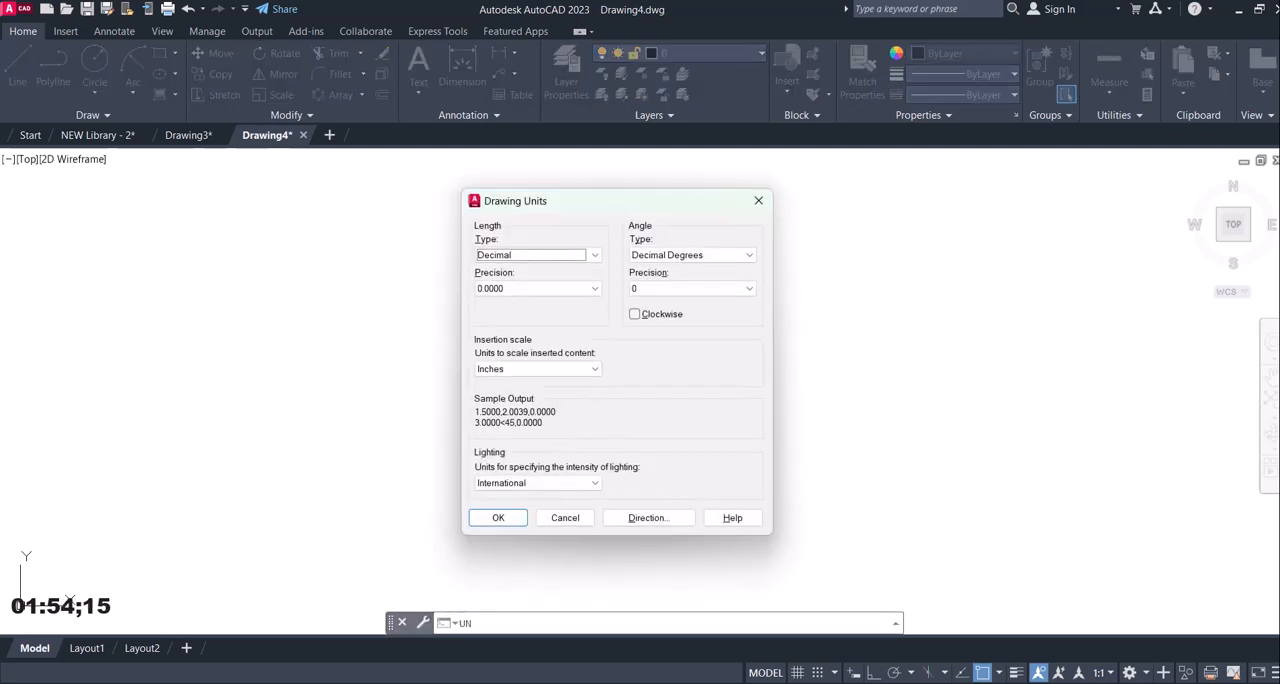
click(592, 372)
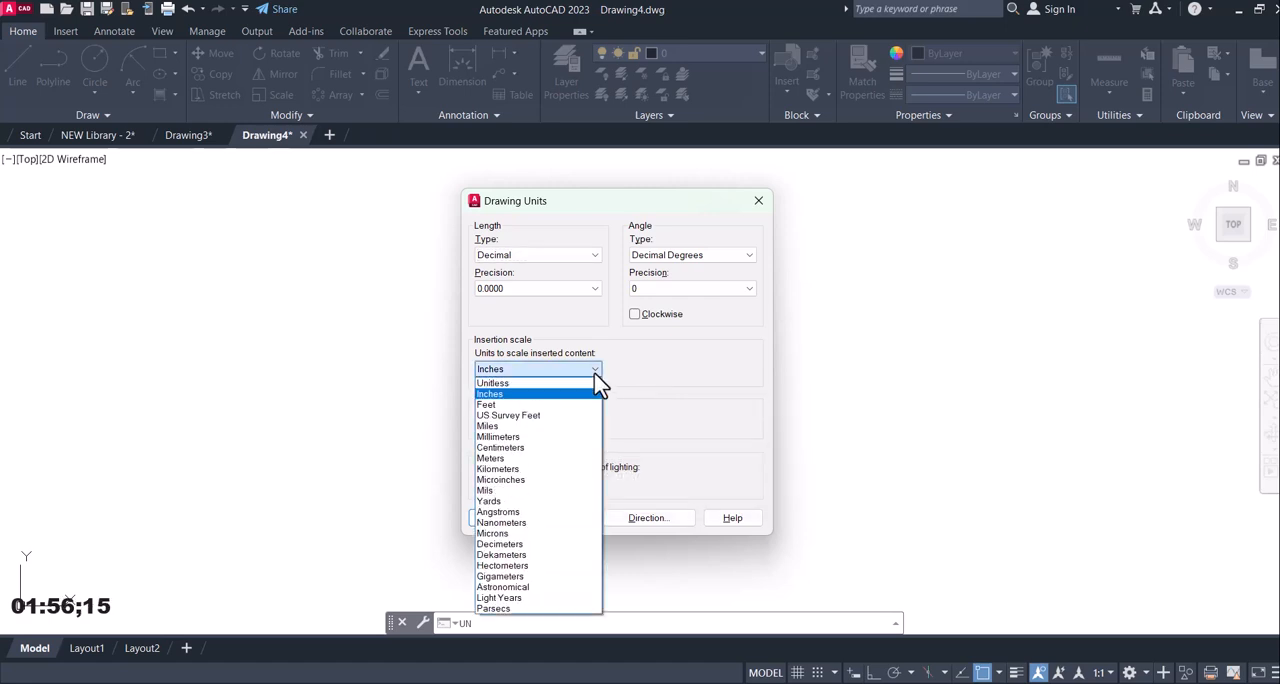
click(548, 438)
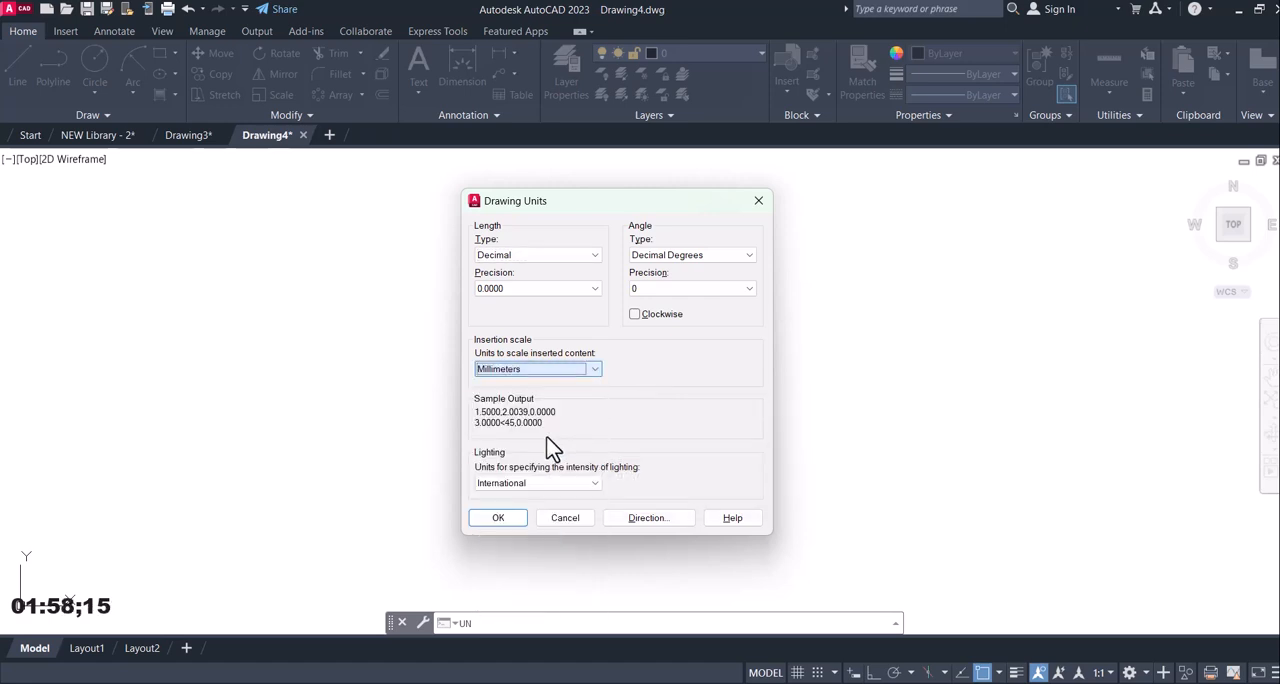
click(506, 522)
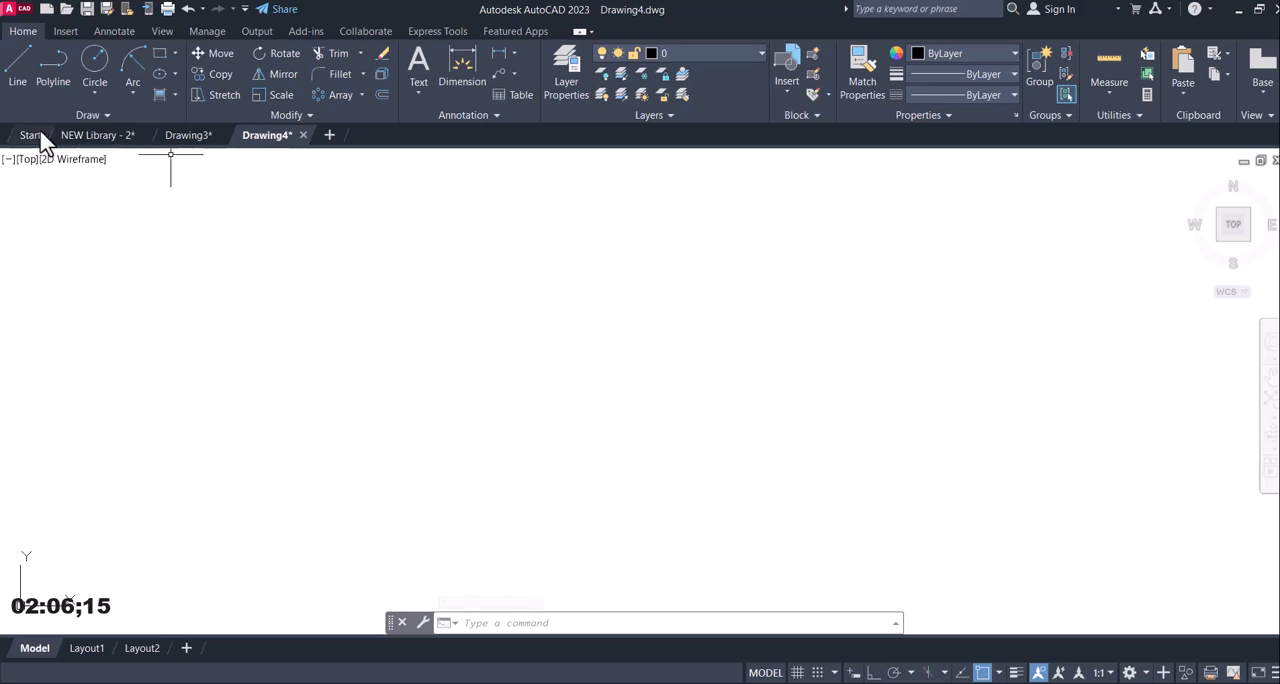
Draw one vertical and one horizontal construction line crossing in the middle of the empty drawing.
click(75, 115)
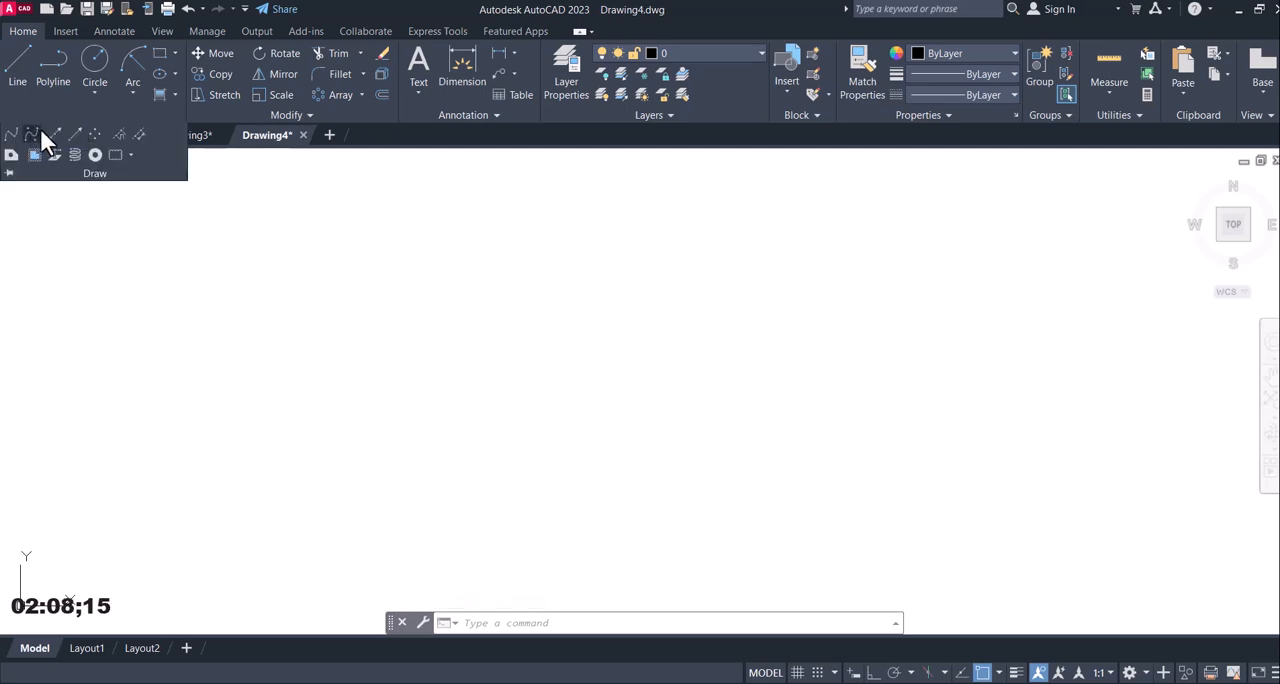
click(52, 133)
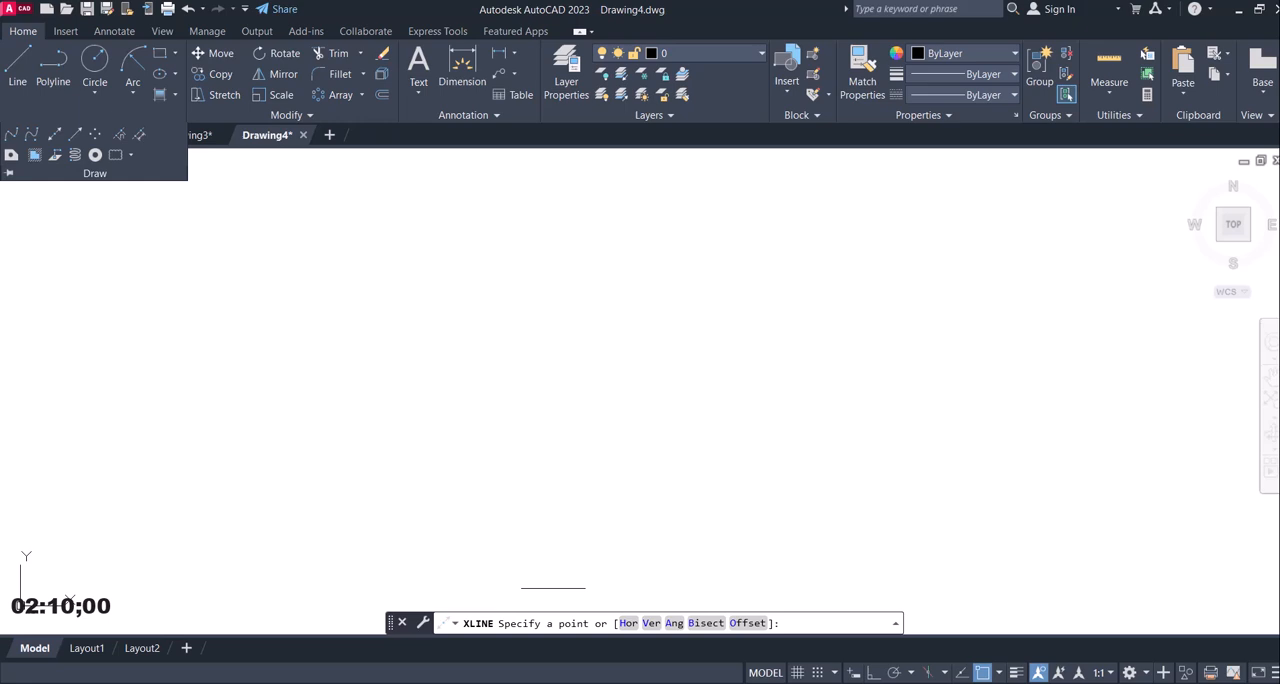
click(660, 624)
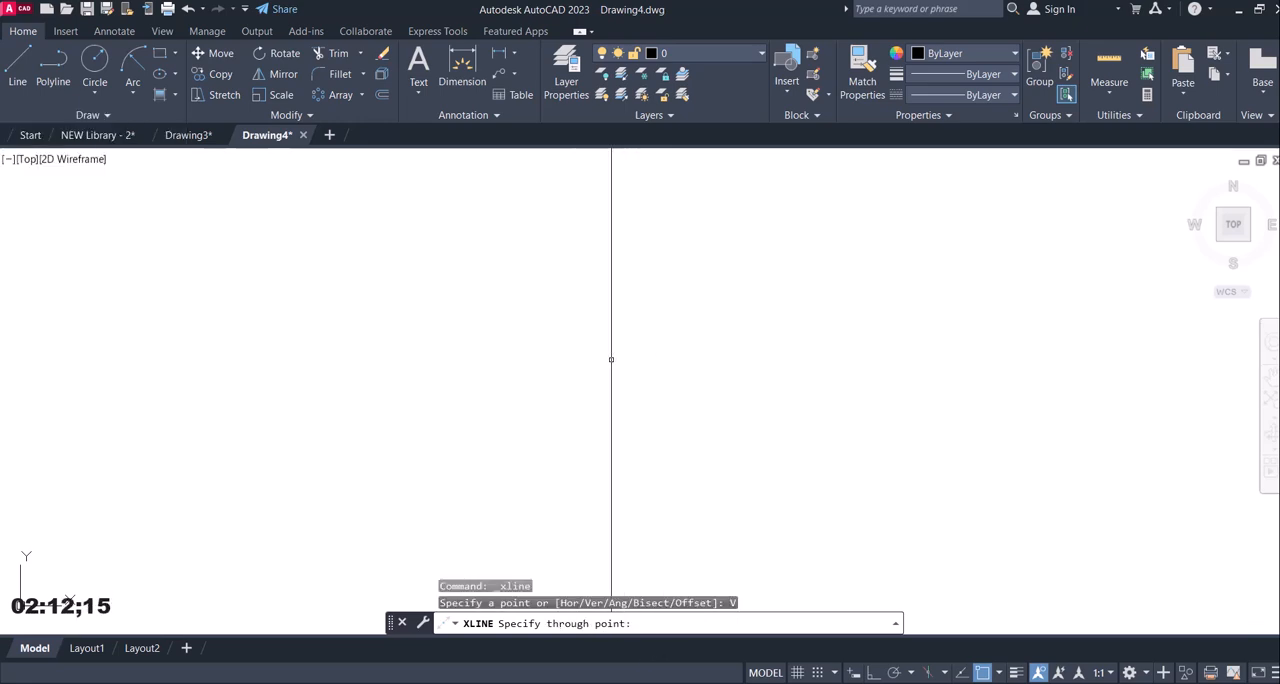
click(626, 357)
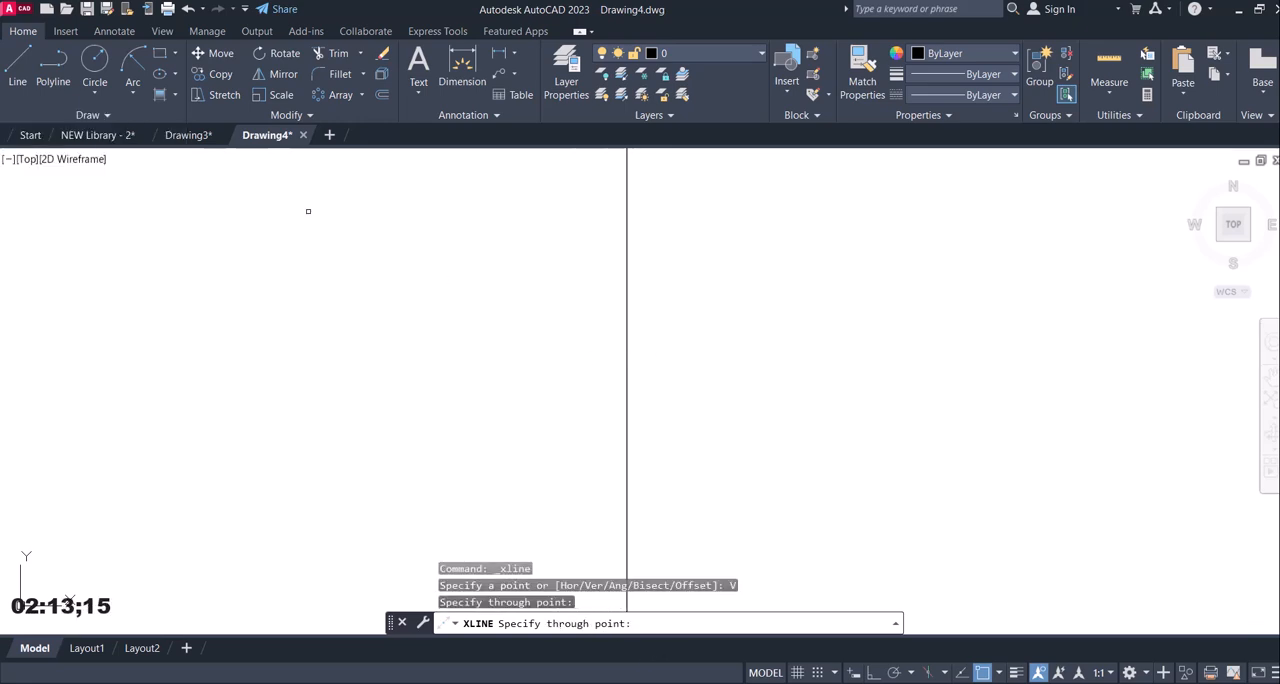
click(62, 115)
click(53, 133)
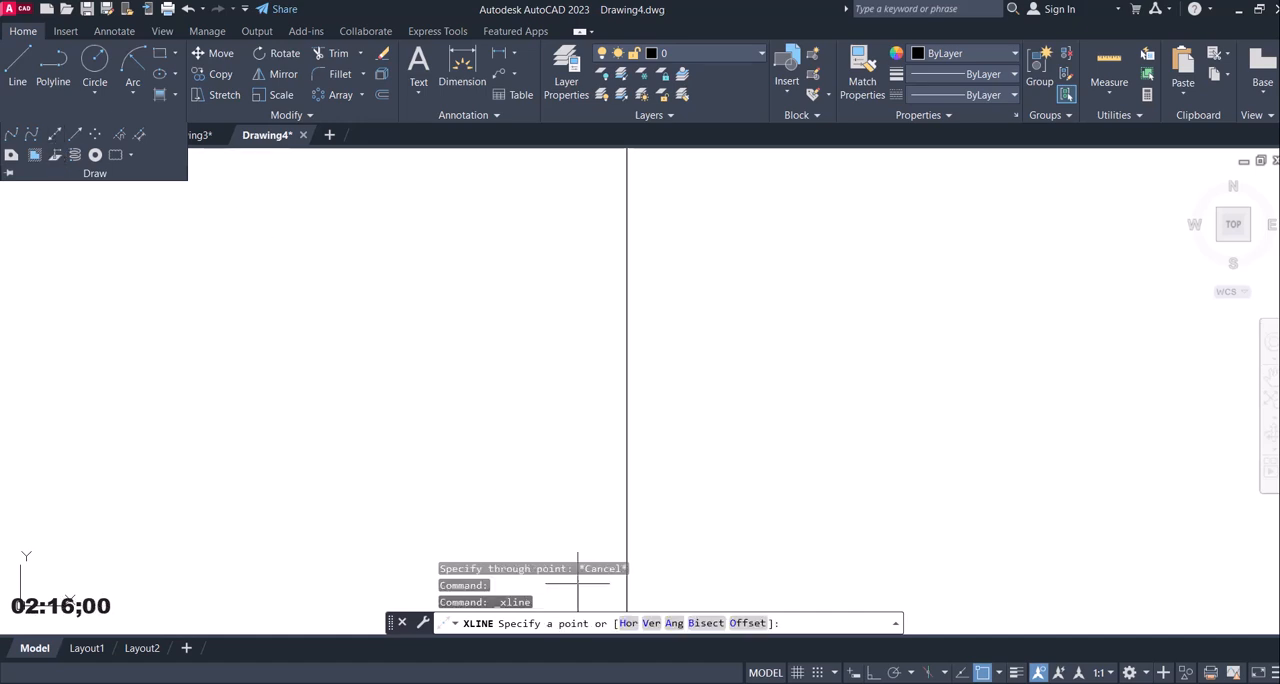
click(628, 624)
click(634, 371)
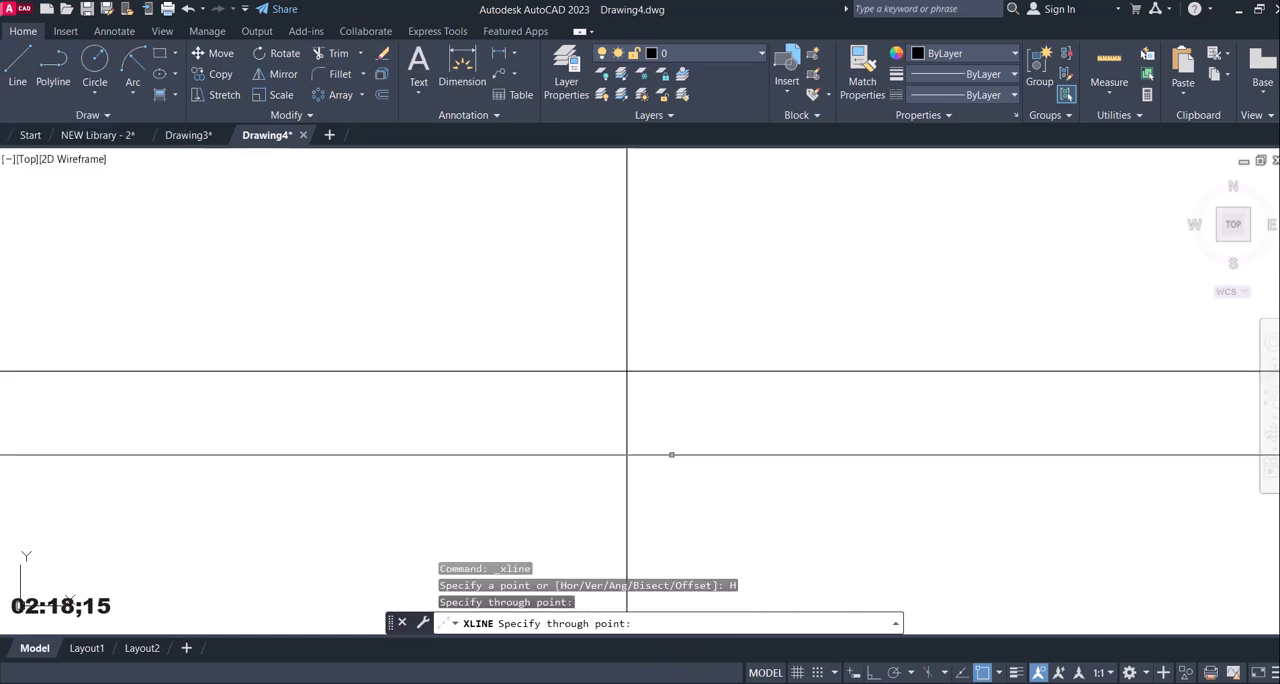
key(Escape)
Draw a circle of radius 13 centred on the intersection of the two construction lines.
key(alt+Tab)
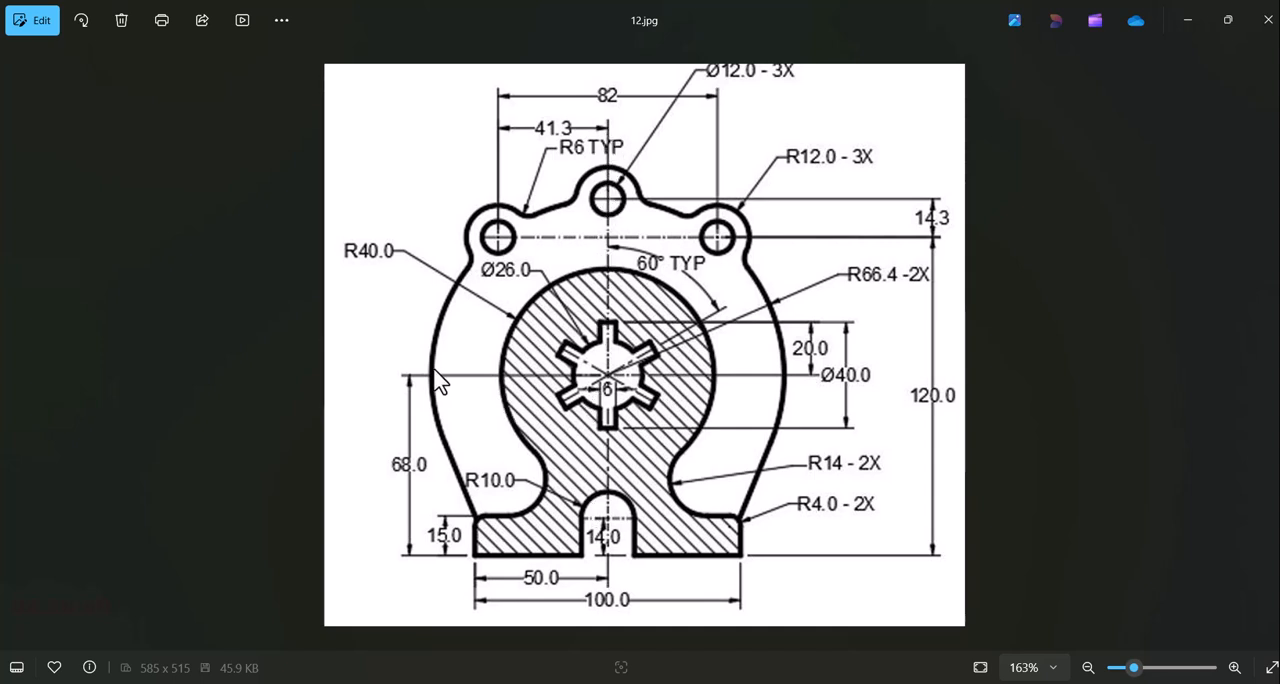
key(alt+Tab)
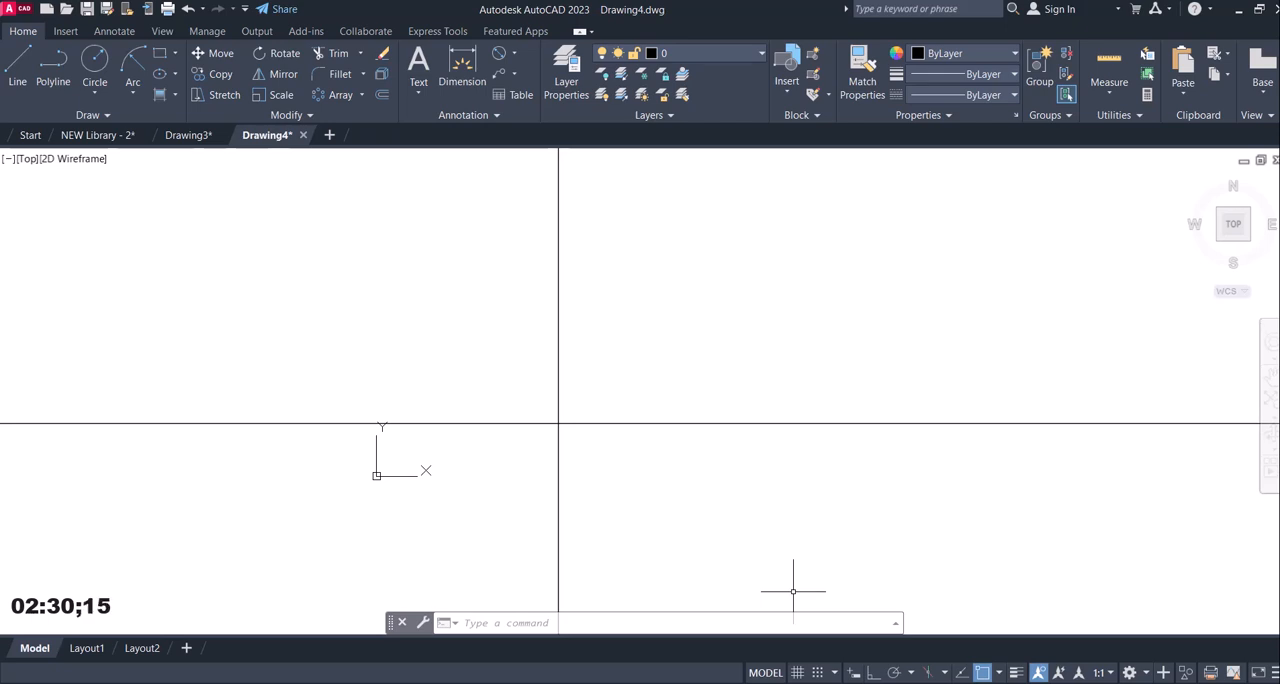
click(851, 605)
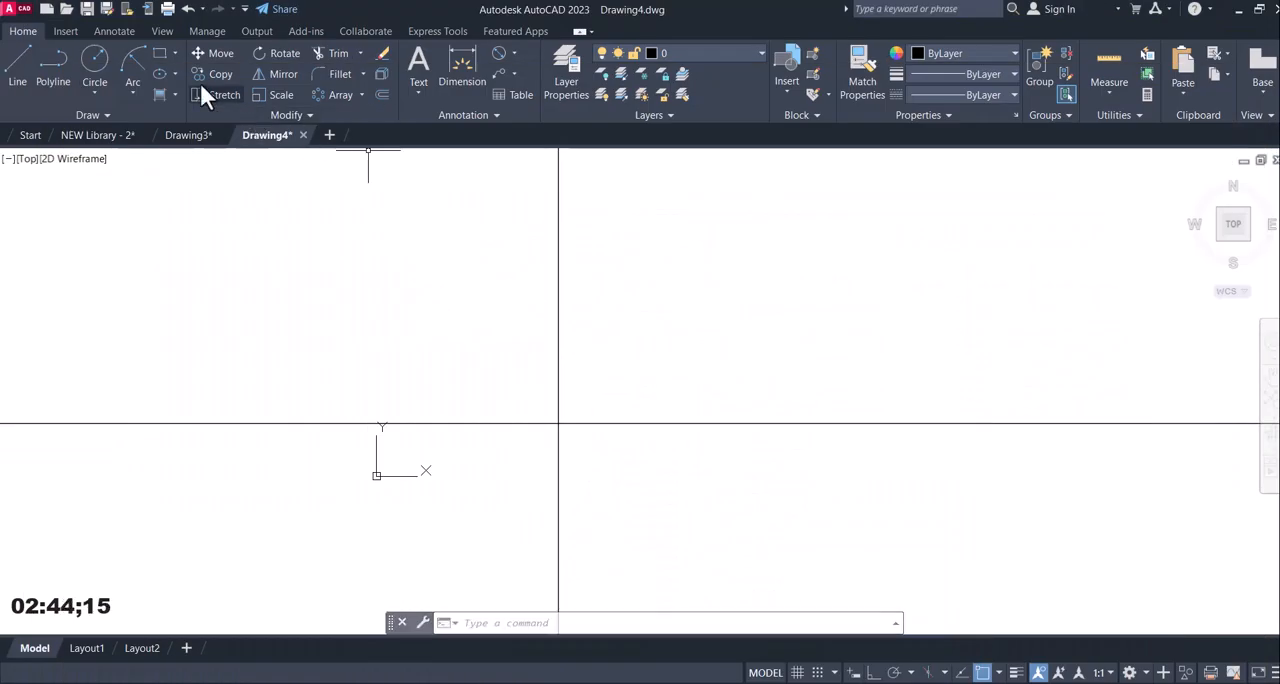
click(94, 60)
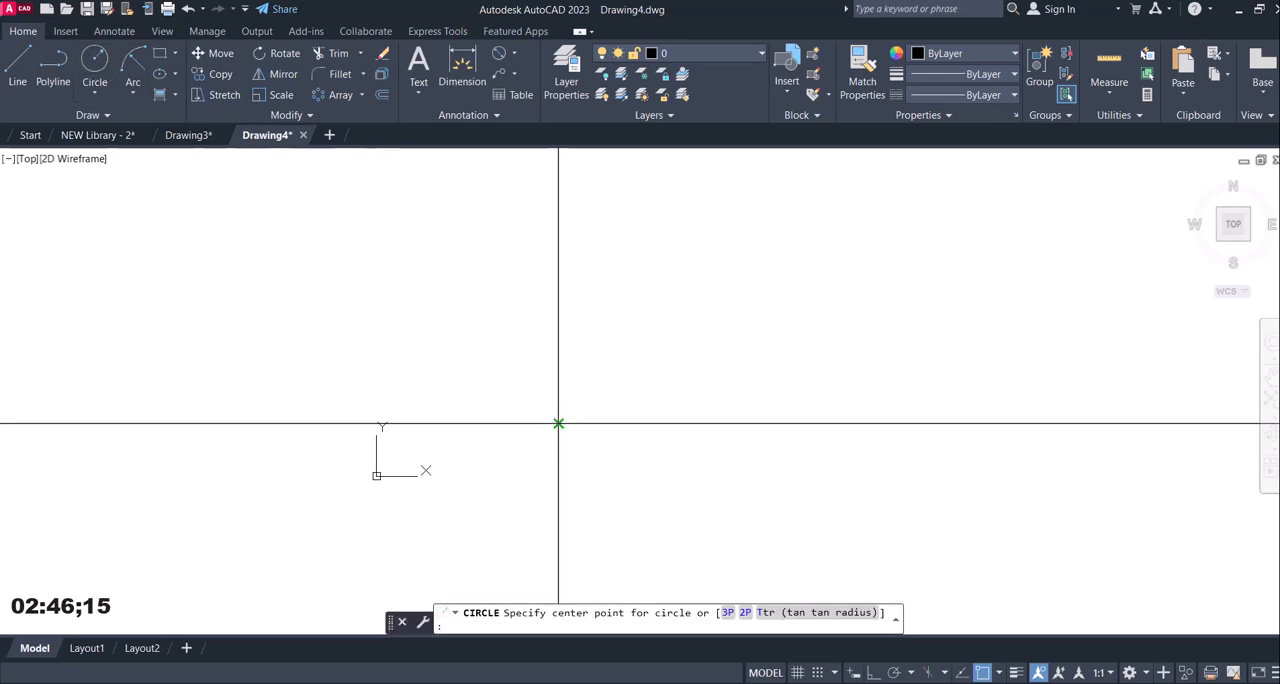
click(558, 423)
text(13)
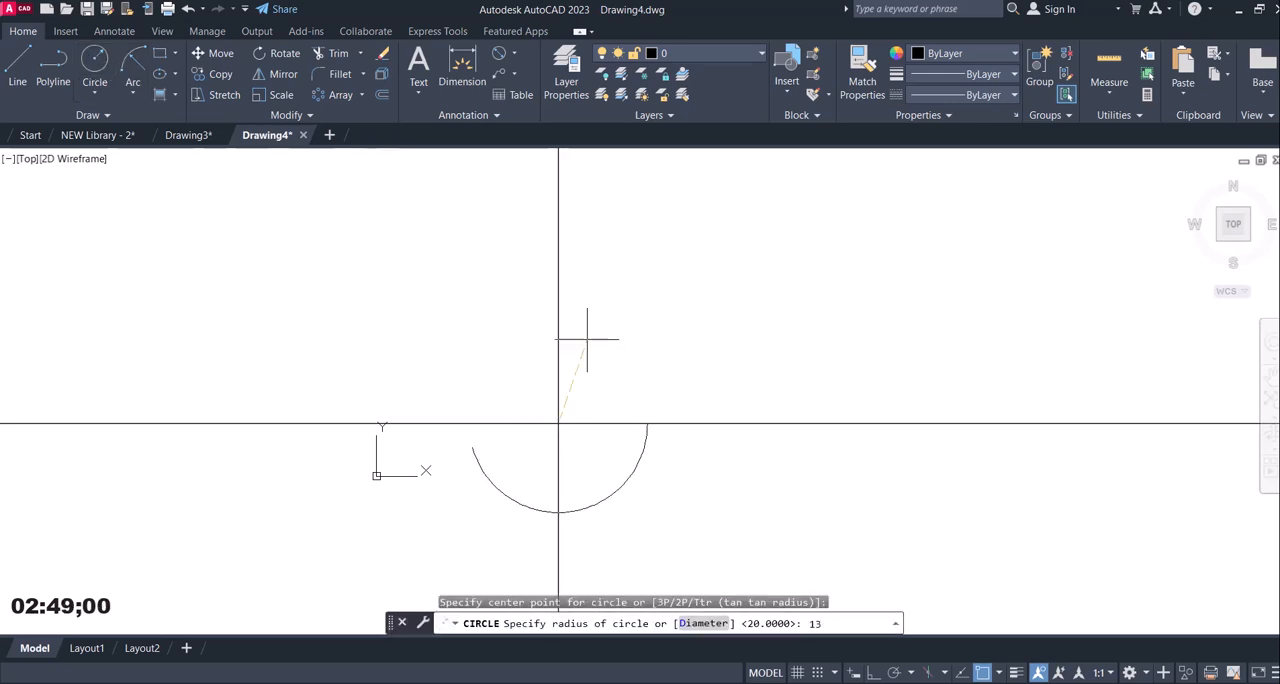
key(Return)
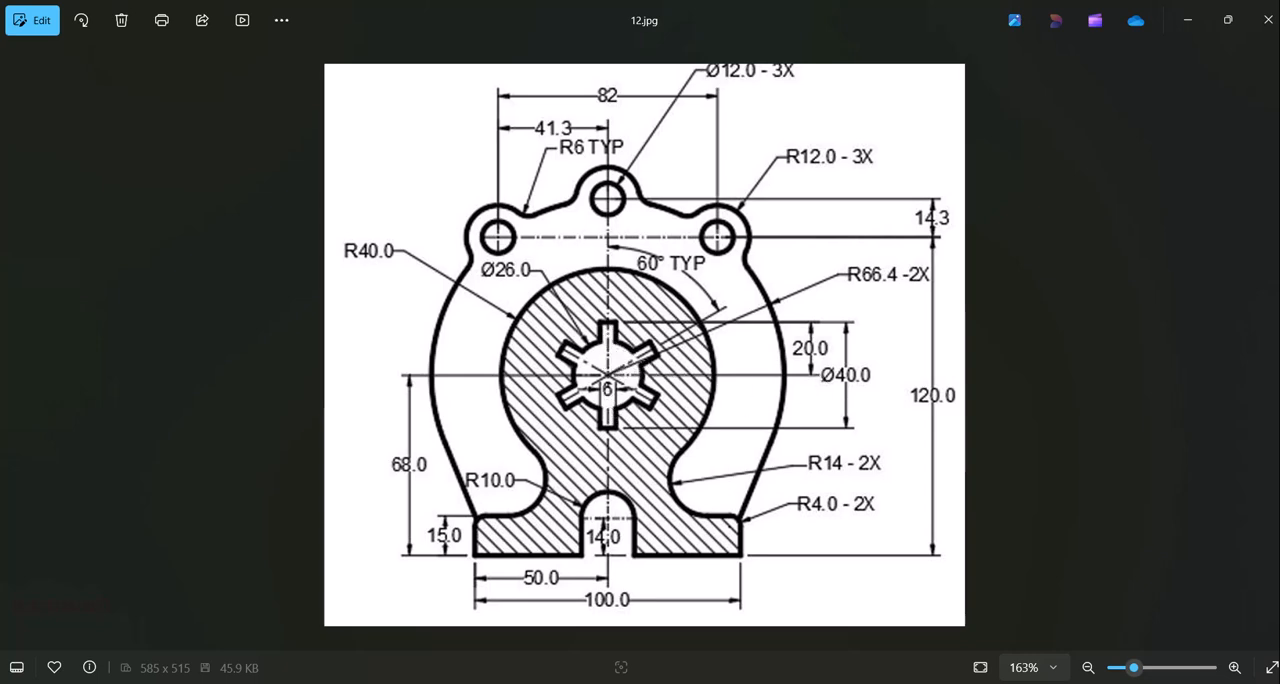
Draw a concentric circle of radius 20 around the 13 mm radius circle.
click(680, 682)
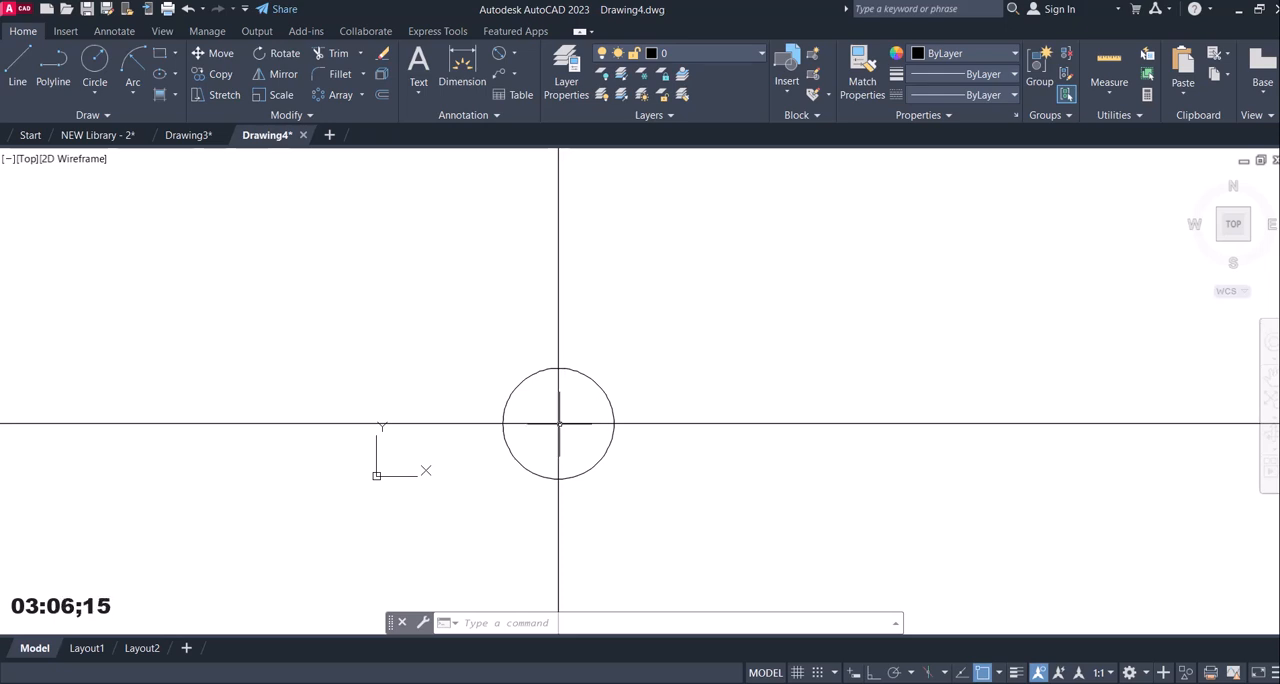
scroll(557, 422, up, 10)
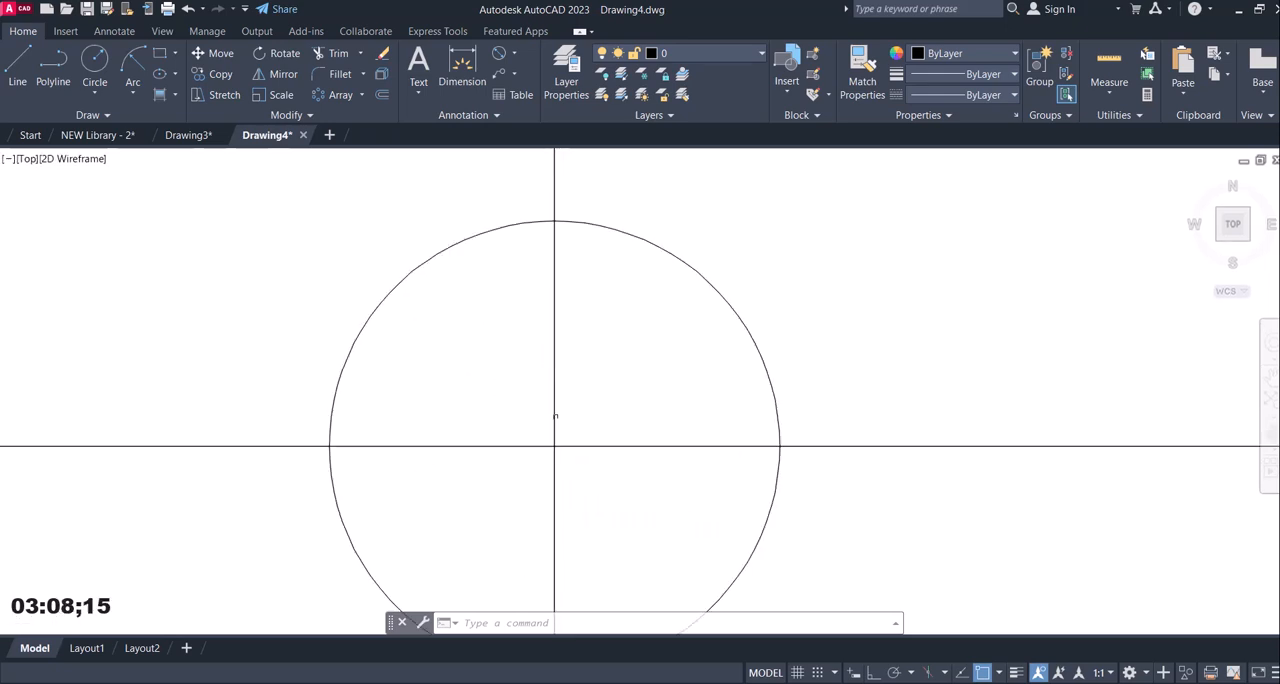
scroll(555, 416, down, 3)
middle_drag(551, 418, 583, 360)
scroll(571, 374, down, 6)
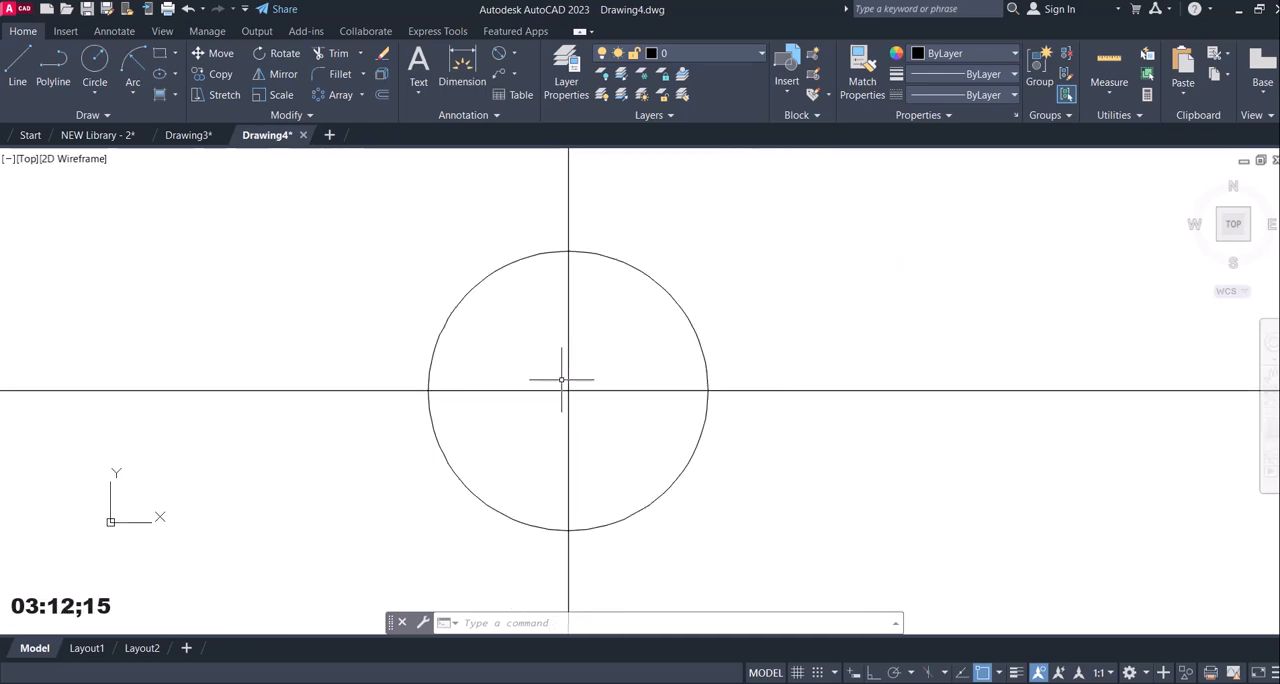
scroll(567, 372, down, 4)
scroll(570, 370, up, 4)
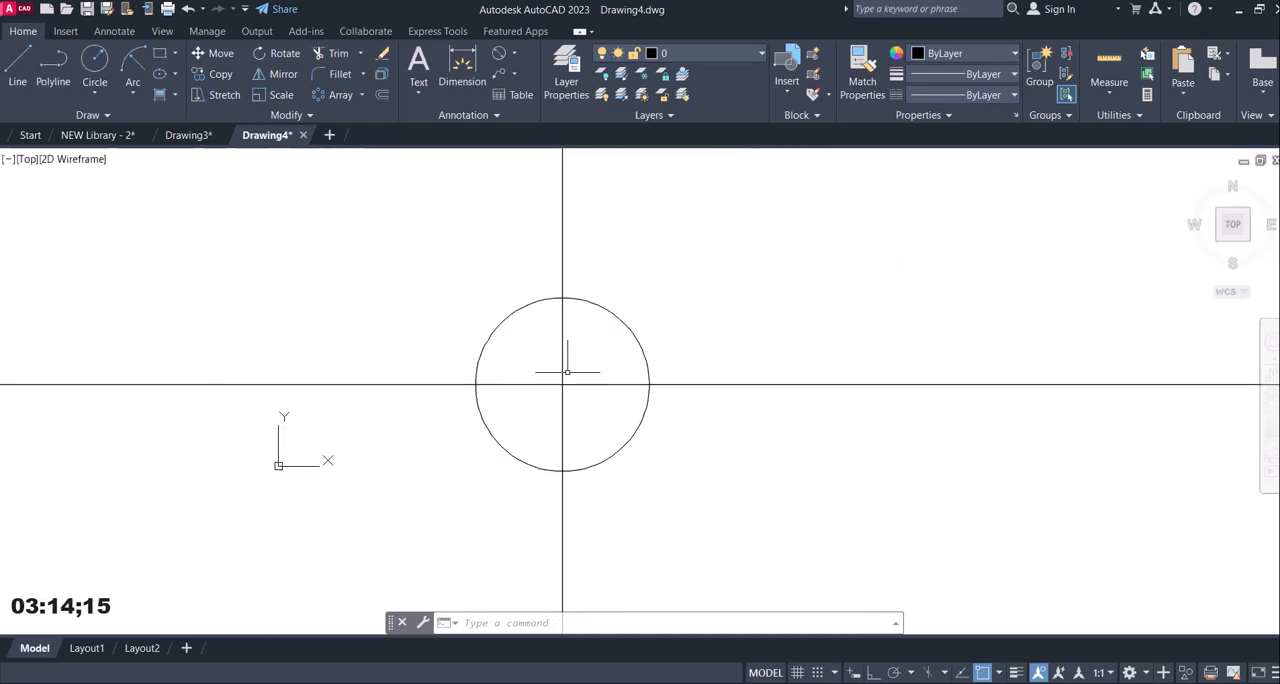
middle_drag(570, 370, 584, 372)
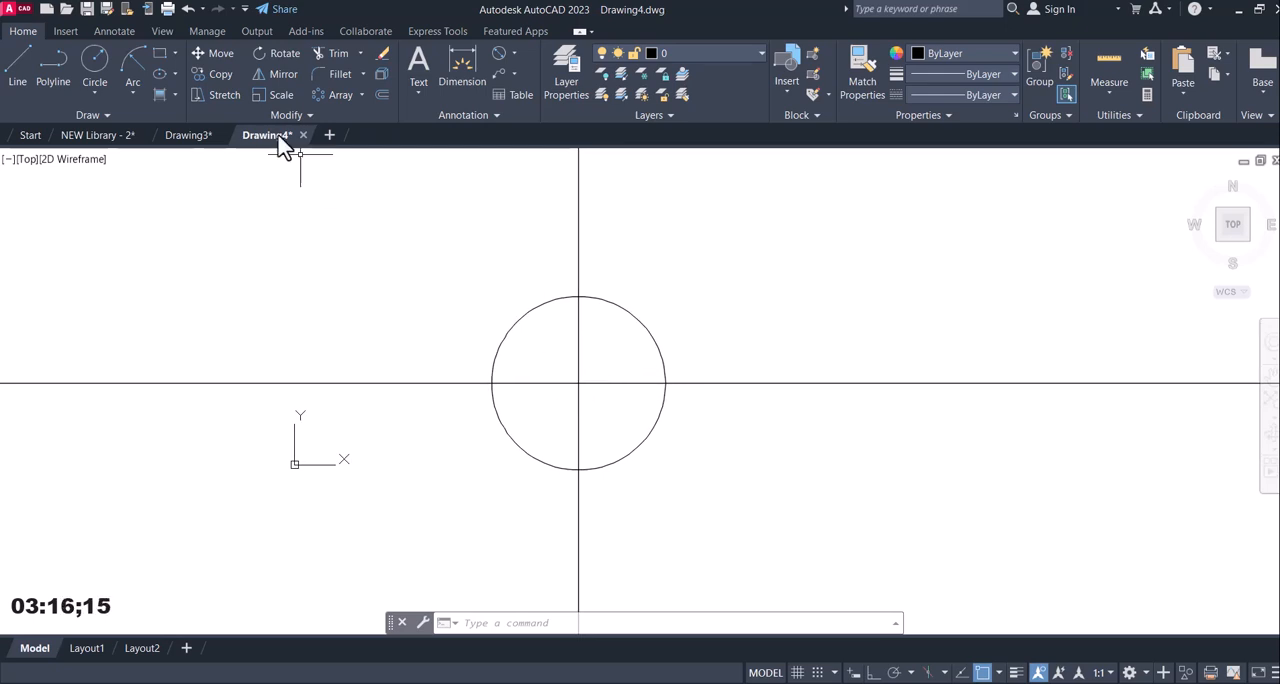
click(95, 60)
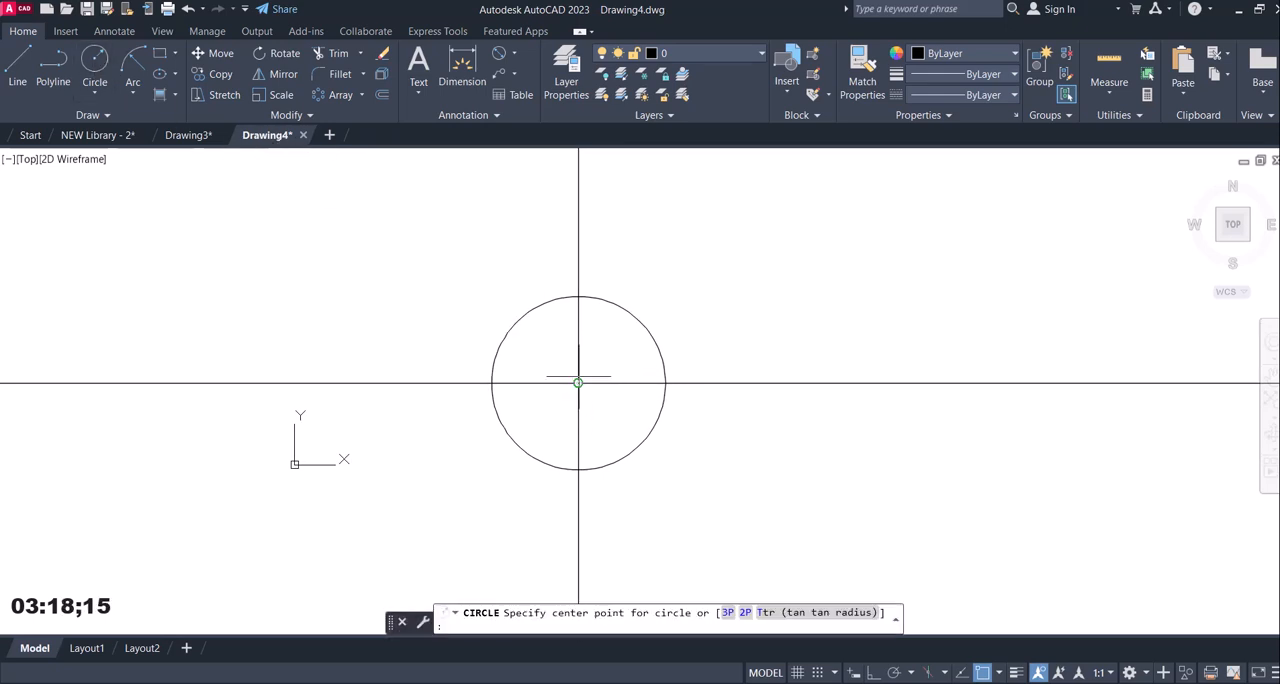
click(578, 381)
text(20)
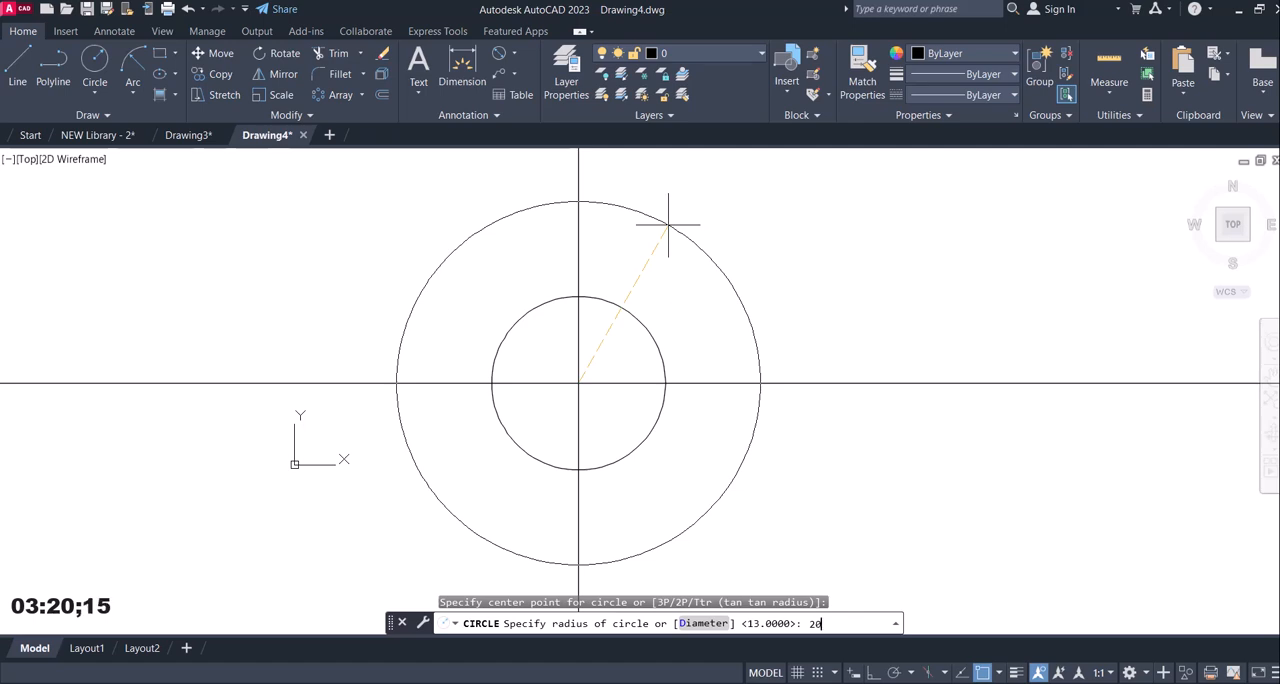
key(Return)
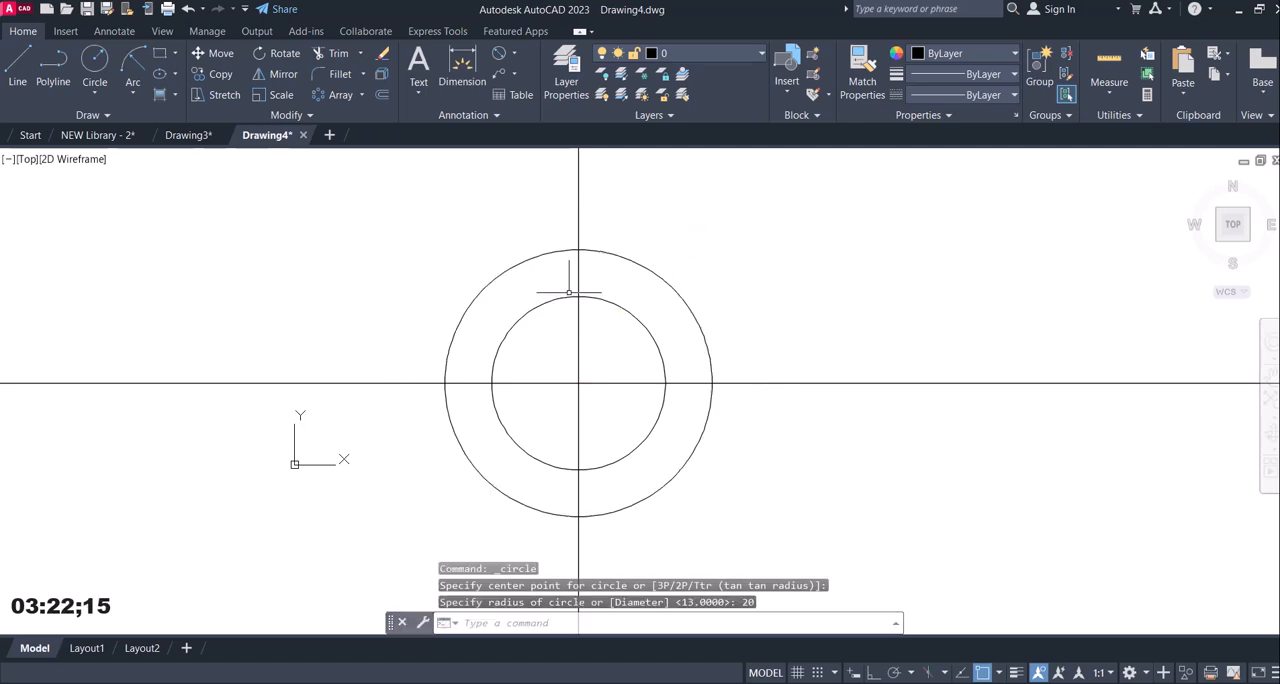
Offset the vertical construction line by 3 to both sides.
click(381, 94)
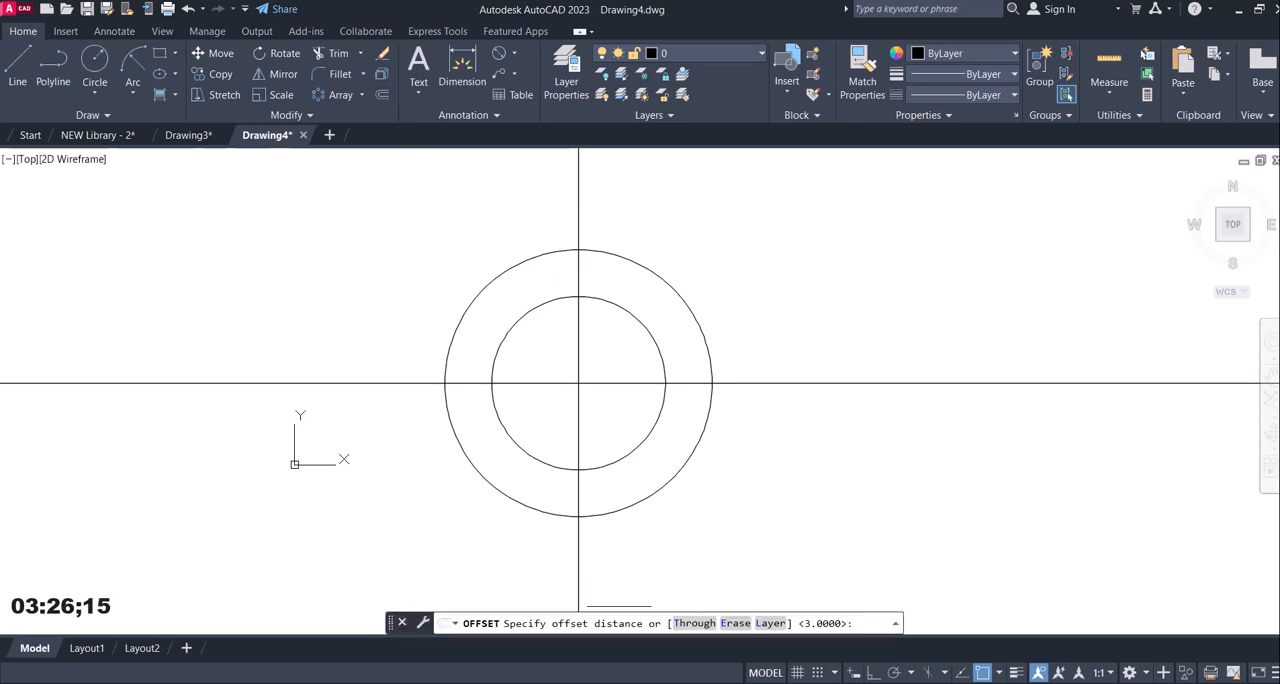
key(Return)
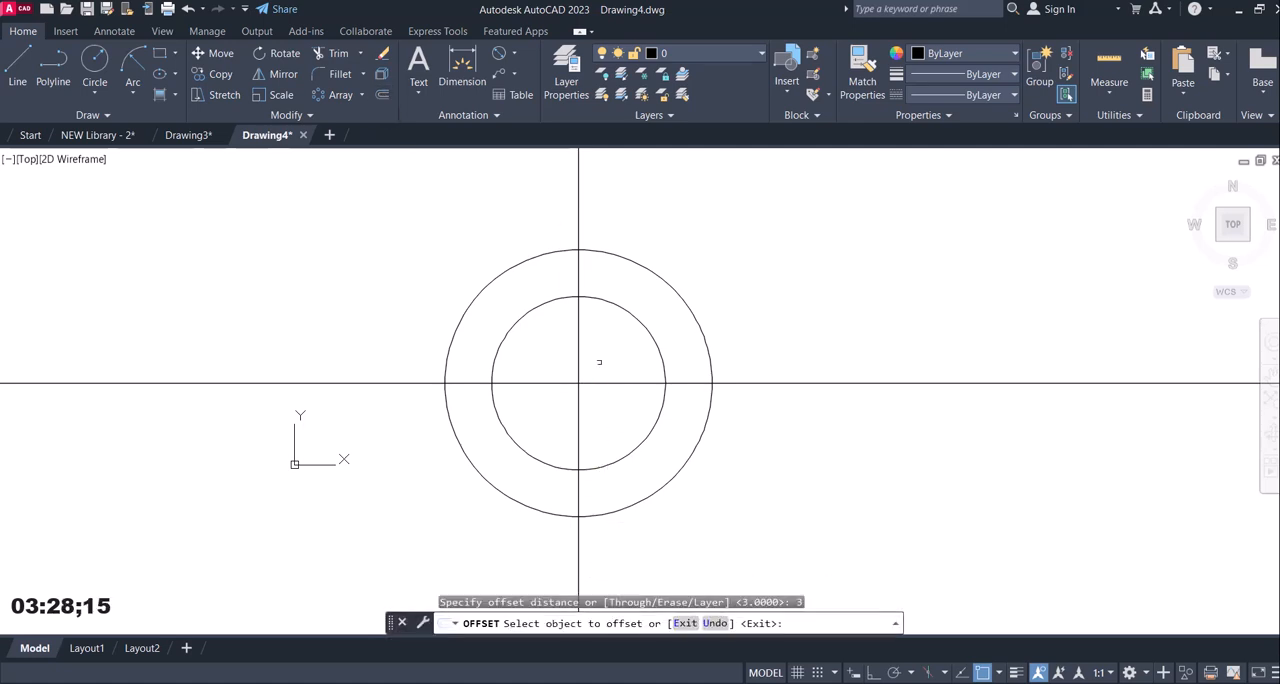
click(582, 227)
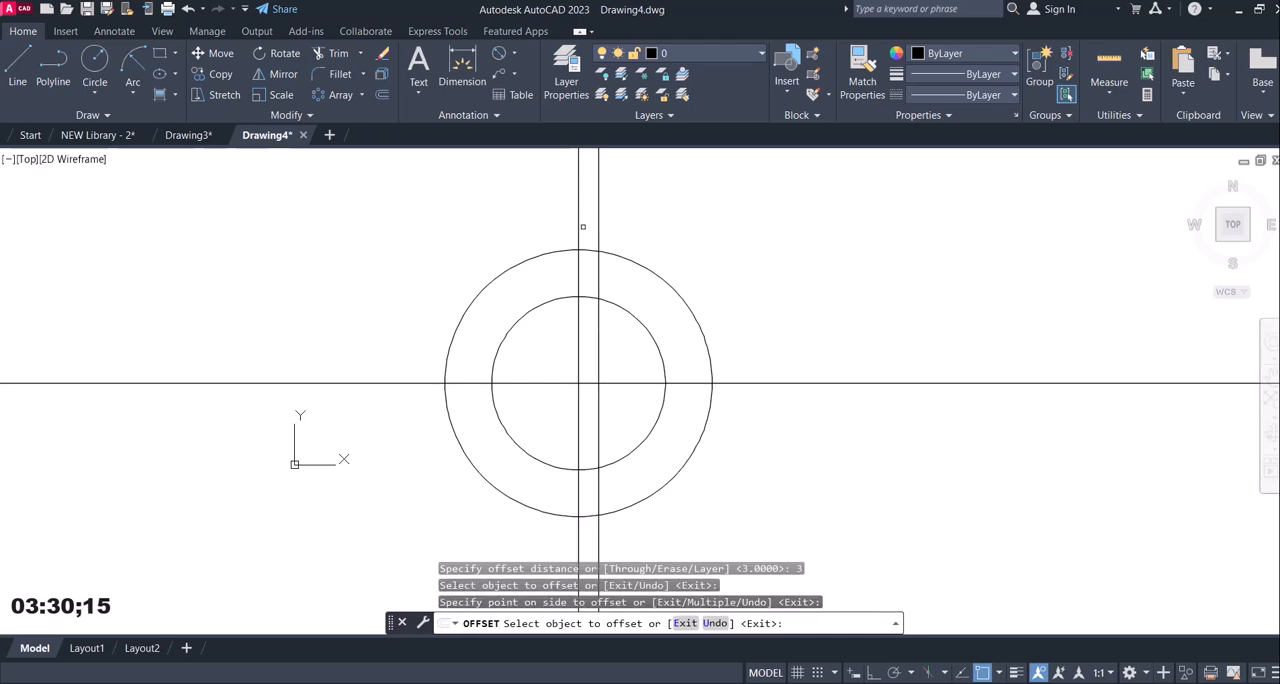
click(577, 230)
click(514, 229)
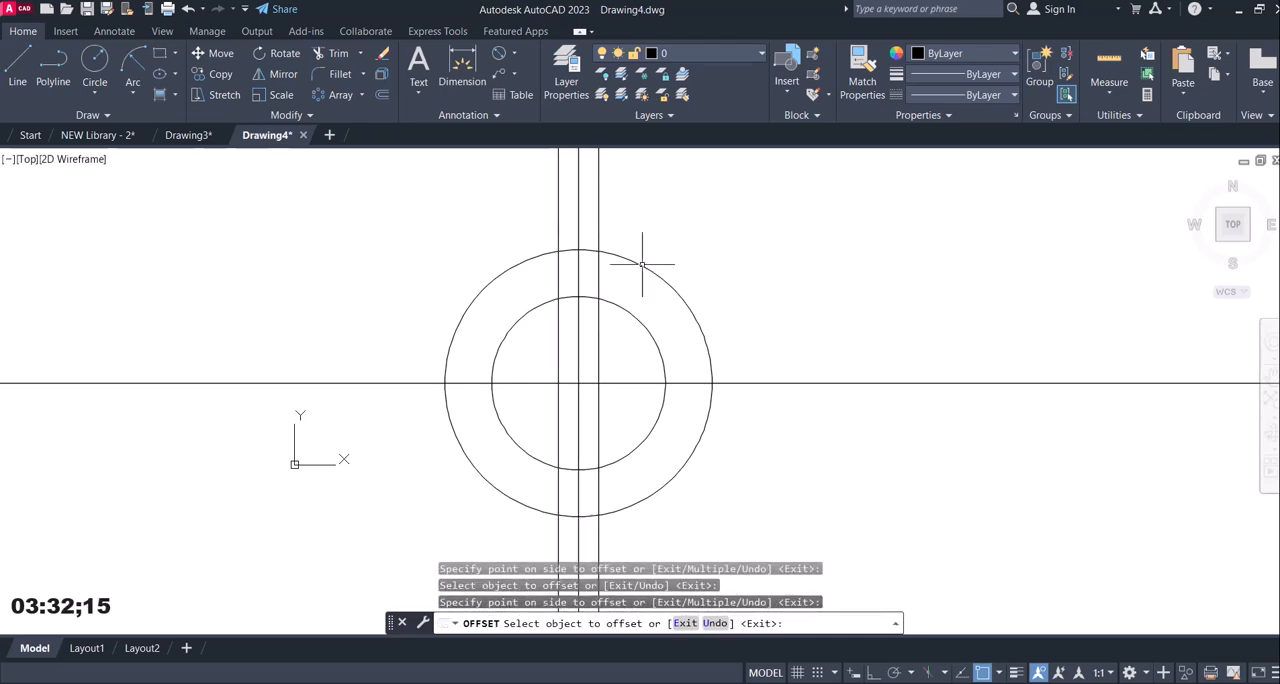
key(Escape)
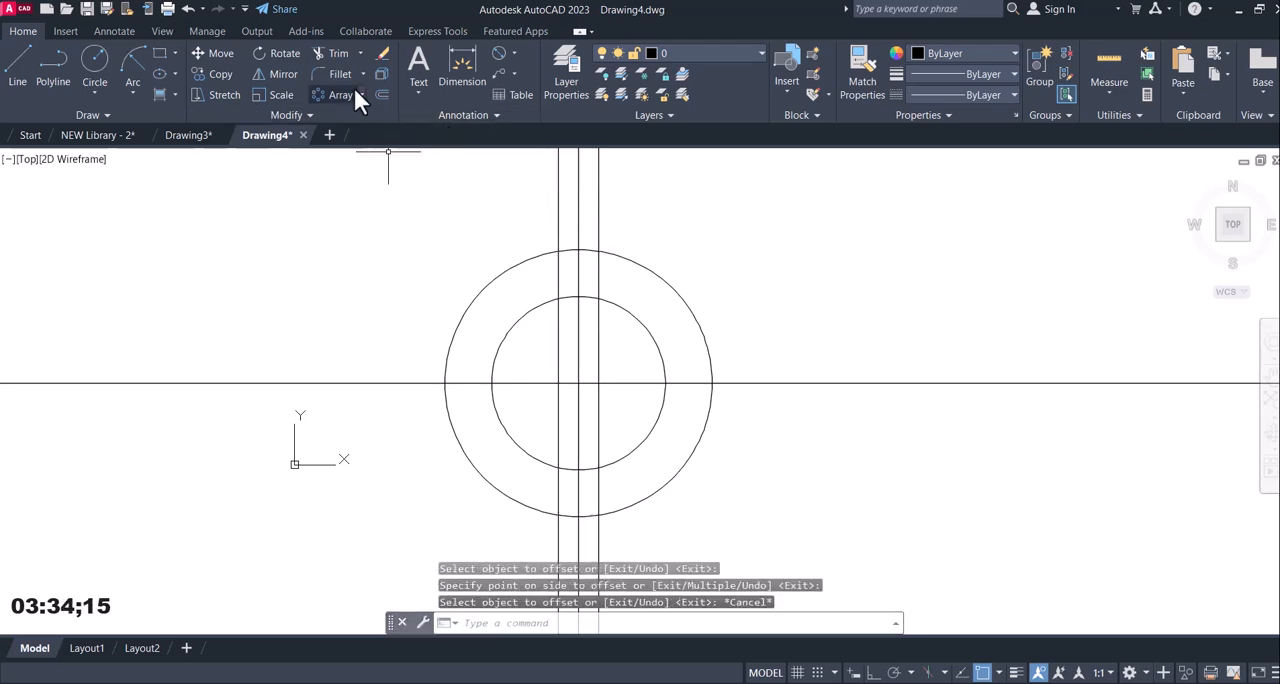
Trim the vertical lines and the inner circle above the horizontal axis to leave an open slot between the two circles.
click(338, 54)
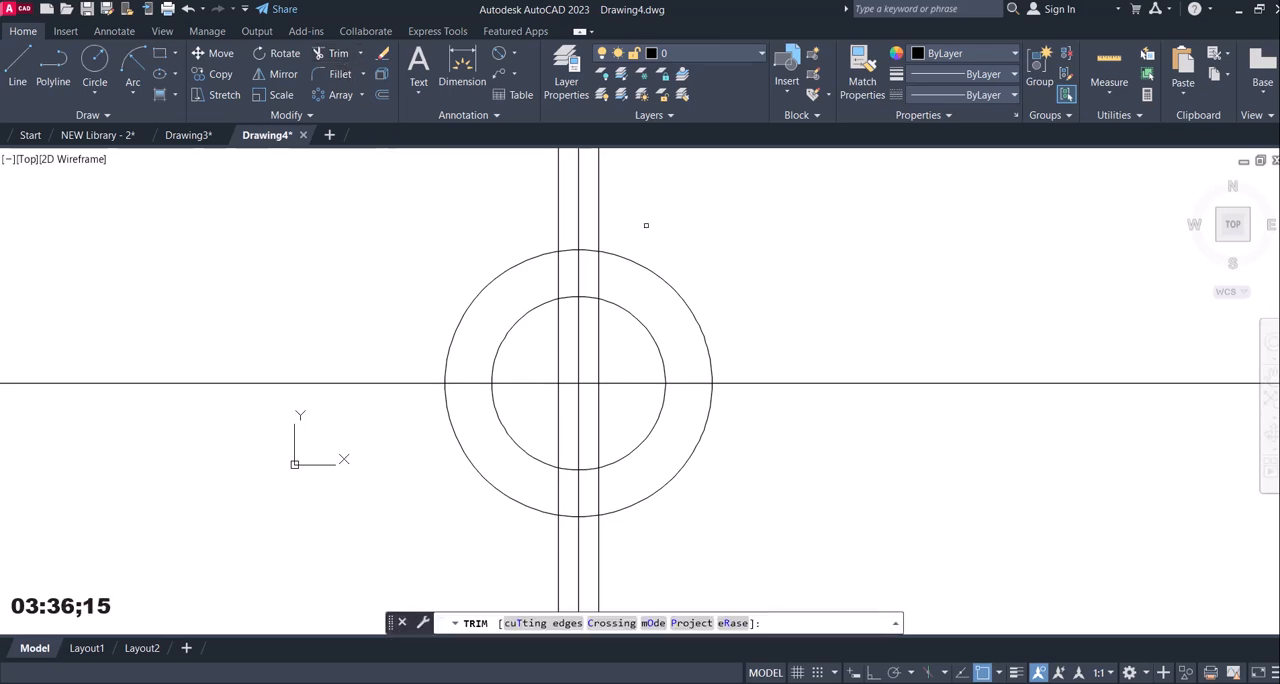
drag(661, 216, 526, 196)
drag(620, 356, 541, 347)
mouse_move(580, 310)
mouse_down()
mouse_move(582, 279)
mouse_move(566, 303)
mouse_move(567, 271)
mouse_up()
key(Escape)
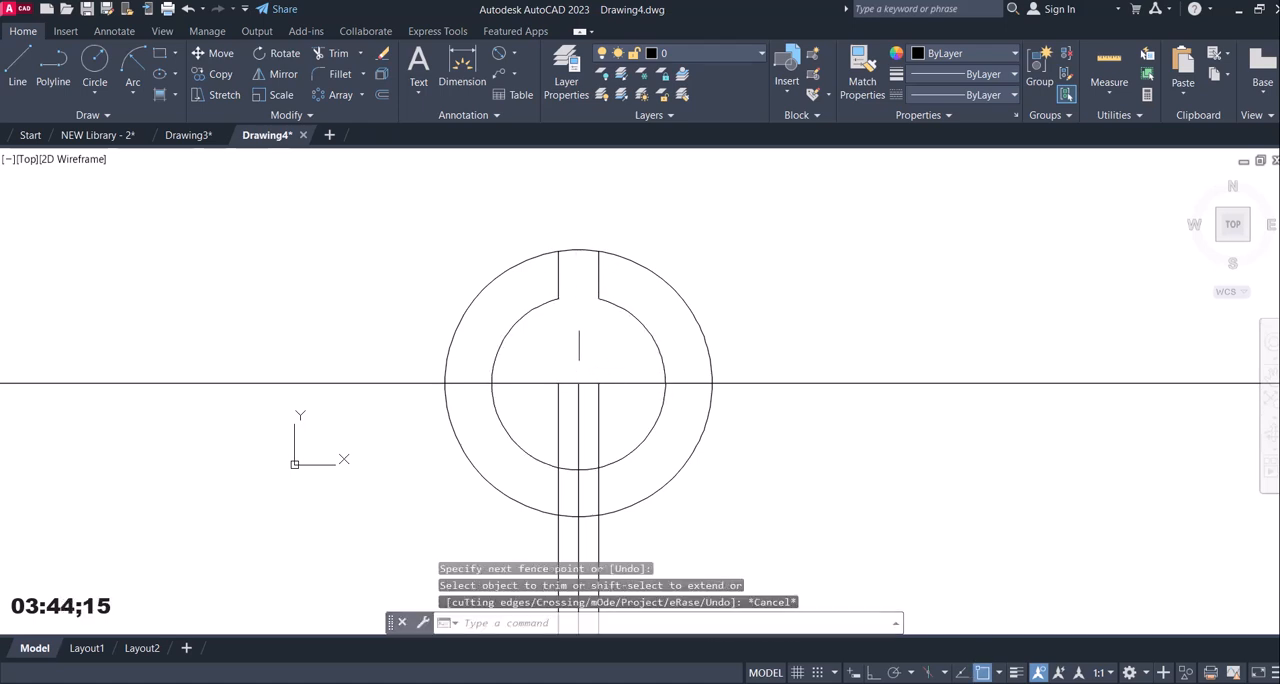
Trim the outer circle on both sides, keeping only the short arcs between the two offset lines.
key(Return)
mouse_move(514, 249)
mouse_down()
mouse_move(625, 277)
mouse_move(645, 260)
mouse_up()
mouse_move(675, 455)
mouse_down()
mouse_move(704, 465)
mouse_move(629, 479)
mouse_move(643, 479)
mouse_up()
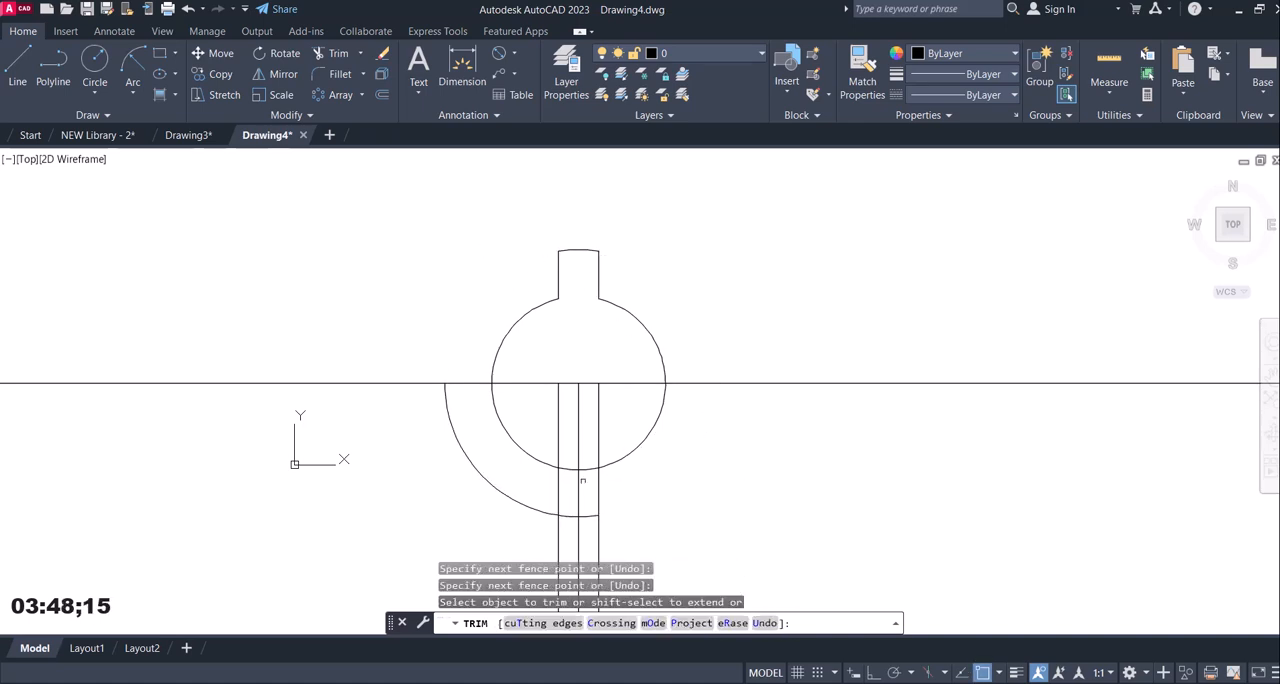
drag(548, 483, 464, 482)
key(Return)
Erase the leftover vertical construction lines and the short outer arc below the horizontal axis.
click(665, 524)
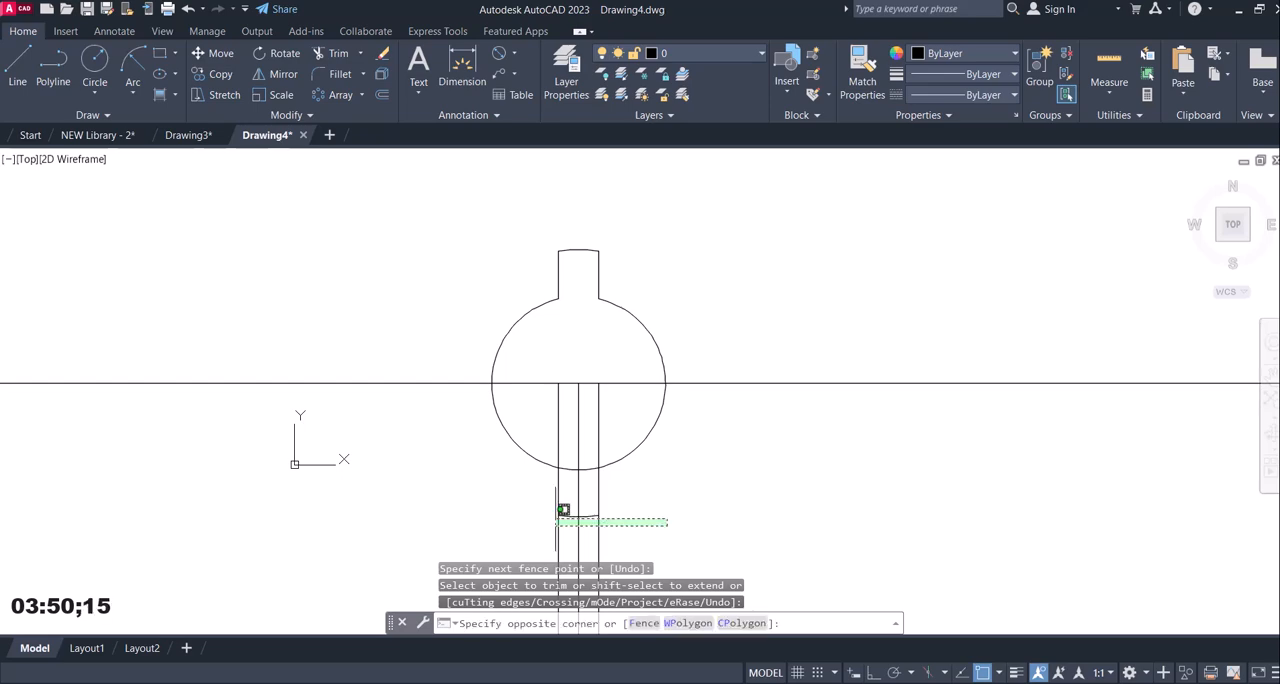
click(514, 502)
key(Delete)
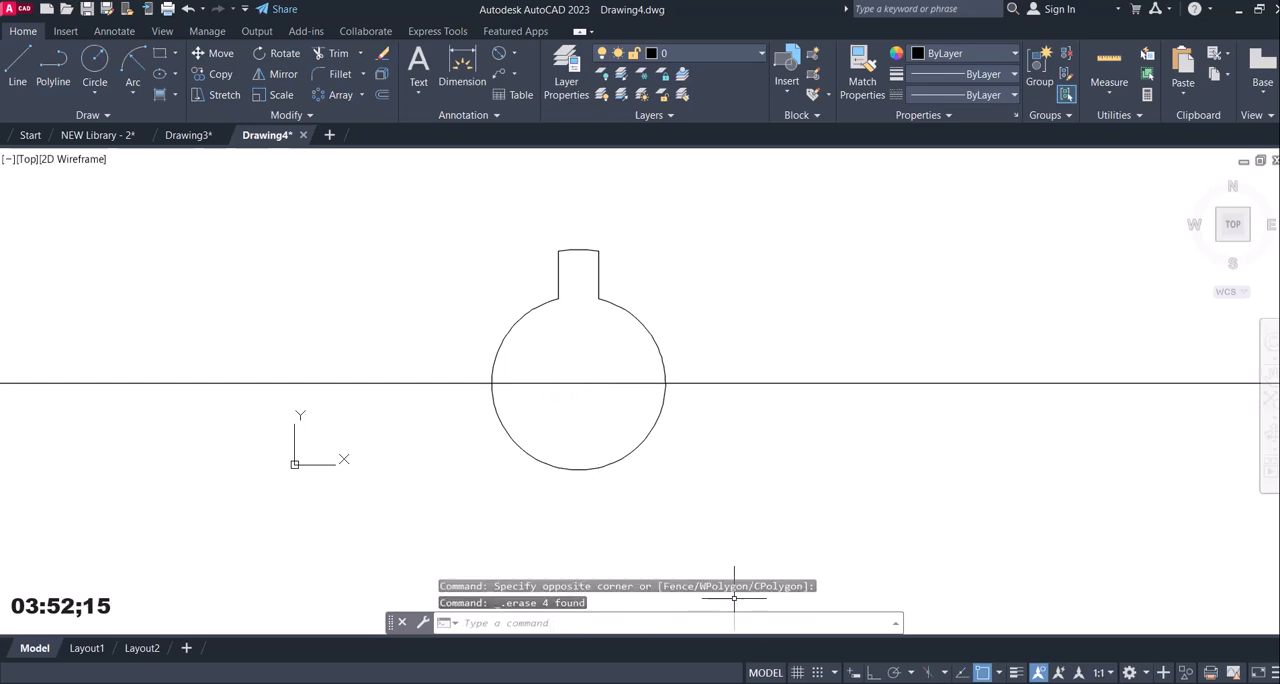
Create a polar array of the upper slot's two sides and end arc around the circle's centre, with six items over 360°.
click(849, 620)
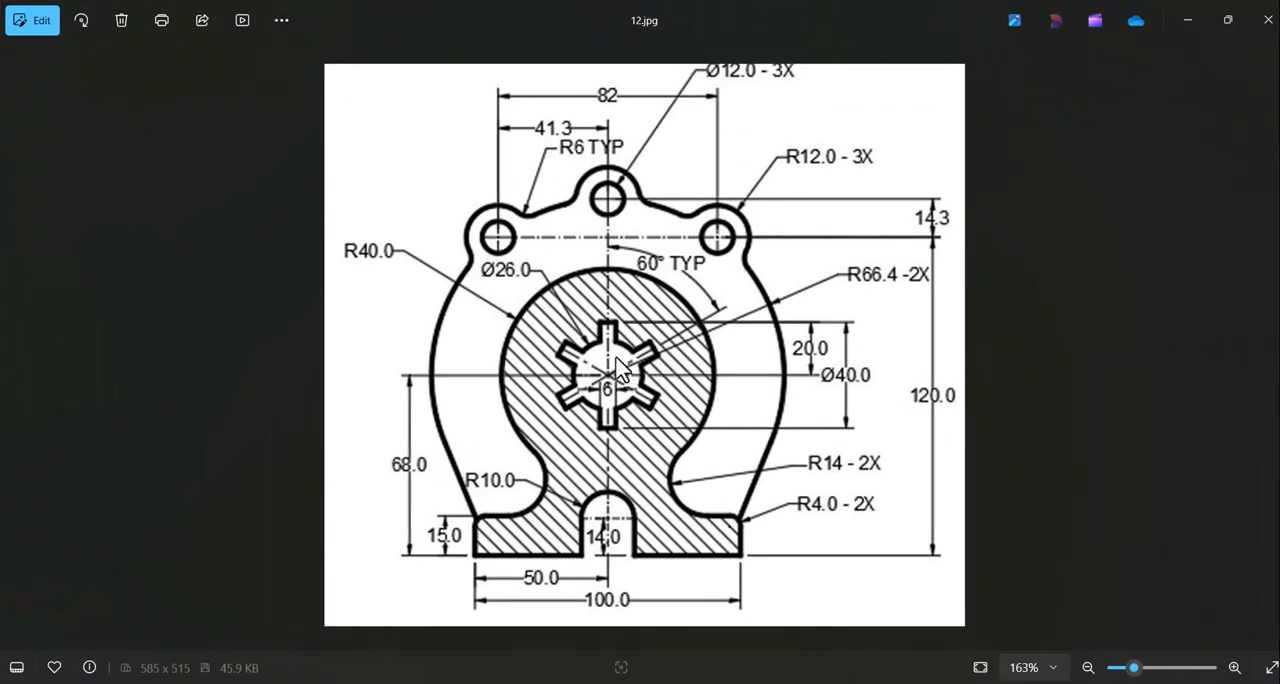
click(849, 682)
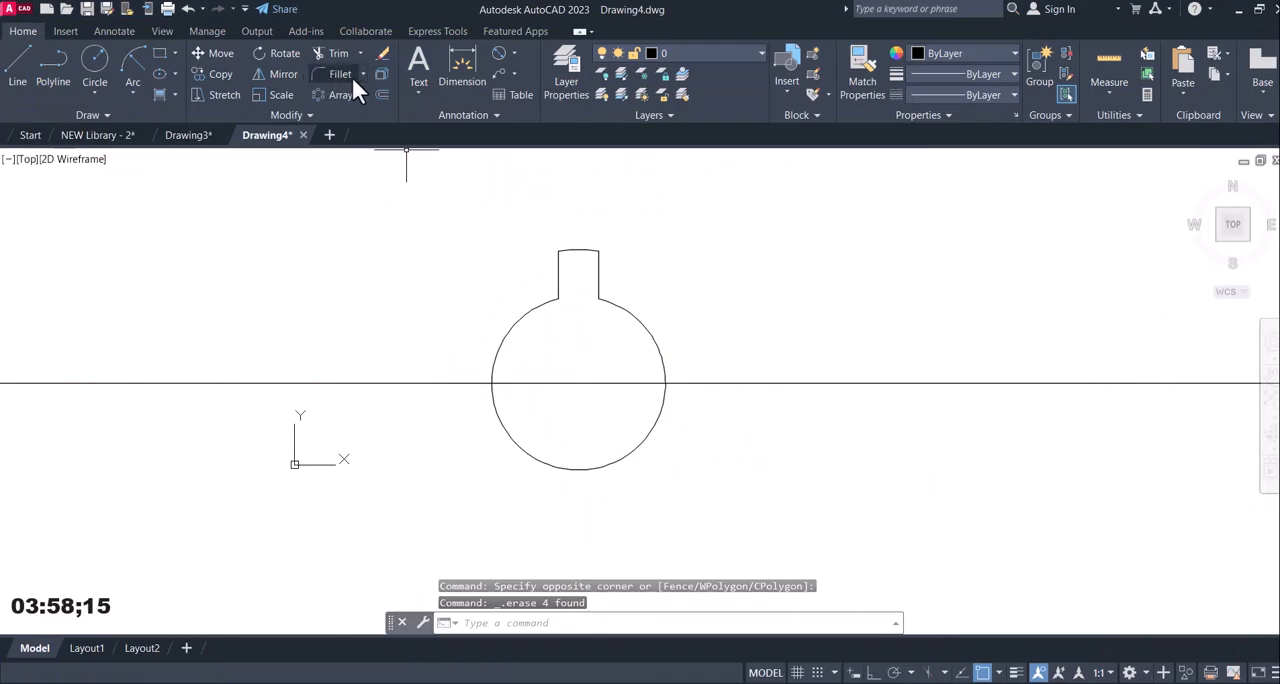
click(337, 94)
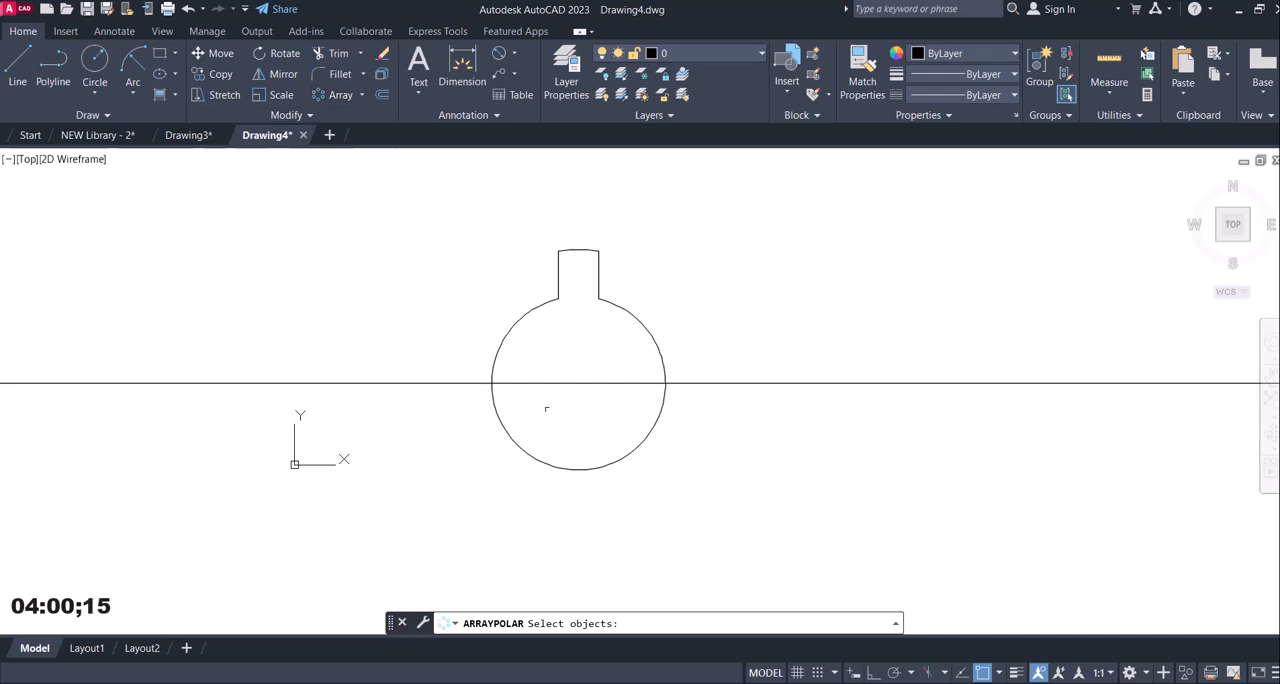
click(532, 243)
click(614, 322)
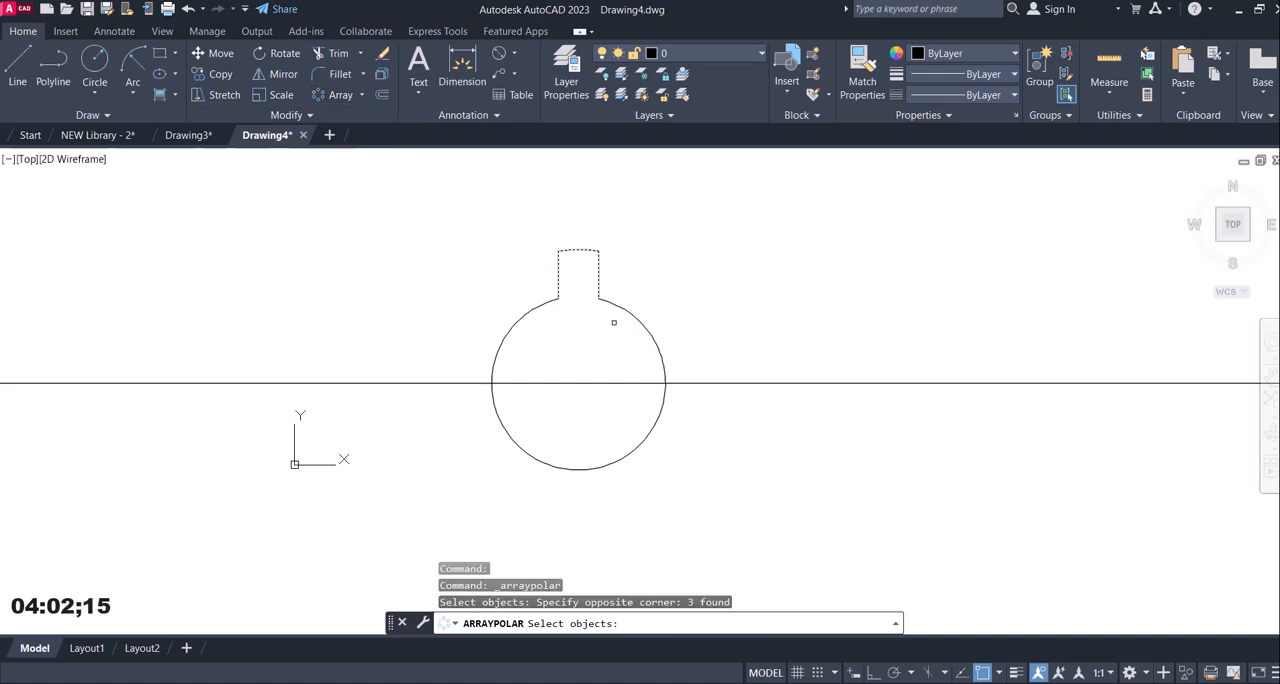
key(Return)
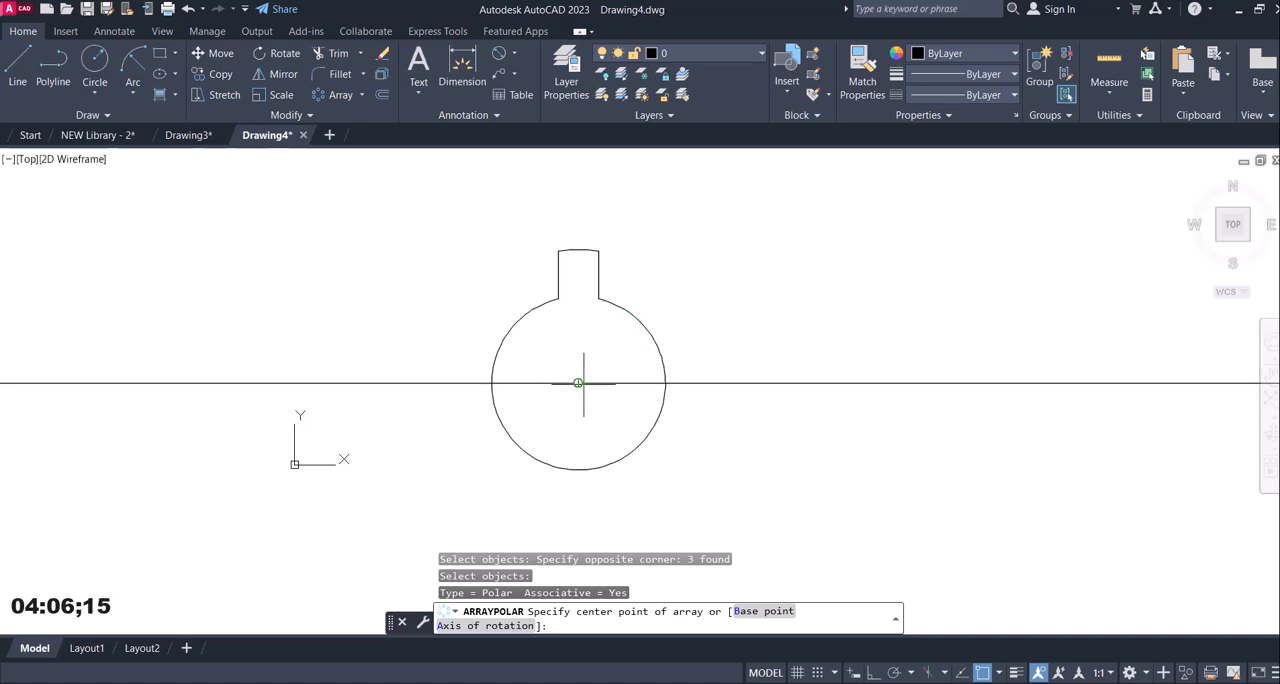
click(578, 383)
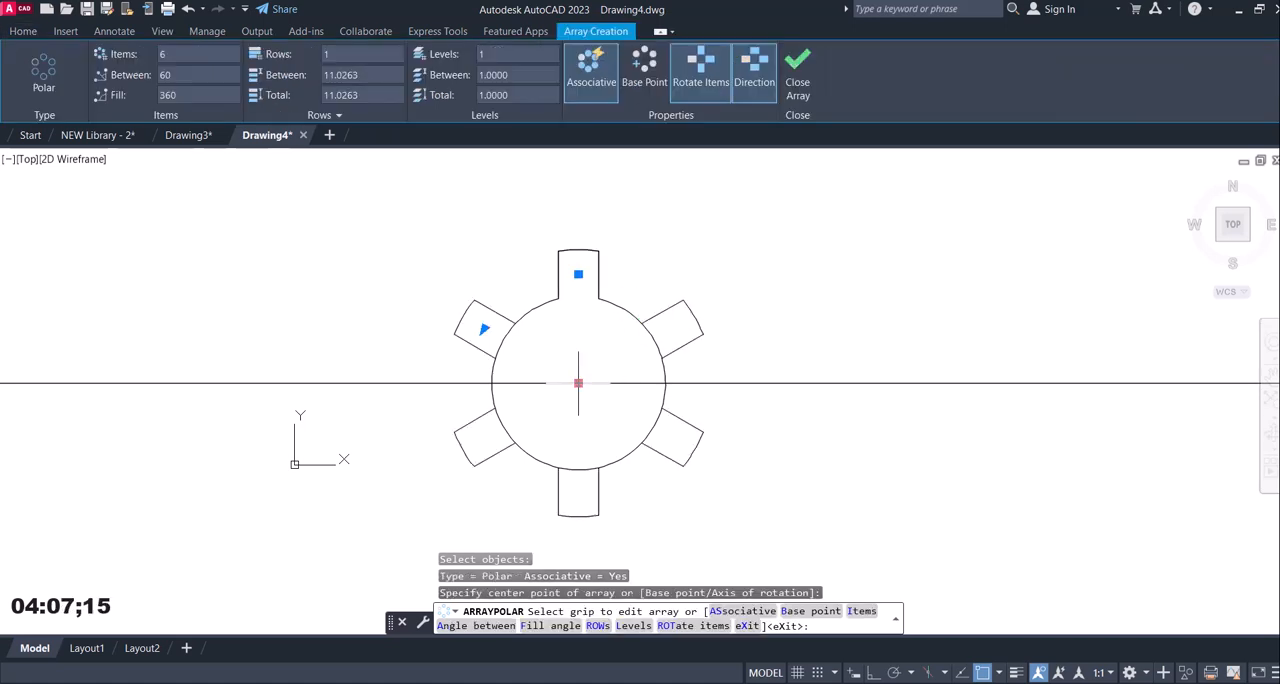
click(796, 86)
Trim the inner circle's arcs across the mouths of the five arrayed slots to open them into the hole.
click(345, 57)
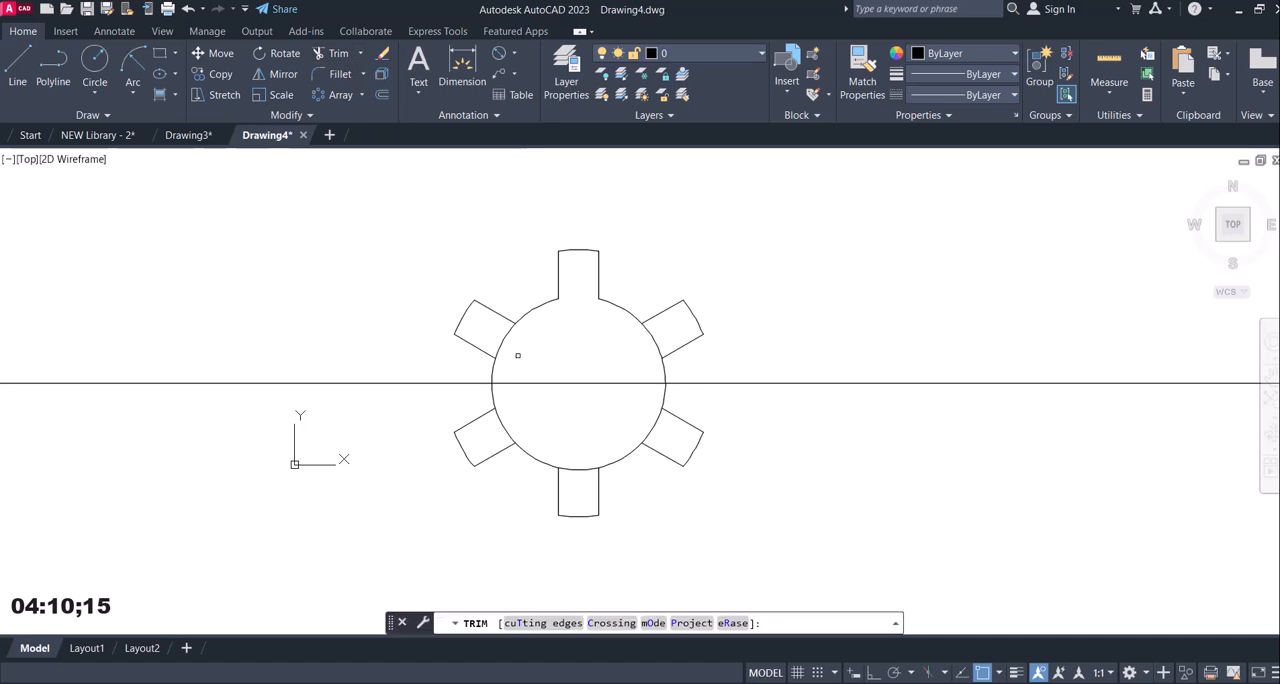
click(518, 356)
drag(520, 348, 489, 328)
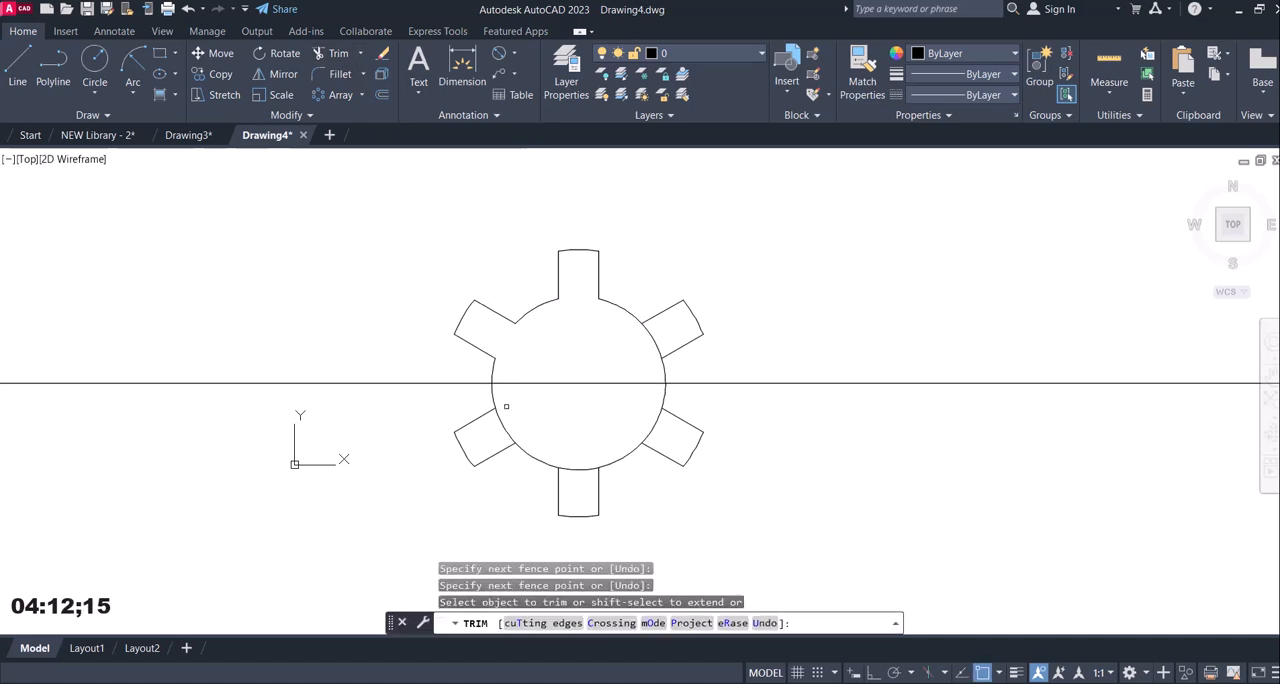
mouse_move(511, 414)
mouse_down()
mouse_move(497, 437)
mouse_move(572, 492)
mouse_up()
drag(632, 420, 712, 442)
drag(663, 329, 641, 343)
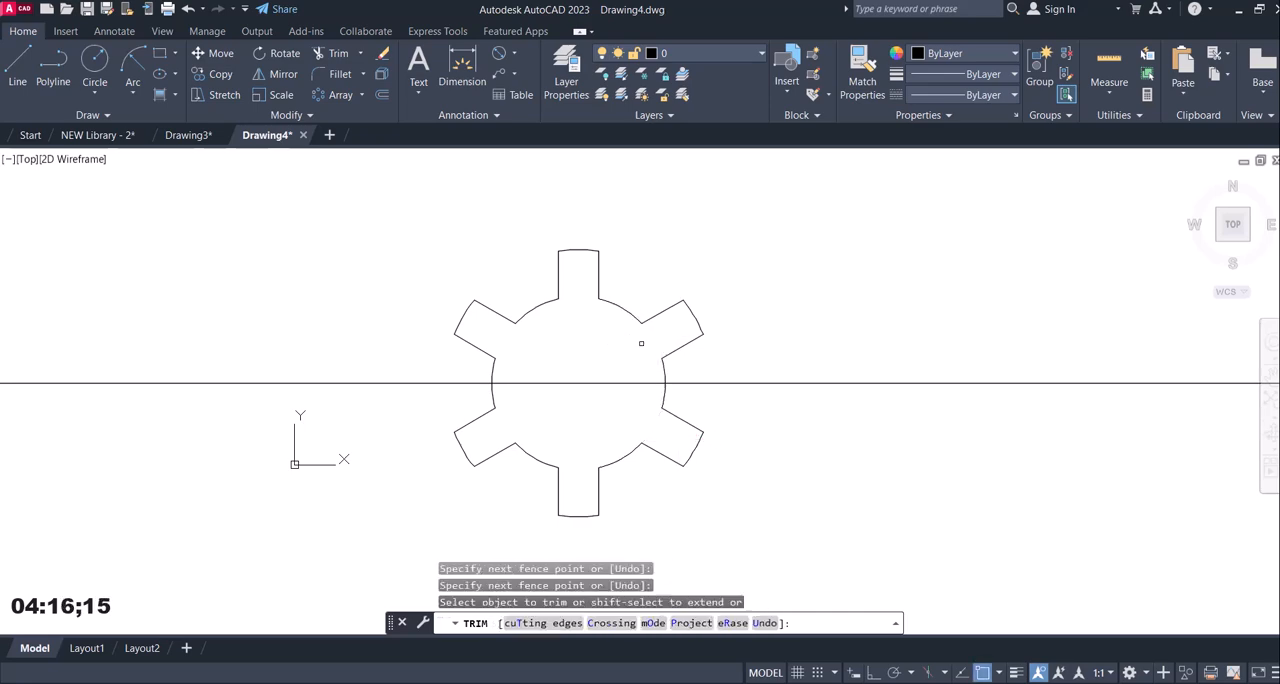
key(Escape)
Draw a circle of radius 40 concentric with the slotted hole, as given in the reference image.
click(848, 683)
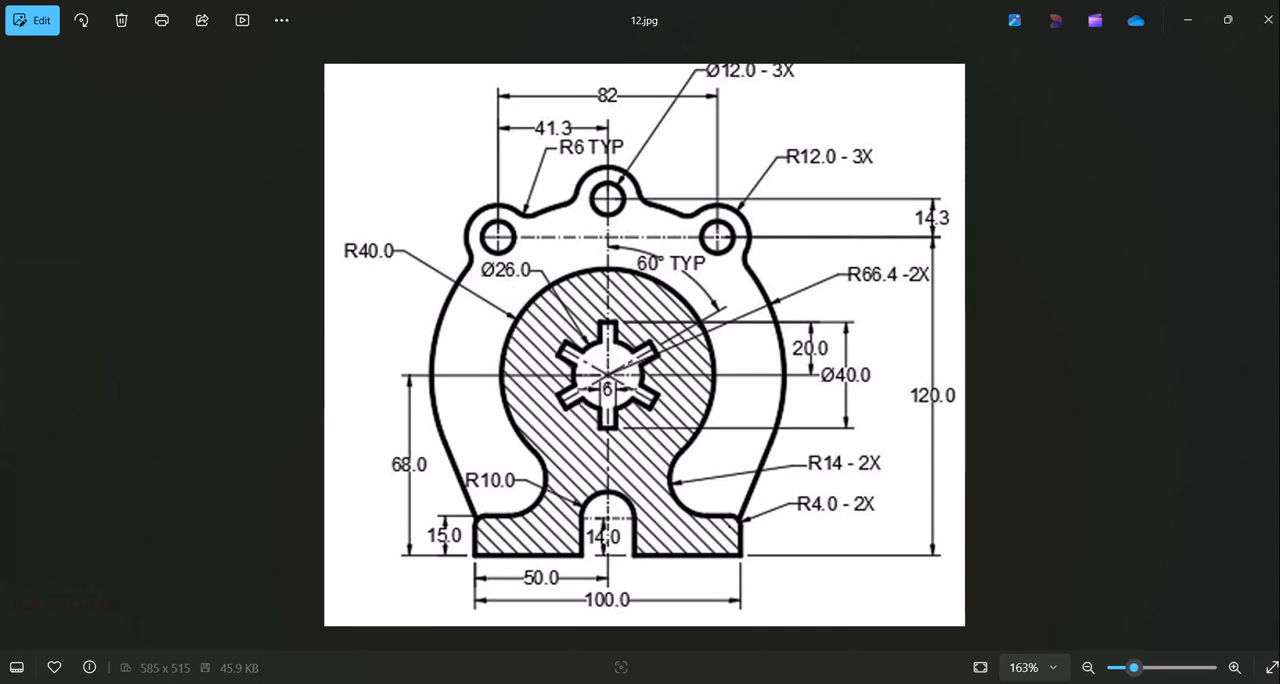
mouse_move(848, 683)
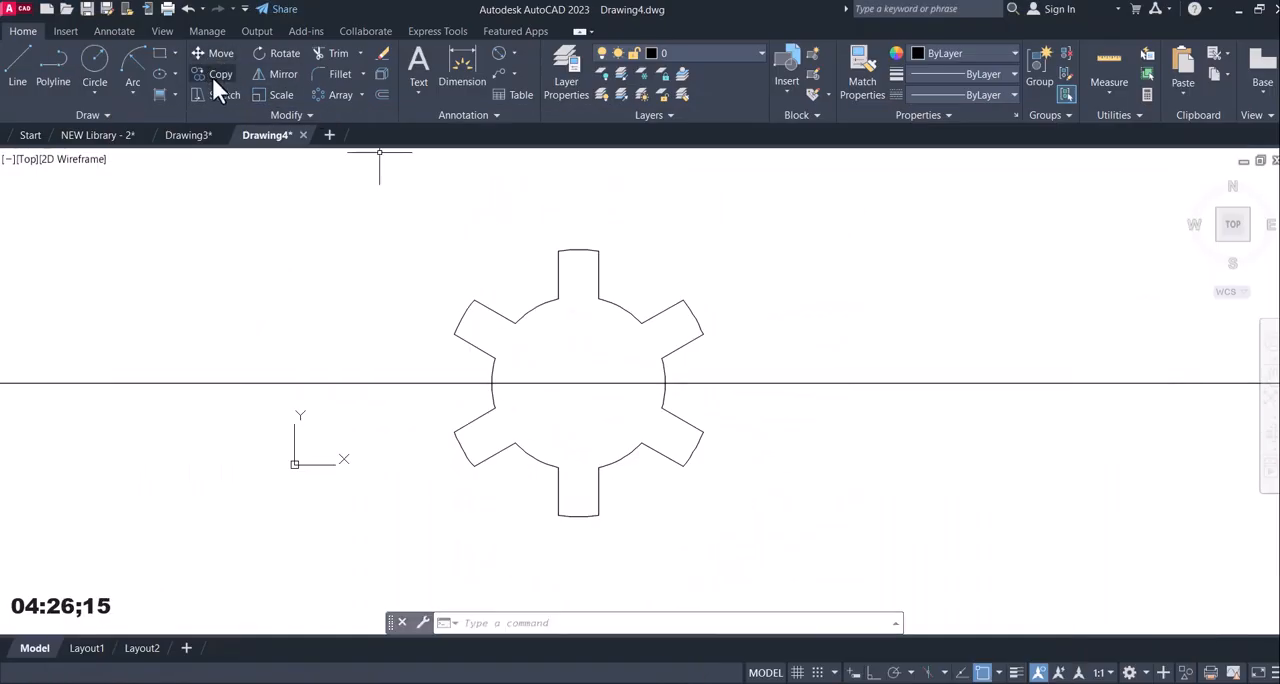
click(94, 60)
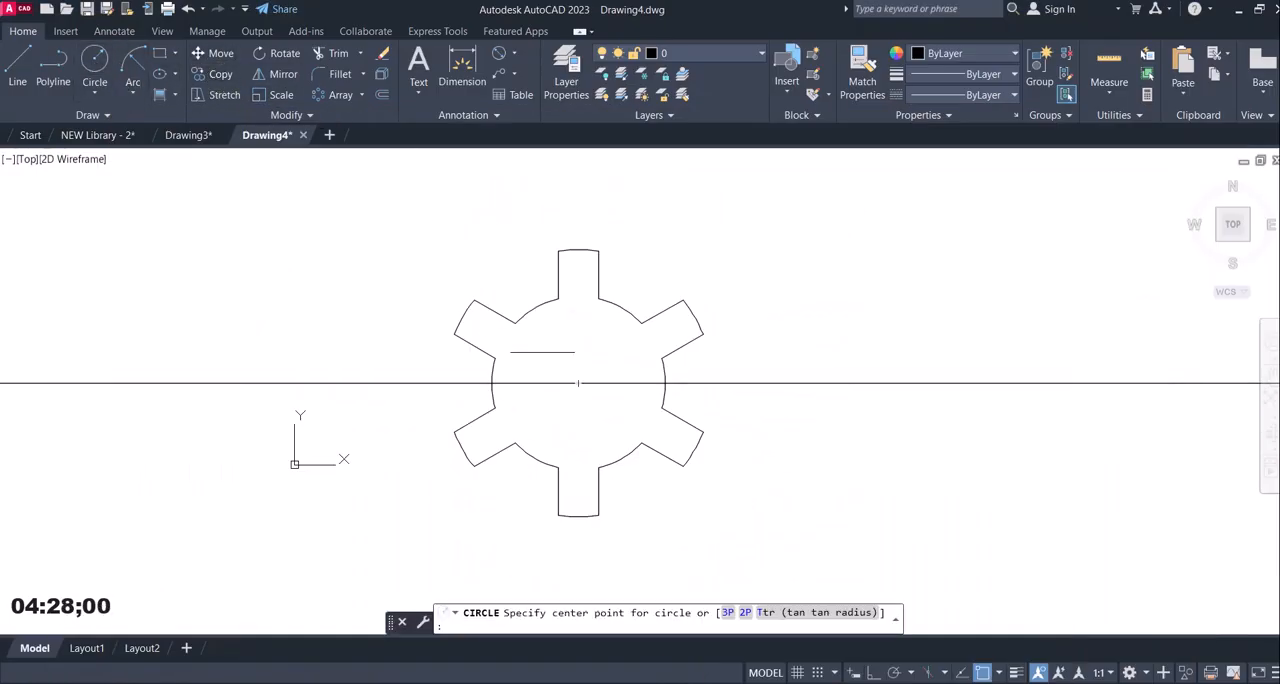
click(578, 383)
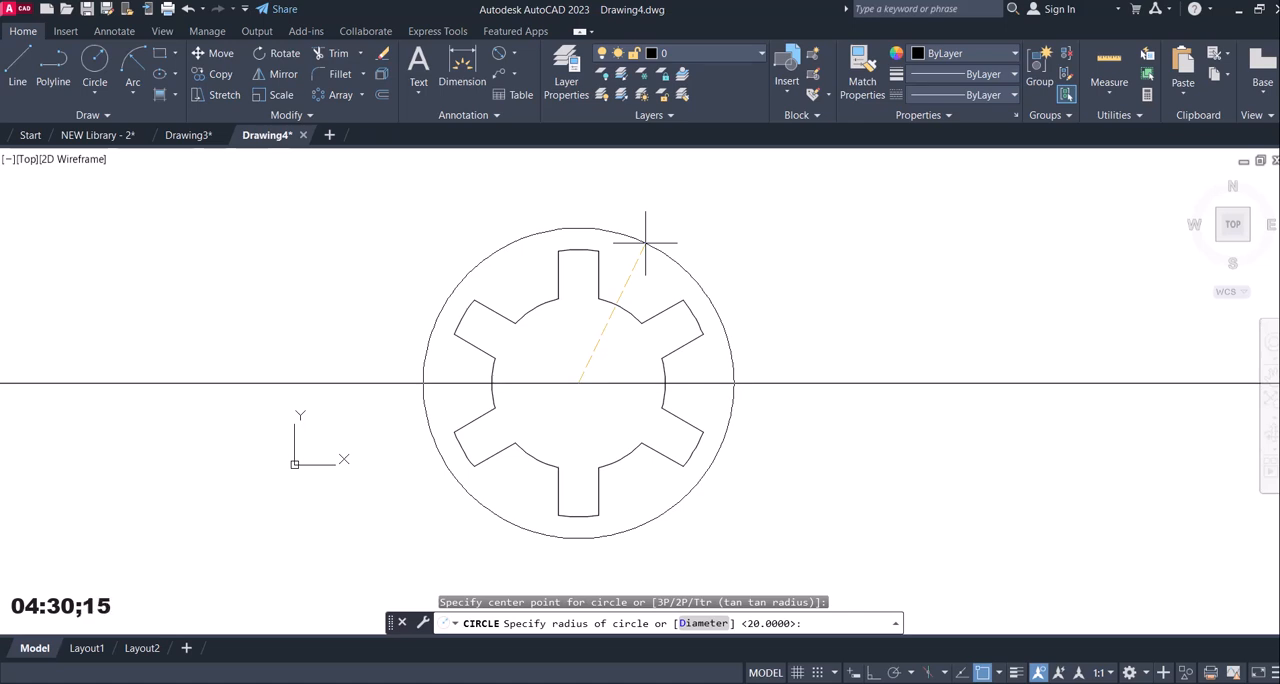
key(Return)
scroll(737, 337, down, 6)
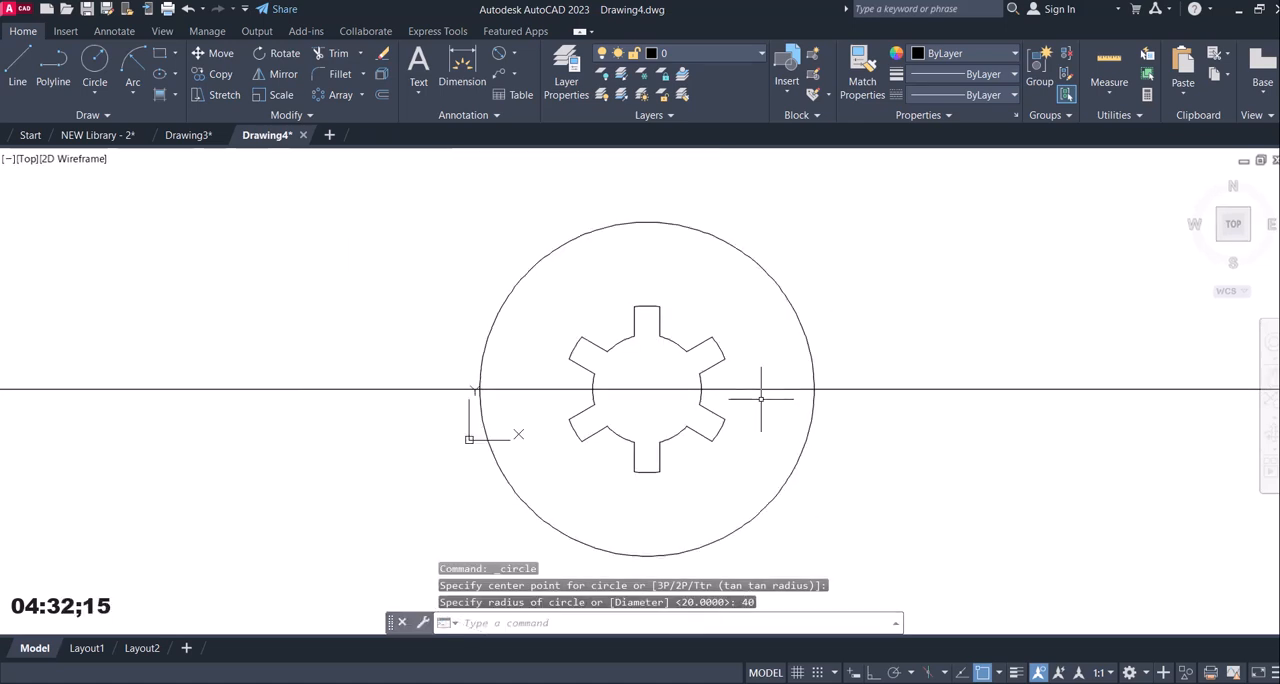
middle_drag(767, 400, 737, 391)
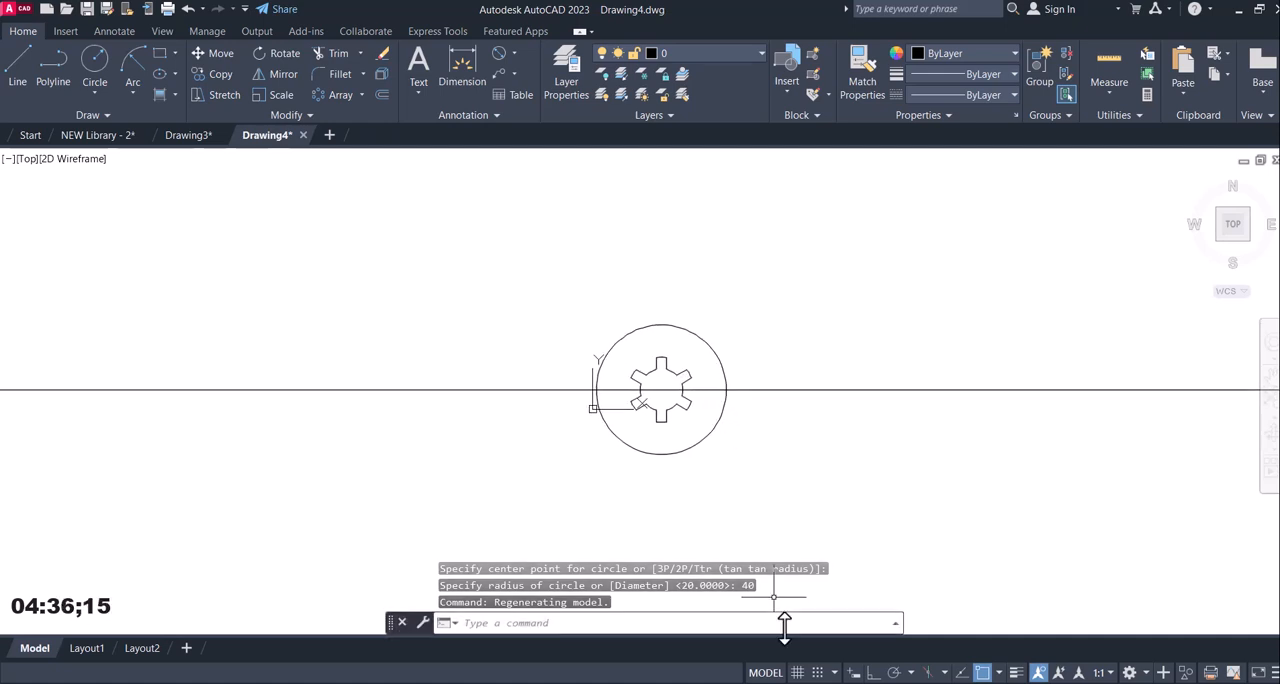
Offset the horizontal construction line 68 downward to locate the part's base.
click(812, 683)
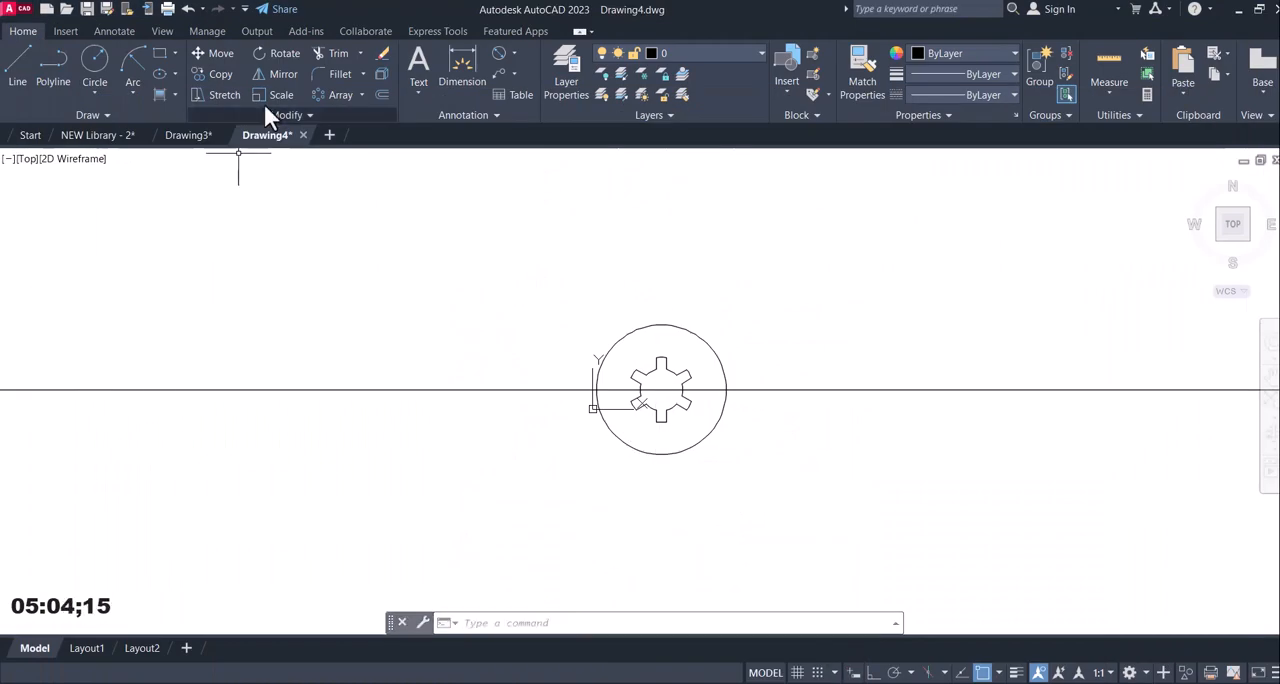
click(380, 94)
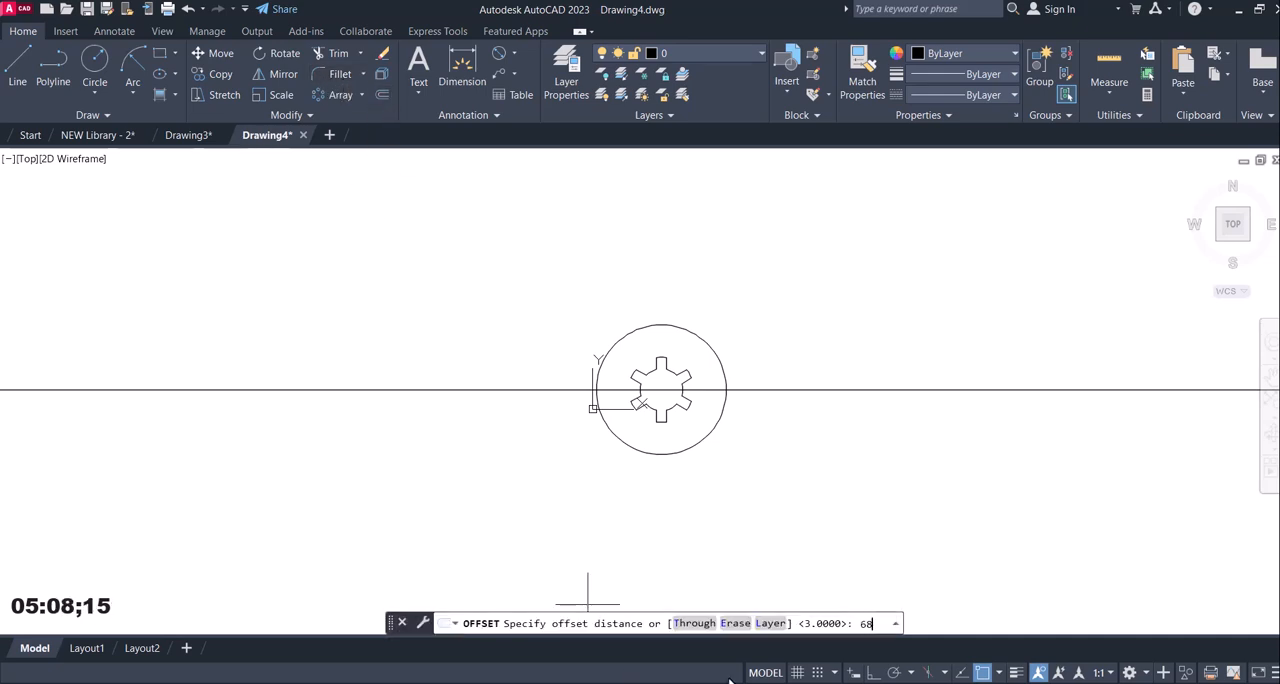
key(Return)
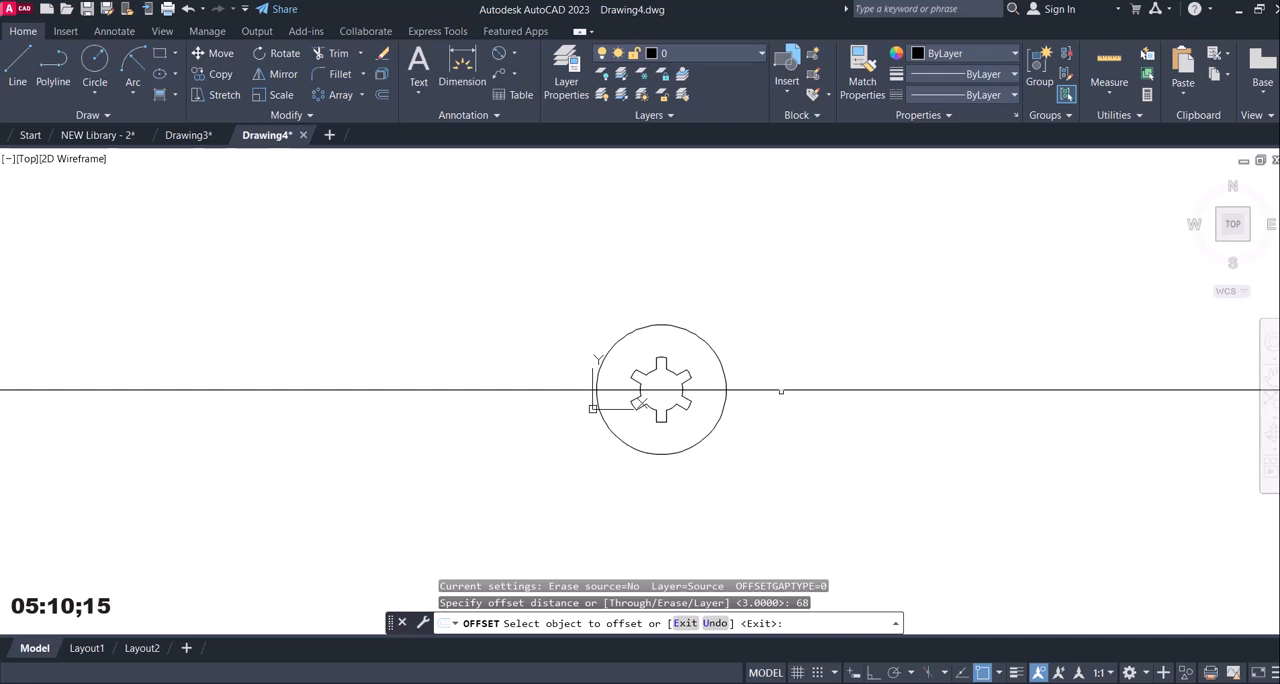
click(782, 389)
click(757, 470)
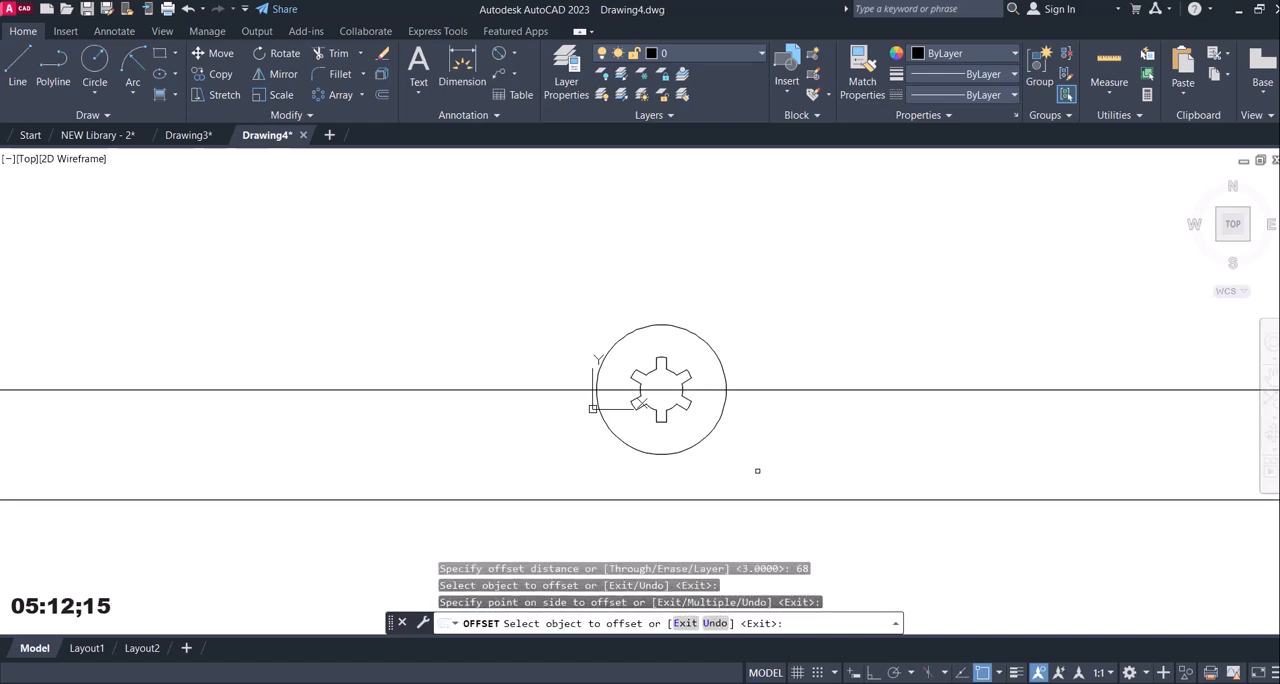
key(Escape)
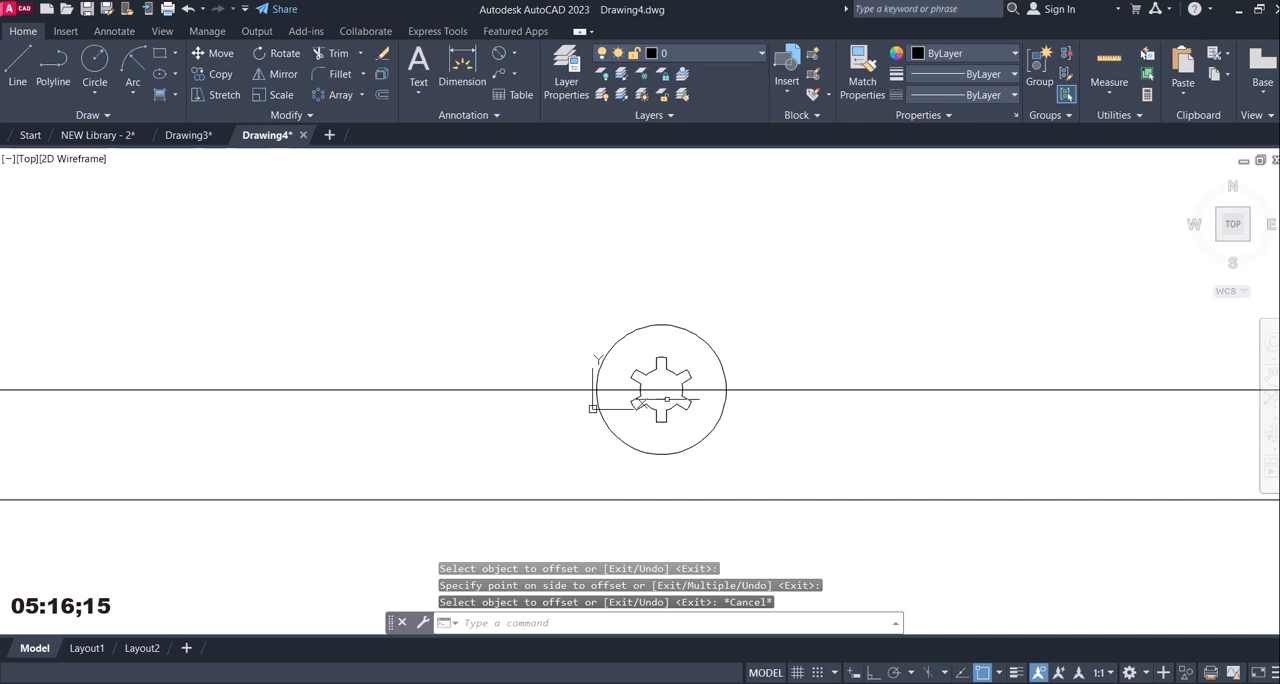
Place a vertical construction line through the centre of the circles.
click(104, 112)
click(57, 134)
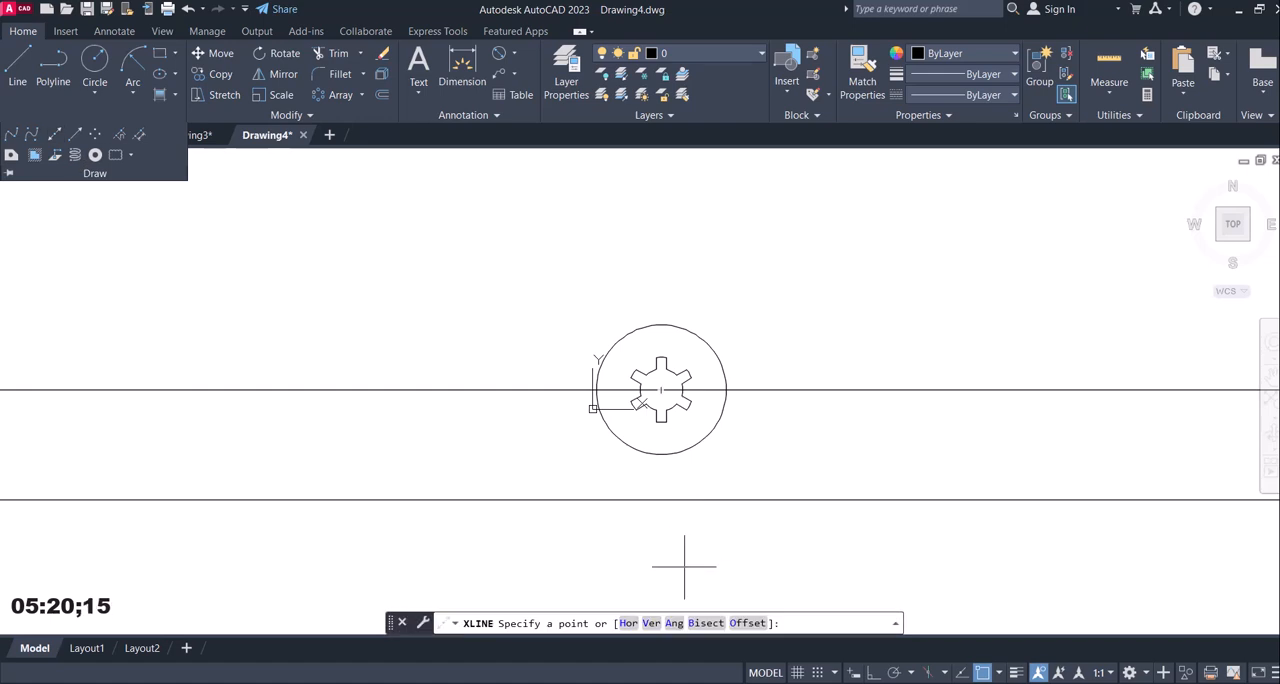
click(657, 622)
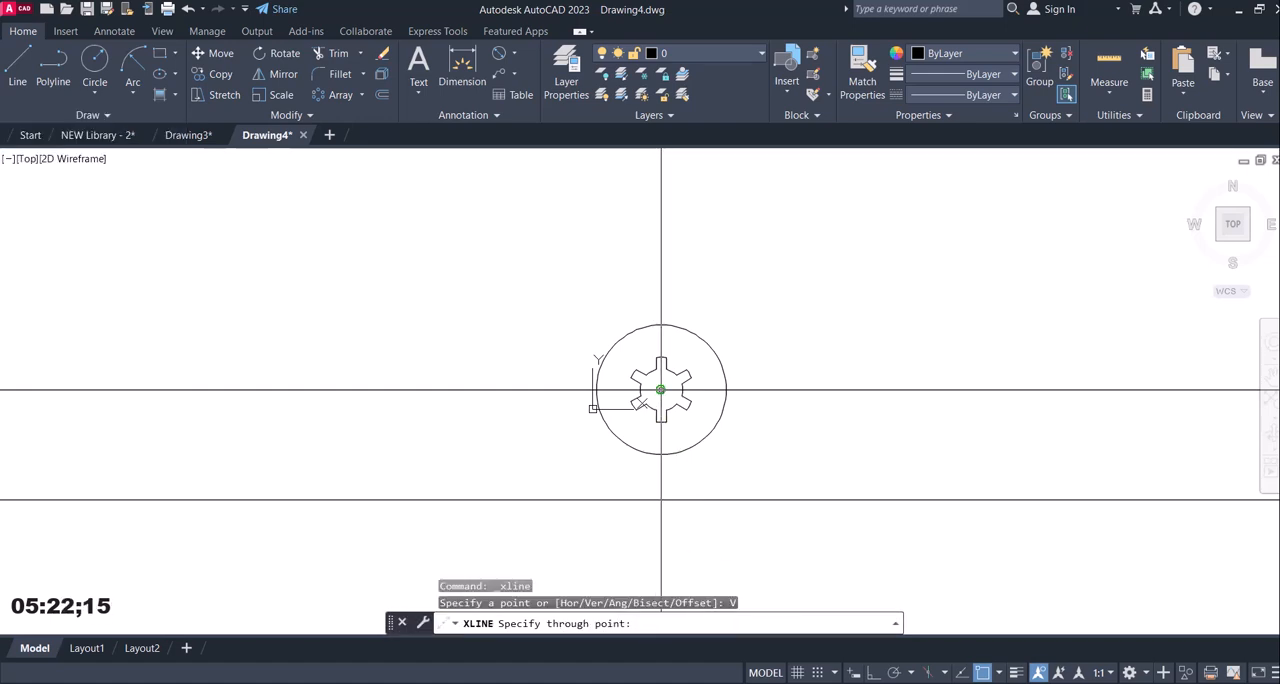
key(Escape)
middle_drag(749, 508, 646, 451)
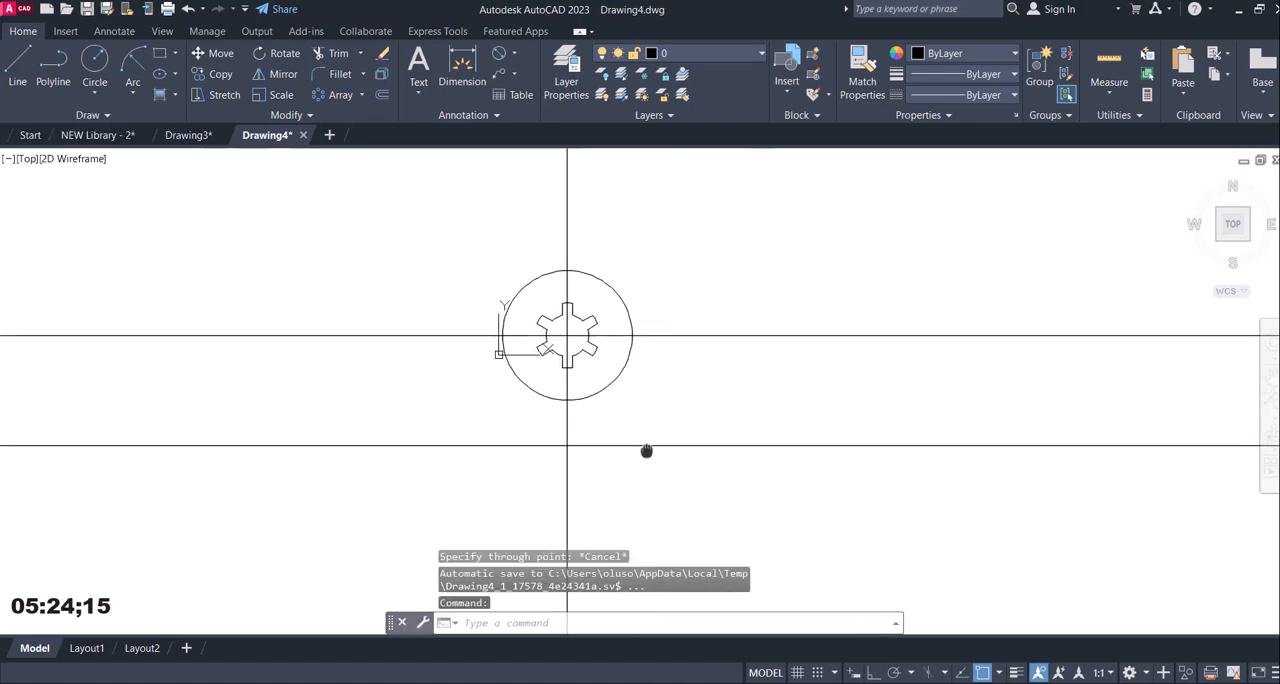
Check the base width in the reference image and offset the vertical construction line by 50 to both sides.
click(849, 683)
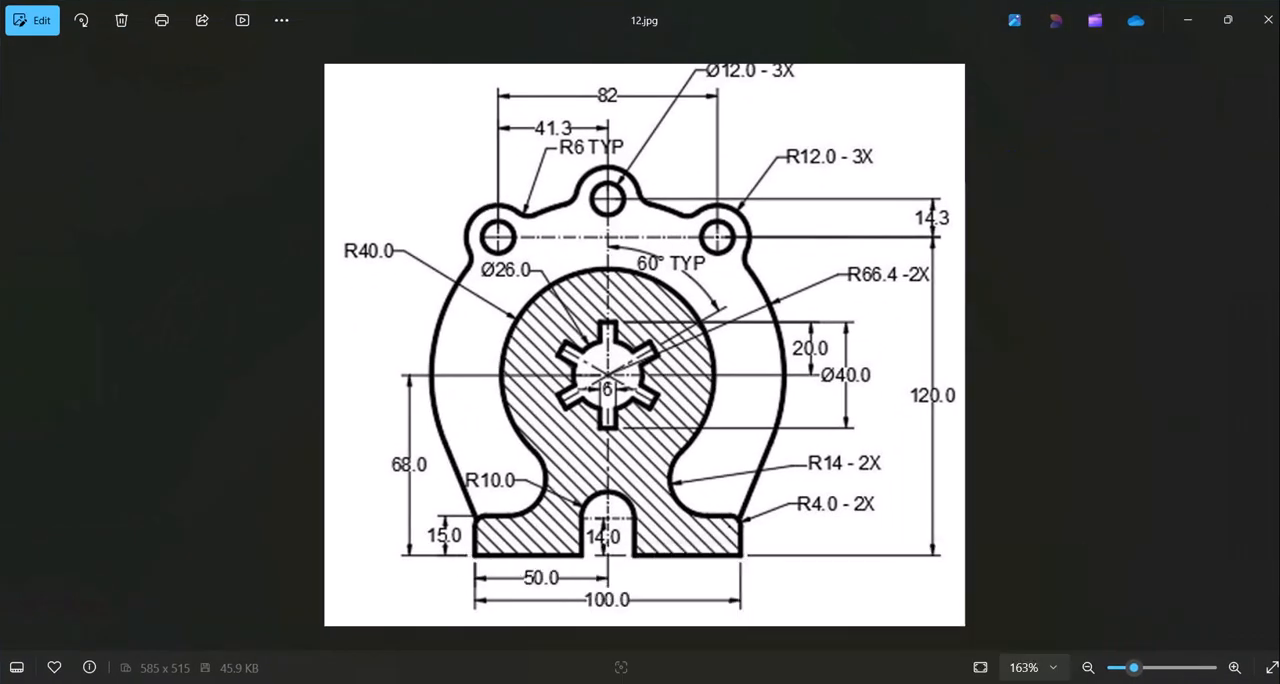
click(849, 683)
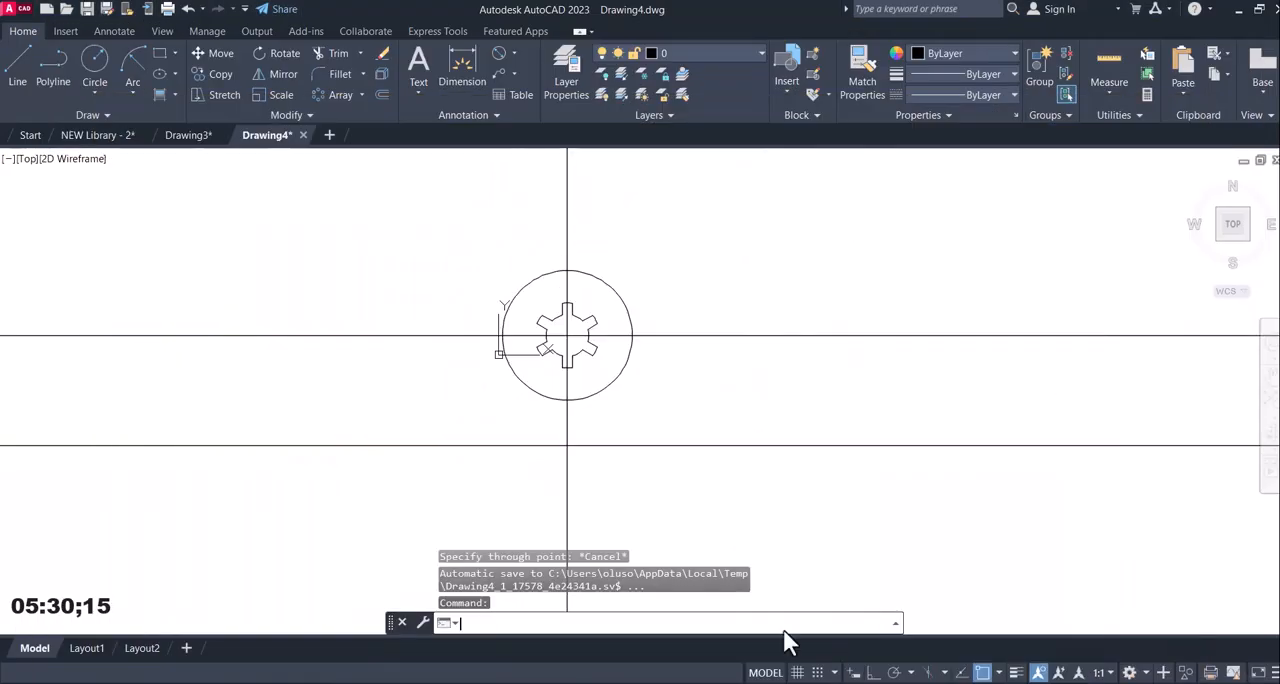
click(381, 94)
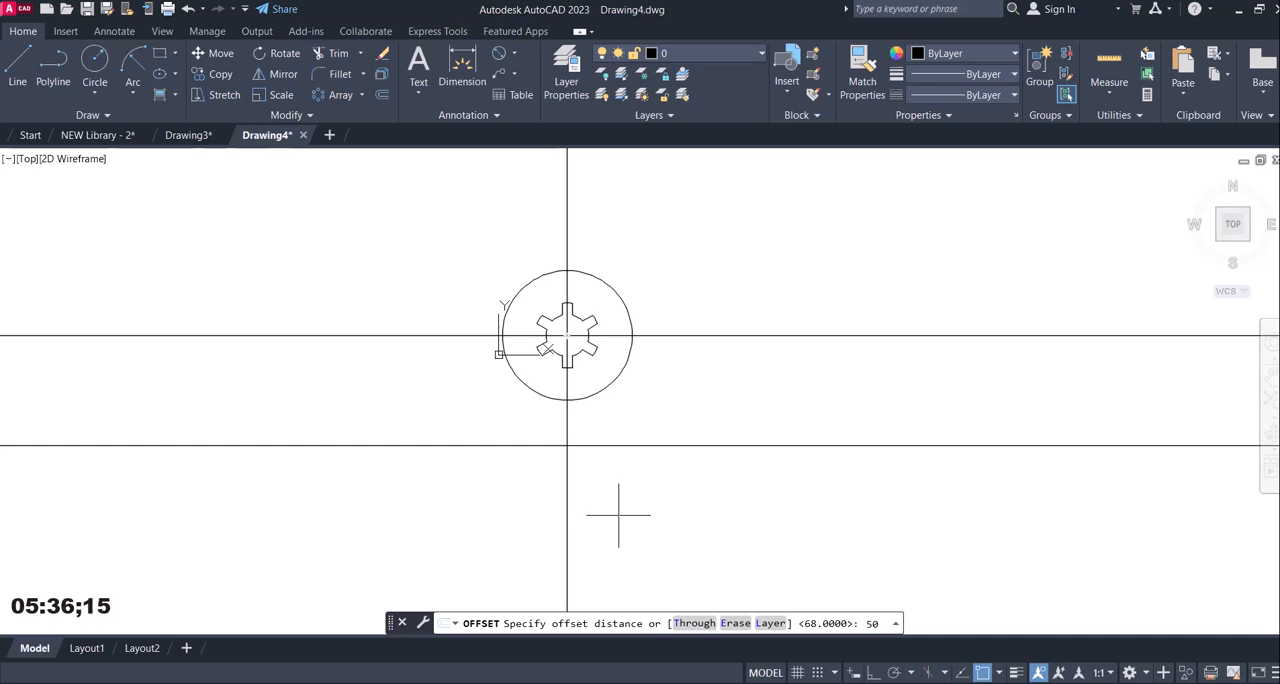
key(Return)
click(567, 428)
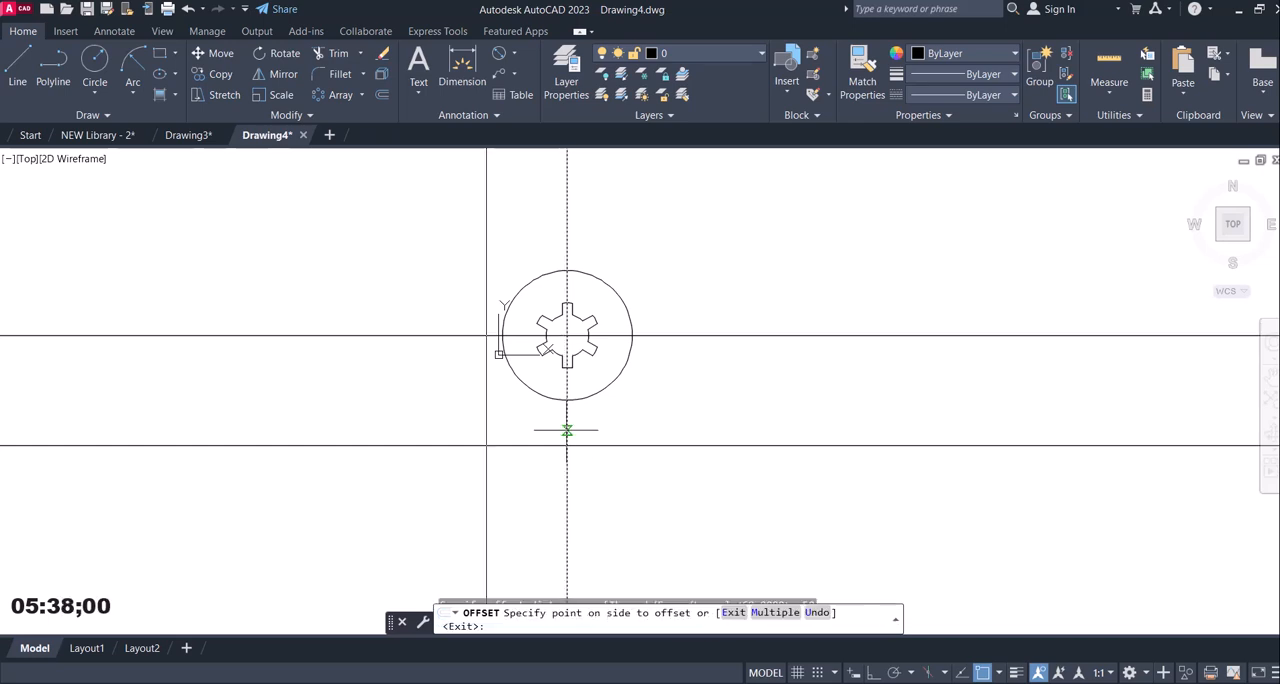
click(700, 443)
click(566, 426)
click(477, 427)
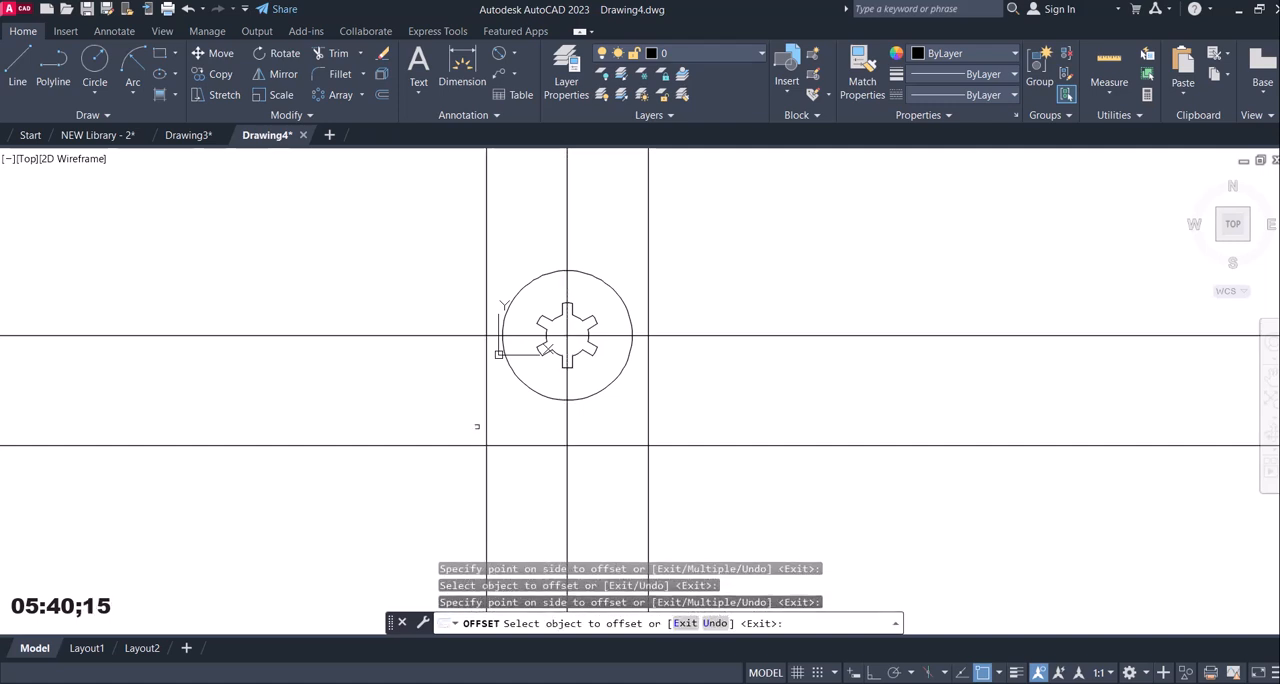
key(Escape)
Check the base height in the reference image and offset the lower horizontal construction line 15 upward.
mouse_move(849, 680)
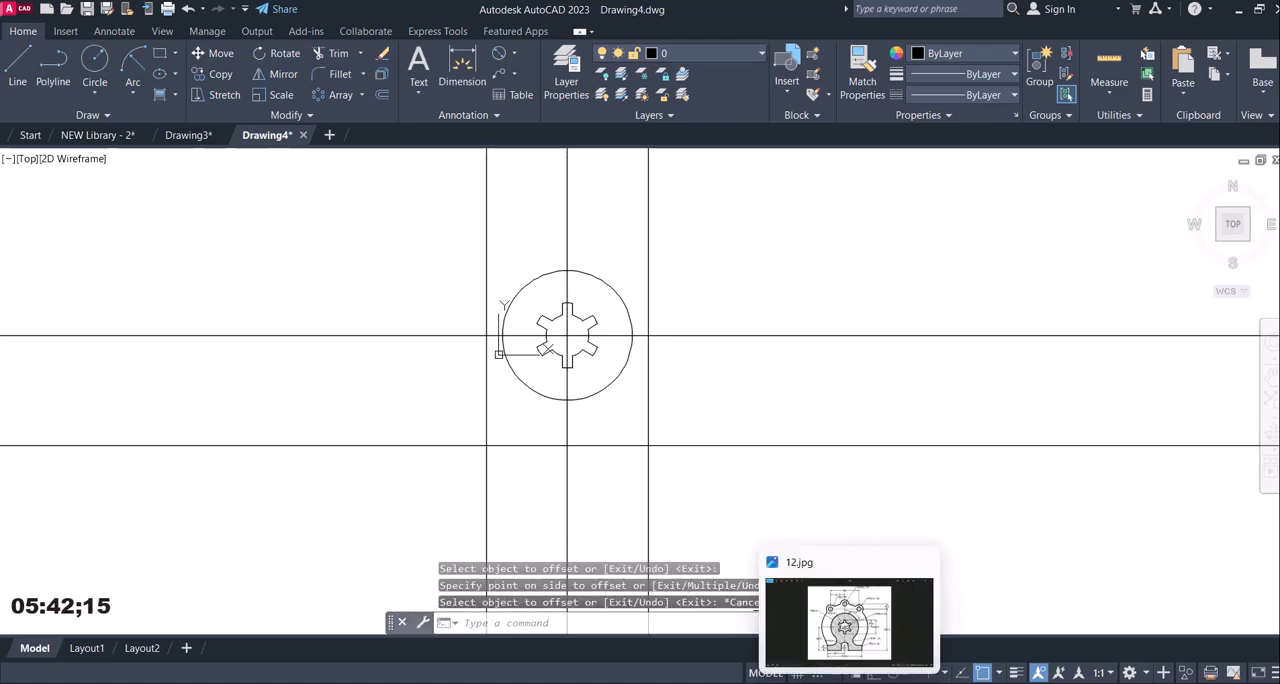
click(849, 620)
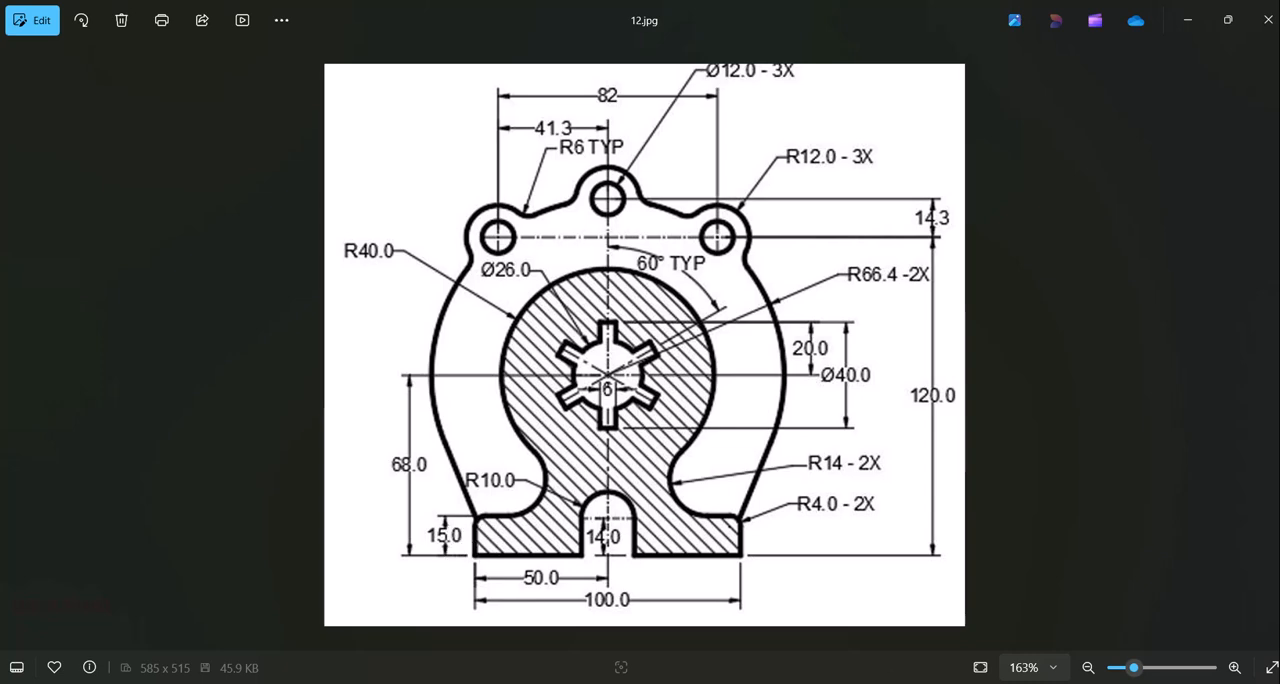
key(alt+Tab)
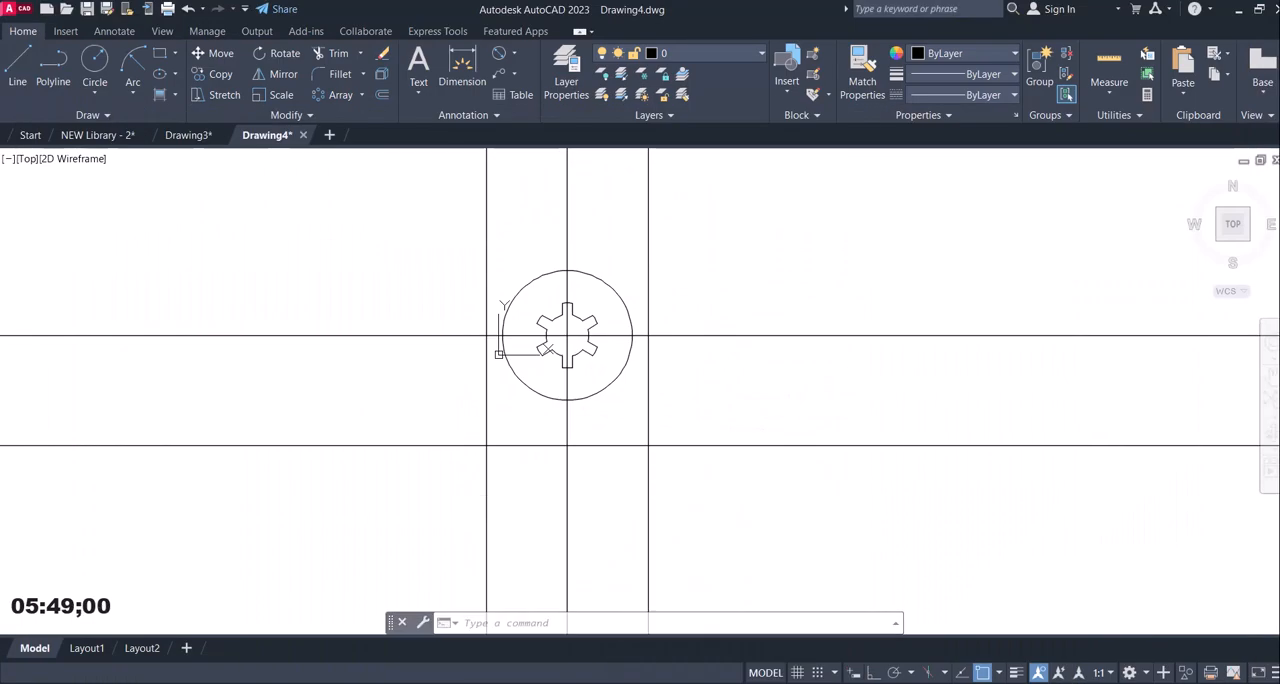
click(382, 95)
text(15)
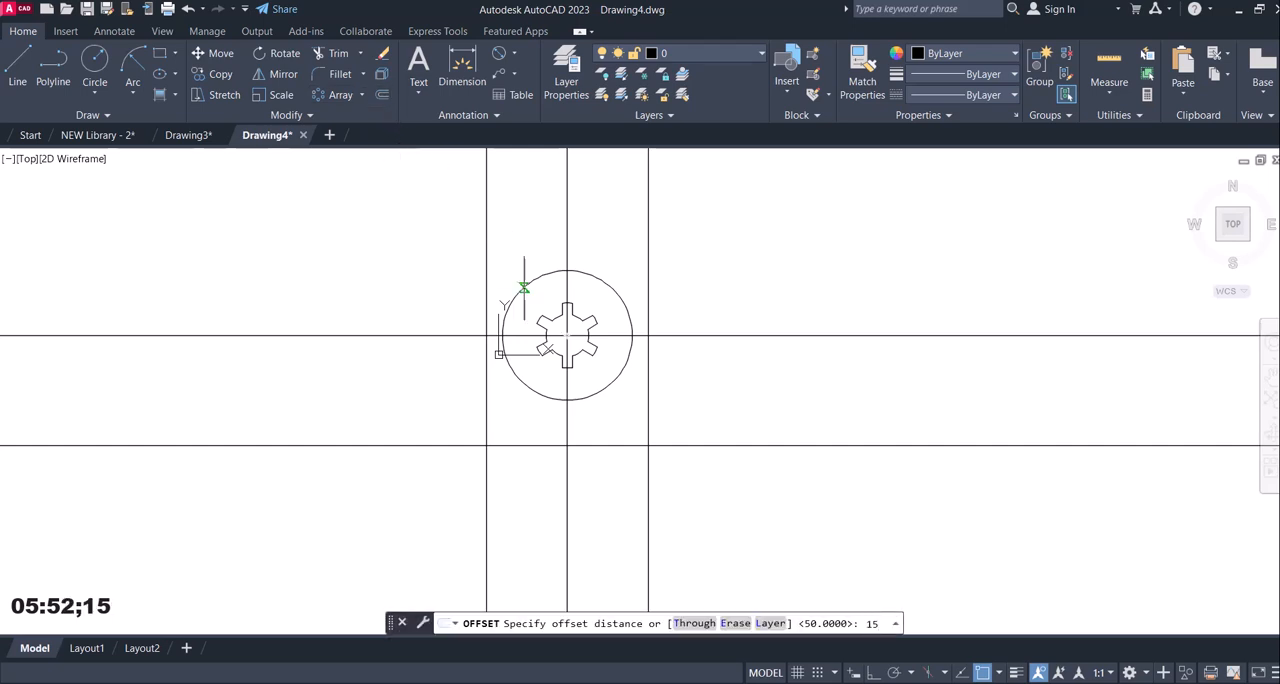
key(Return)
click(529, 444)
click(534, 428)
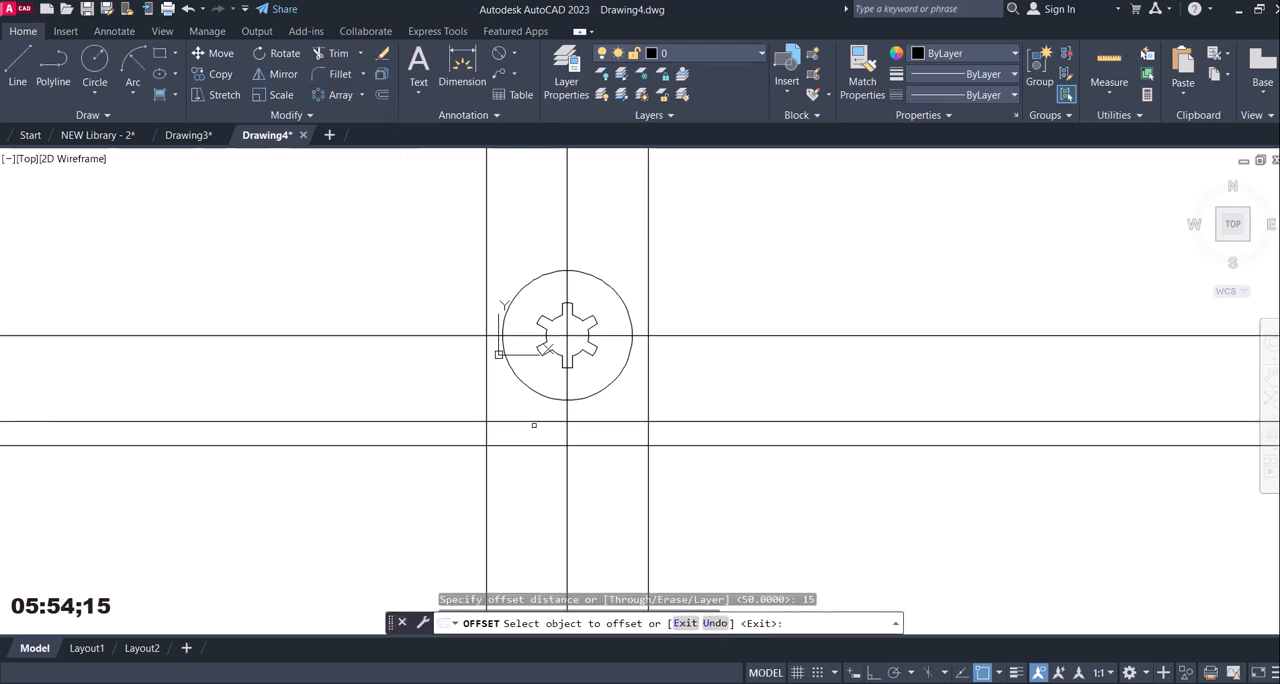
End the offset command and check the radius of the fillets between the circle and the base in the reference image.
key(Escape)
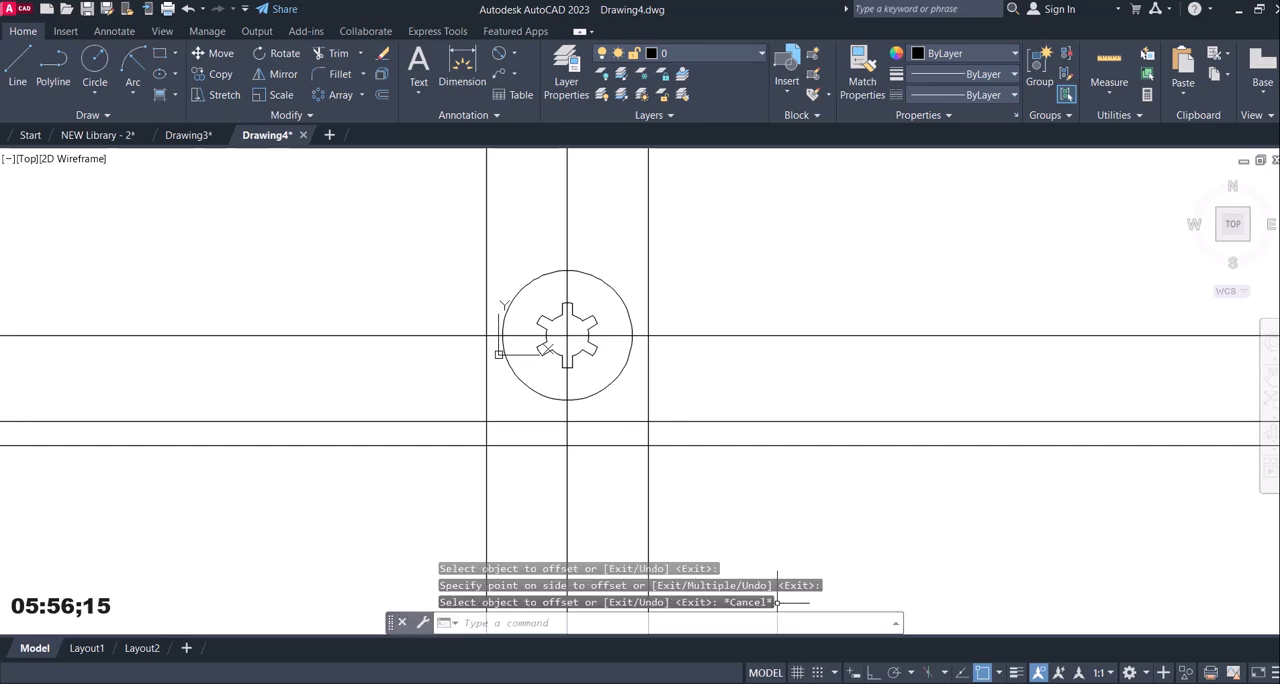
key(alt+Tab)
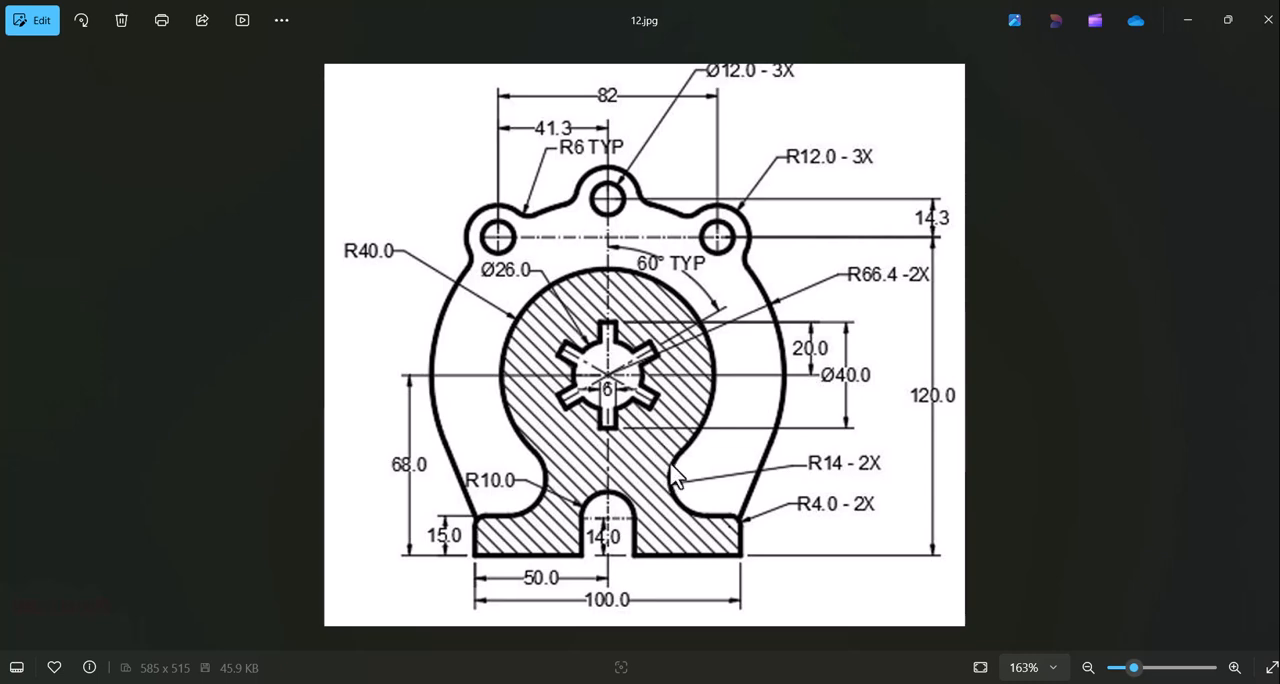
click(840, 682)
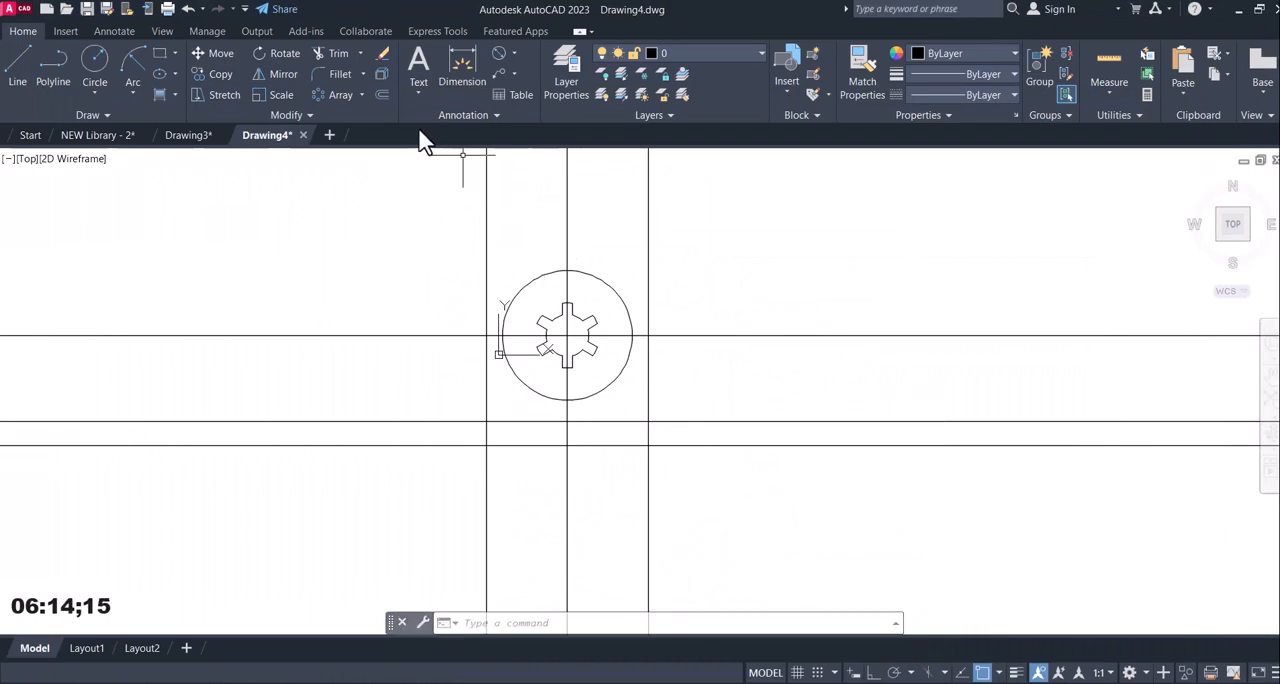
Try to fillet the R40 circle and the base's upper line on the right side with radius 14, and undo it.
click(338, 76)
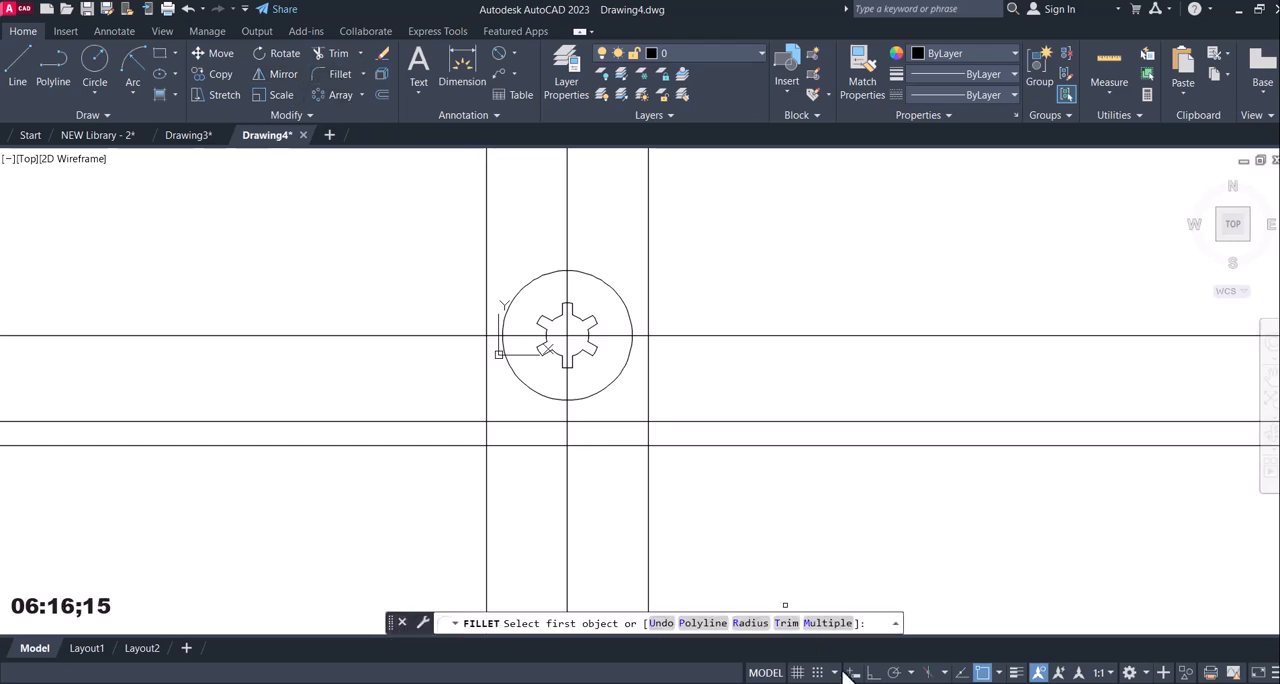
click(750, 622)
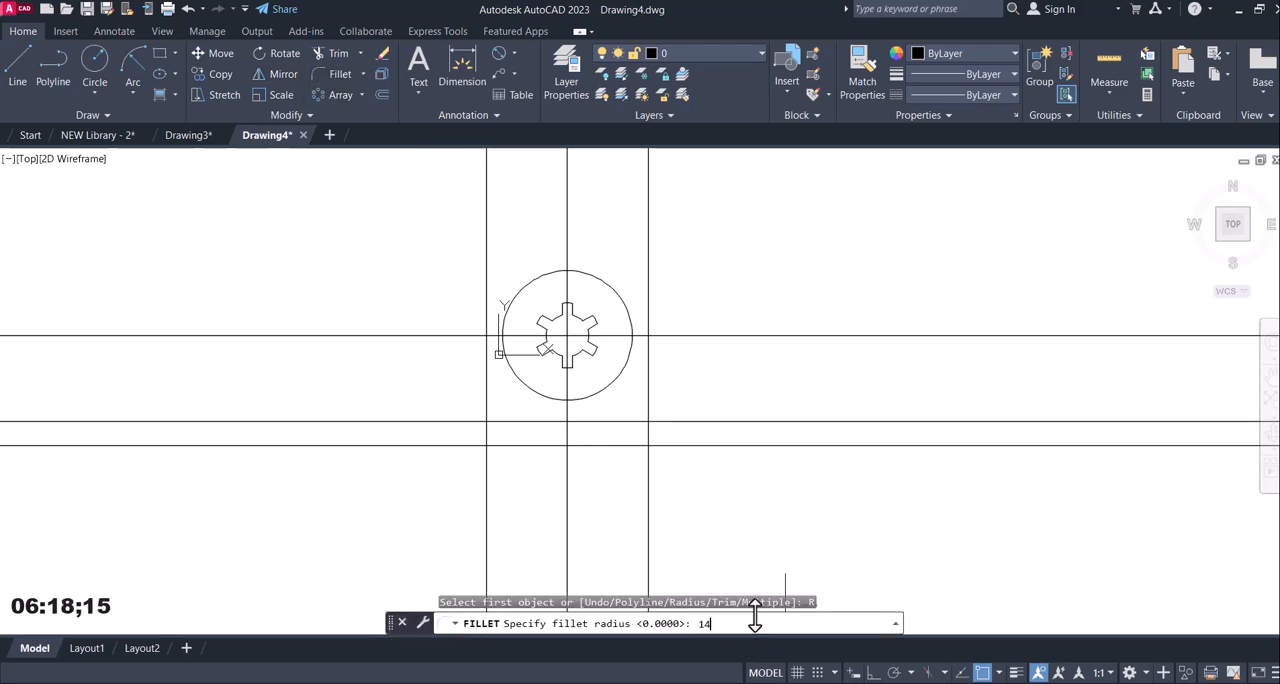
text(14)
key(Return)
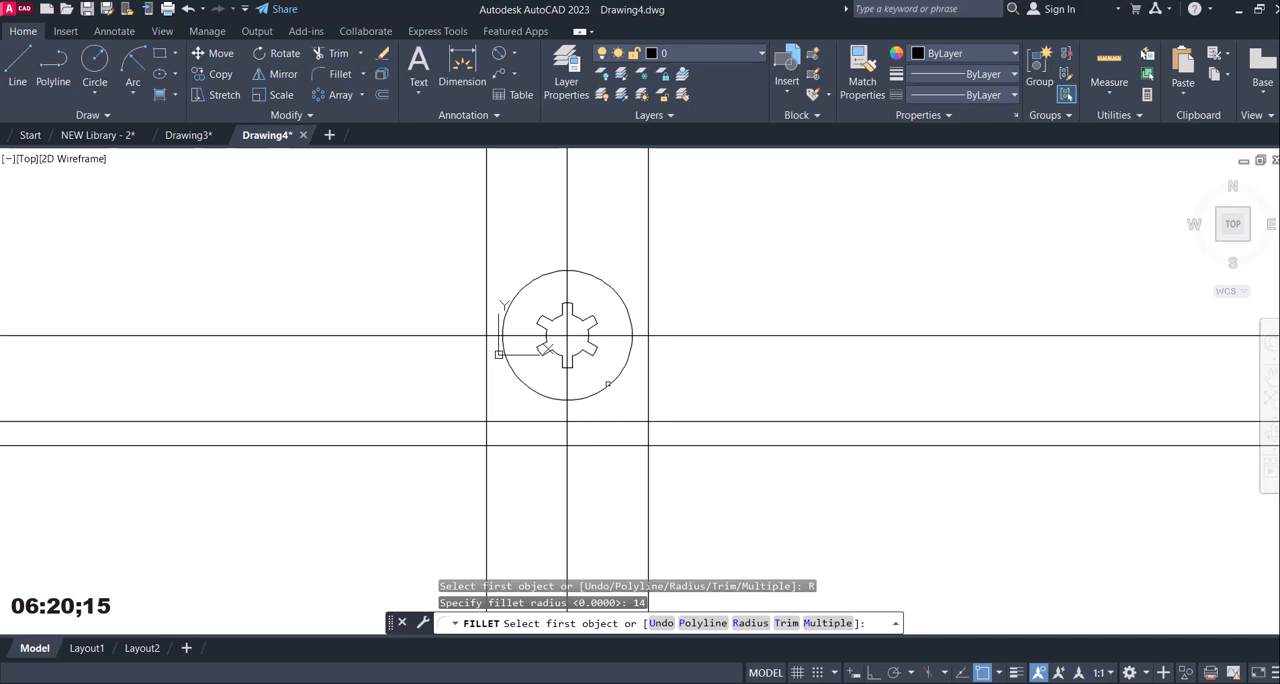
click(607, 383)
click(618, 421)
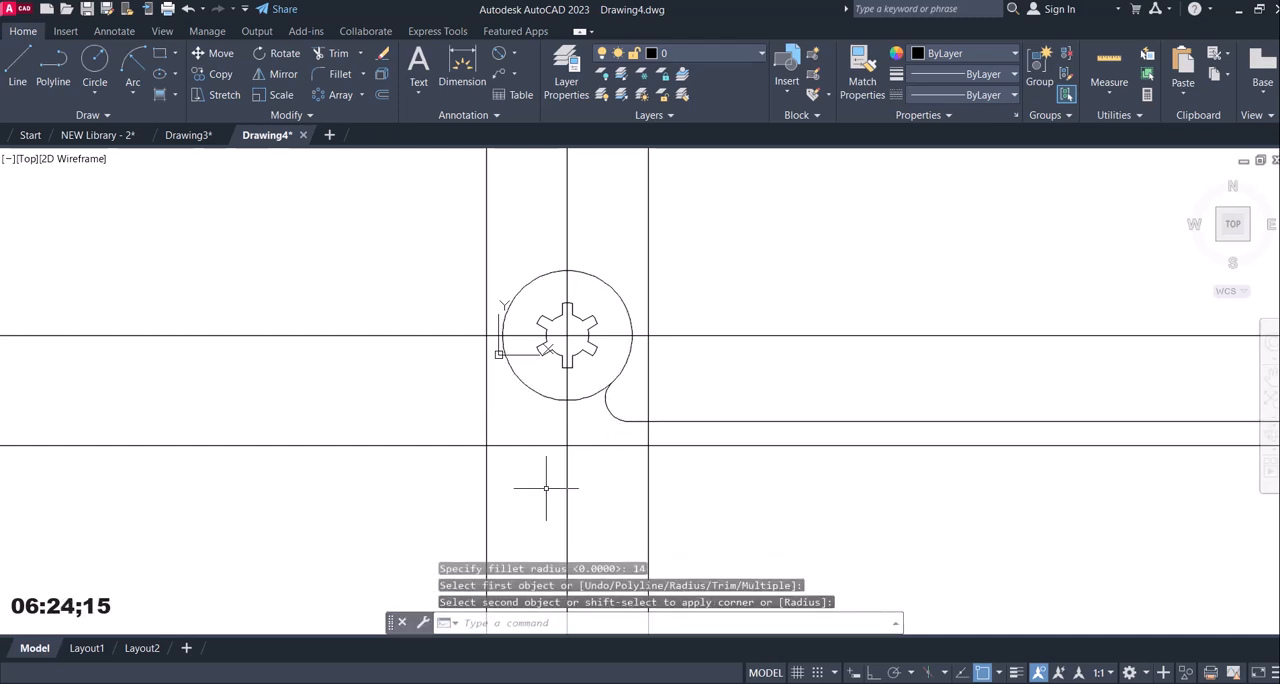
key(ctrl+z)
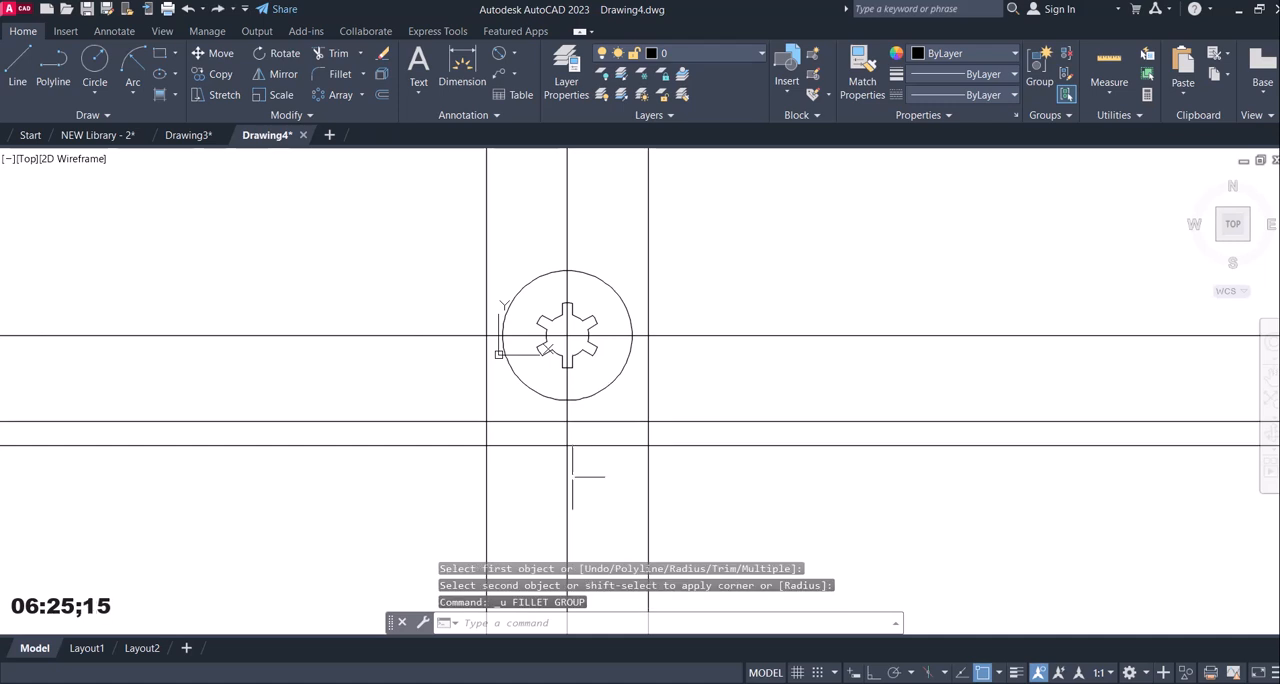
Try to fillet the R40 circle and the base's upper line using the Multiple and No trim options.
click(335, 80)
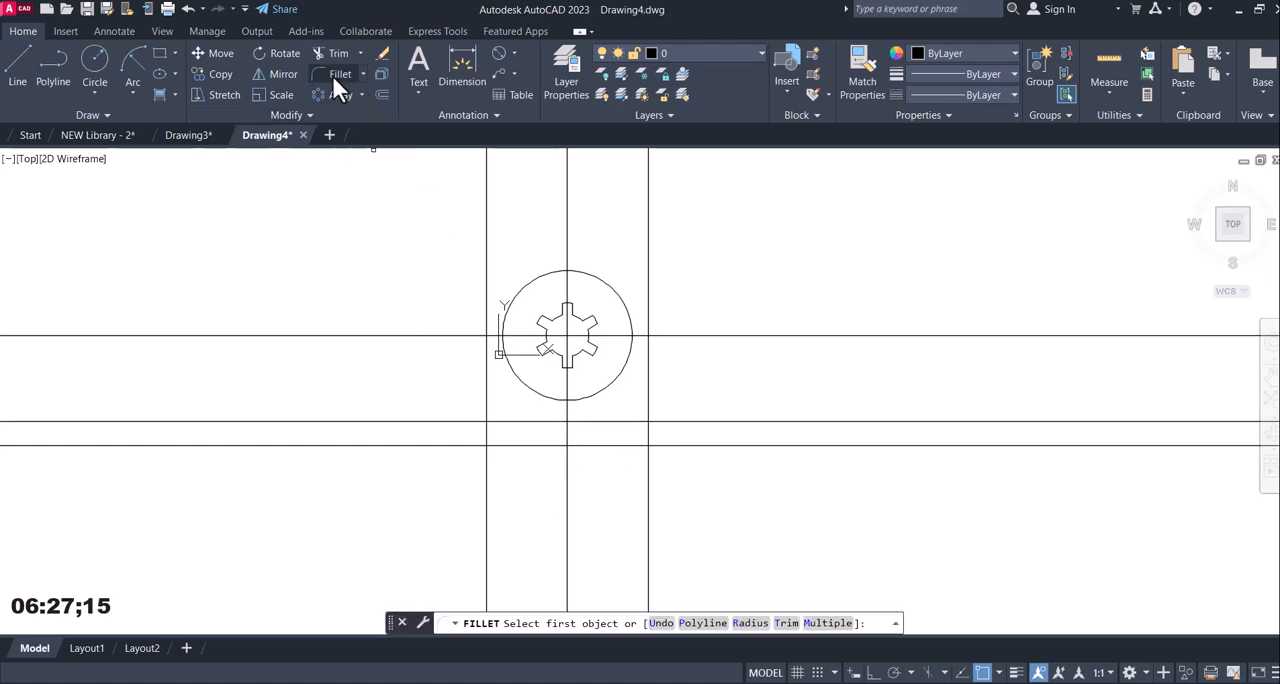
click(826, 625)
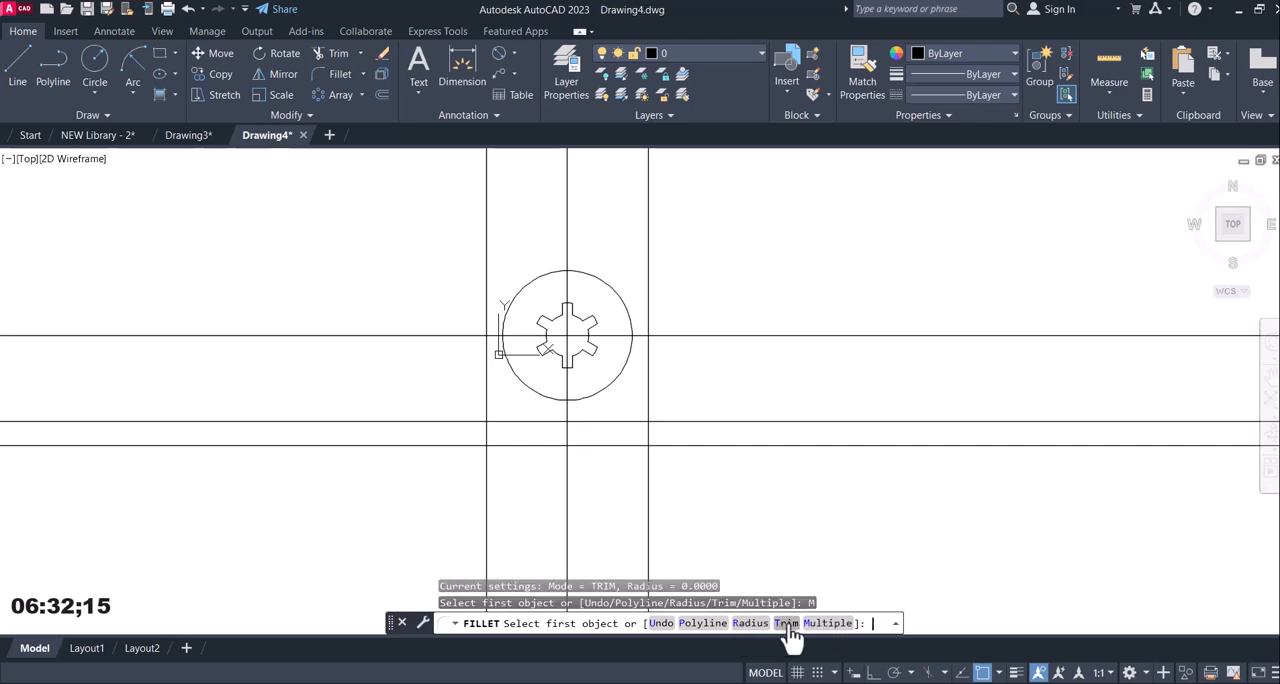
click(789, 625)
click(725, 625)
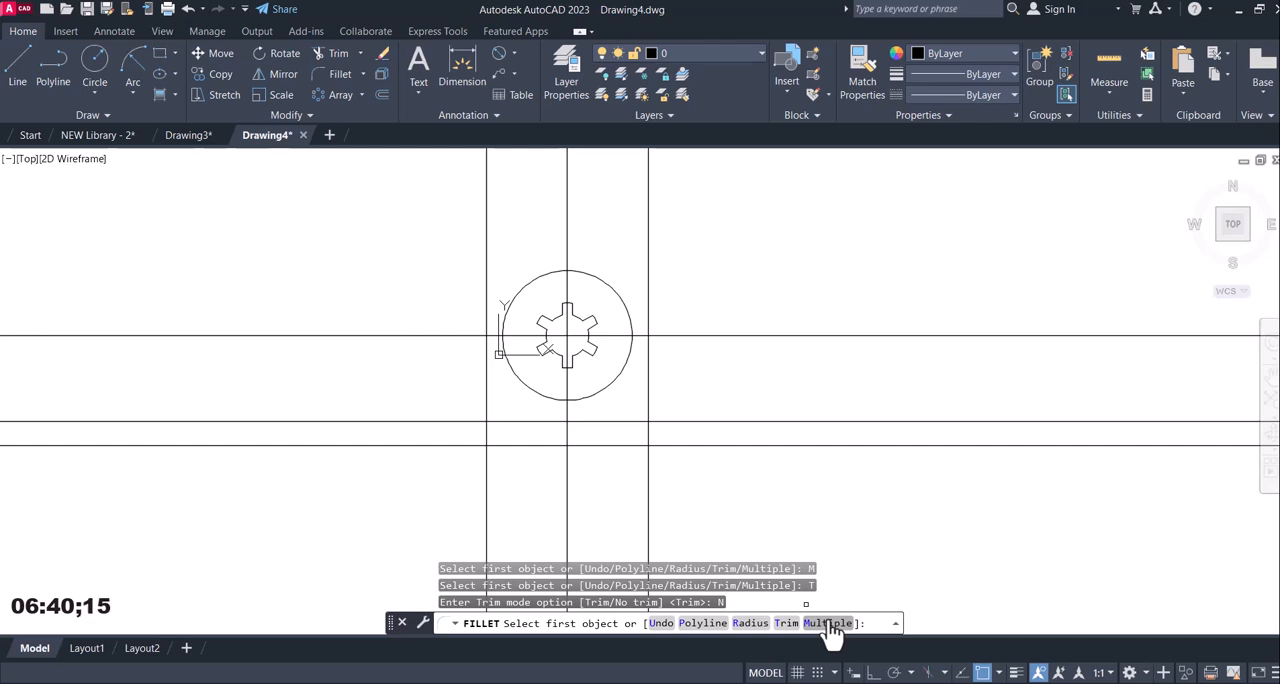
click(607, 386)
click(611, 421)
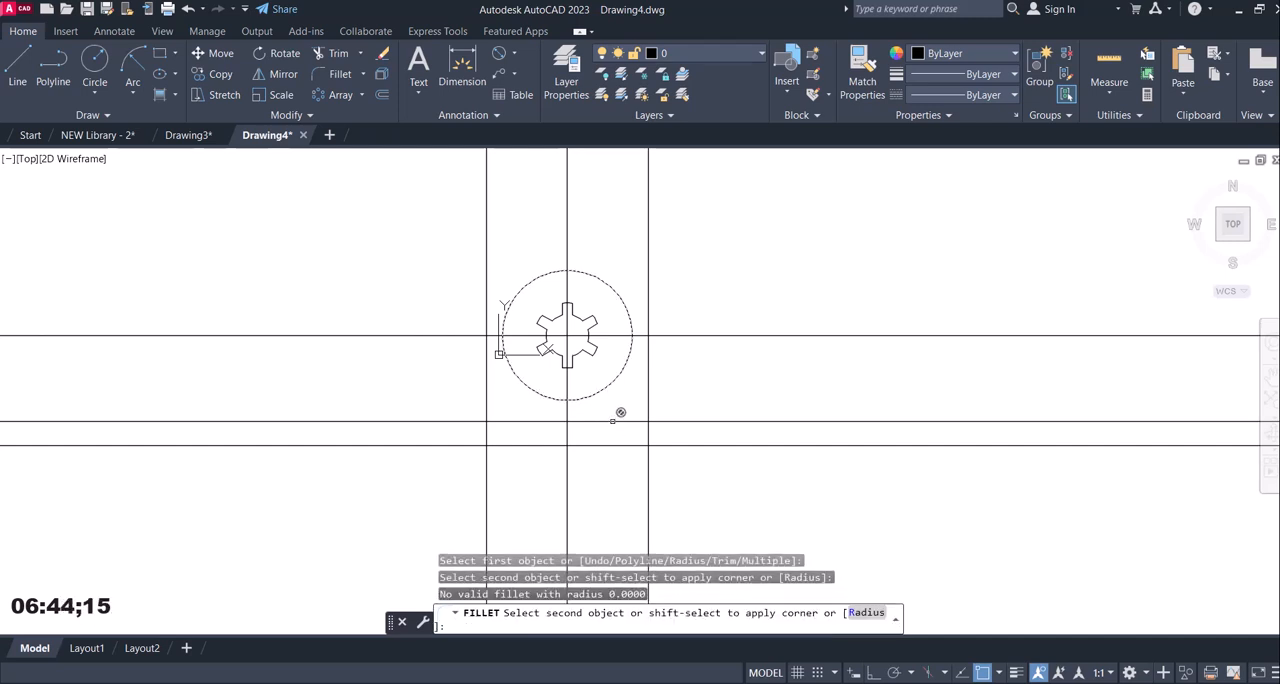
click(614, 421)
key(Escape)
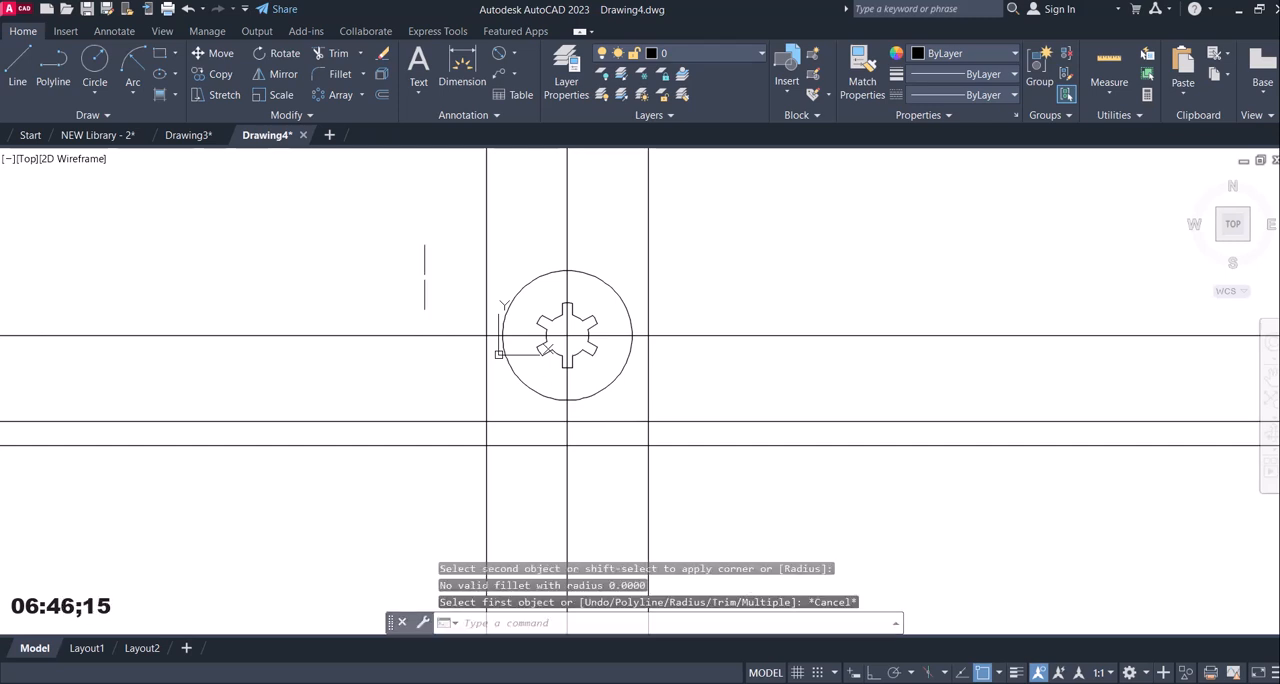
Fillet the R40 circle to the base's upper line on both sides with radius 14, using the Multiple and No trim options.
click(338, 73)
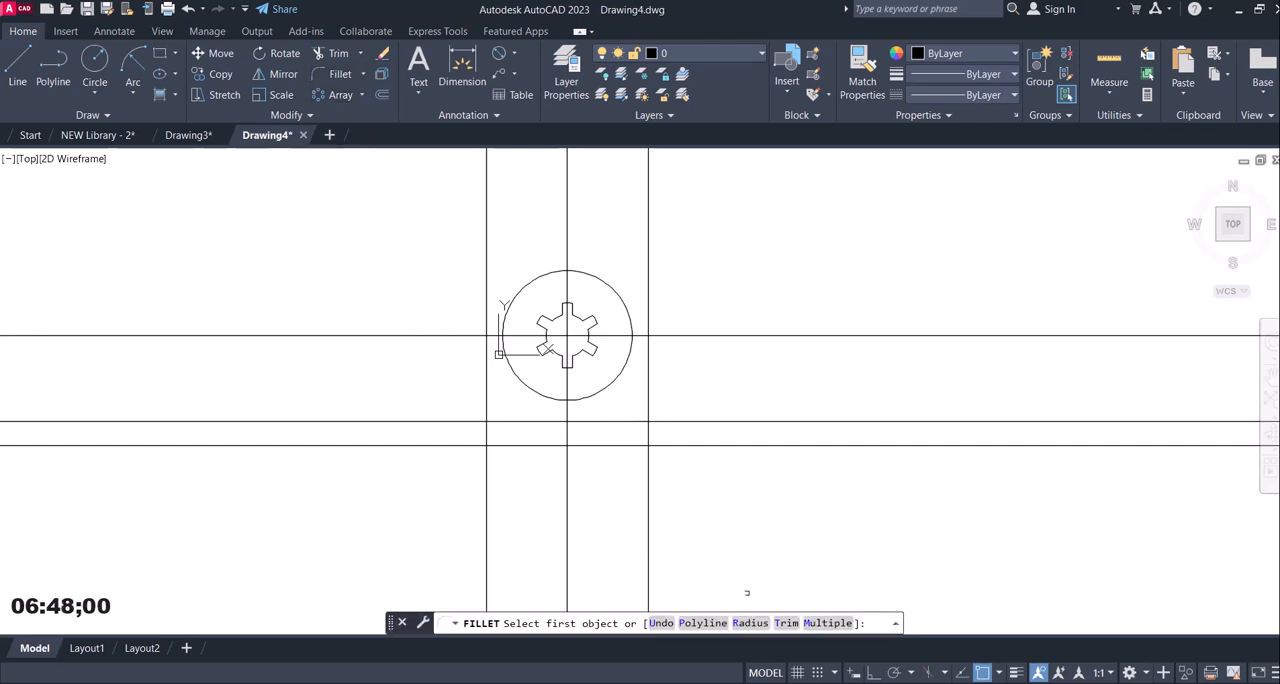
click(827, 623)
click(750, 623)
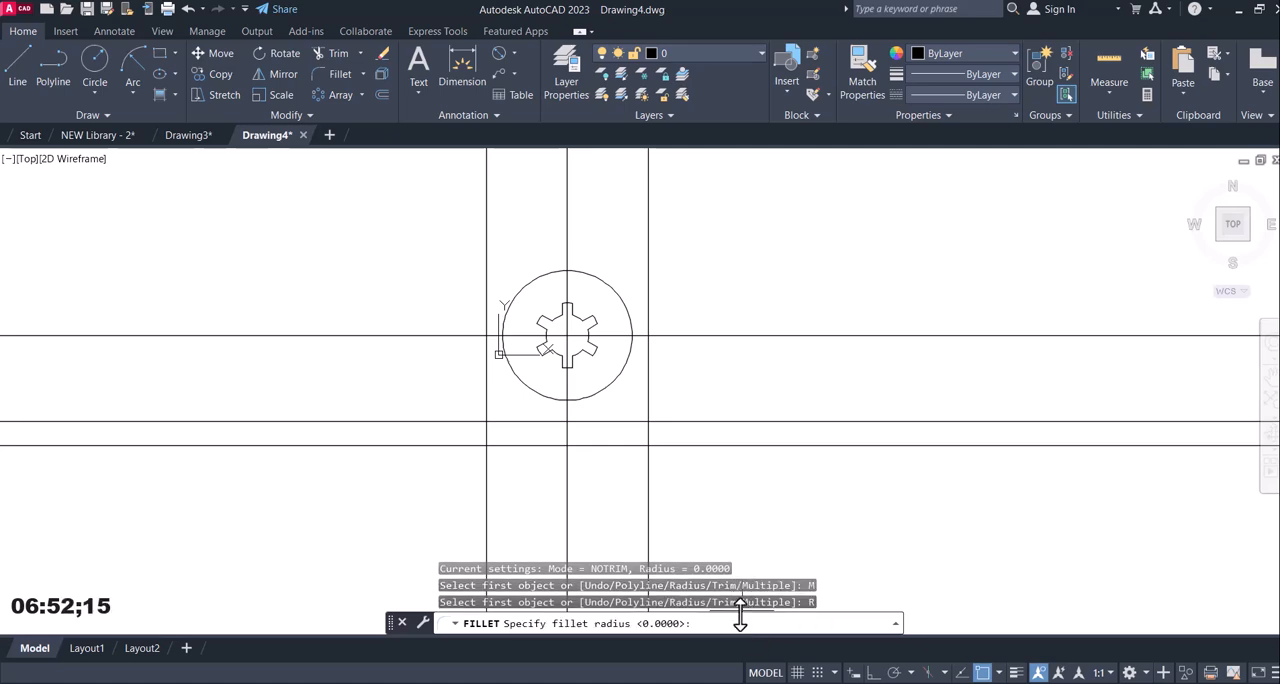
click(779, 683)
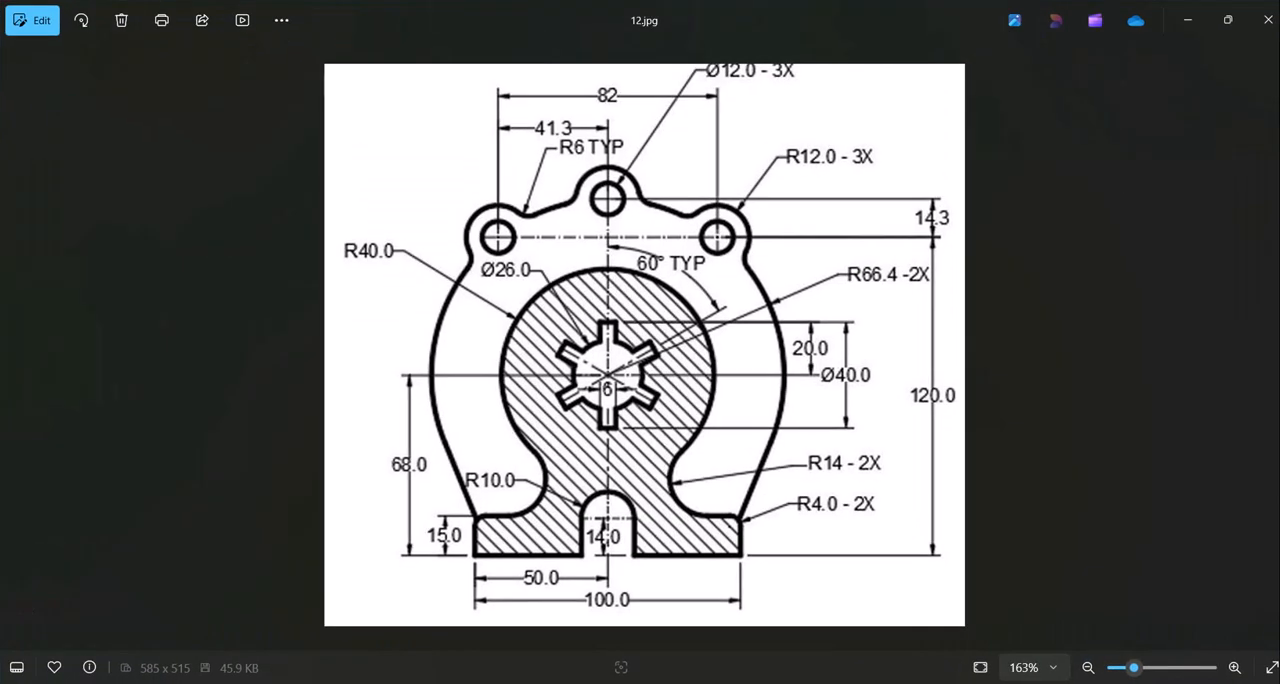
click(834, 683)
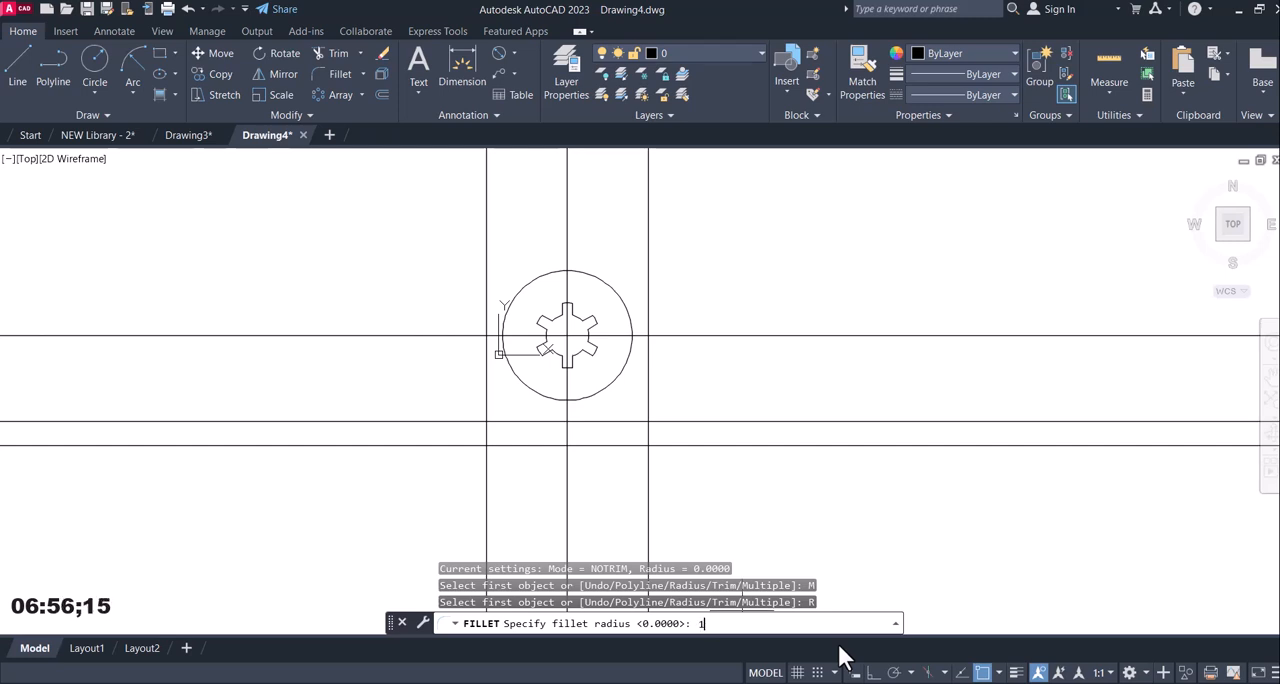
text(14)
key(Return)
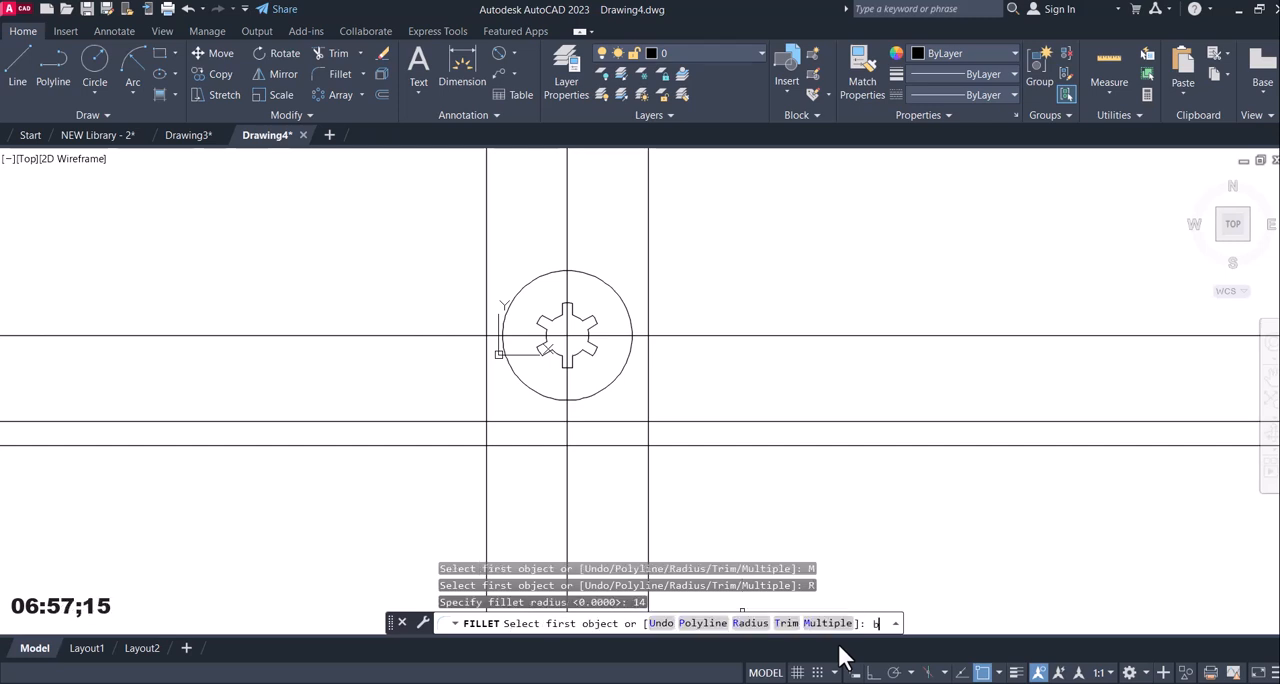
click(787, 623)
click(700, 623)
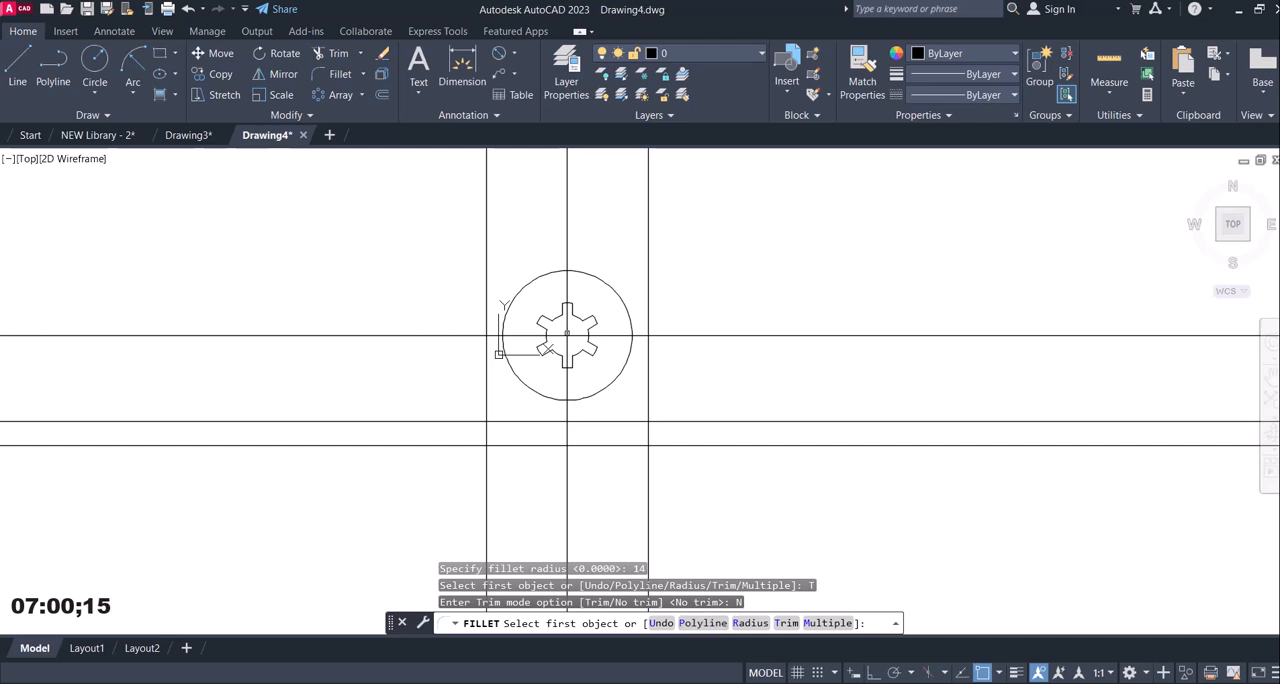
click(606, 387)
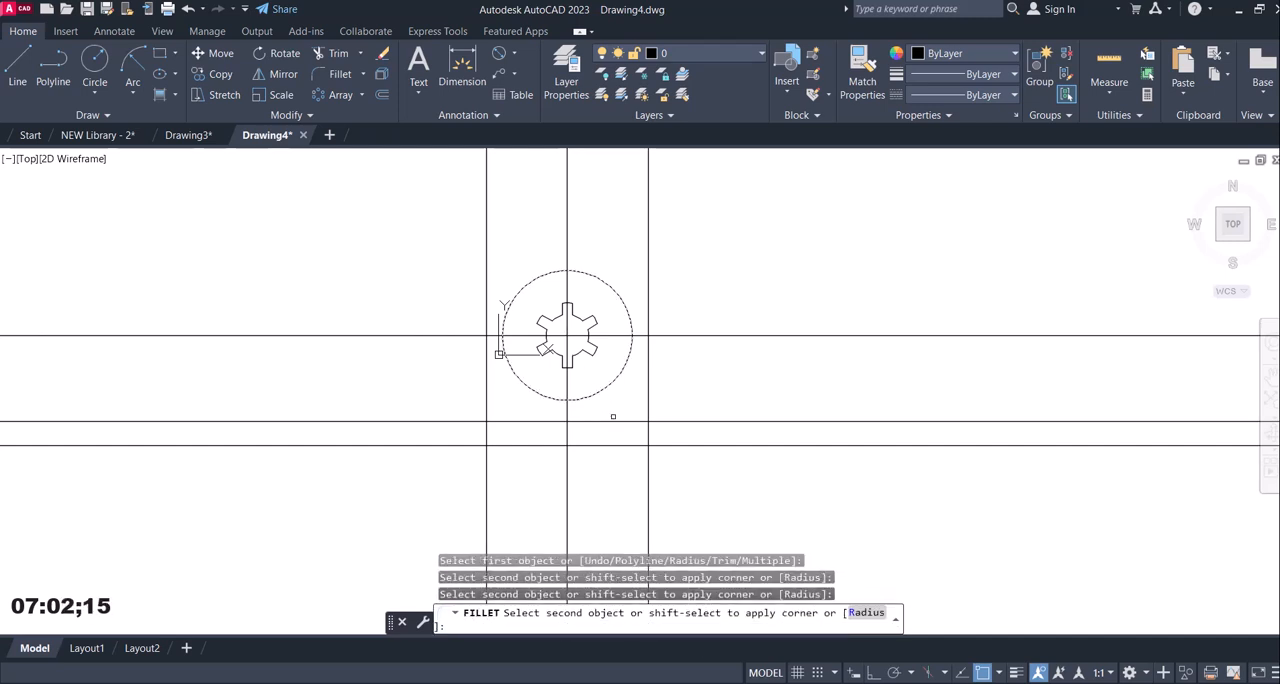
click(593, 421)
click(531, 390)
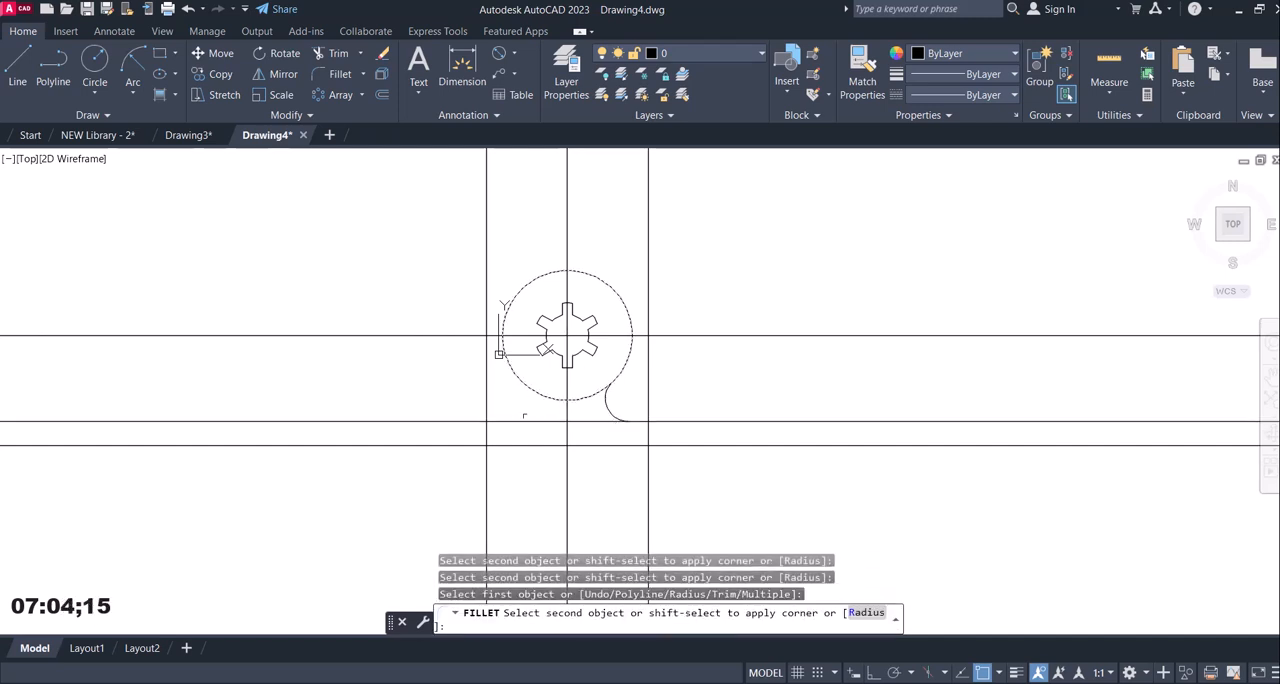
click(520, 421)
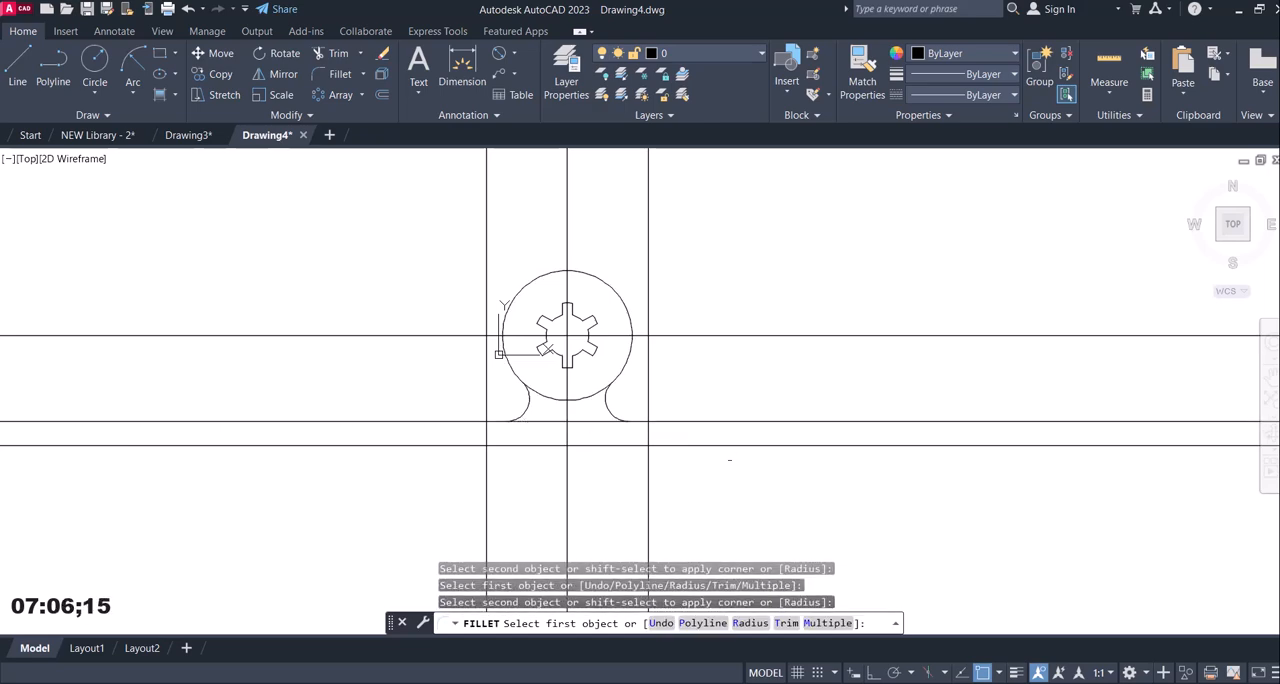
key(Escape)
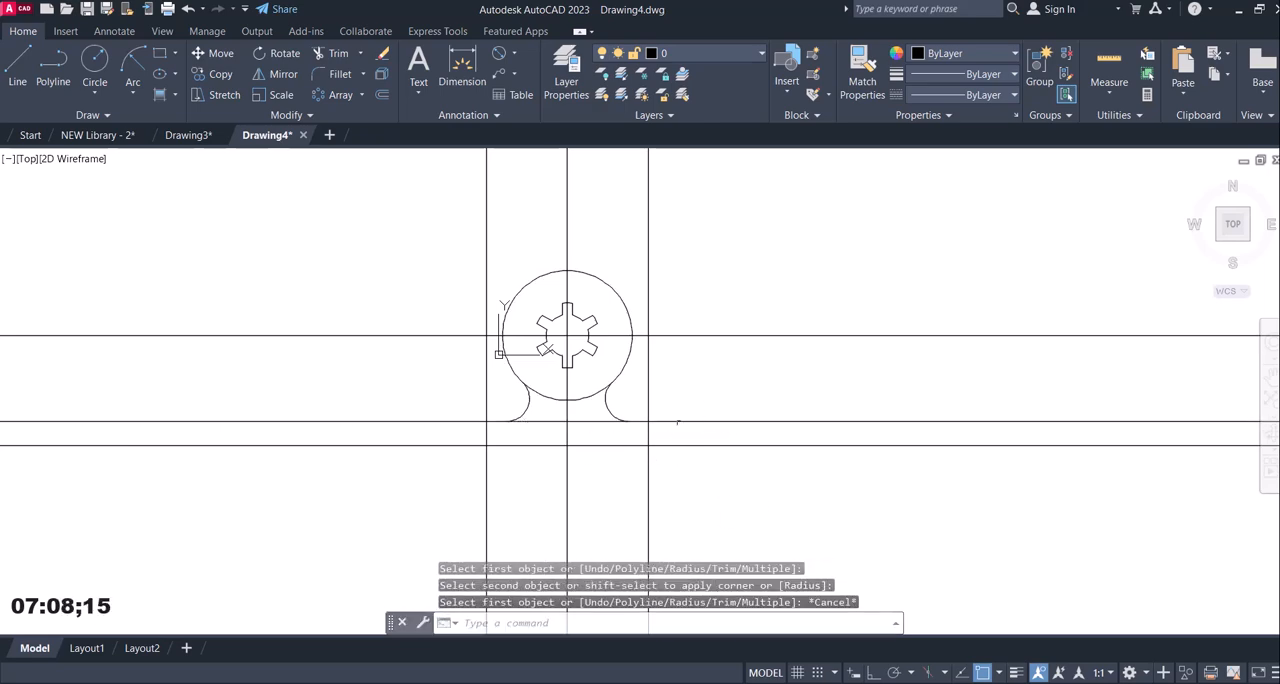
Trim the two base lines beyond the base's right edge and the right vertical line between the base and the horizontal centre line.
key(alt+Tab)
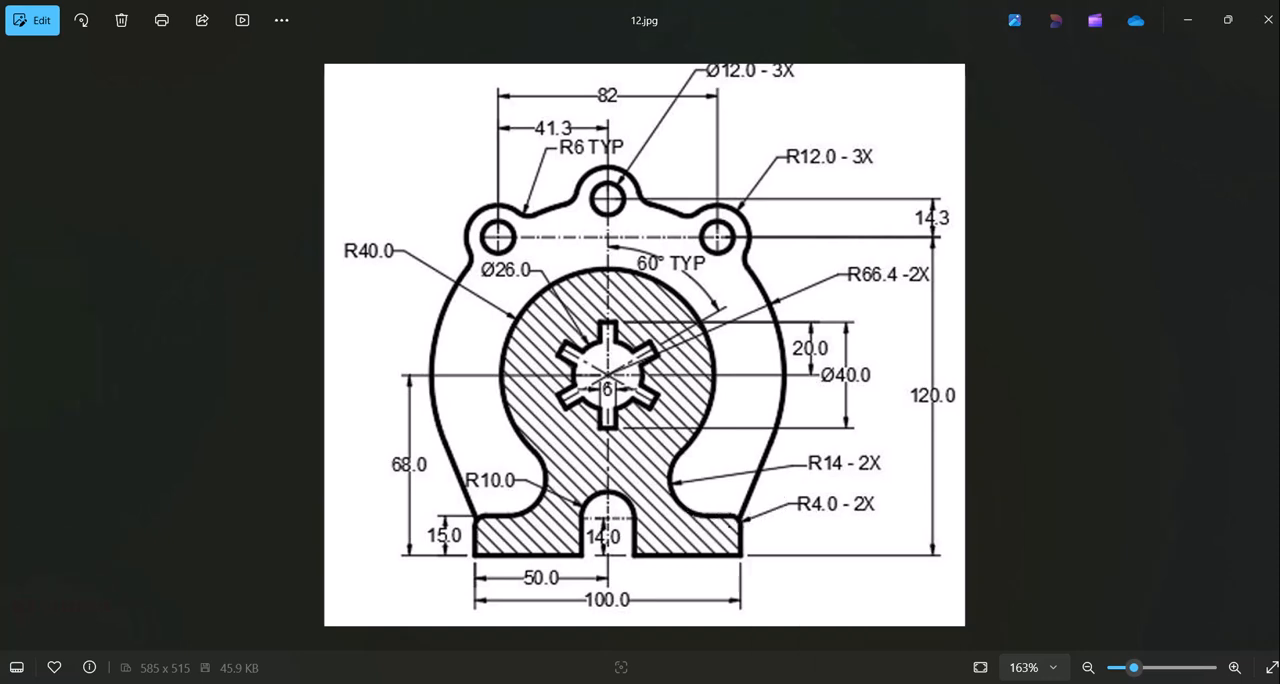
key(alt+Tab)
click(331, 57)
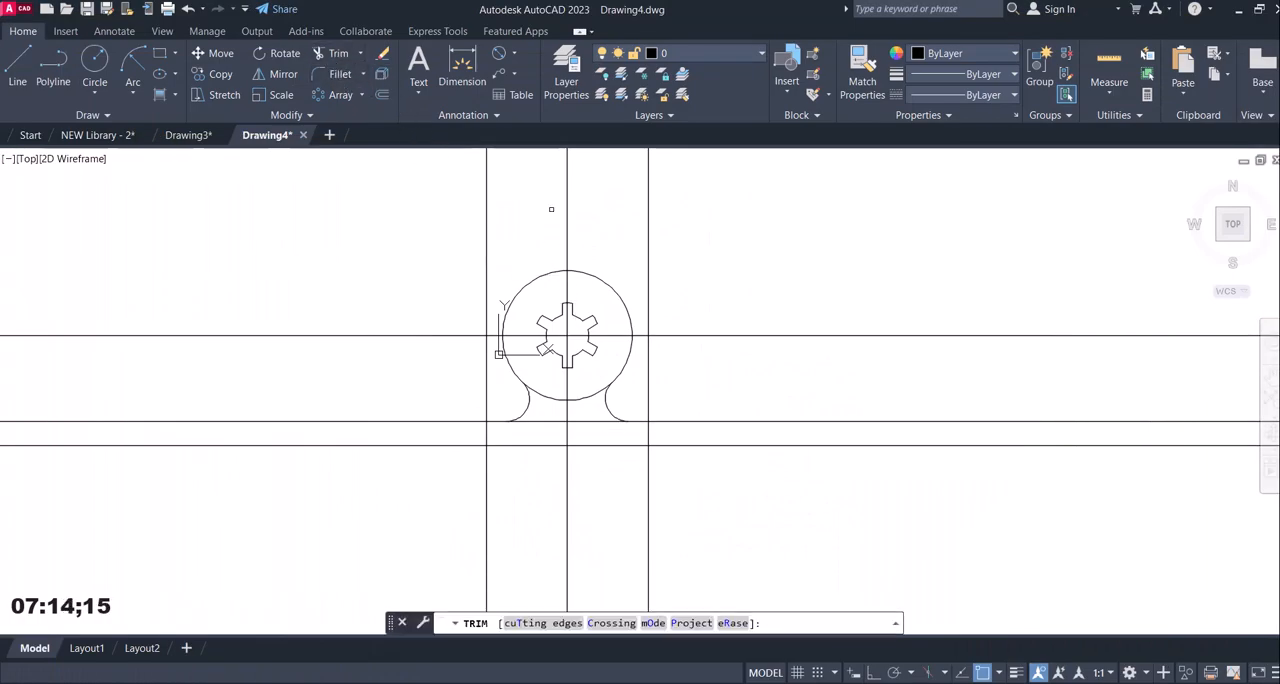
click(760, 432)
click(760, 431)
click(750, 386)
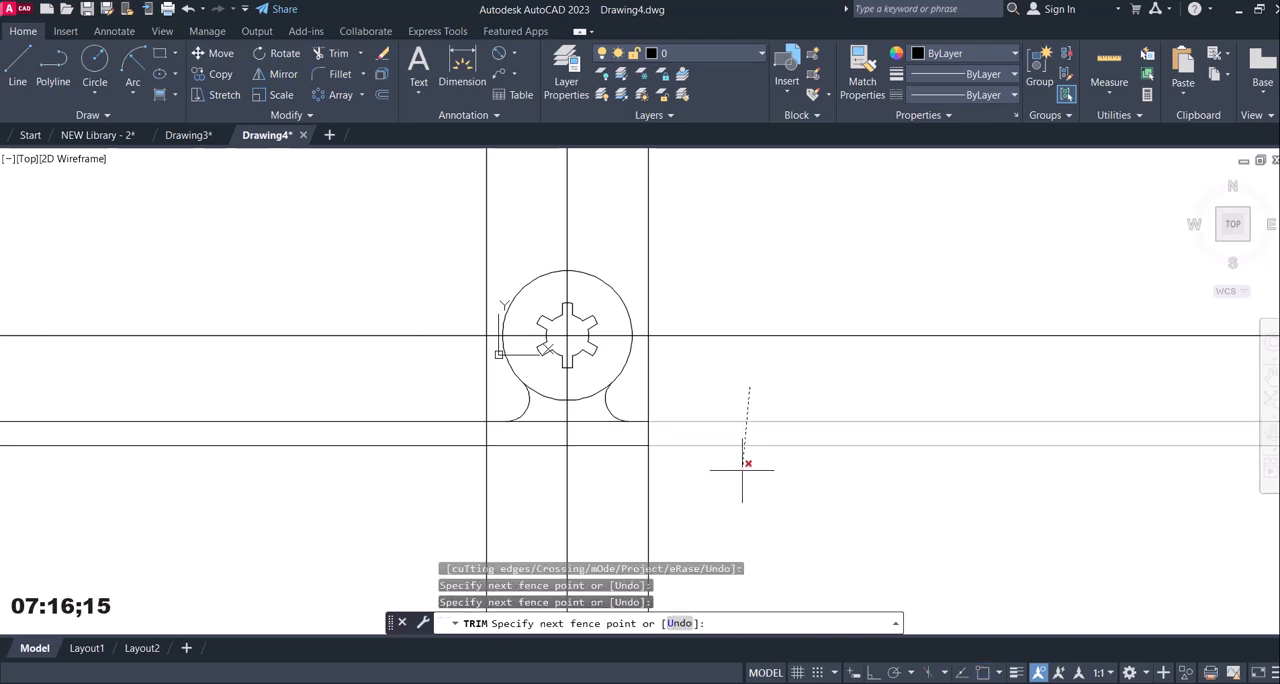
click(743, 469)
click(665, 380)
click(630, 392)
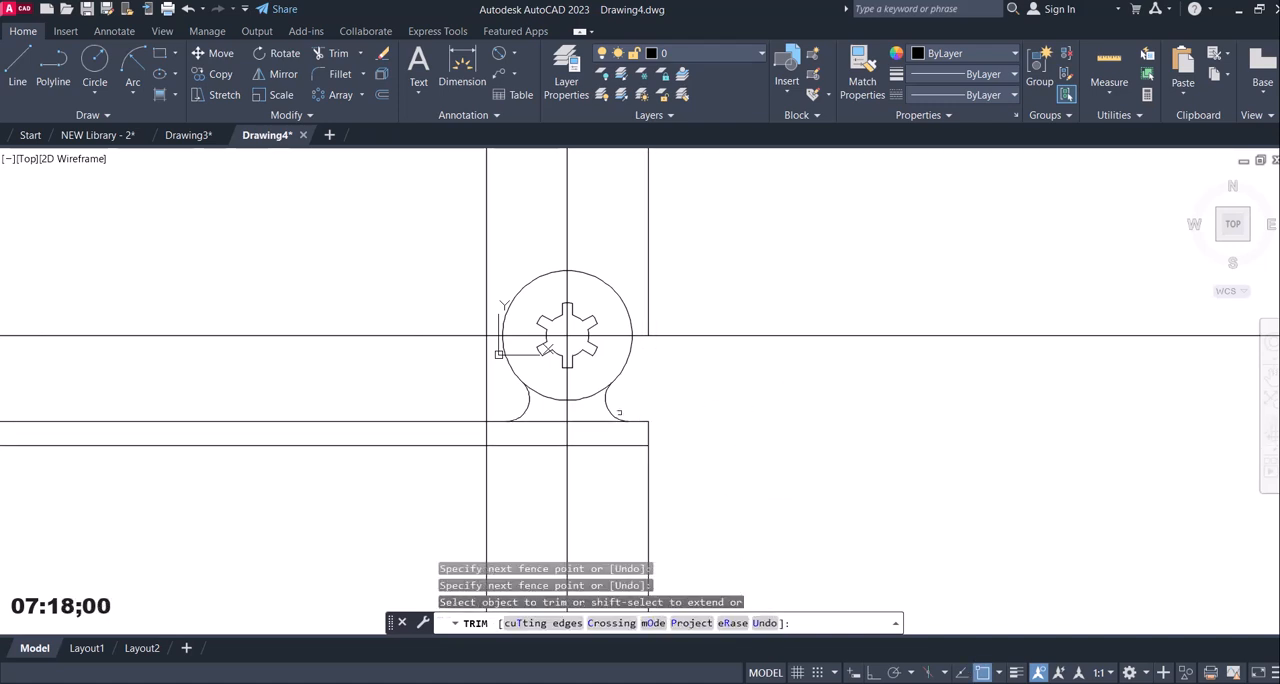
Trim the base lines and the vertical line likewise on the left side, and cut all vertical lines off below the base.
click(424, 465)
click(419, 389)
click(488, 379)
click(440, 414)
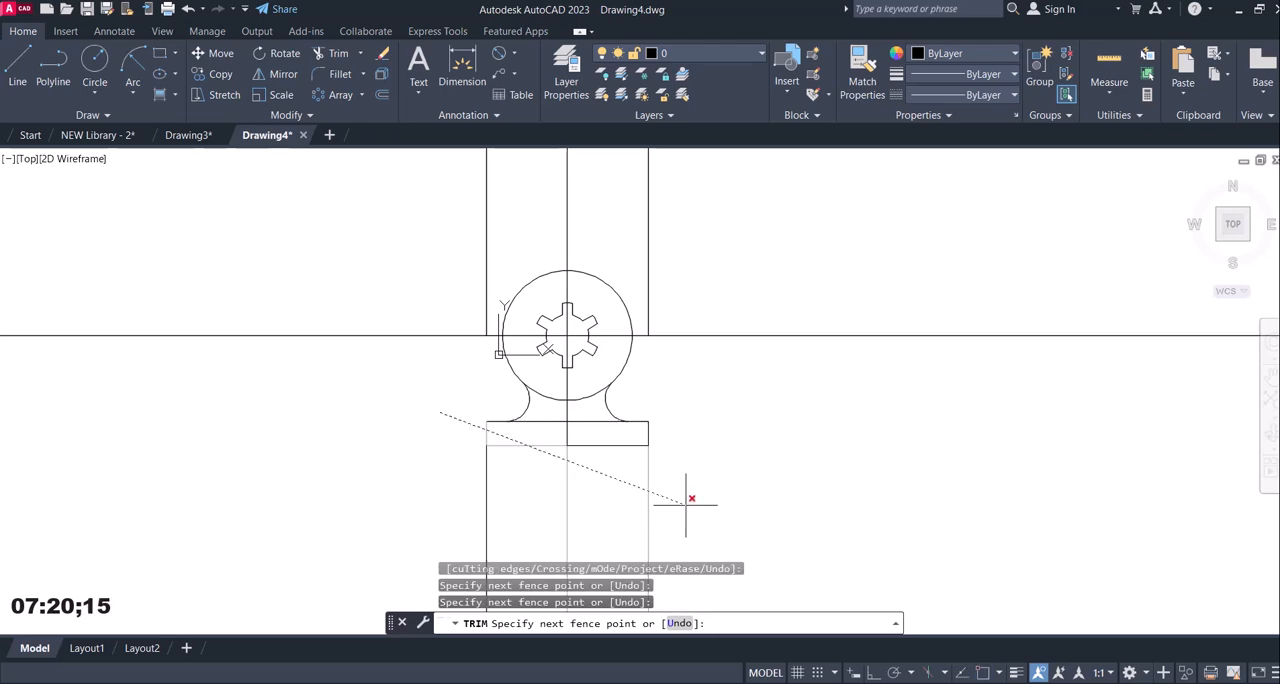
click(414, 447)
click(672, 488)
click(370, 459)
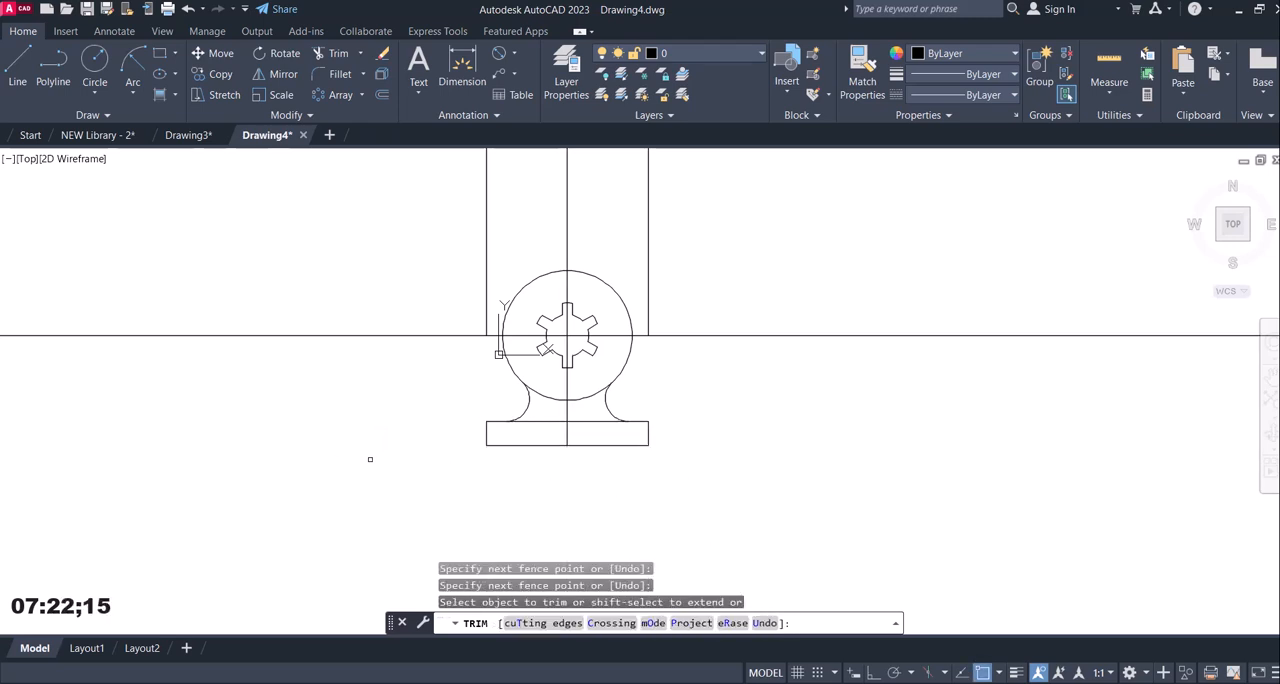
key(Escape)
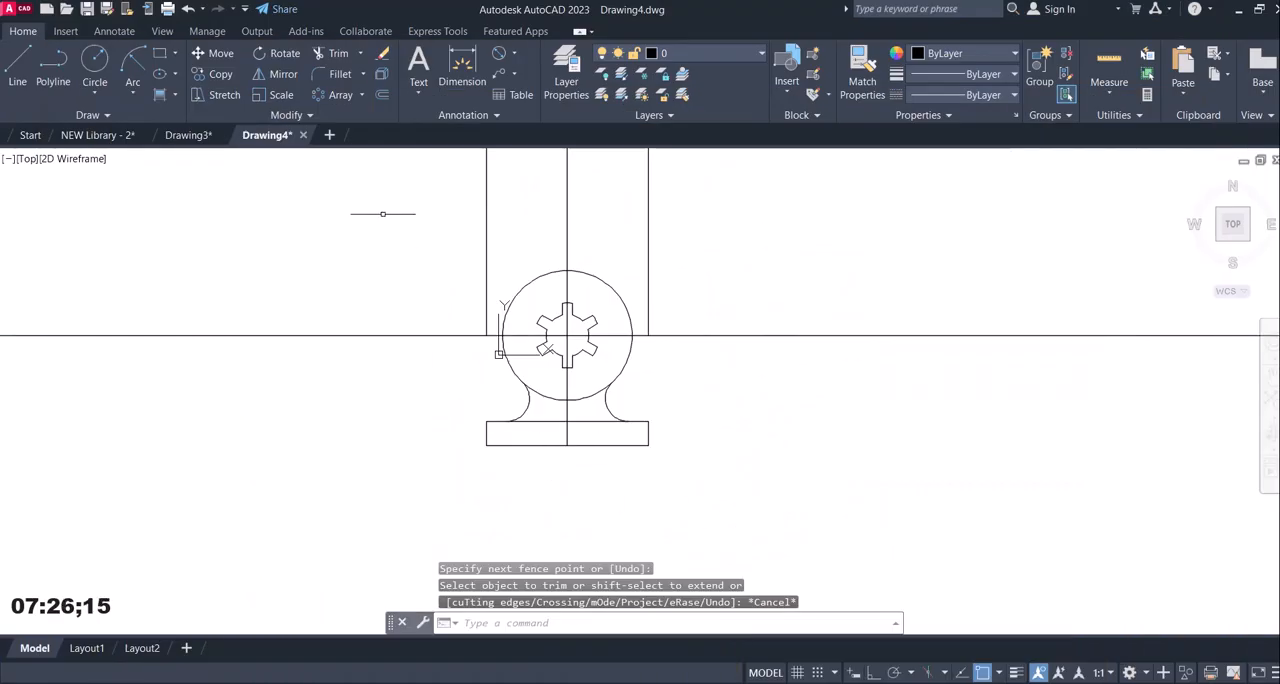
Trim away the part of the base's upper line between the two R14 fillets.
click(340, 56)
click(538, 445)
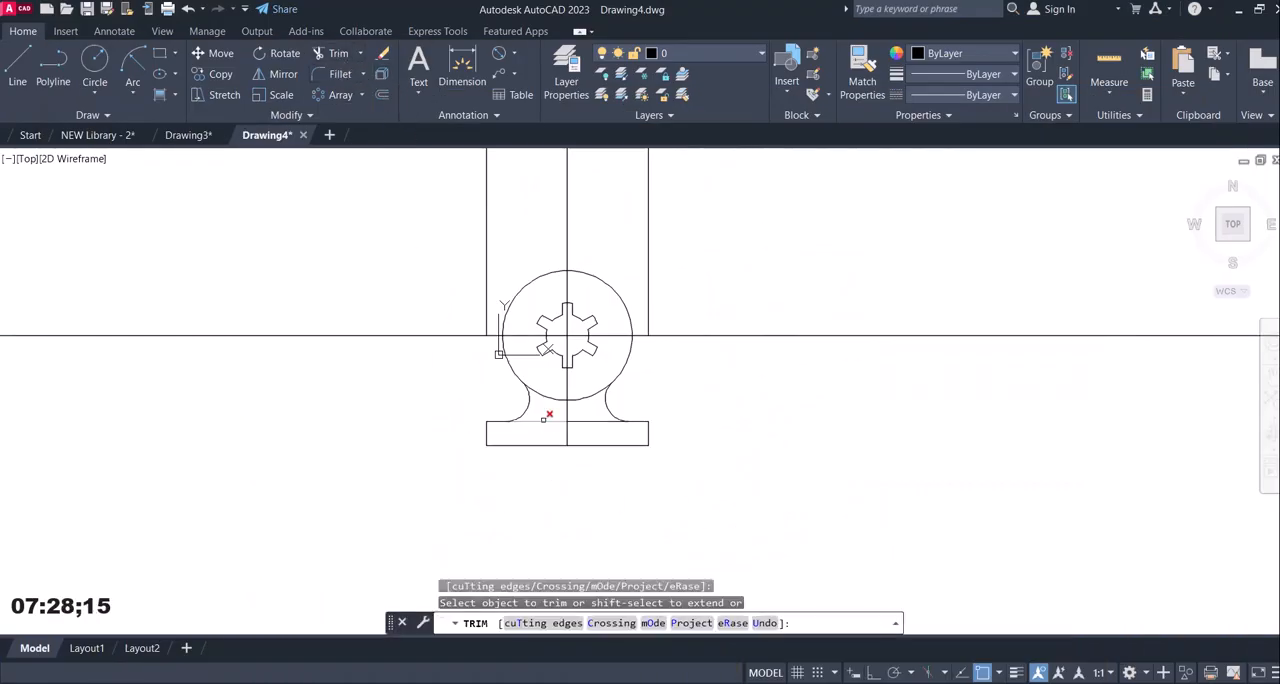
click(545, 415)
click(542, 432)
click(585, 420)
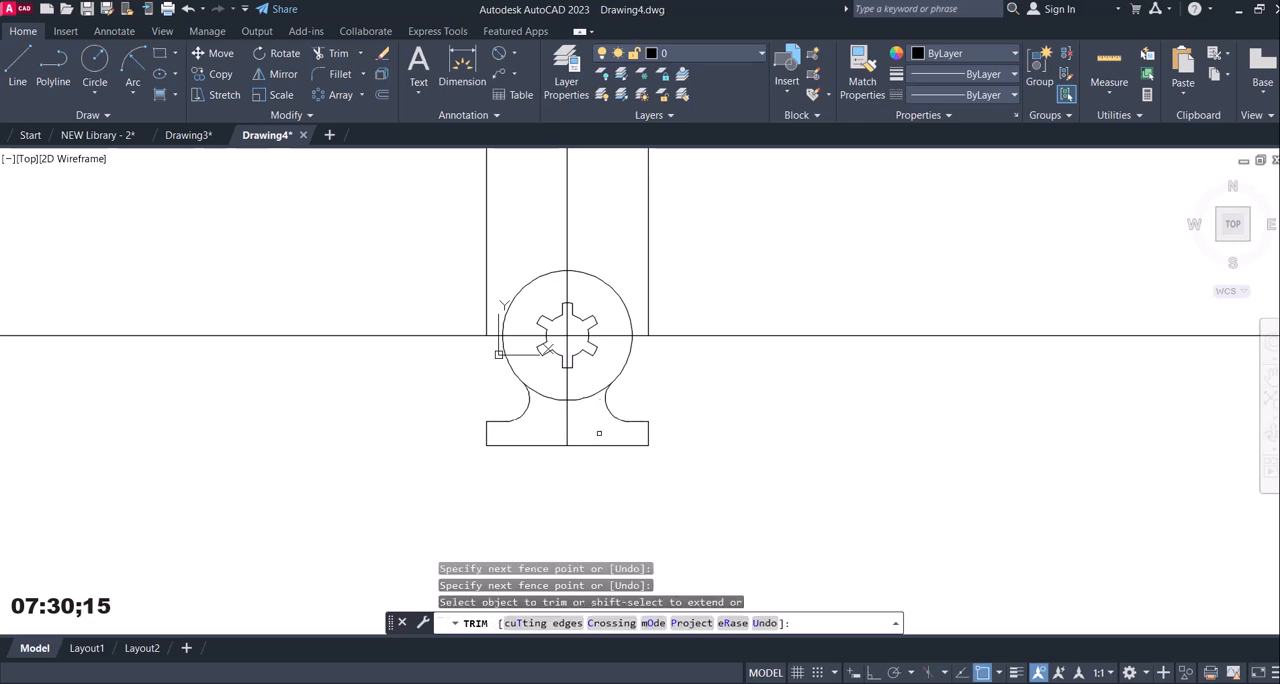
key(Escape)
Try erasing all three remaining vertical construction lines, including the centre line, and undo it.
click(728, 236)
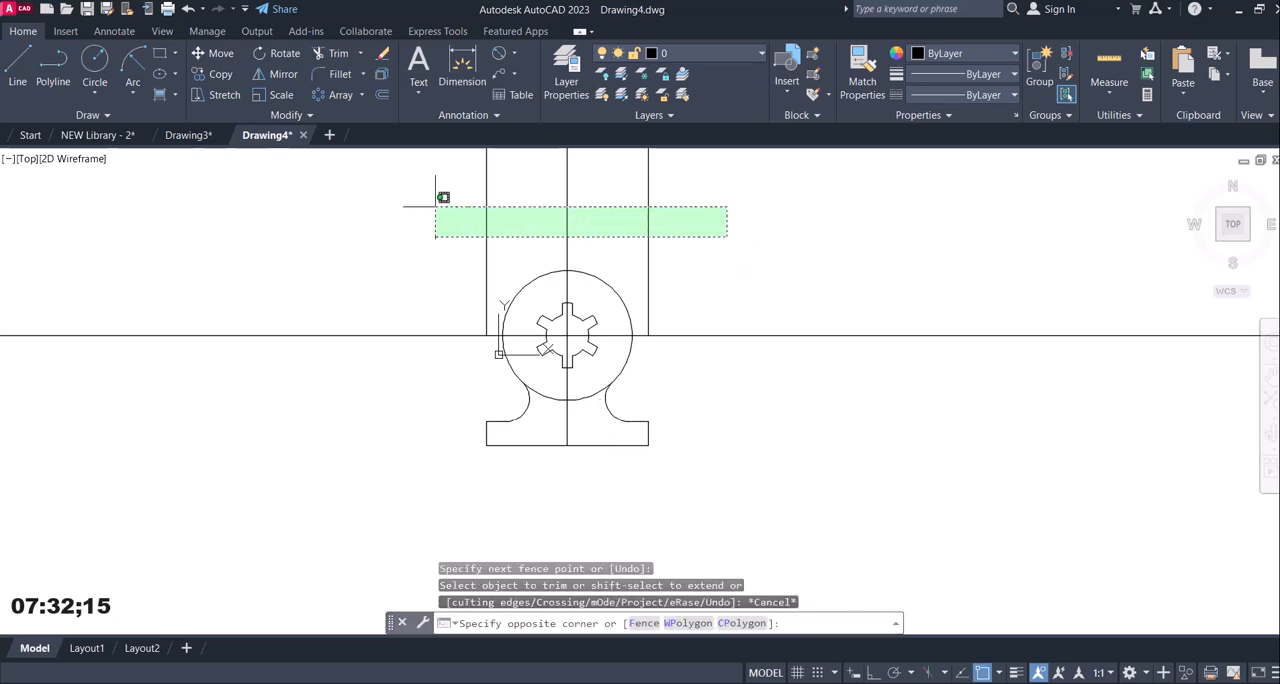
click(435, 207)
key(Delete)
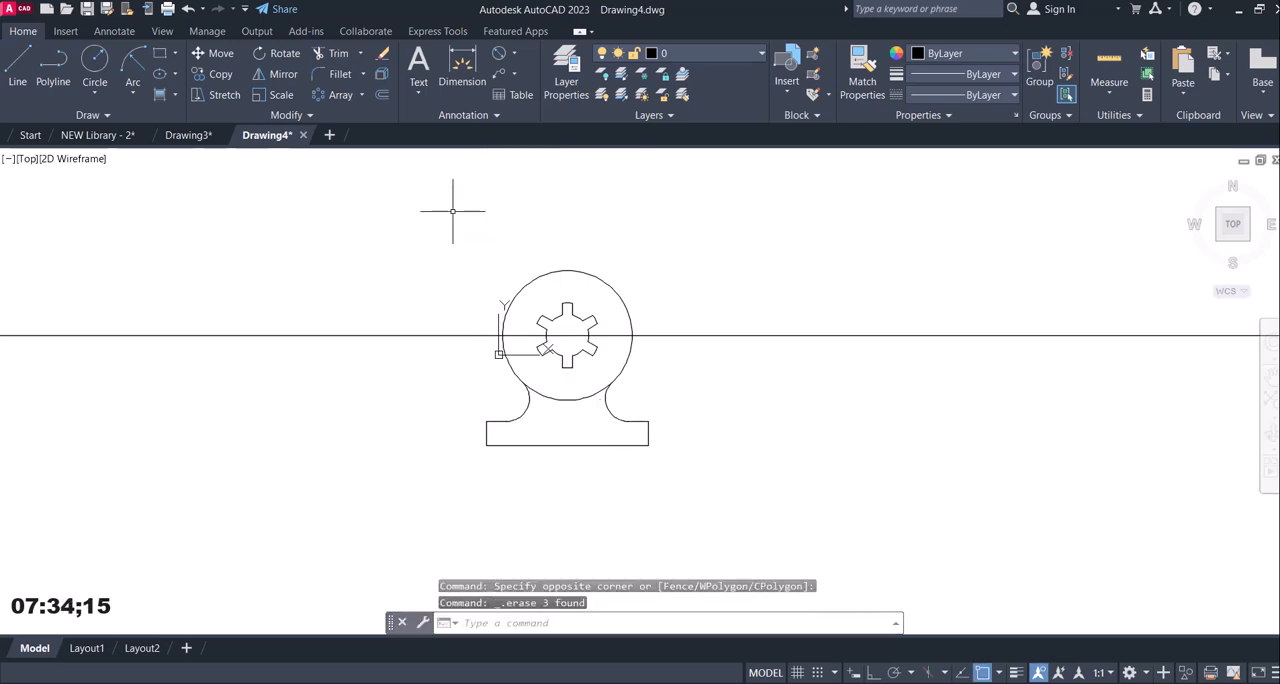
key(ctrl+z)
Erase the two outer vertical construction lines above the base ends, keeping the vertical centre line.
click(657, 208)
click(520, 236)
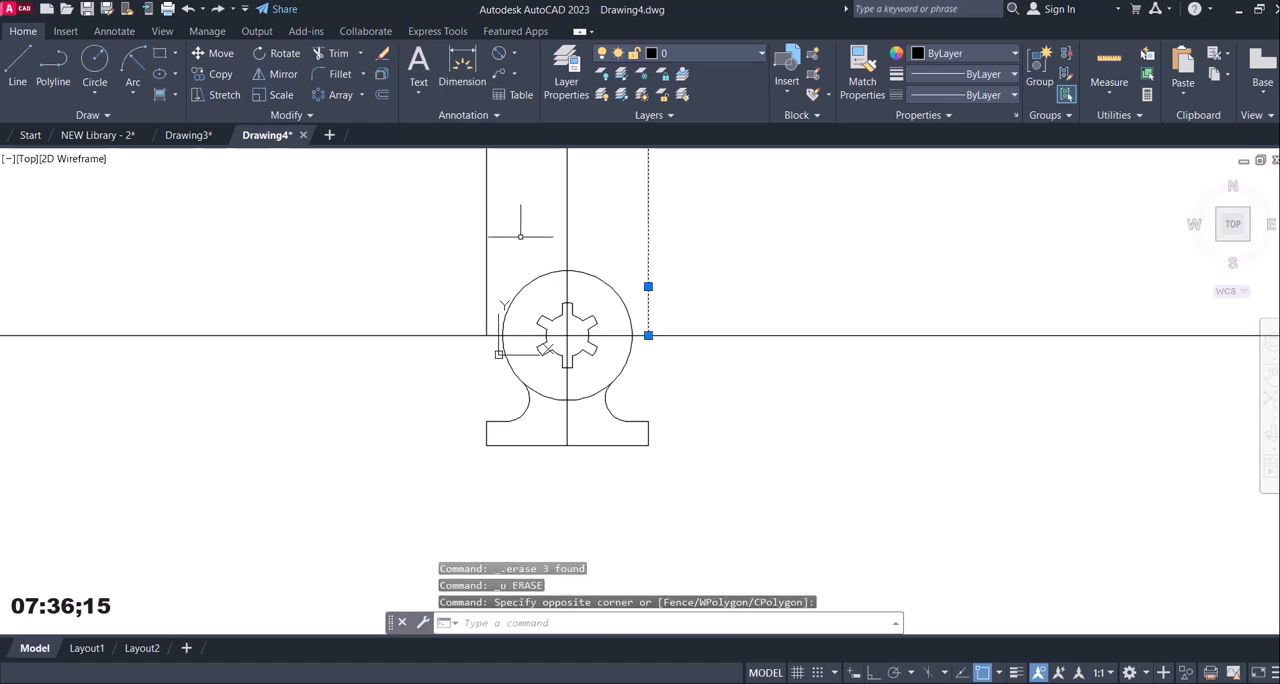
click(520, 236)
click(410, 233)
key(Delete)
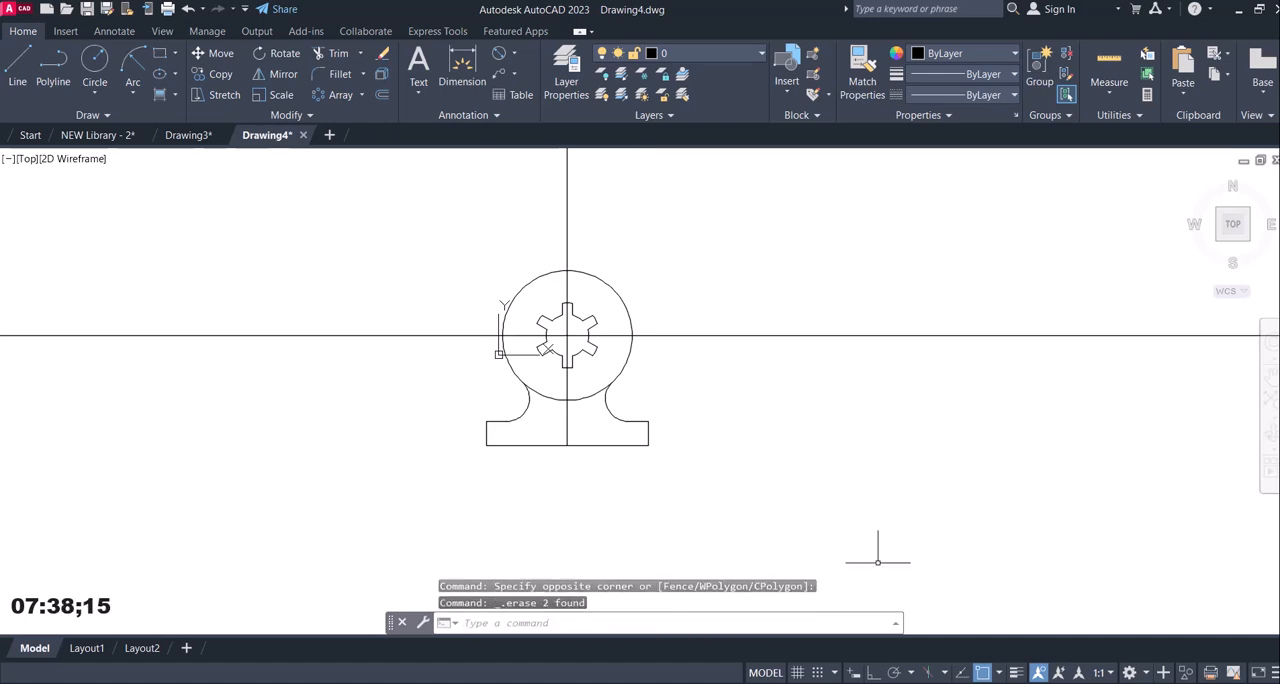
Check the slot dimensions in reference image 12.jpg and offset the base's bottom line 14 mm upward.
mouse_move(886, 680)
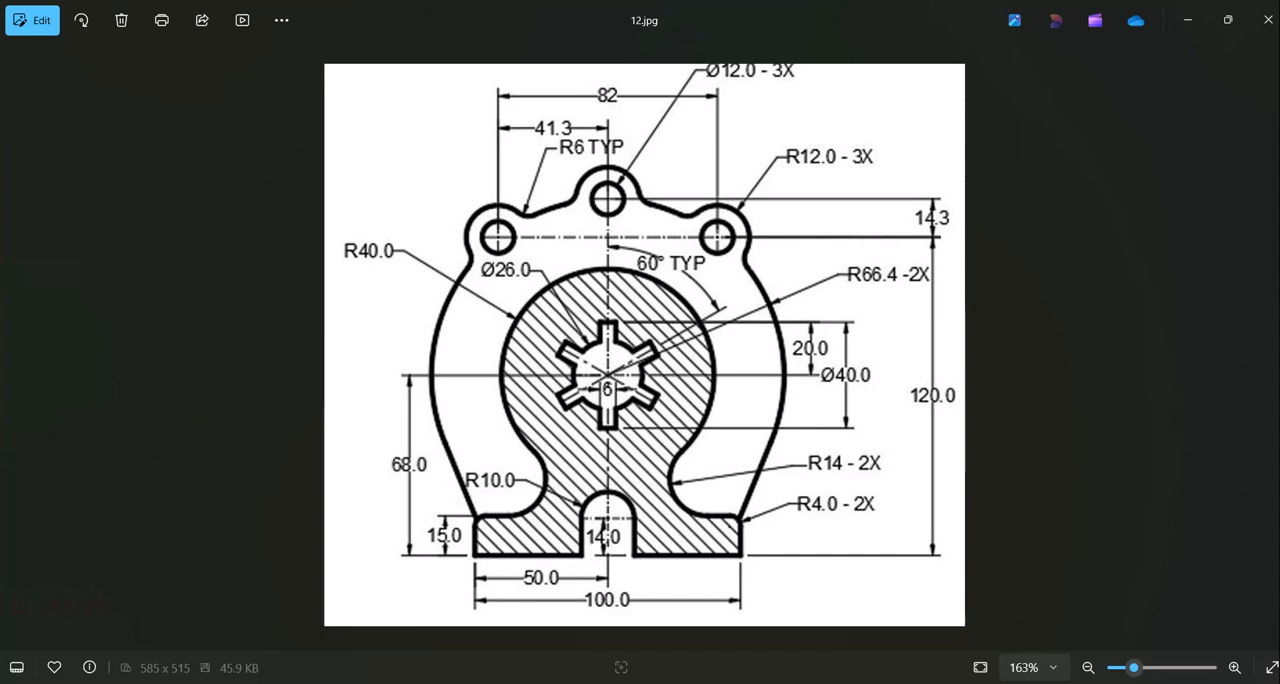
mouse_move(849, 683)
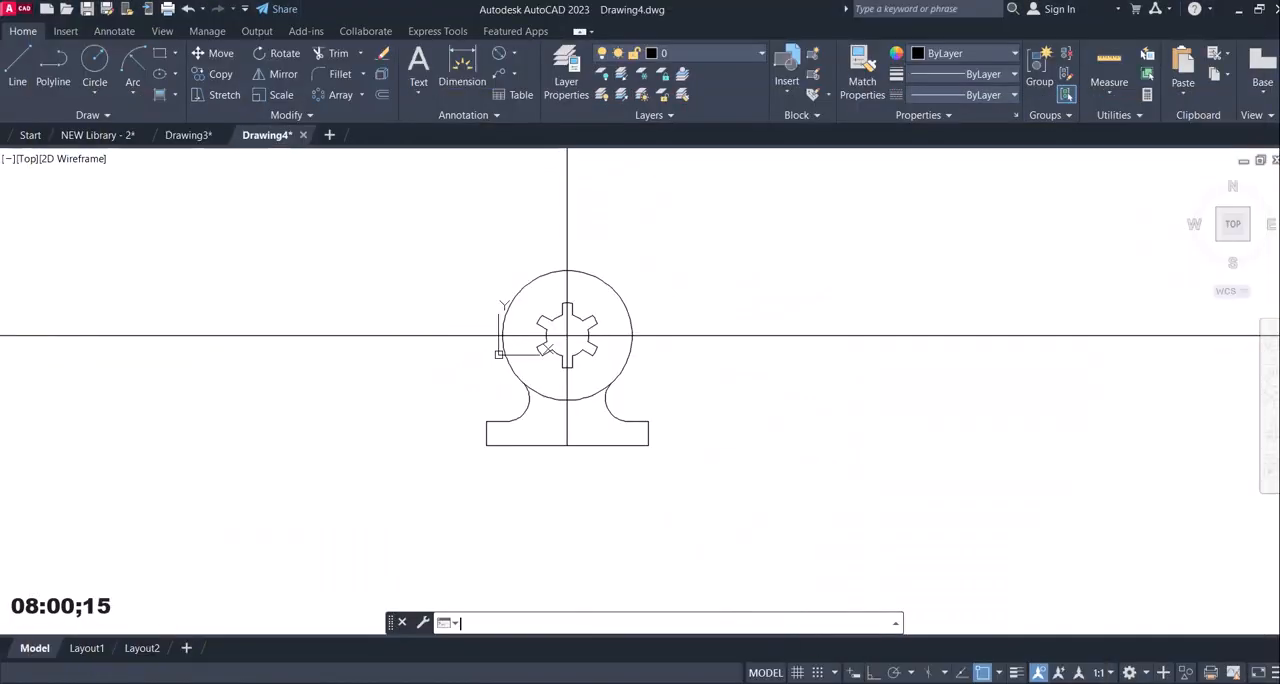
click(377, 92)
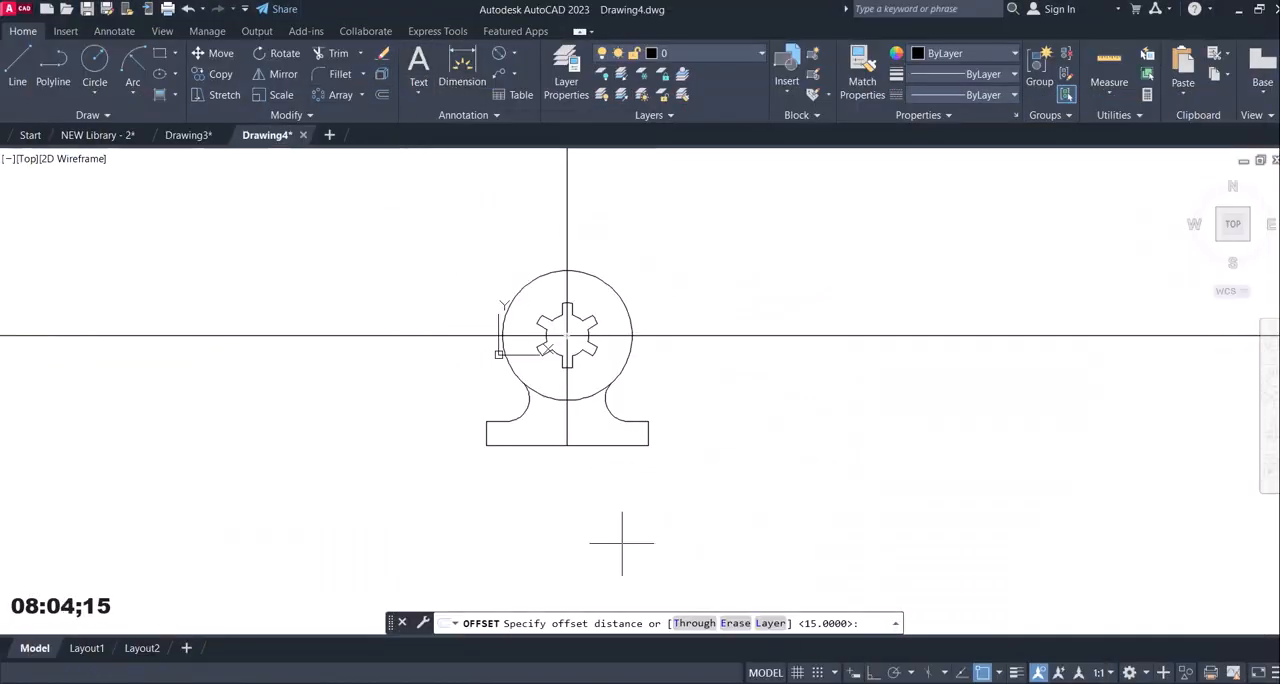
text(14)
key(Return)
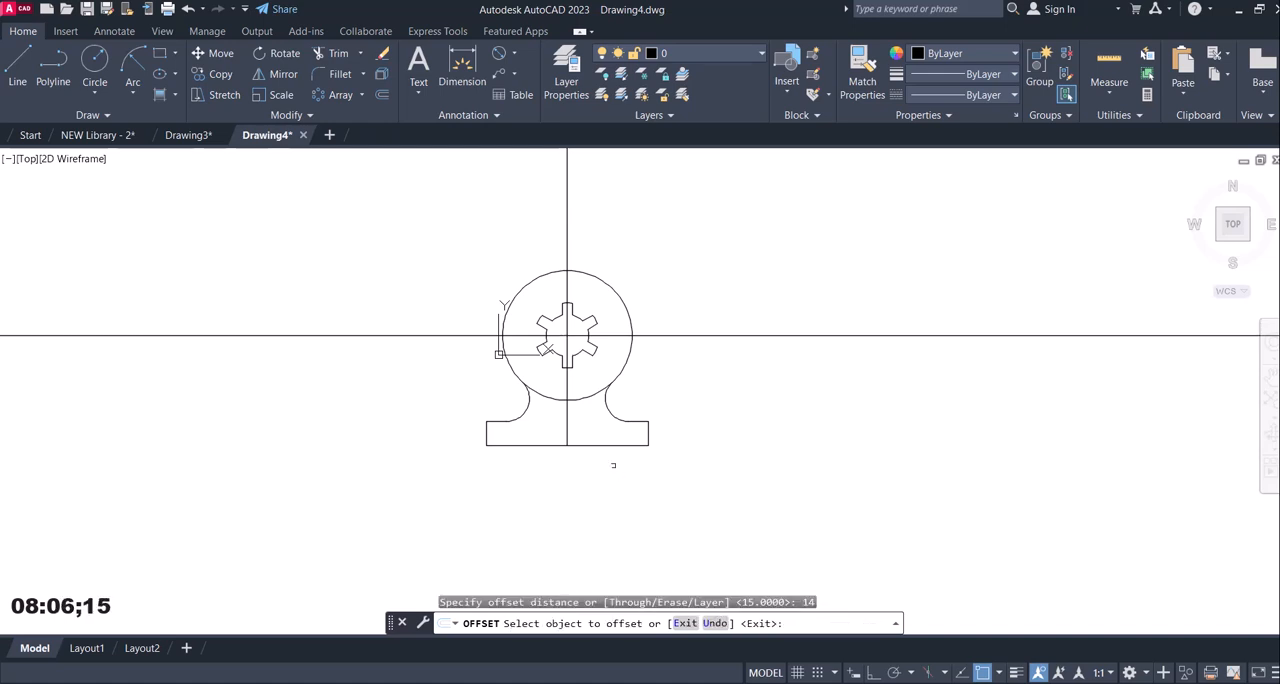
click(599, 446)
click(595, 436)
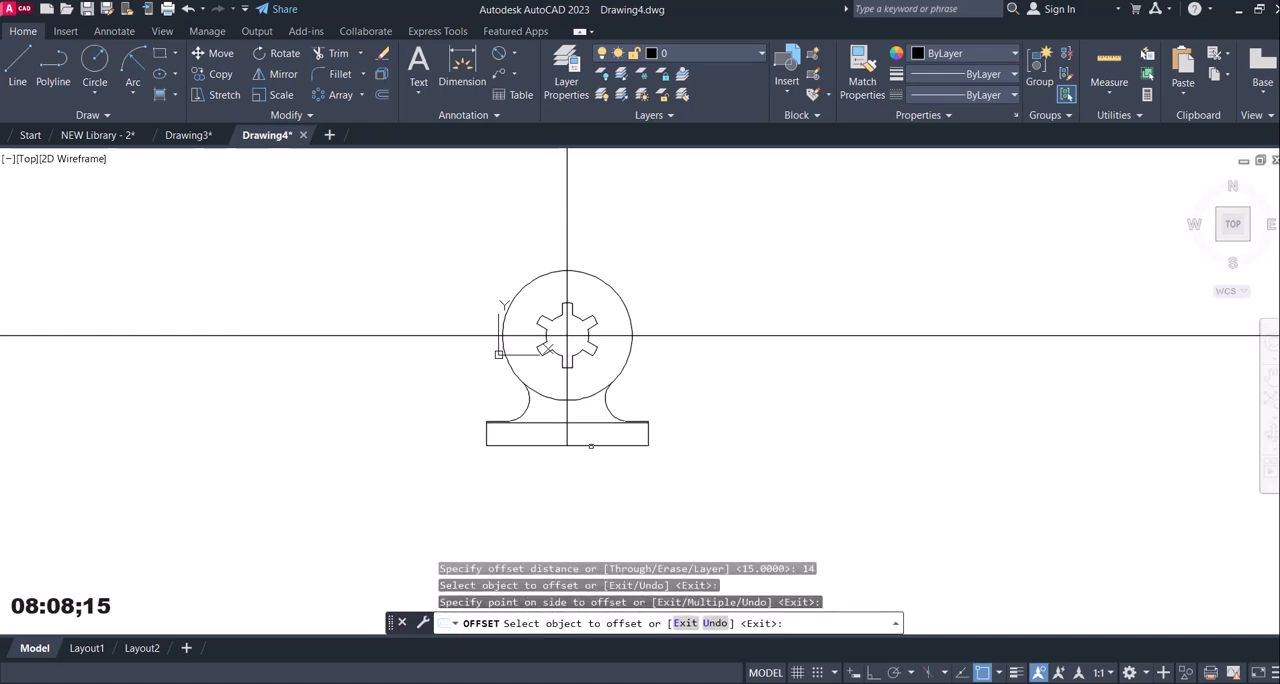
key(Escape)
Check the slot again in the reference image and offset the vertical centre line 5 mm to both sides.
click(378, 92)
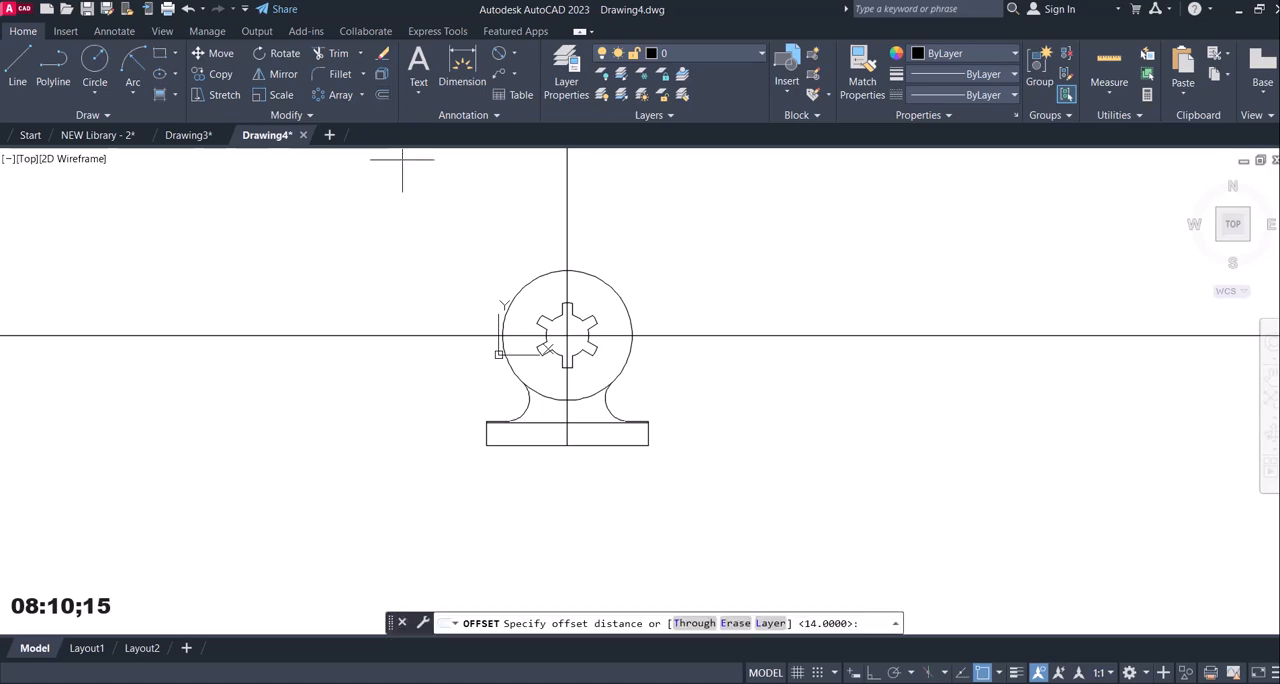
click(793, 683)
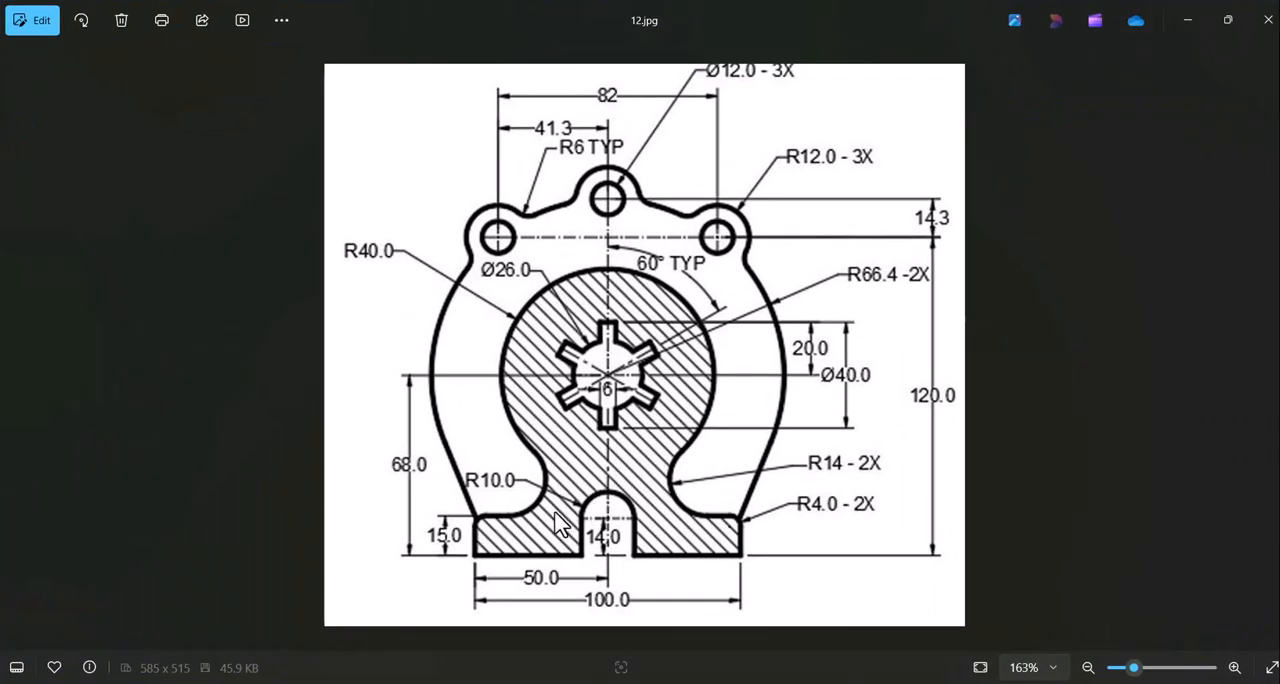
click(793, 683)
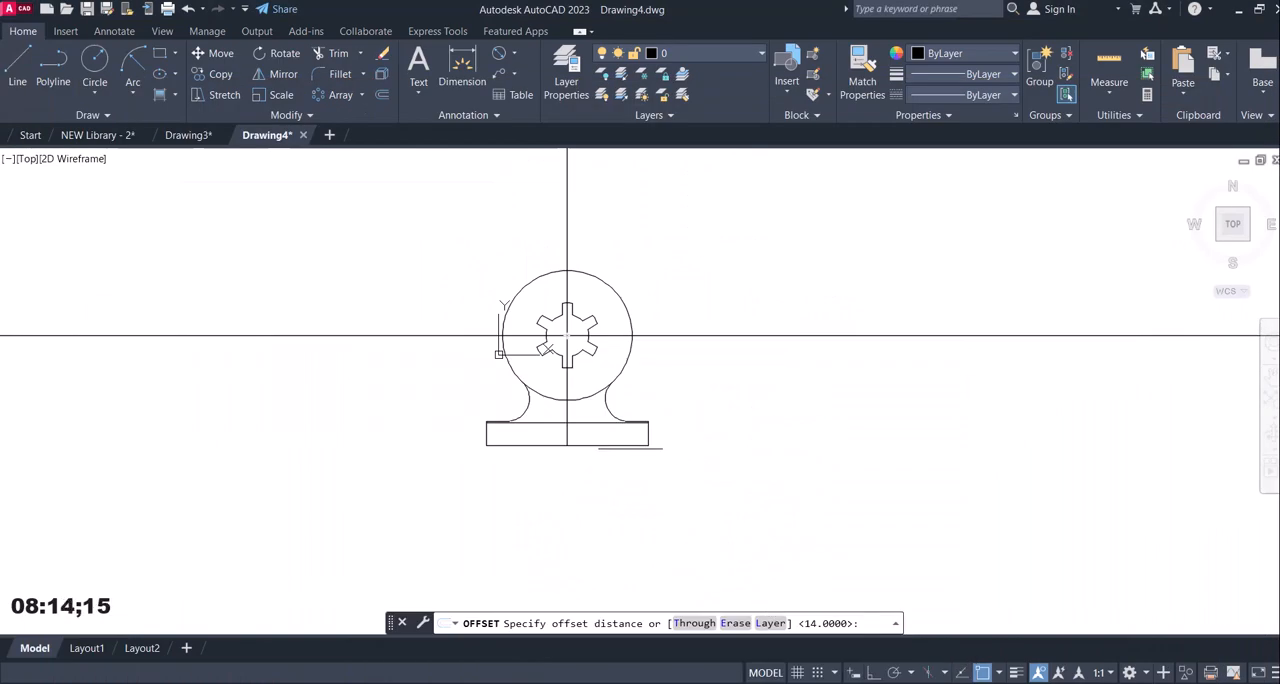
text(5)
key(Return)
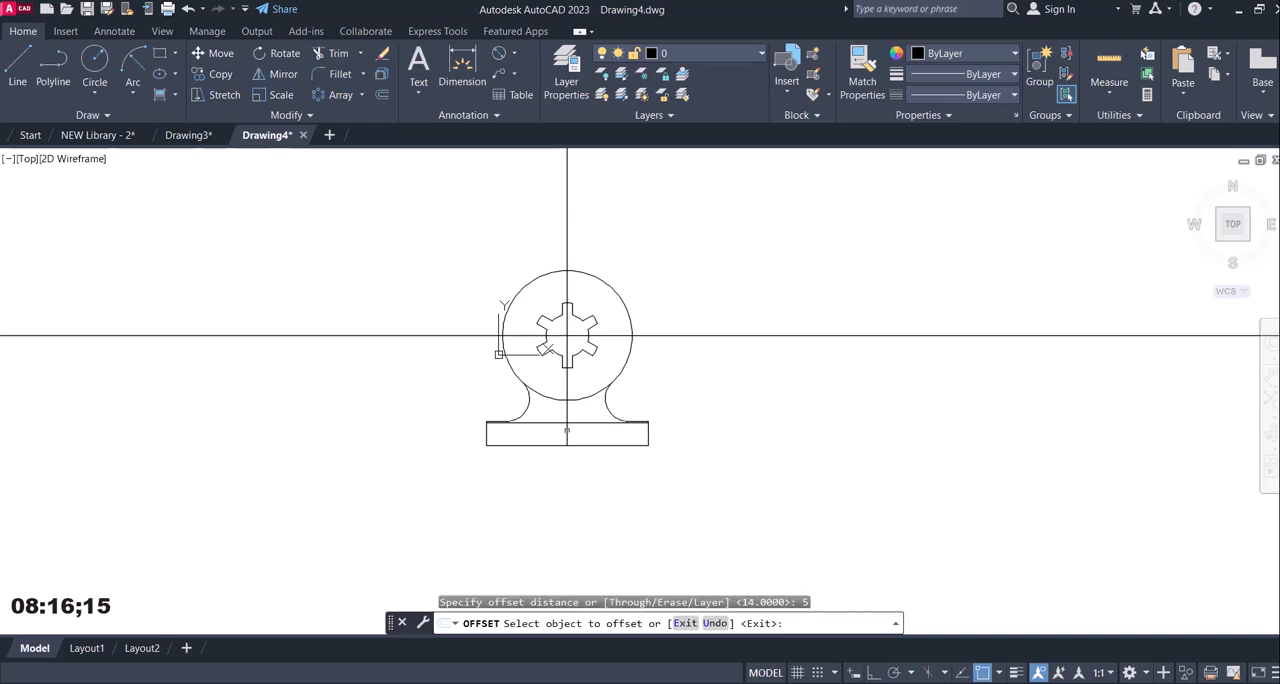
click(567, 430)
click(576, 427)
click(567, 431)
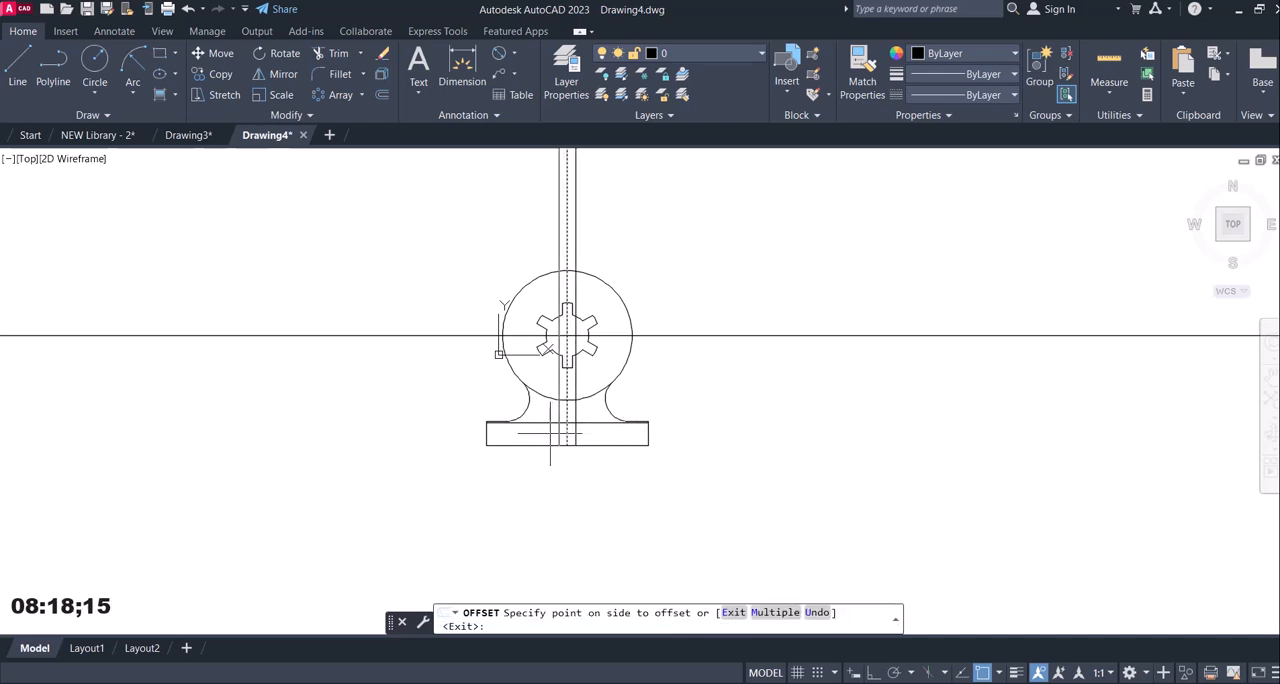
click(563, 429)
key(Escape)
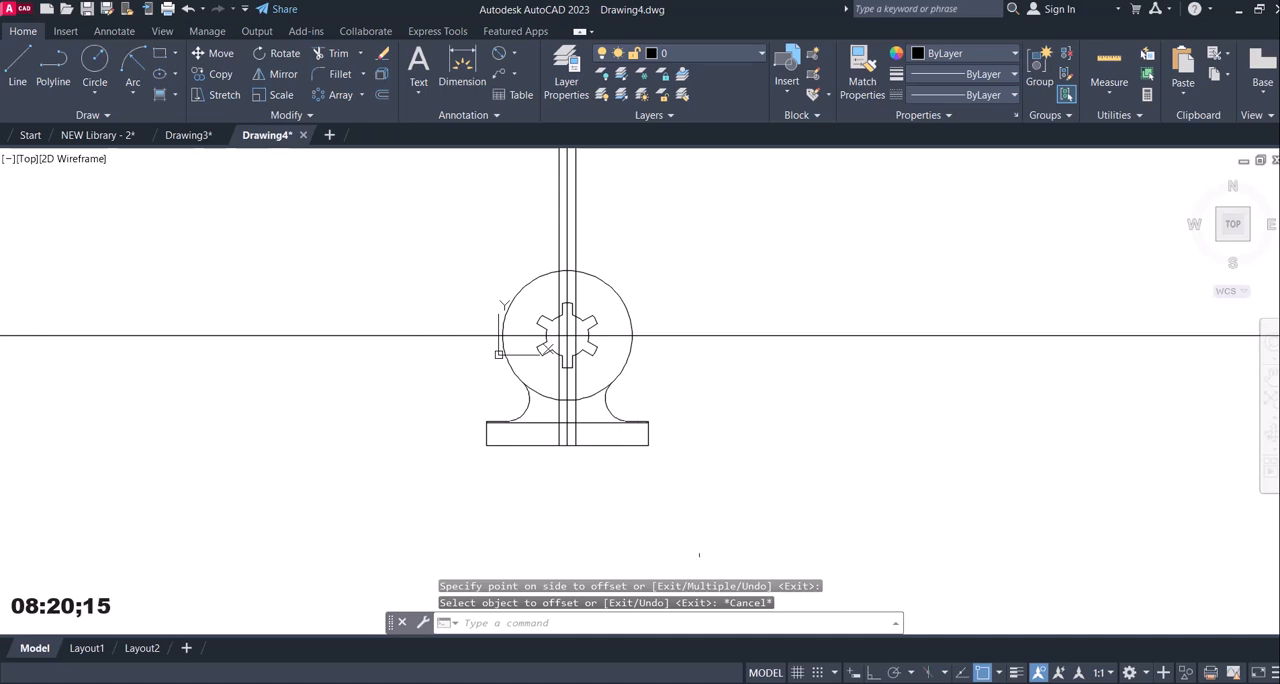
Try a circle of radius 10 mm centred where the 14 mm offset line meets the centre line, and undo it.
click(102, 69)
scroll(590, 396, up, 4)
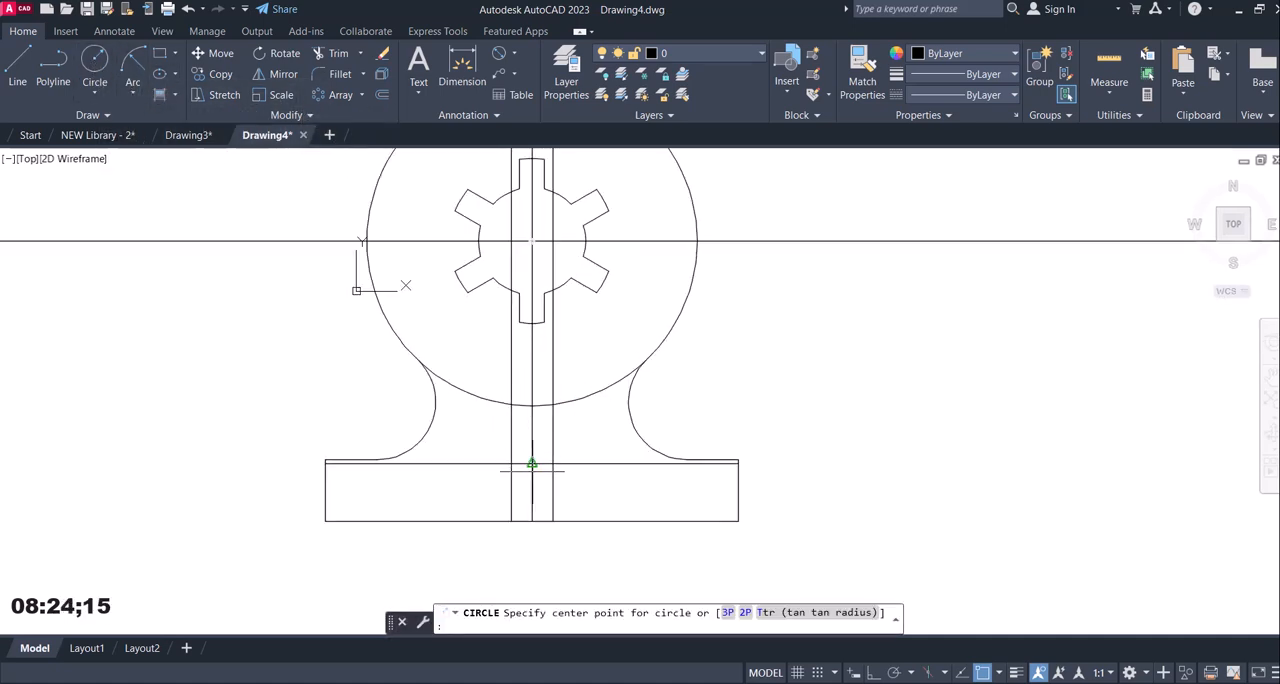
click(532, 464)
text(10)
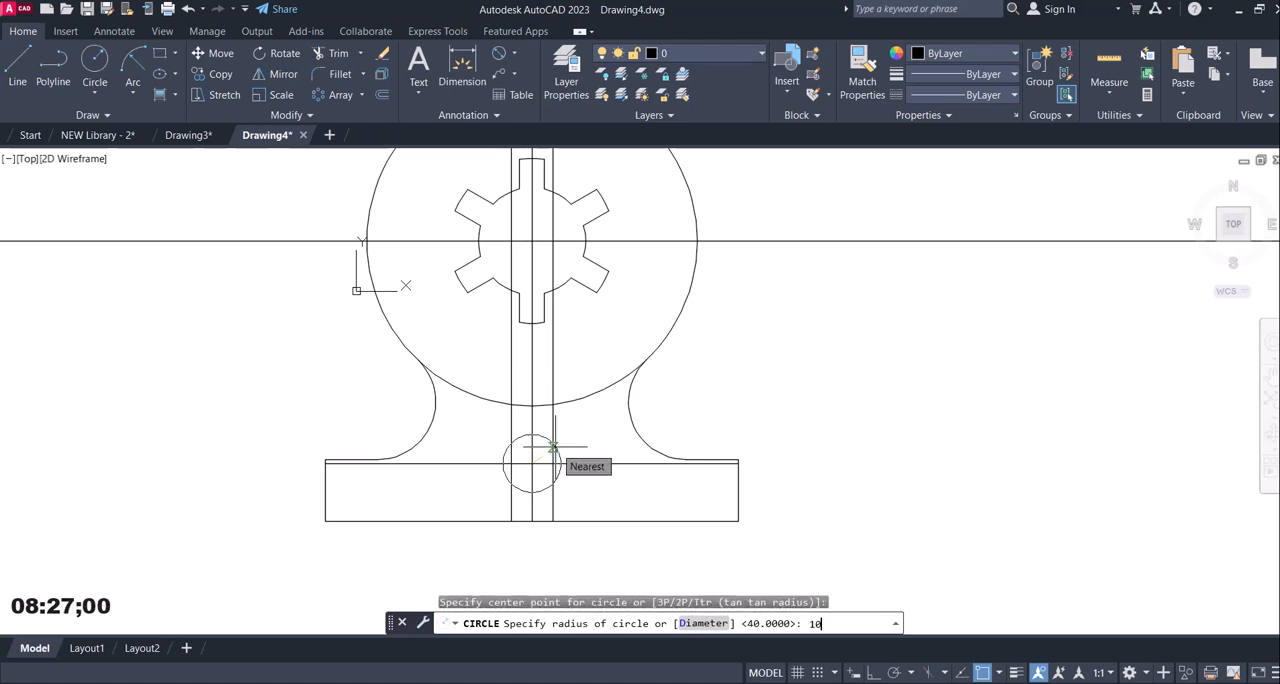
key(Return)
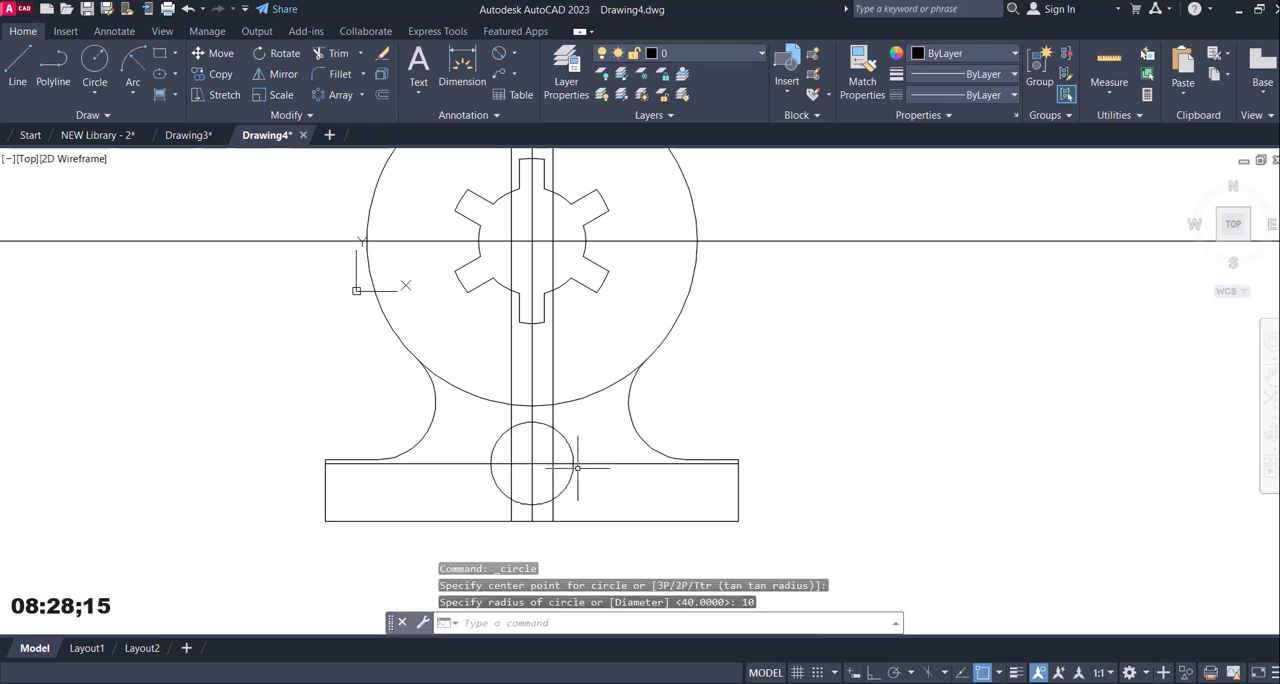
key(ctrl+z)
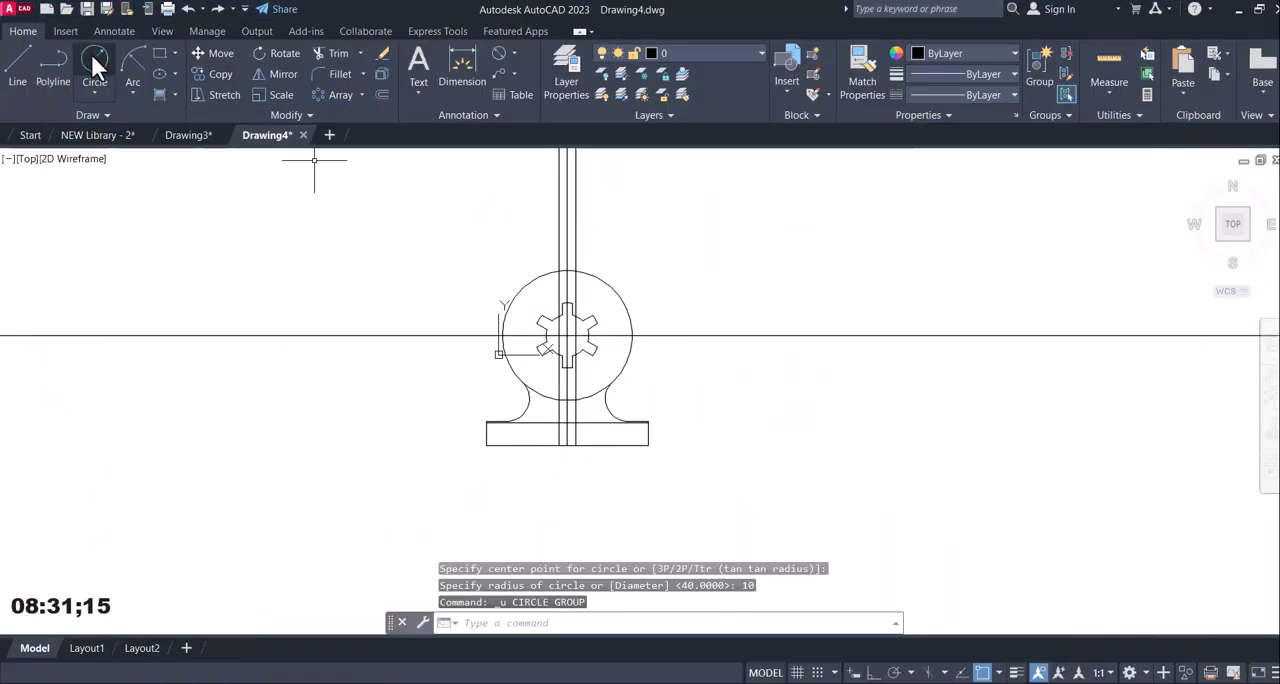
Draw a circle of radius 5 mm centred where the 14 mm offset line crosses the vertical centre line.
click(95, 66)
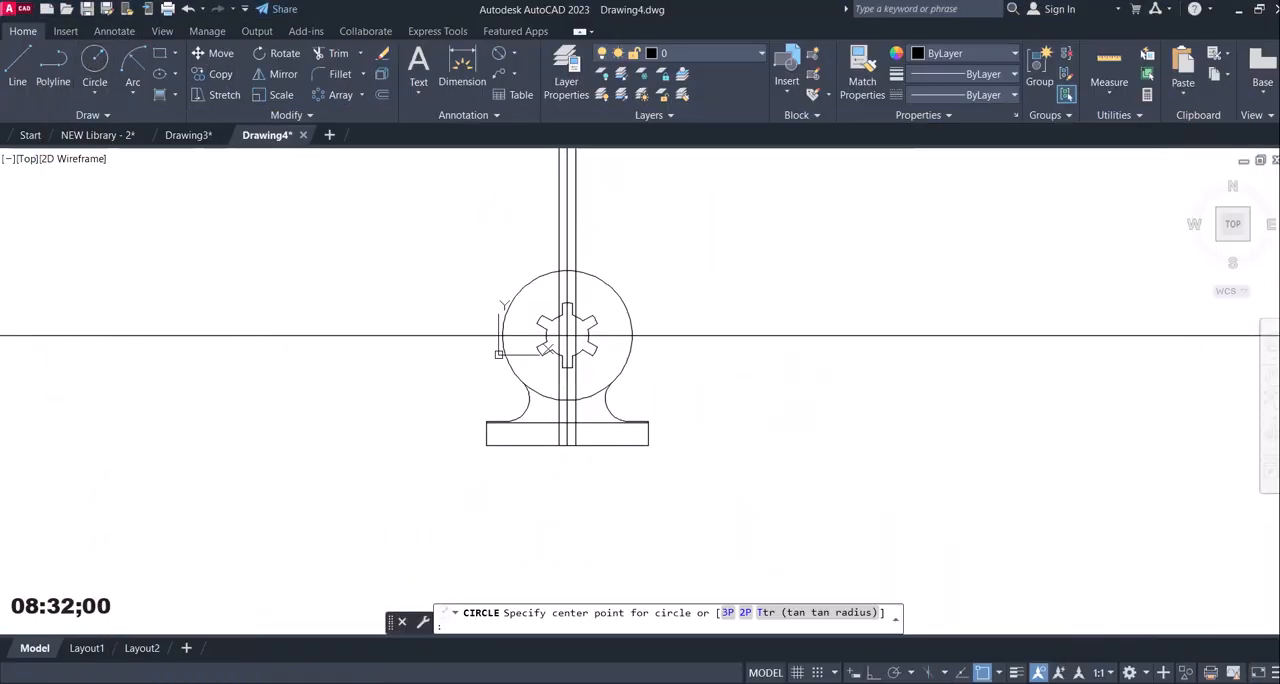
click(566, 421)
text(5)
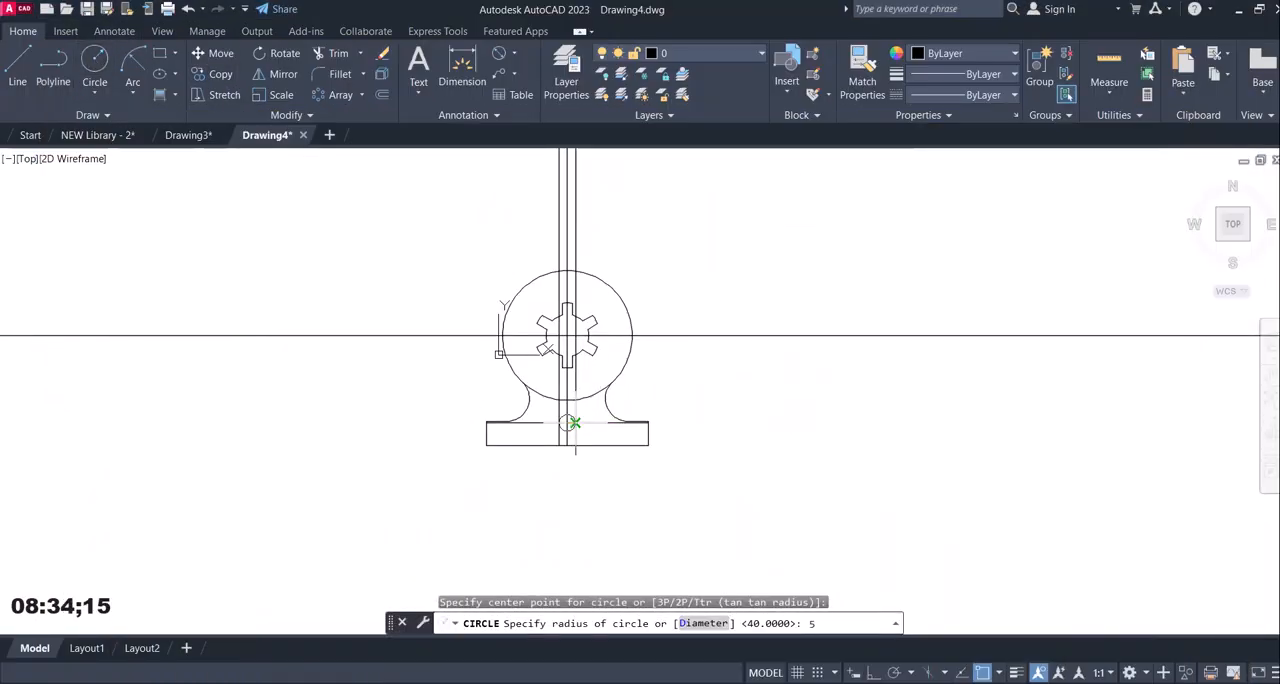
key(Return)
scroll(578, 412, up, 2)
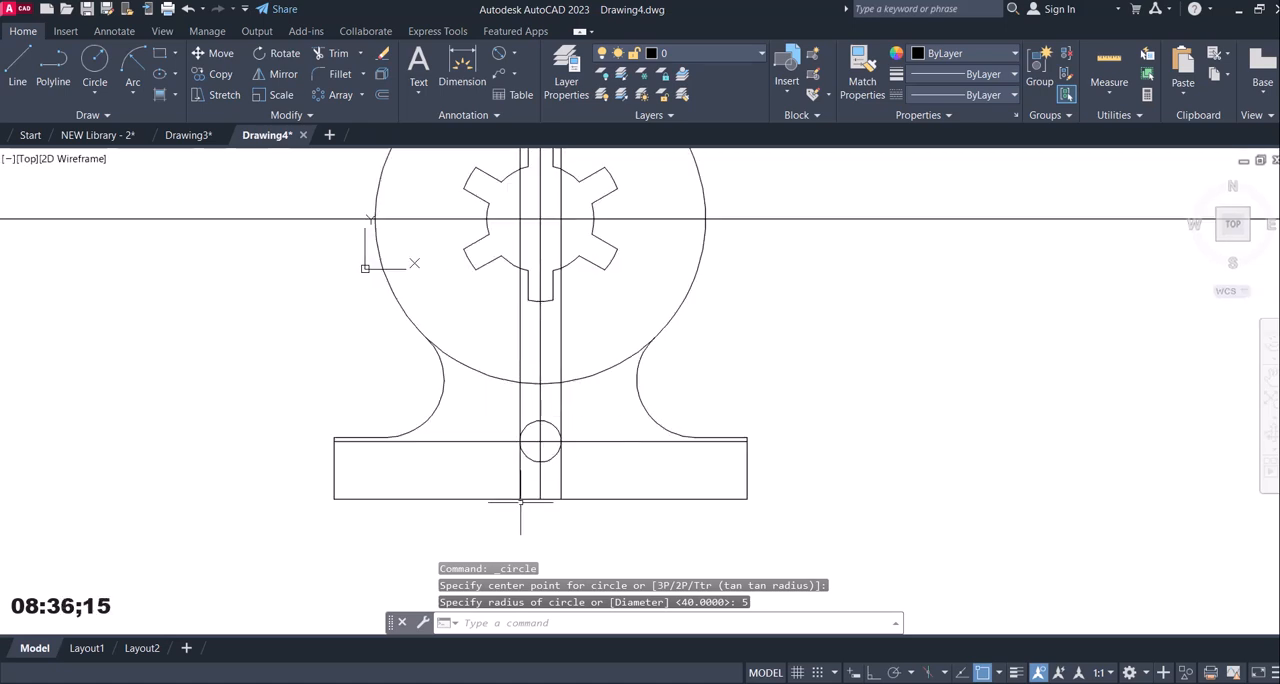
Trim the three vertical lines between the small circle and the R40 circle, and trim away the small circle's lower half.
click(331, 53)
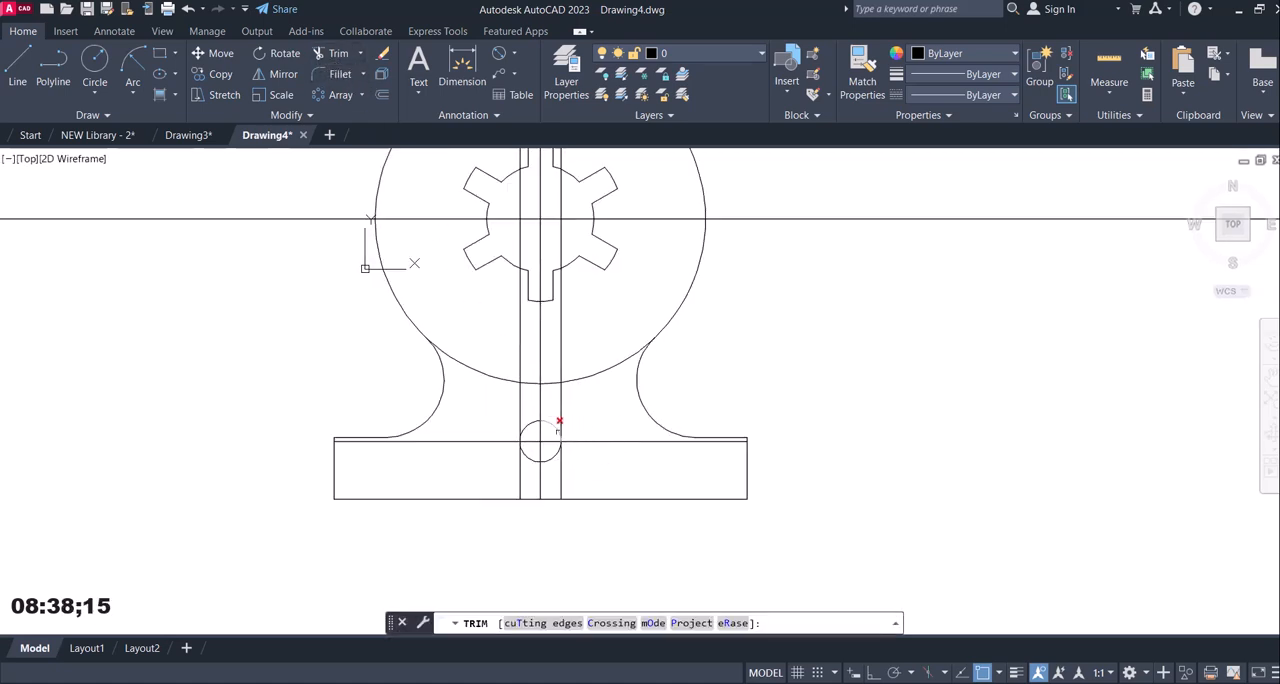
click(559, 421)
drag(574, 405, 505, 400)
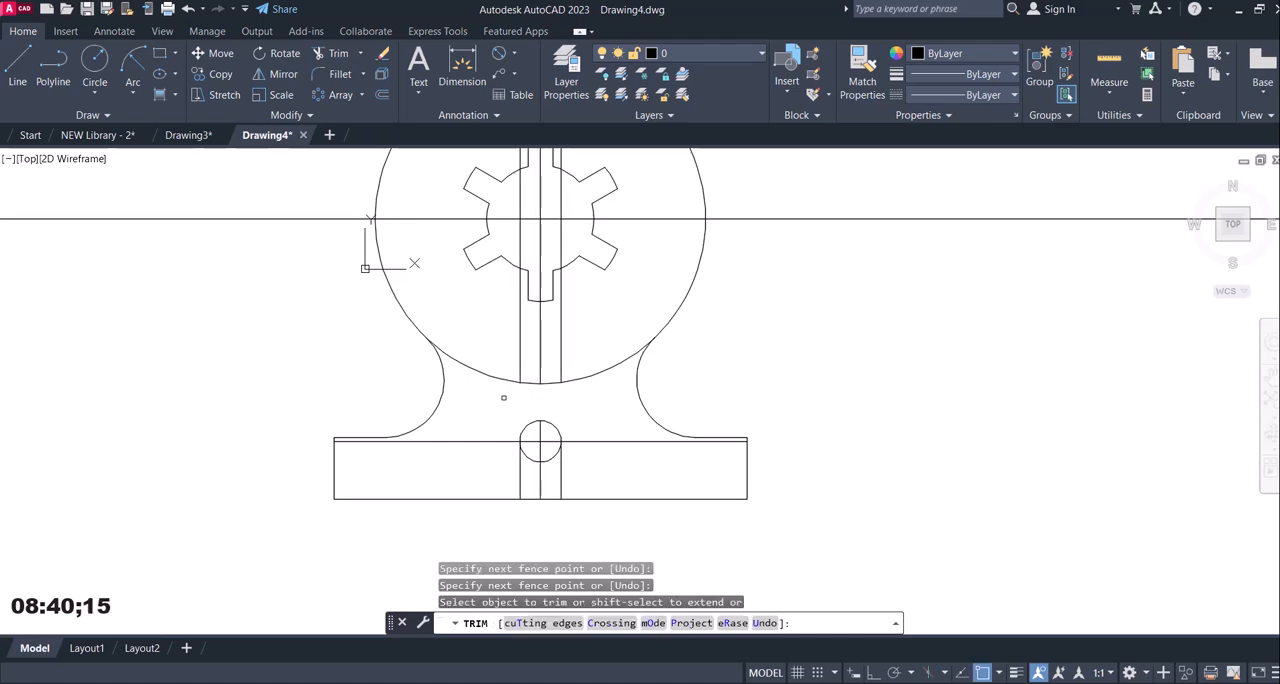
drag(548, 475, 549, 432)
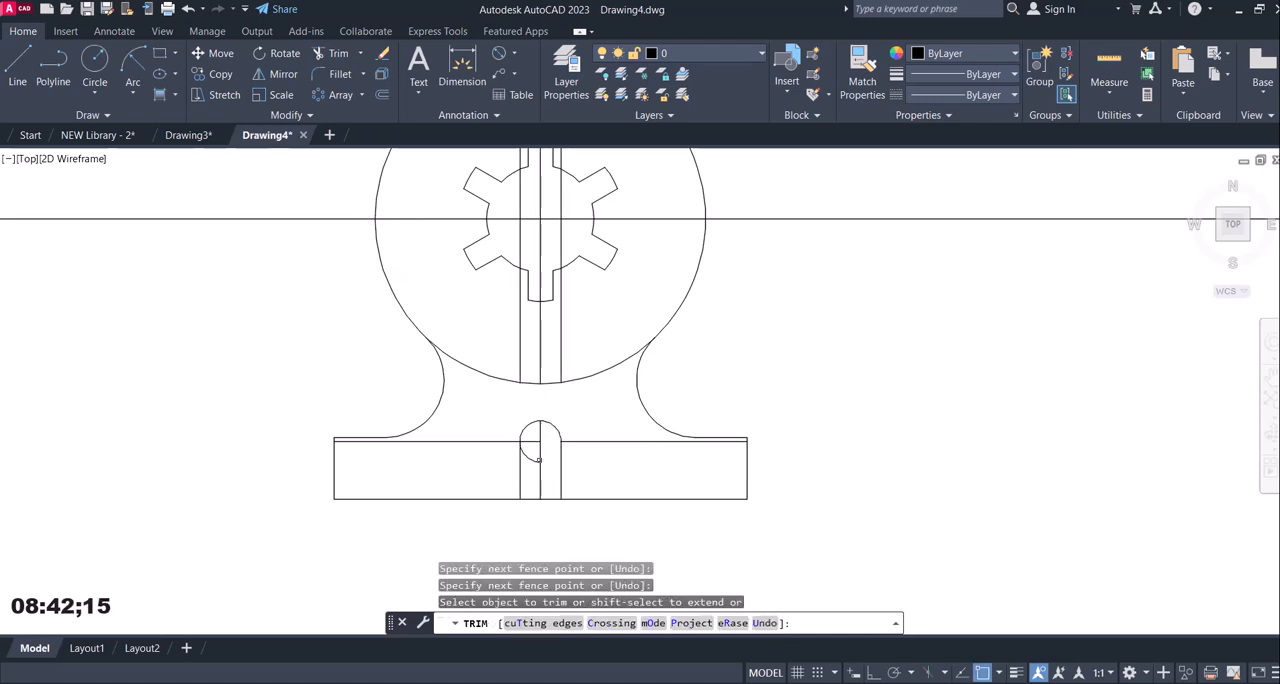
scroll(544, 459, up, 2)
mouse_move(527, 473)
mouse_down()
mouse_move(526, 432)
mouse_move(526, 443)
mouse_up()
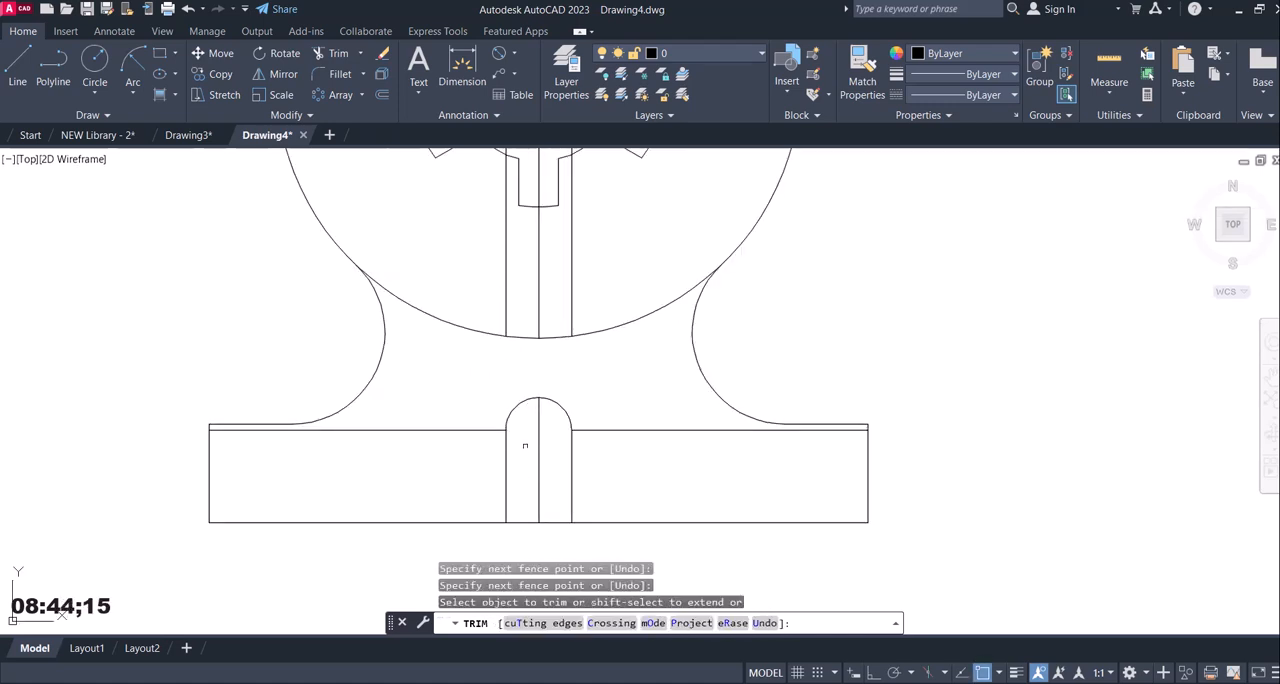
Trim away the 14 mm offset line on both sides of the slot and the base's bottom line across the slot opening.
drag(427, 449, 427, 446)
drag(629, 409, 656, 470)
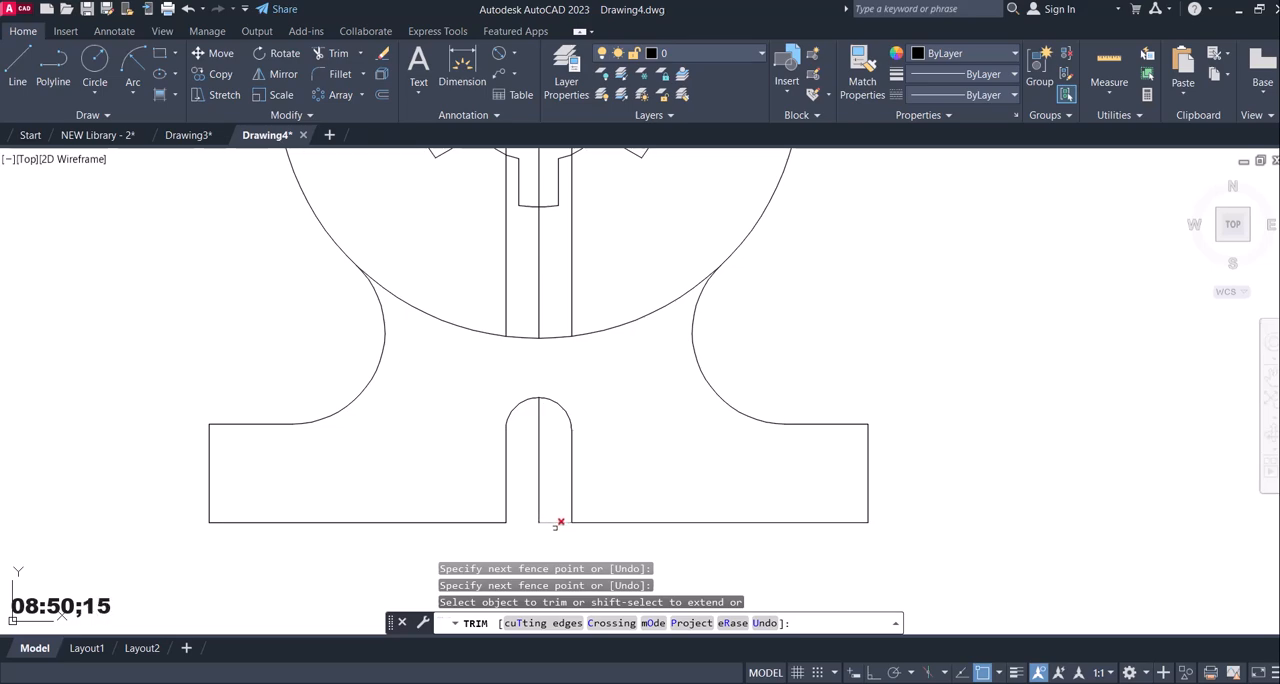
drag(557, 523, 557, 486)
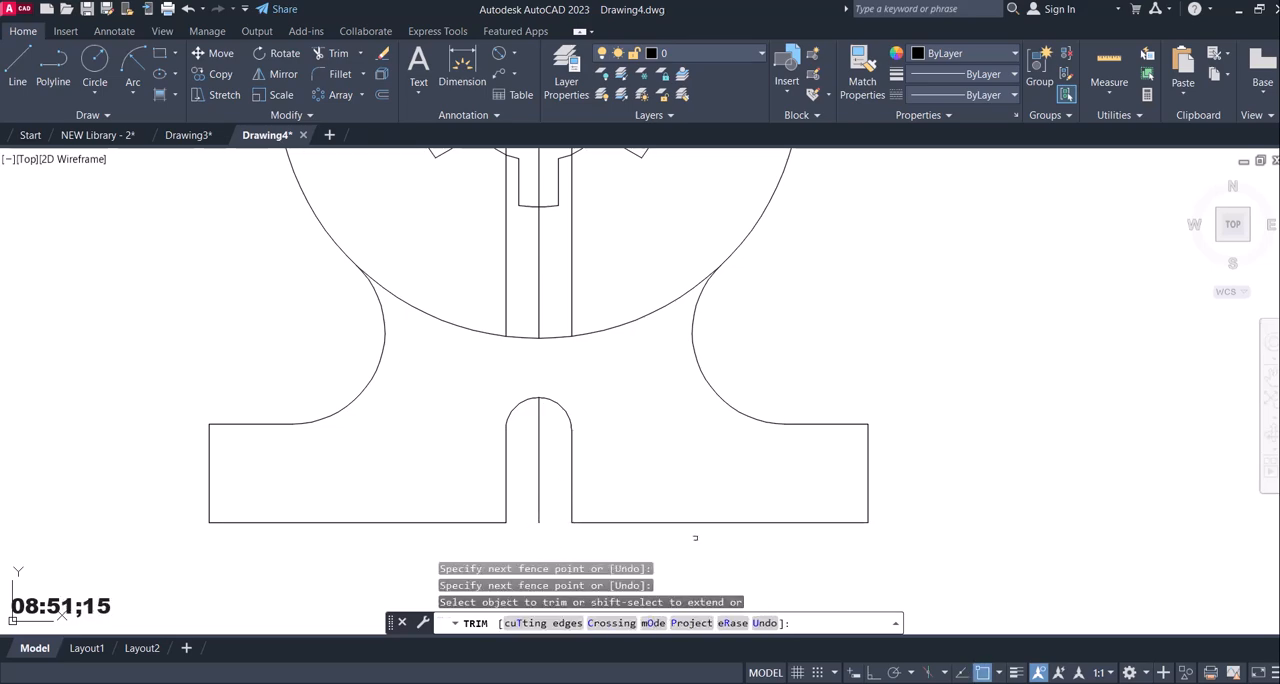
Stretch the lower end of the vertical centre line from the R40 circle down to the top of the slot arc.
click(805, 610)
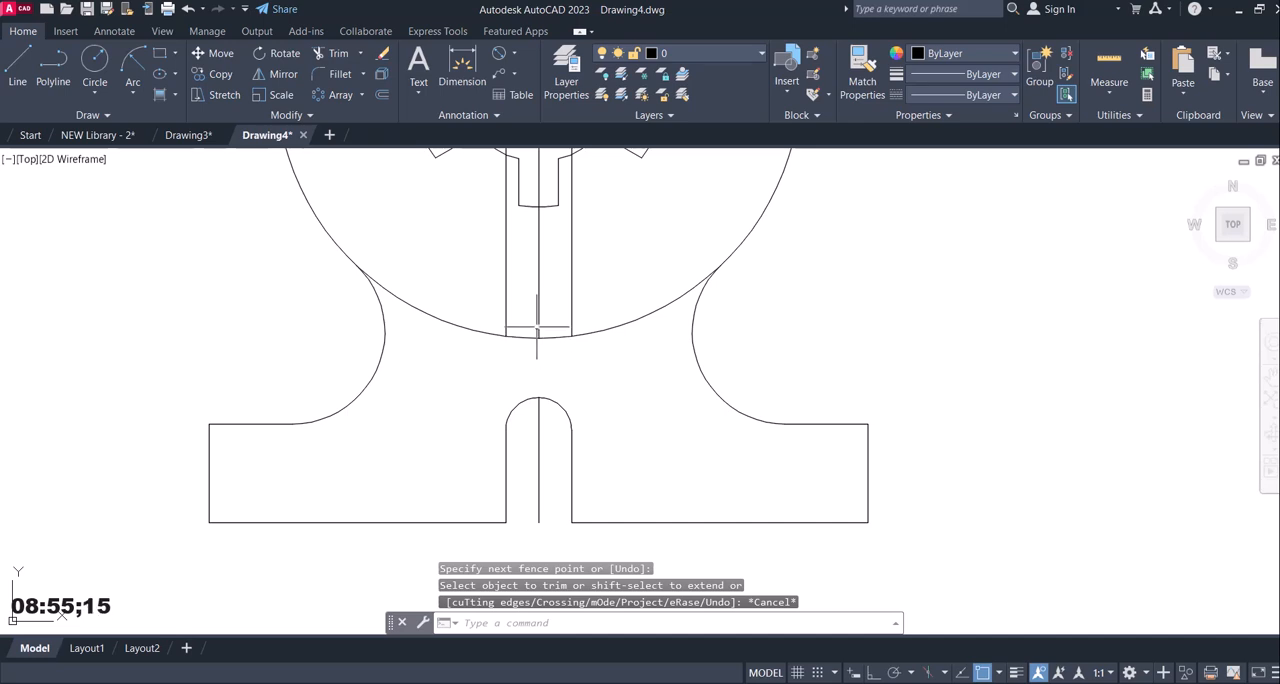
key(Escape)
click(538, 320)
click(538, 338)
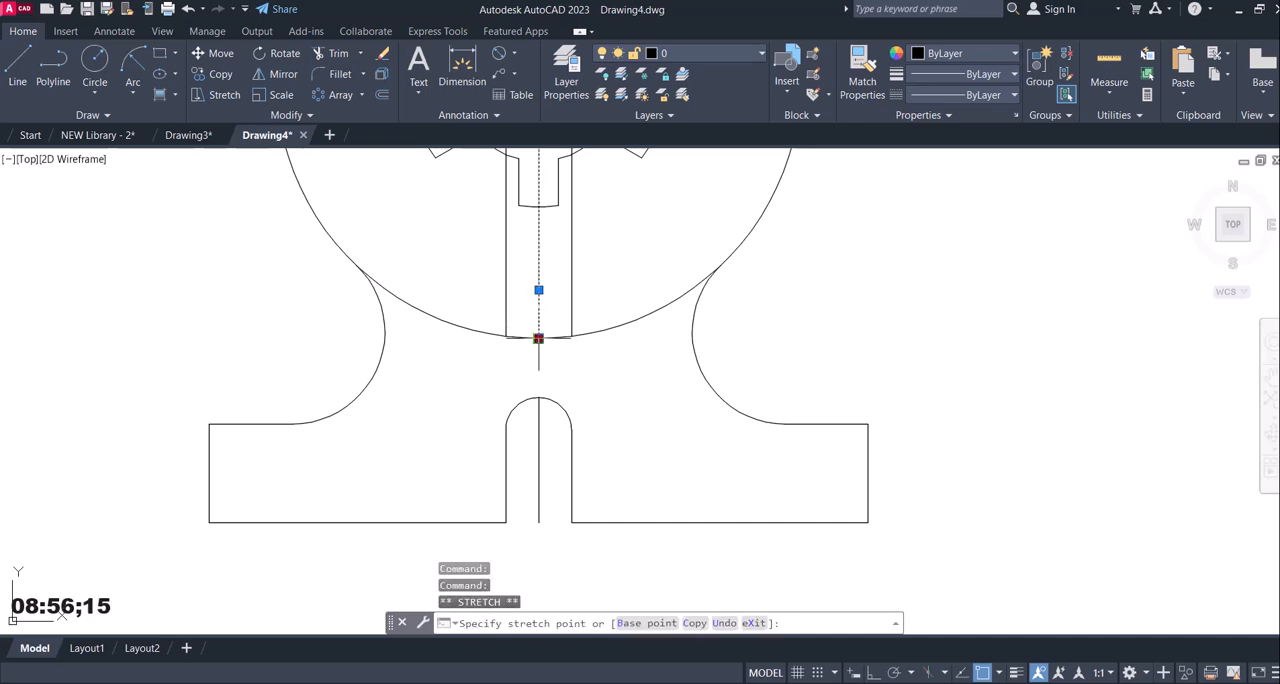
click(538, 397)
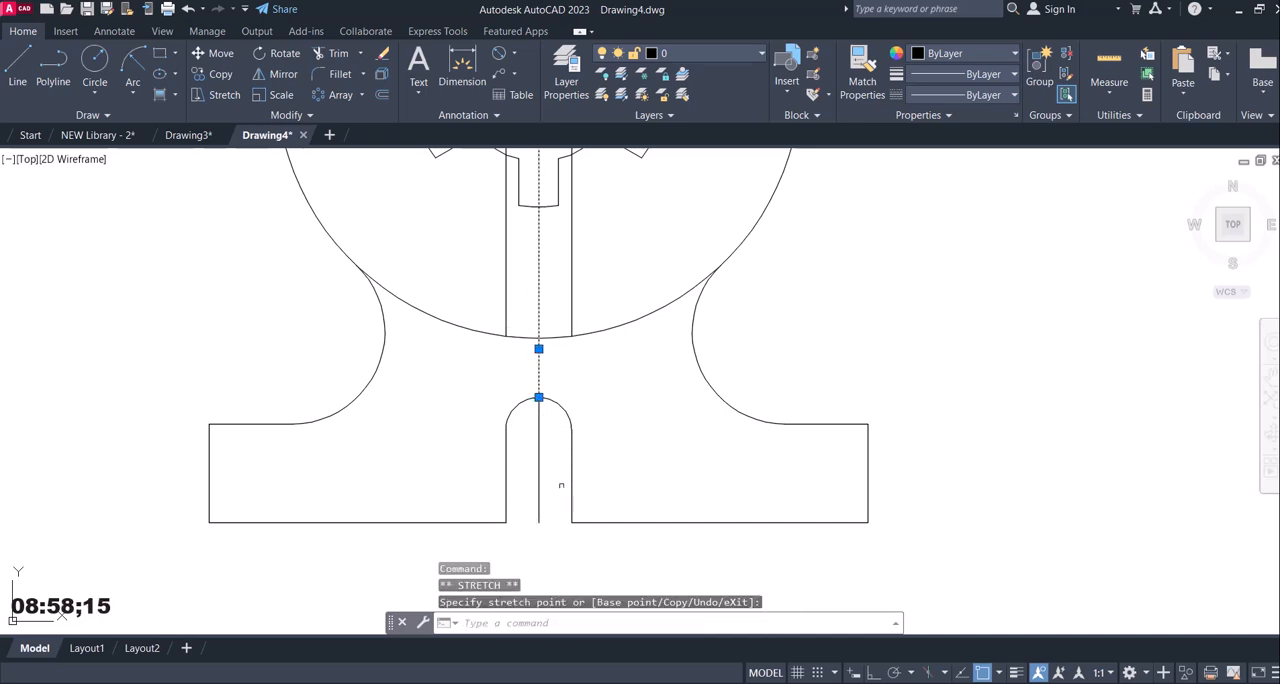
Turn on Ortho mode and stretch the slot's centre line straight down to slightly below the base.
click(539, 495)
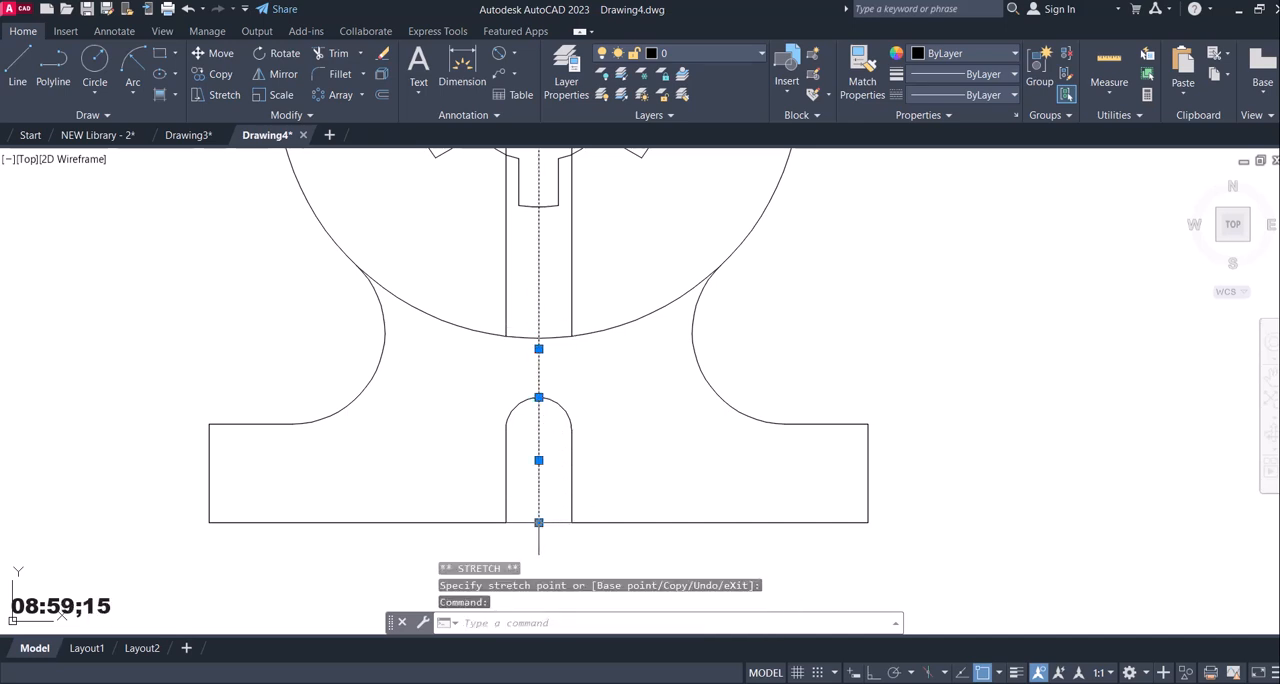
click(870, 673)
click(538, 522)
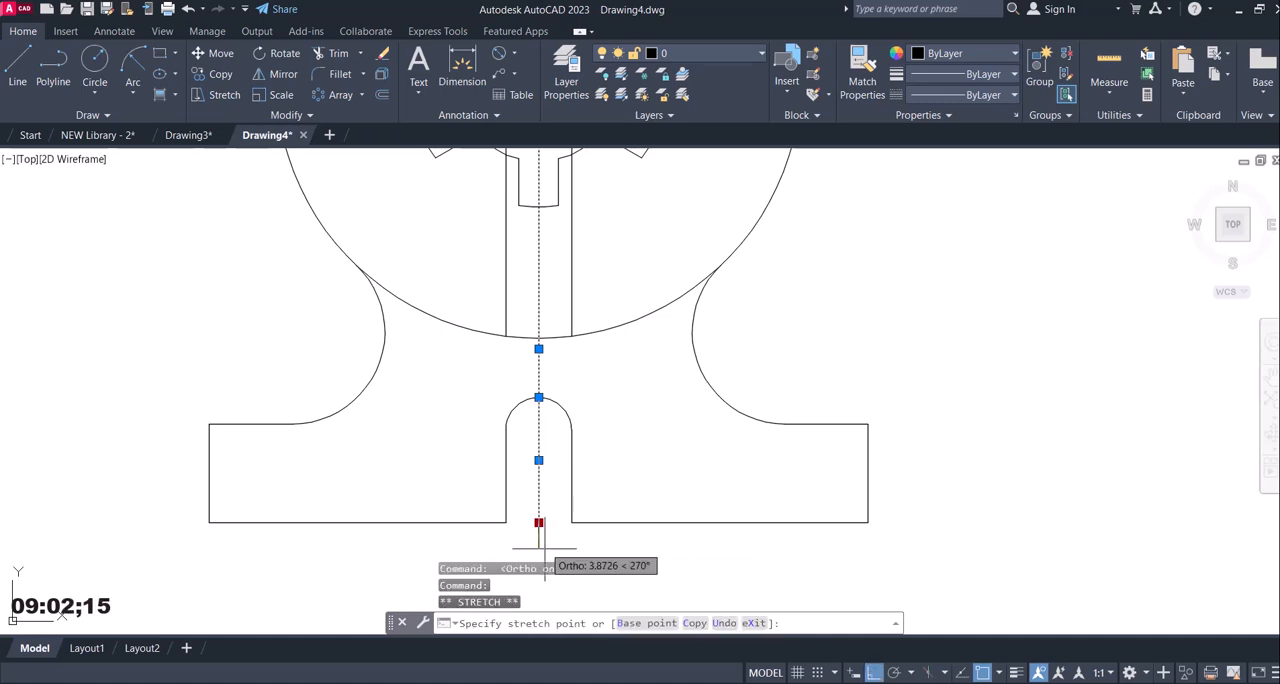
key(Escape)
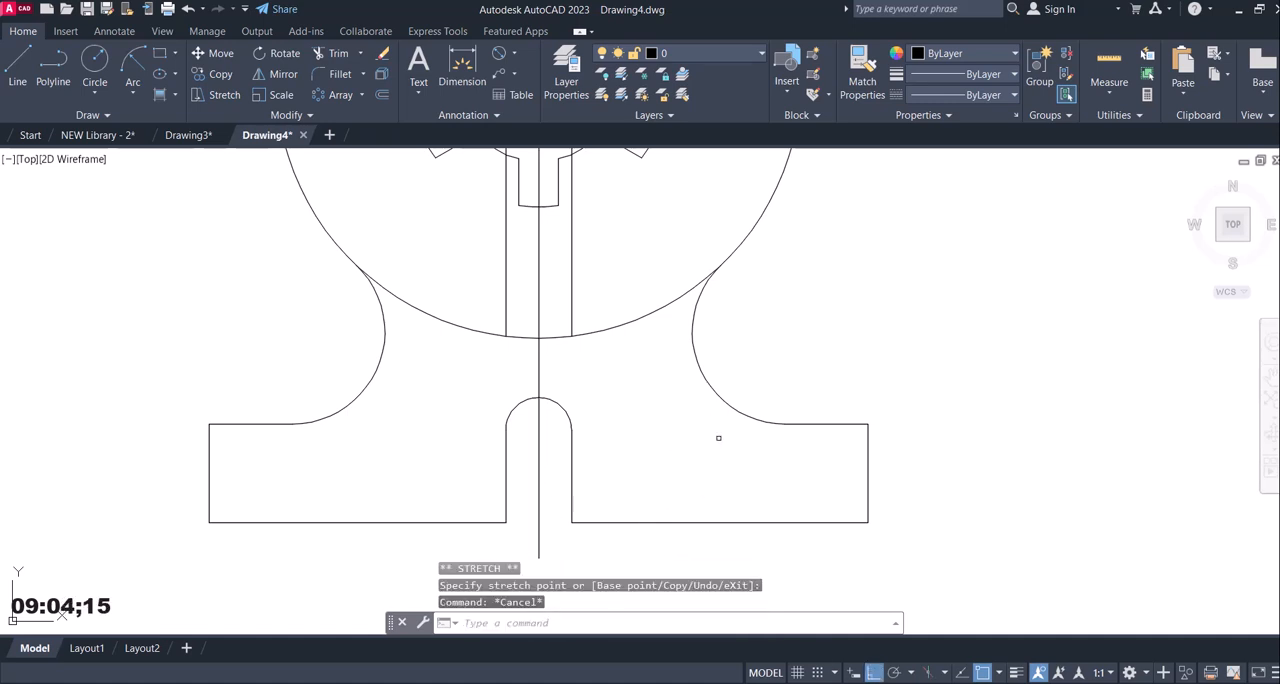
Try erasing all three vertical lines running through the R40 circle, including the centre line, and undo it.
scroll(716, 437, down, 4)
middle_drag(668, 172, 653, 247)
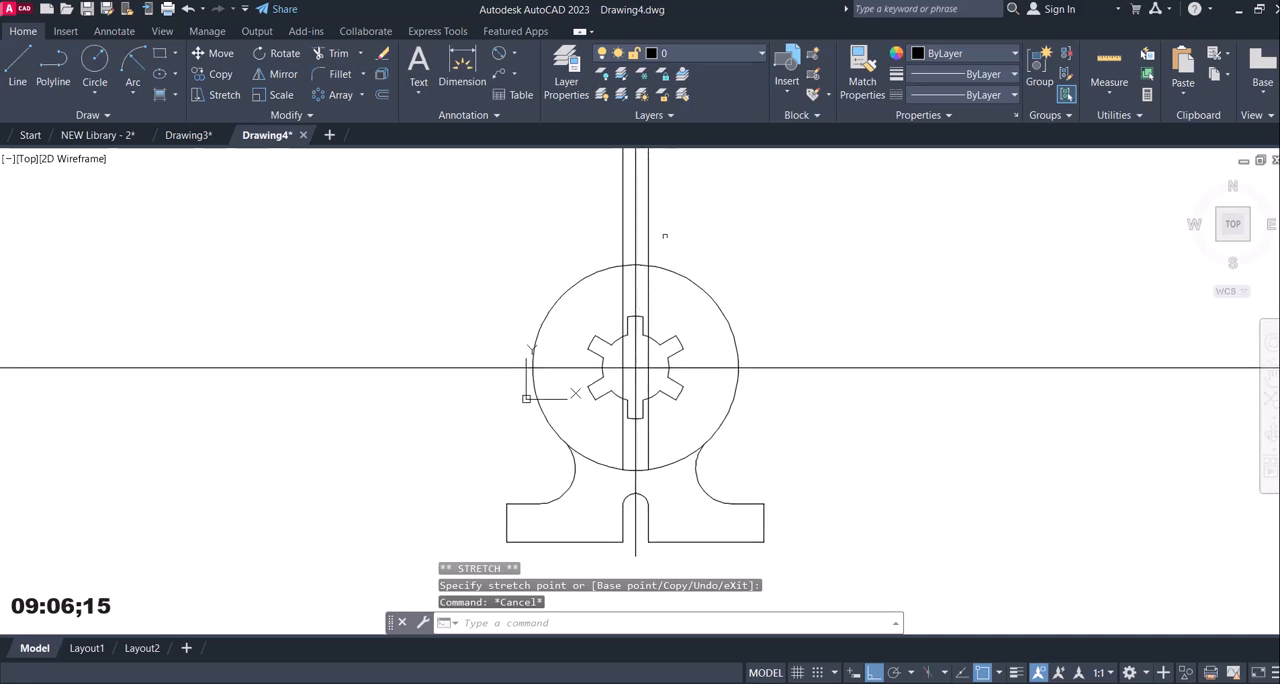
click(677, 206)
click(545, 198)
key(Delete)
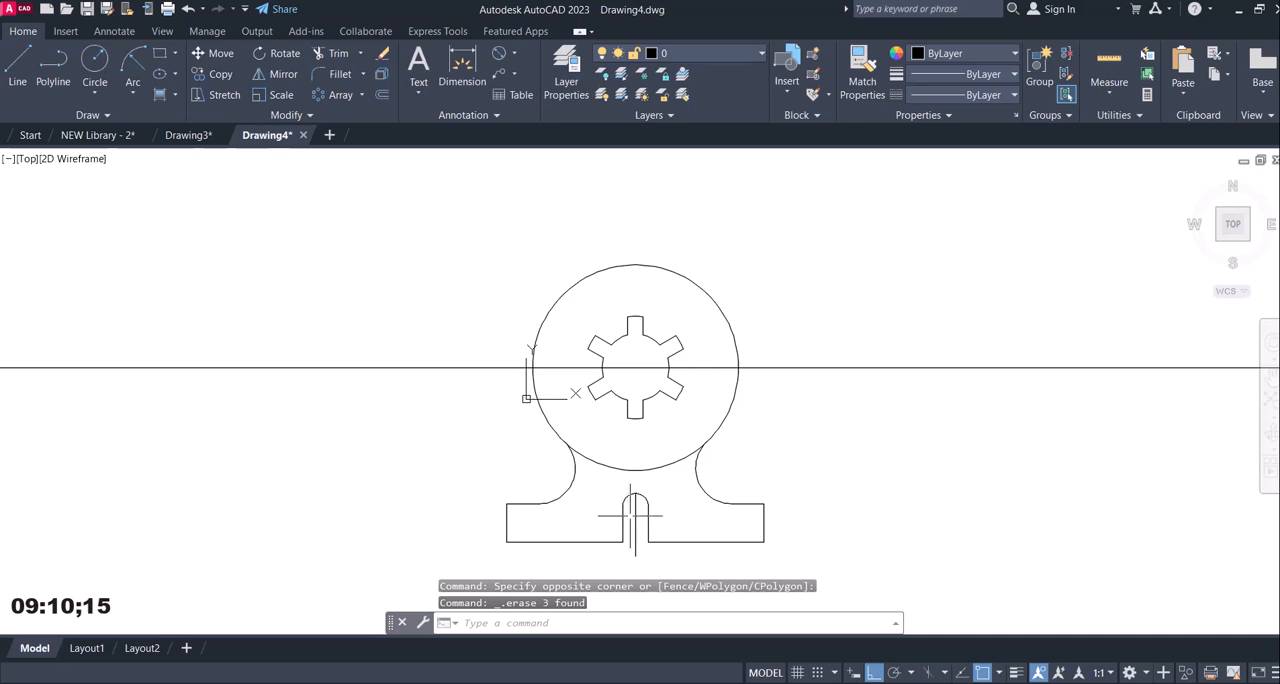
key(ctrl+z)
Erase the two vertical construction lines on either side of the centre line above the slot, keeping the centre line.
click(678, 222)
click(614, 222)
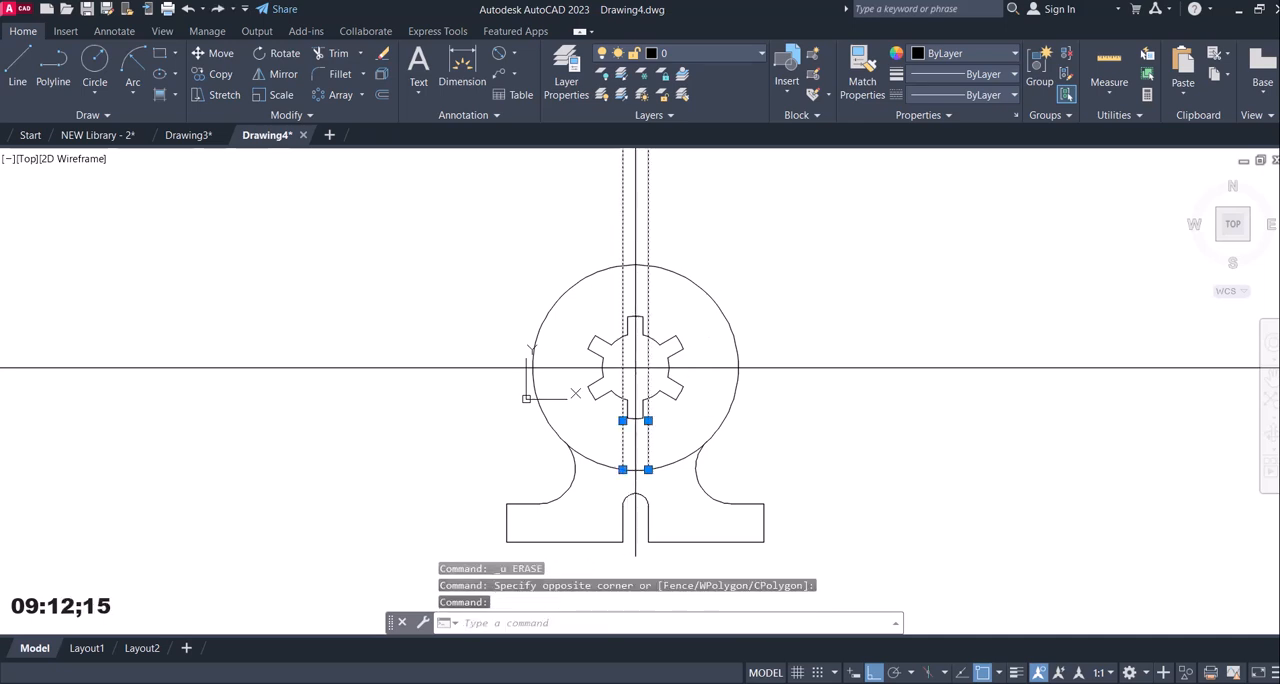
key(Delete)
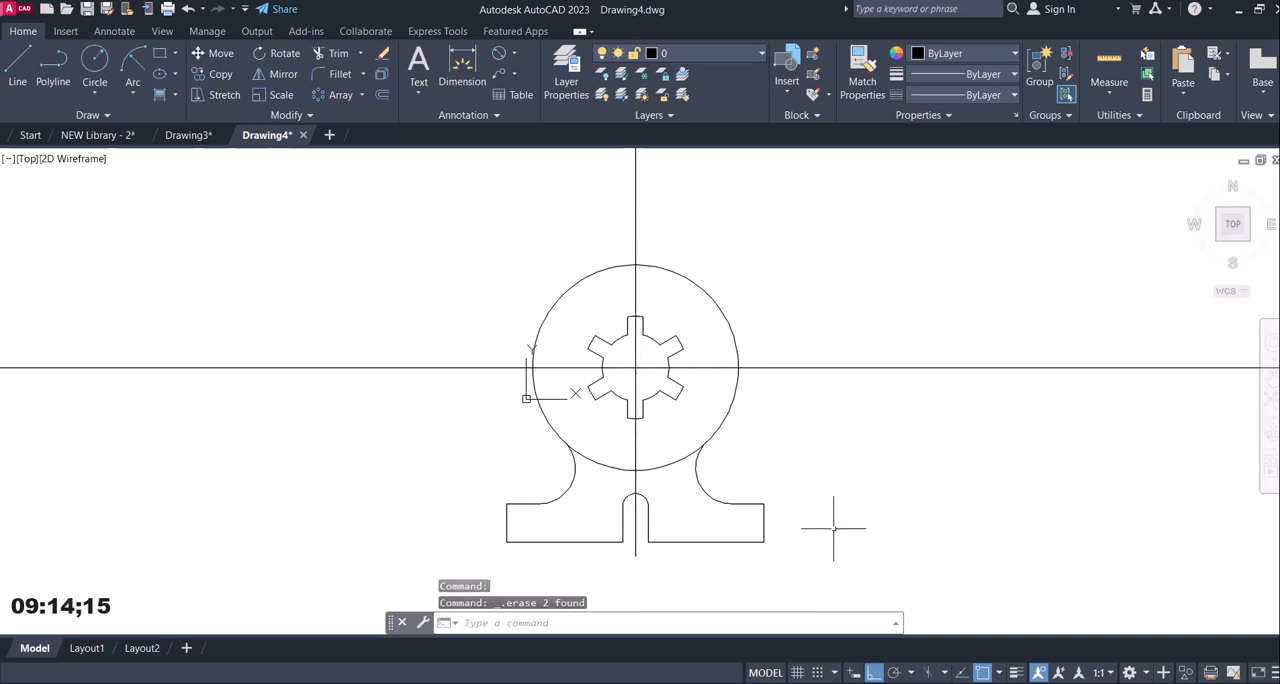
Examine reference image 12.jpg for the outline where the R40 circle meets the R14 arcs above the base.
mouse_move(849, 683)
click(849, 620)
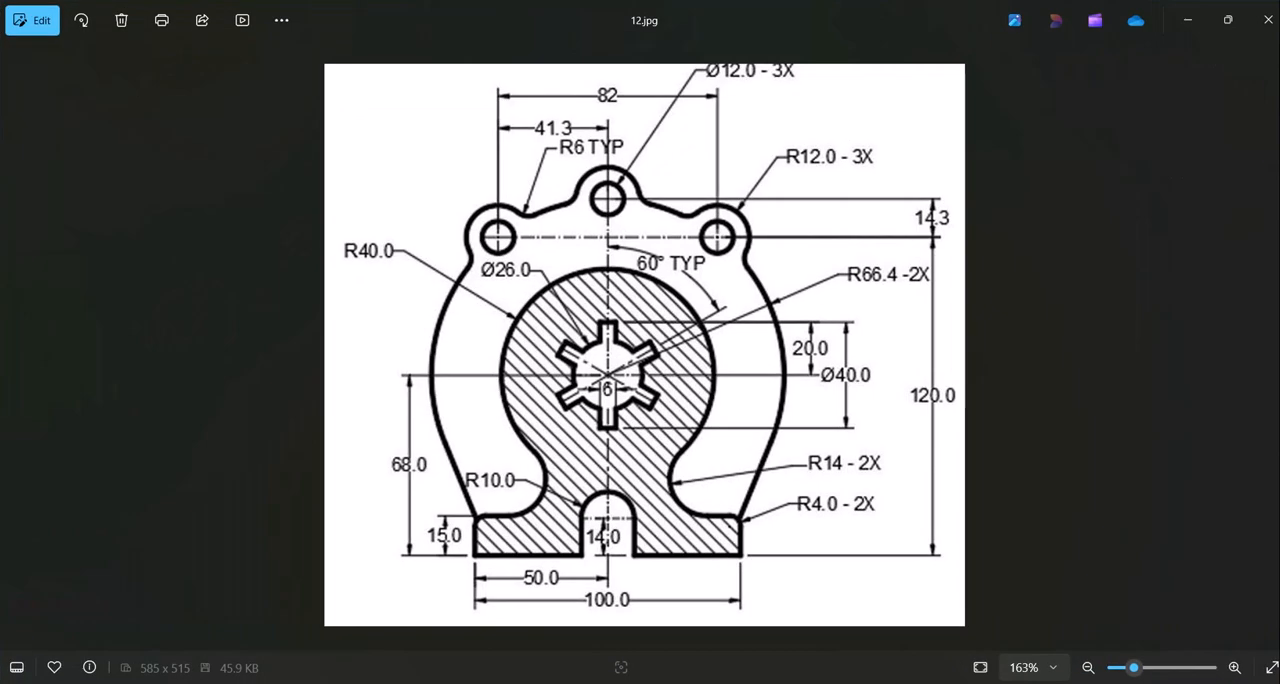
key(alt+Tab)
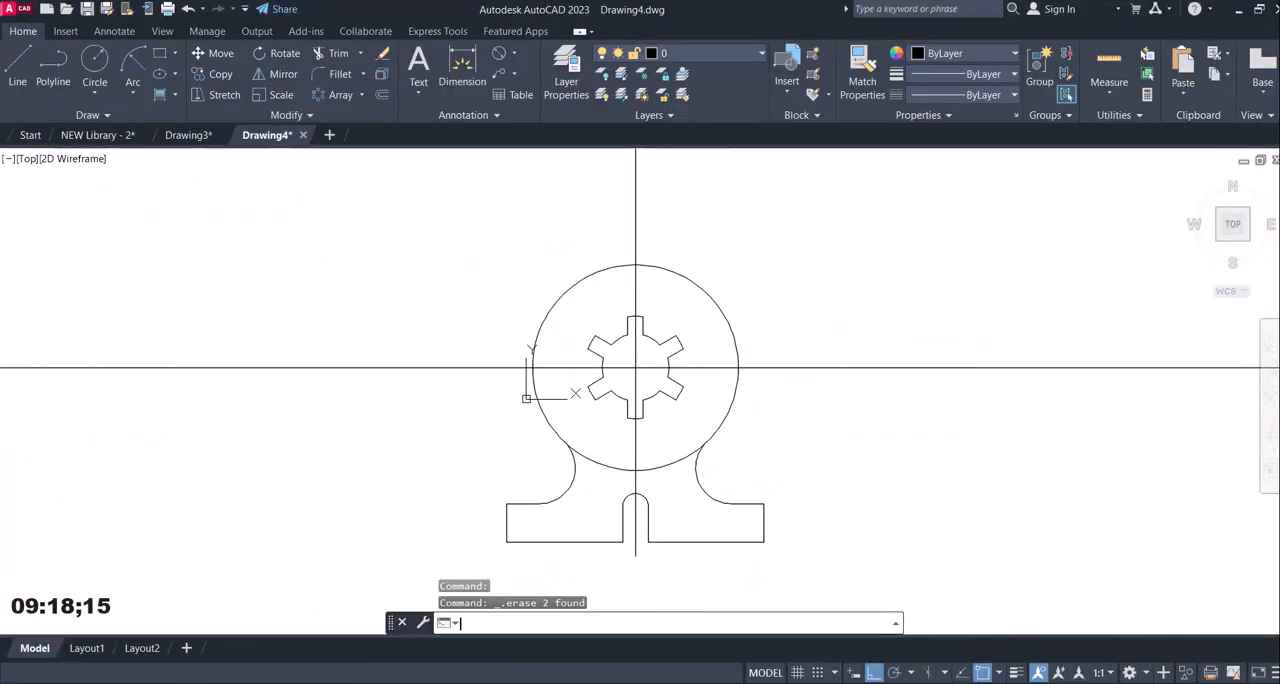
click(849, 683)
click(849, 683)
click(849, 683)
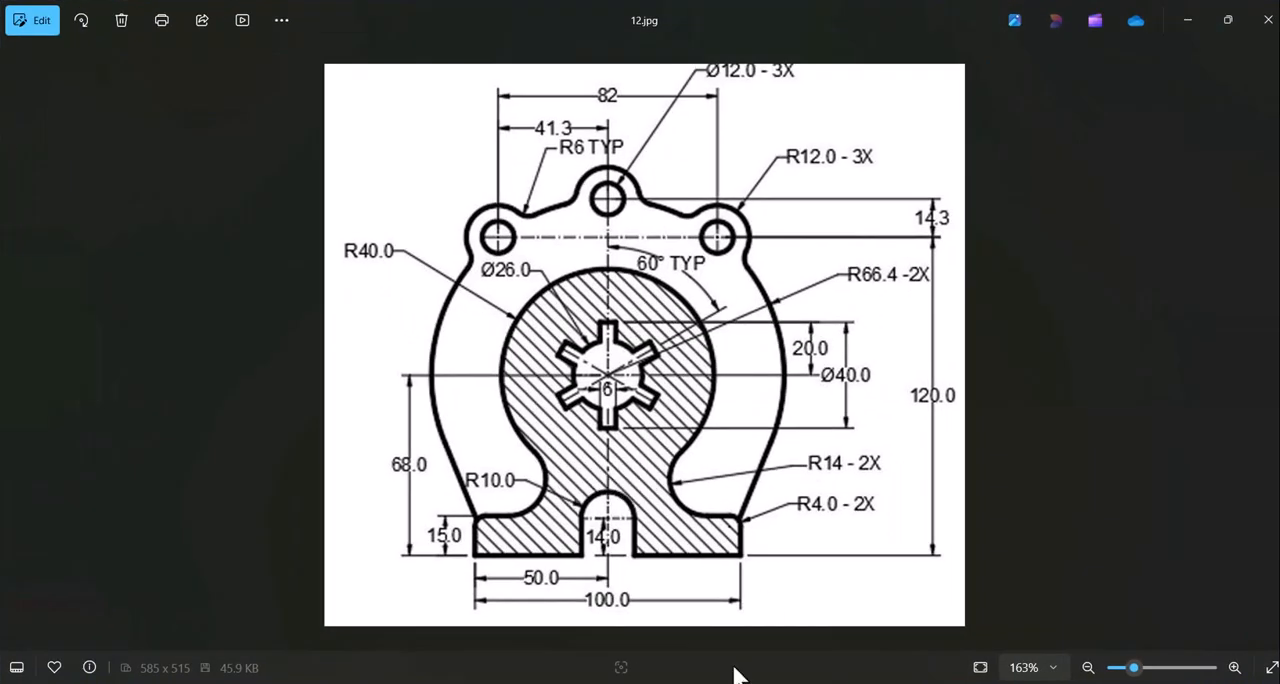
key(alt+Tab)
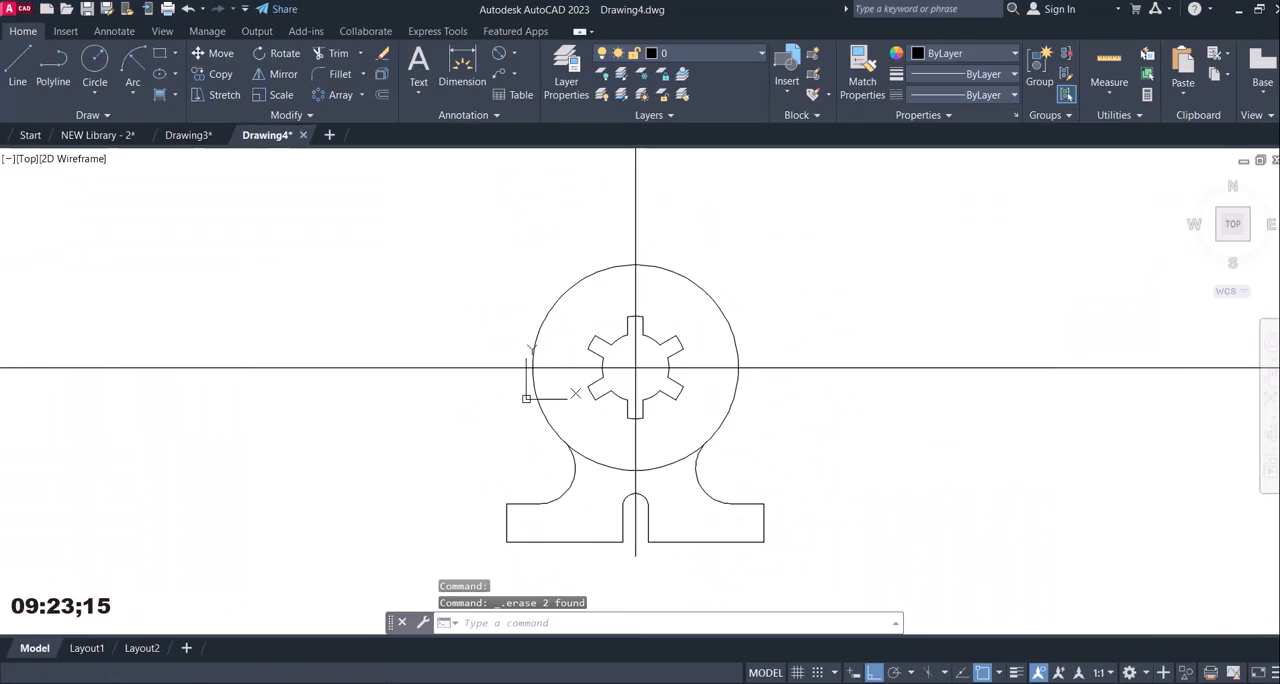
Trim away the lower arc of the R40 circle between the two R14 fillets.
click(338, 56)
click(606, 461)
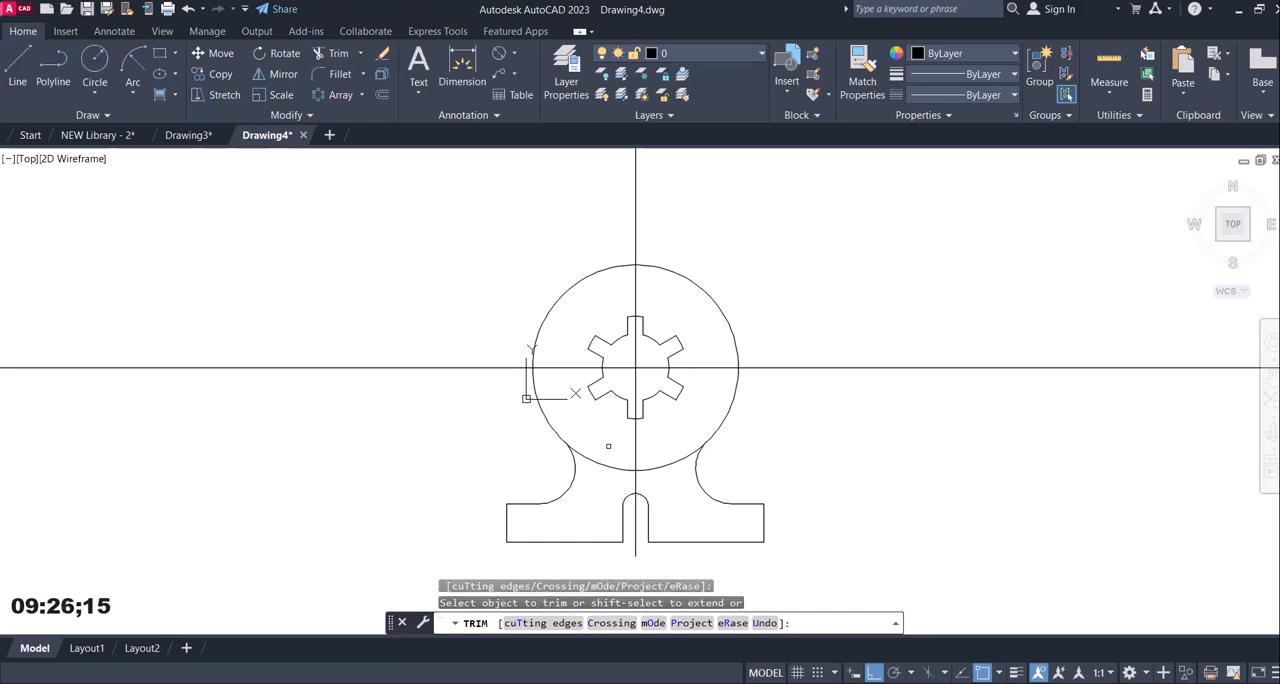
click(608, 446)
click(602, 479)
click(665, 445)
key(Return)
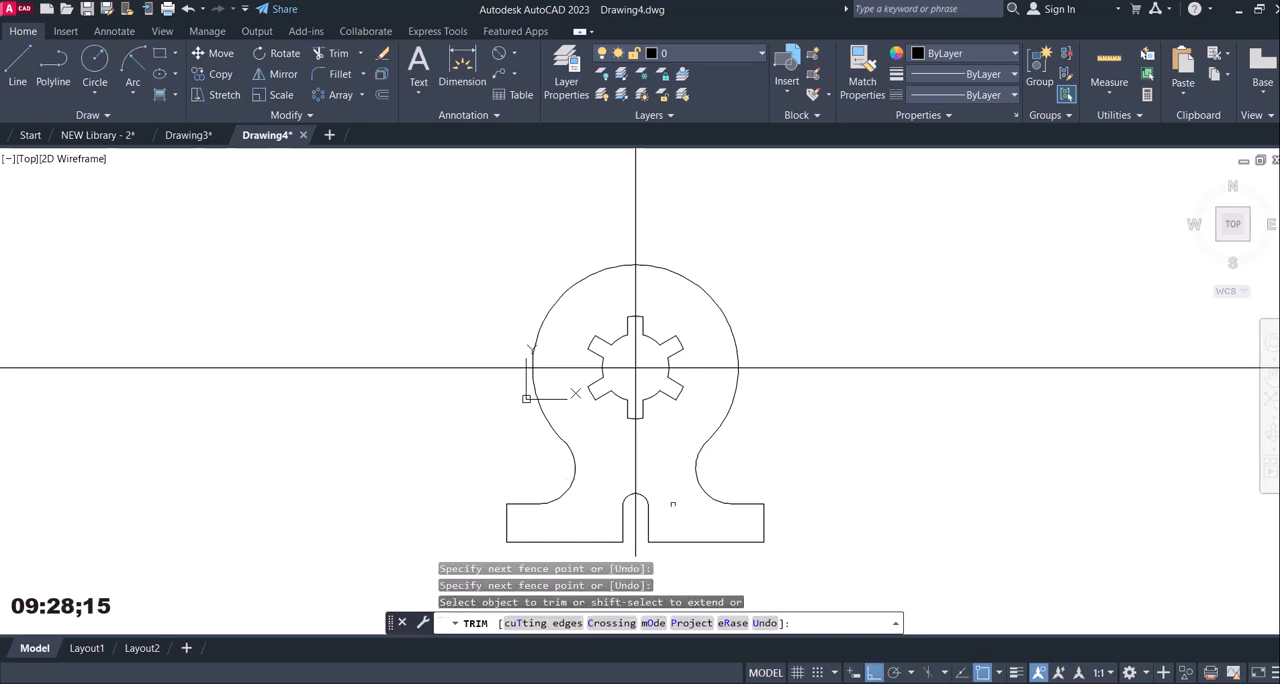
key(Return)
Draw a circle of radius 66.4 mm centred on the R40 circle's centre, following reference image 12.jpg.
mouse_move(812, 682)
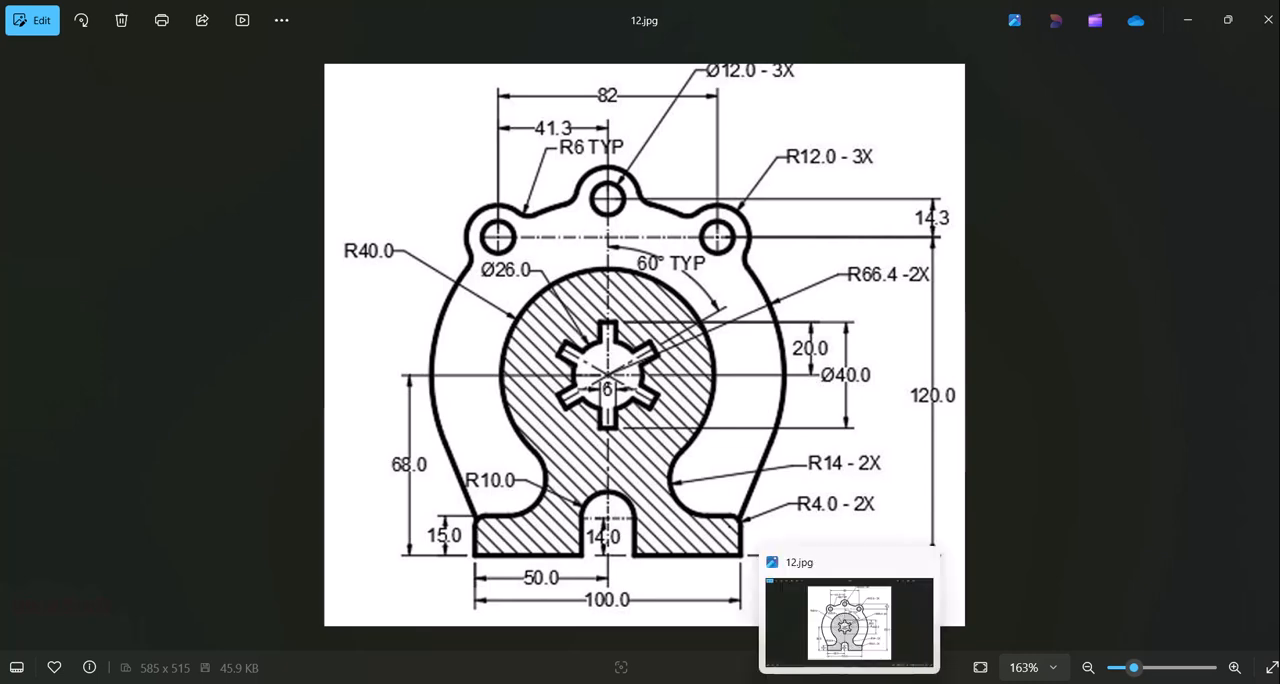
click(849, 683)
click(91, 55)
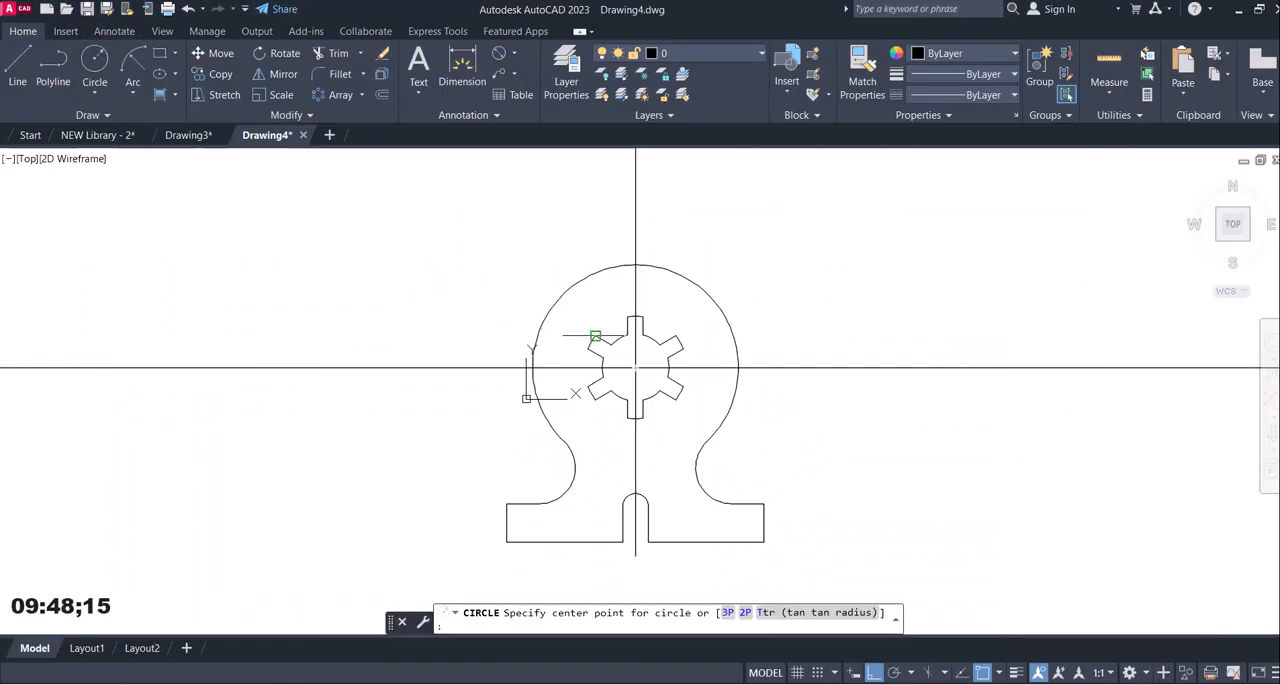
click(635, 368)
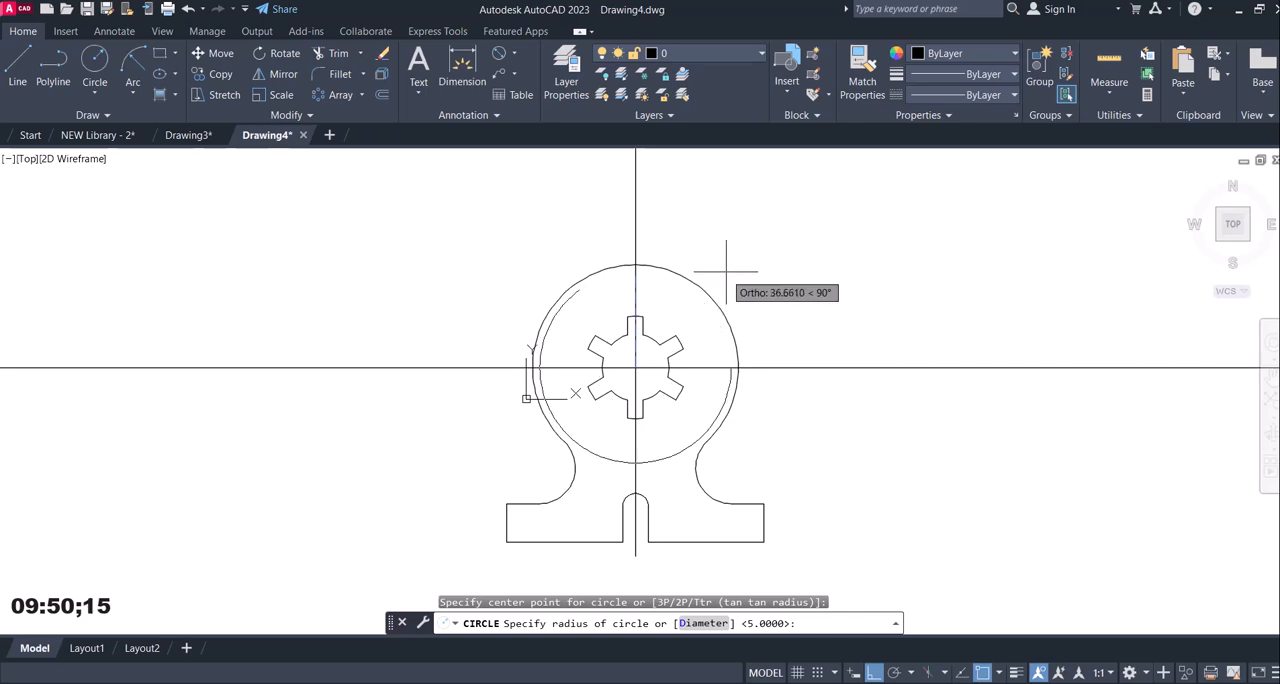
text(66.4)
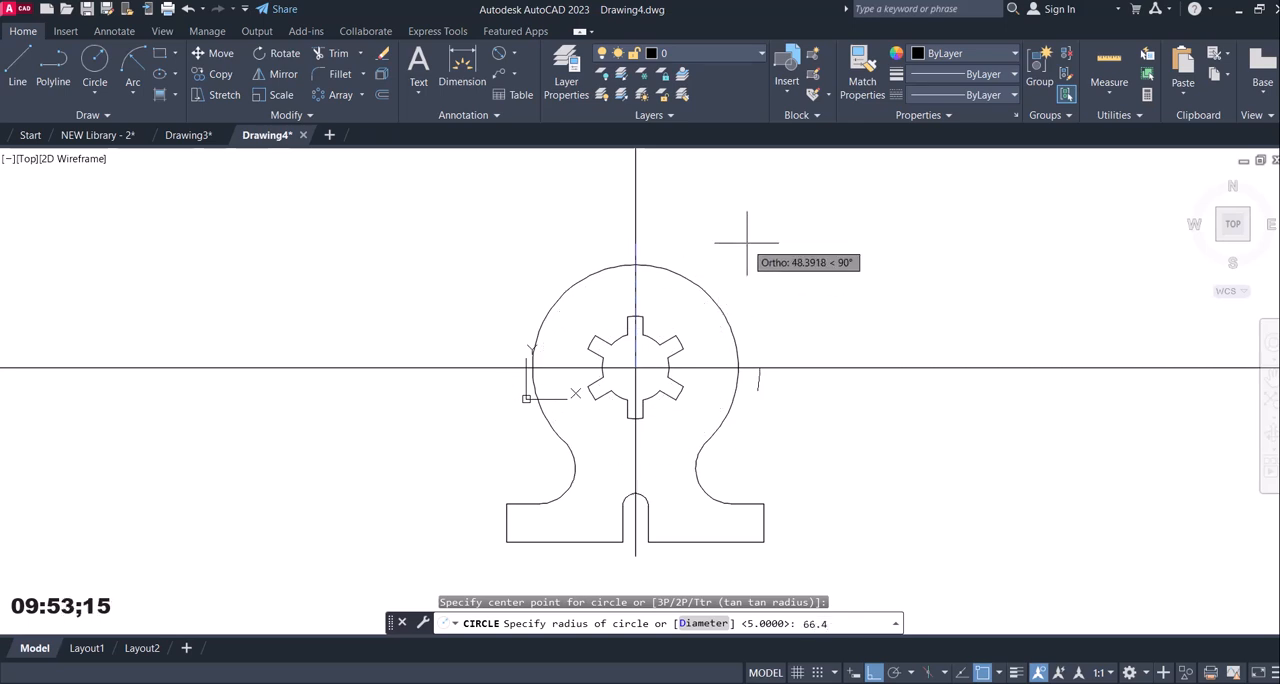
key(Return)
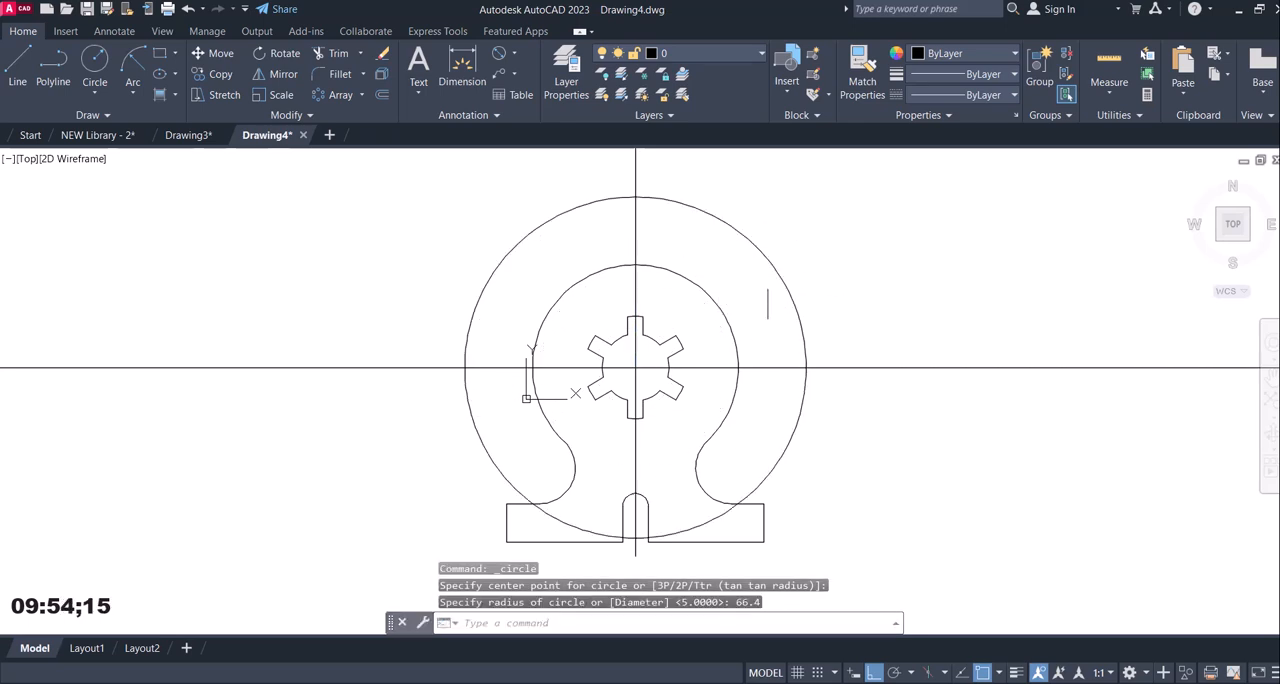
With Ortho mode off, draw a line from the base's upper right corner tangent to the R66.4 circle.
click(873, 665)
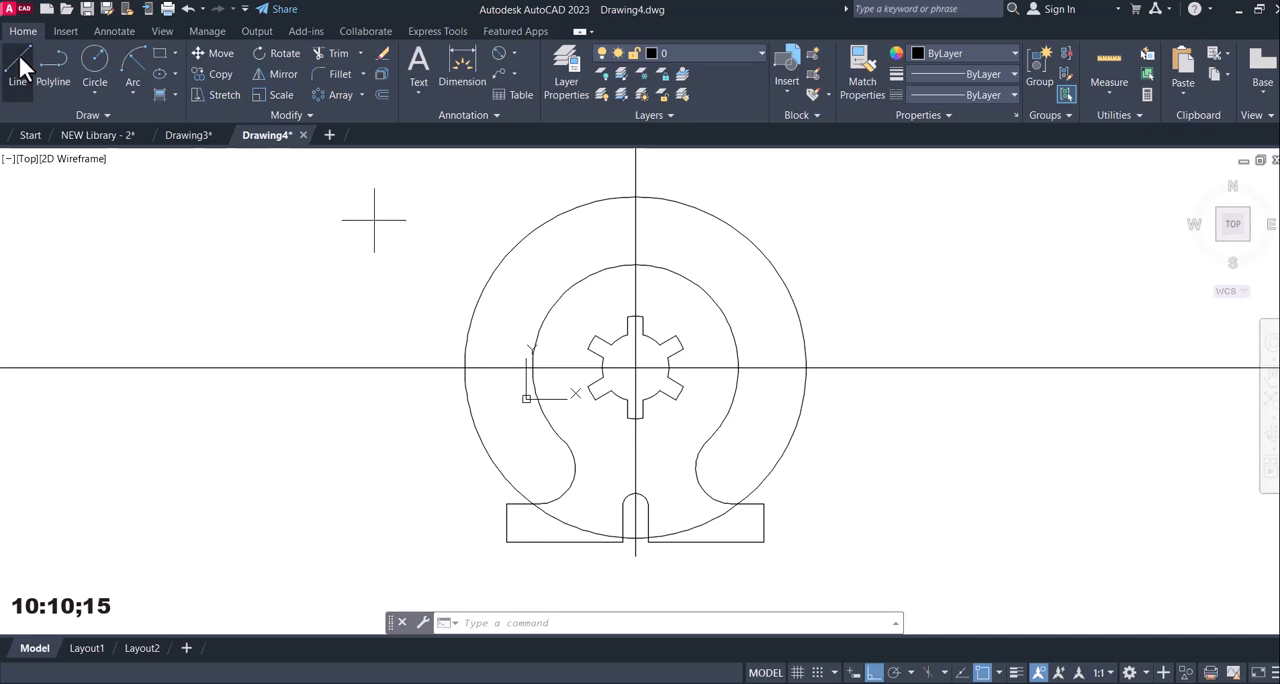
click(18, 62)
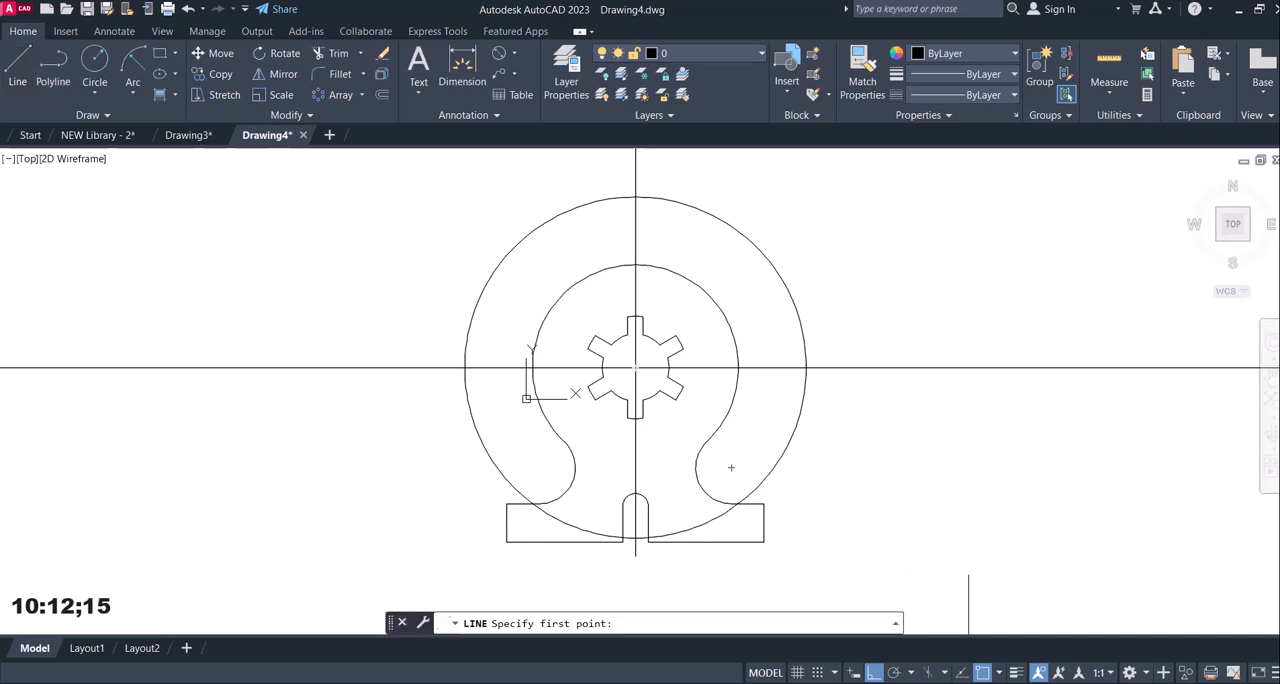
click(998, 675)
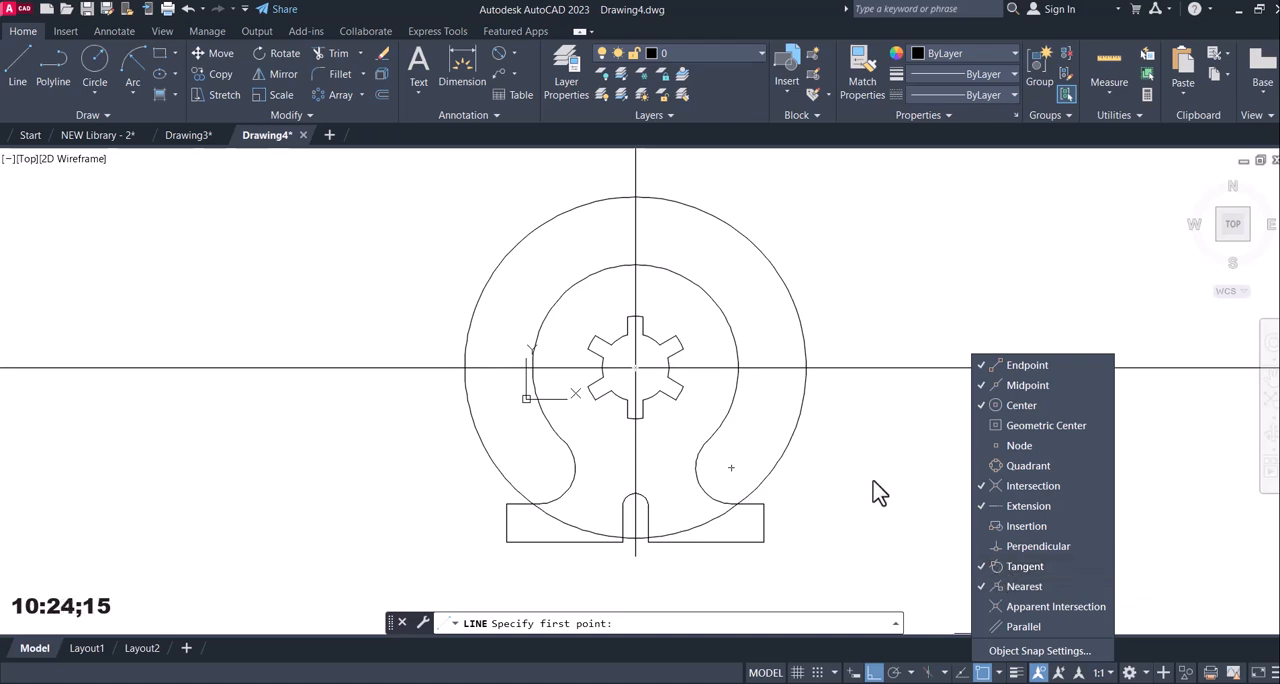
click(18, 55)
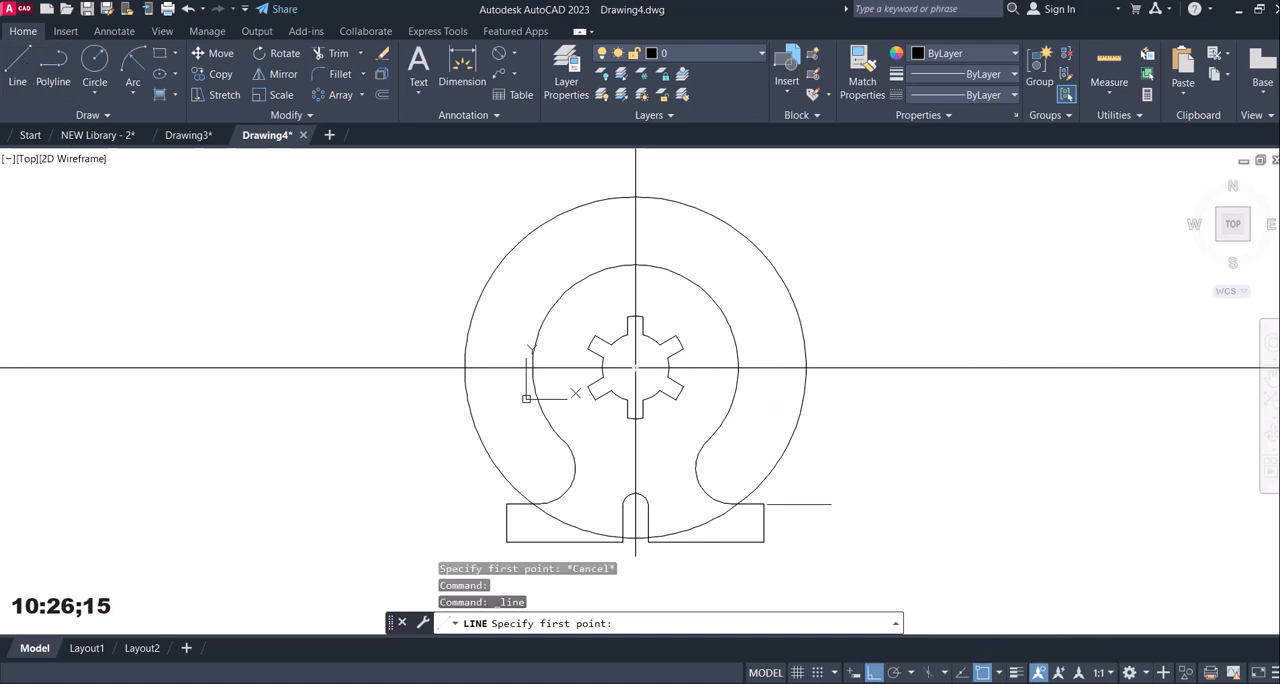
click(764, 504)
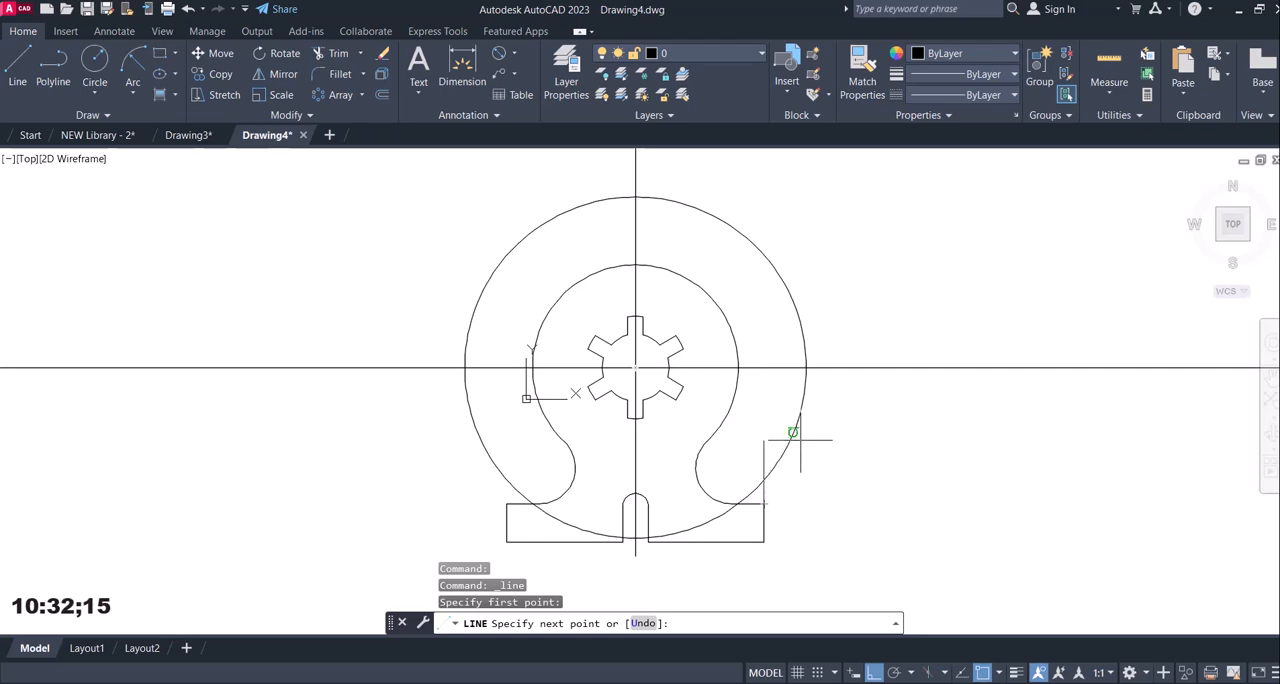
click(874, 675)
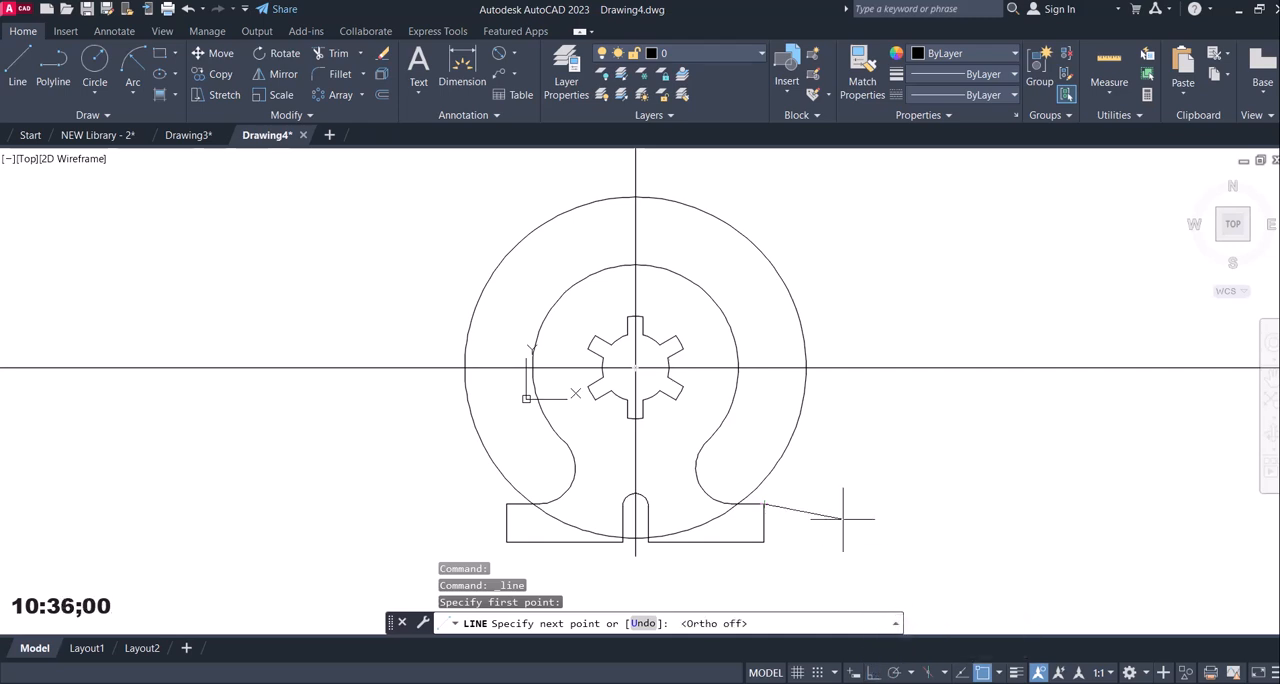
click(792, 432)
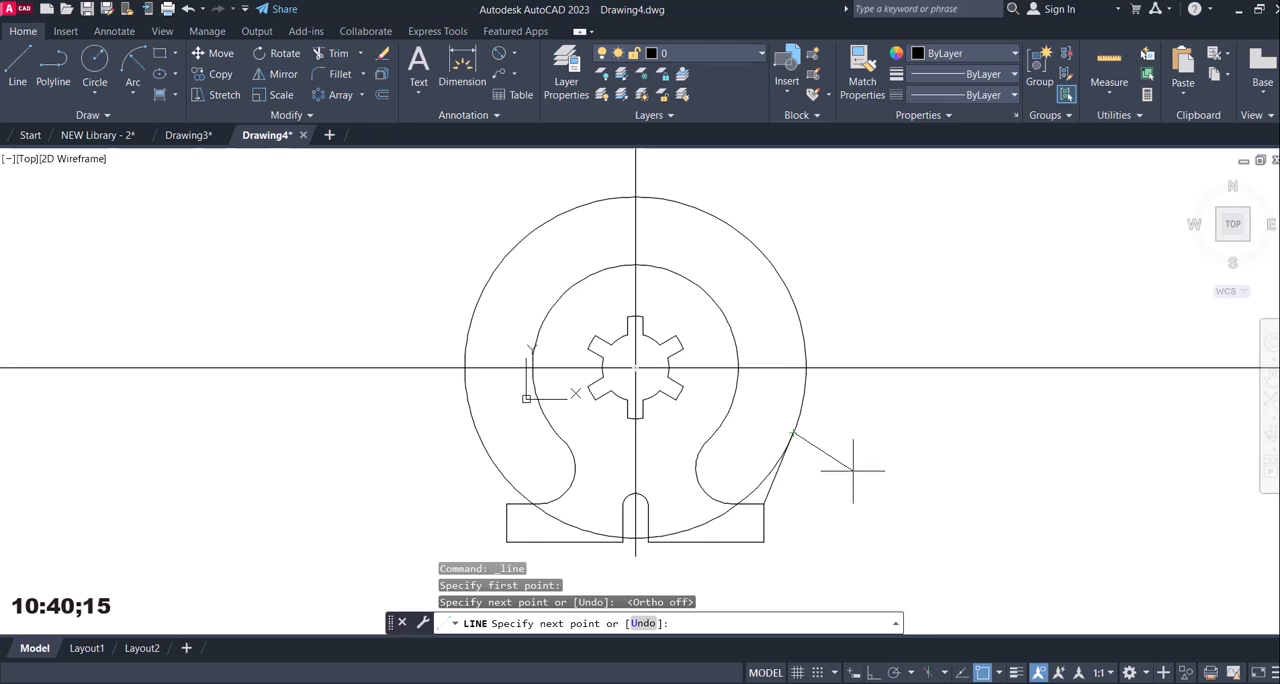
key(Return)
Draw a line from the base's upper left corner tangent to the R66.4 circle.
click(17, 68)
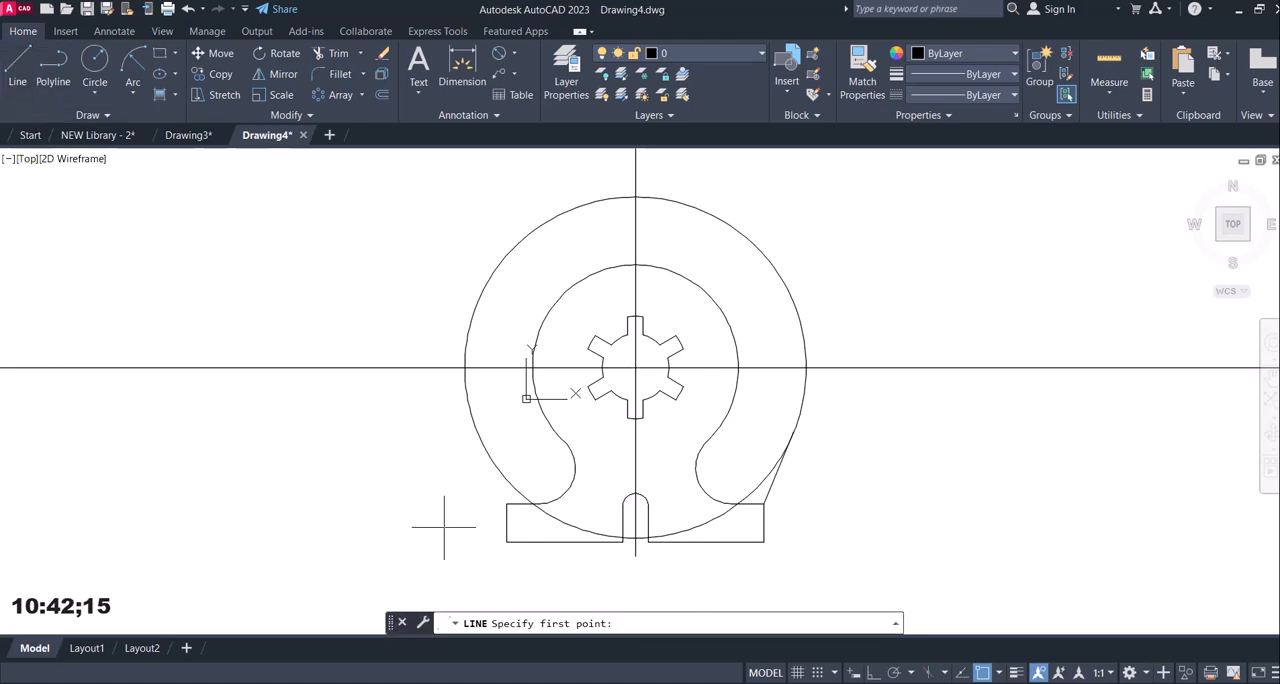
click(506, 504)
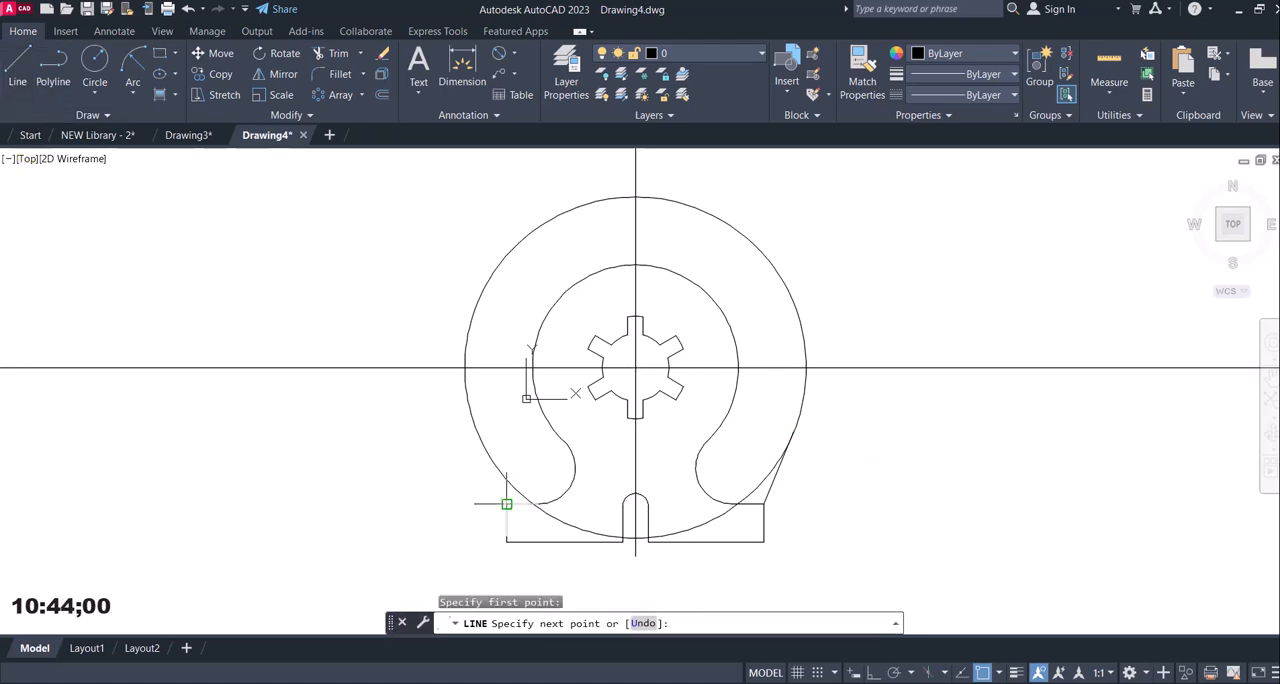
click(478, 432)
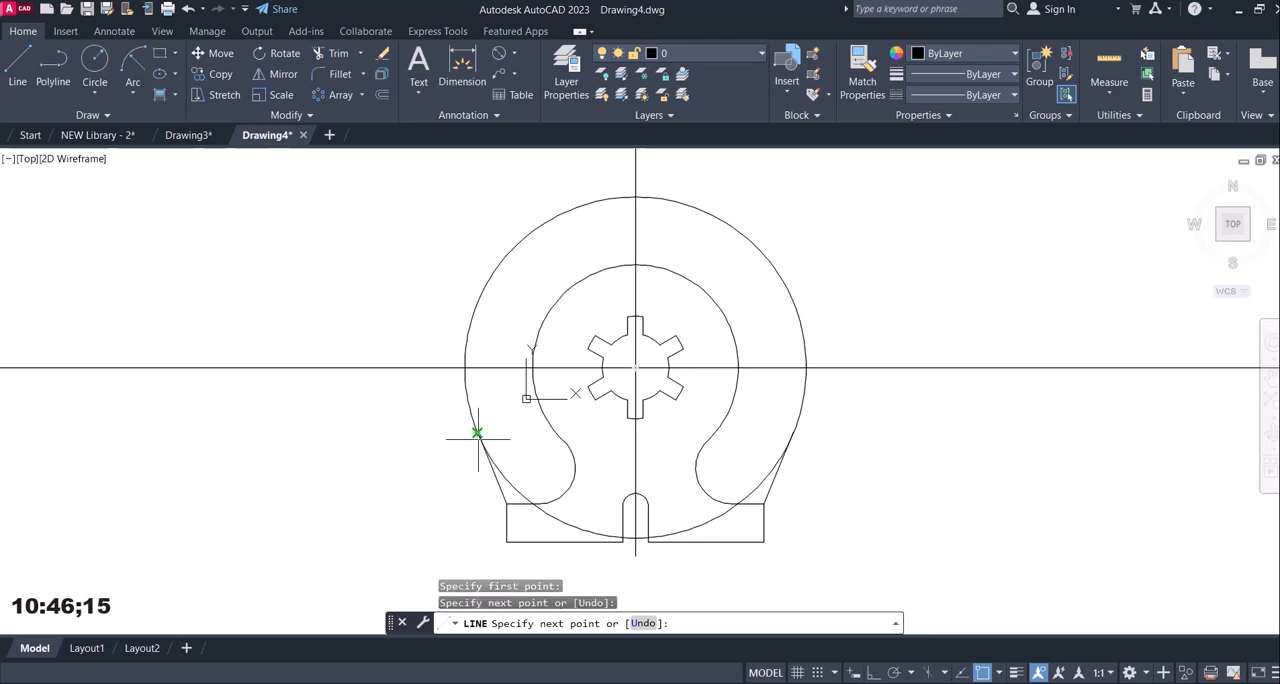
key(Return)
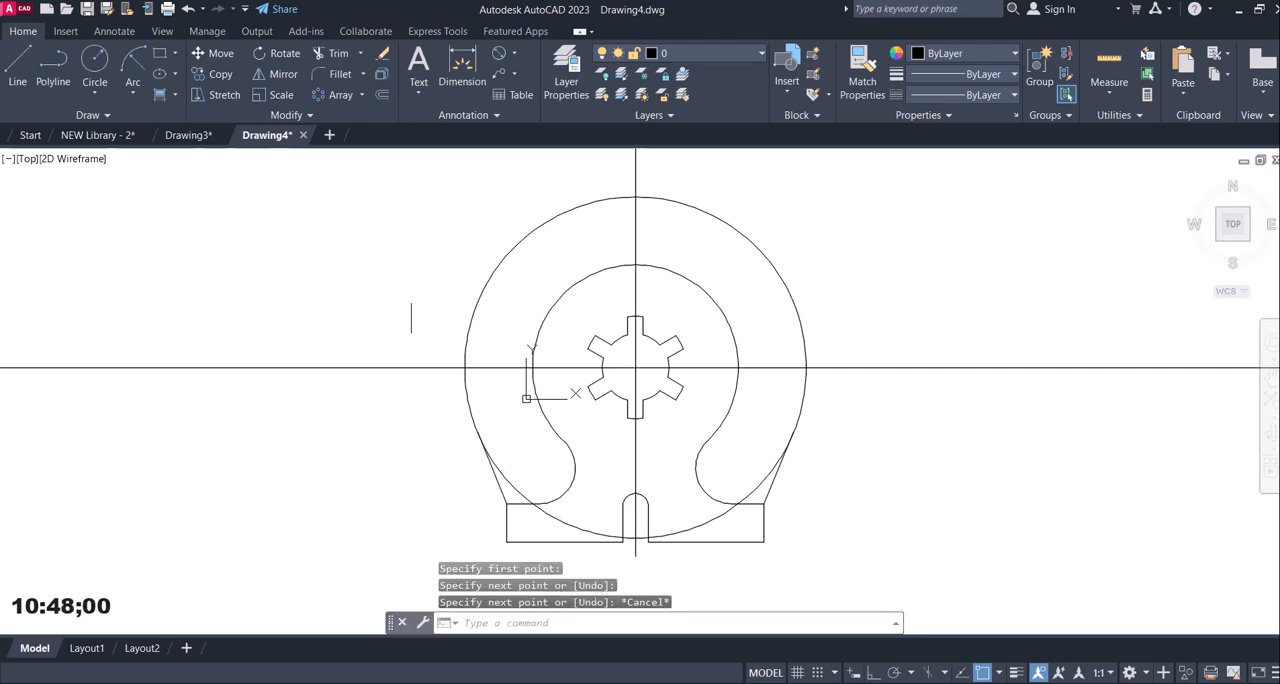
Trim the R66.4 circle below both tangent lines and erase its leftover arc across the base.
click(329, 53)
click(500, 475)
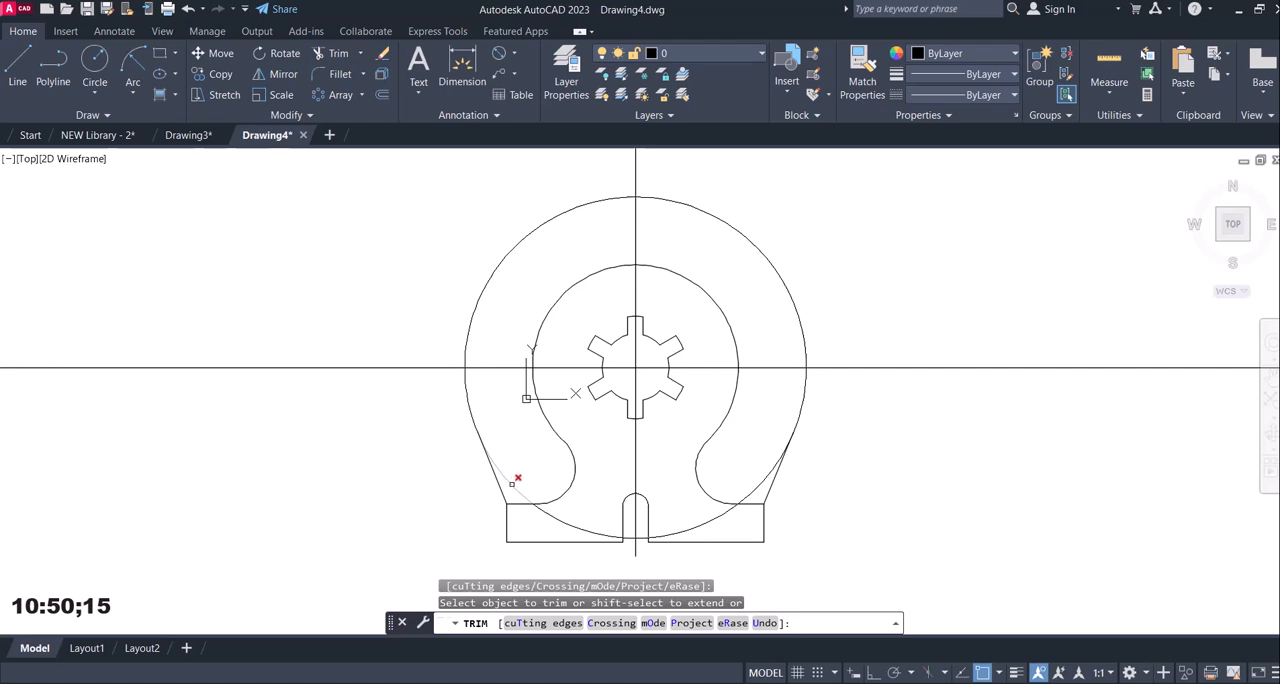
click(512, 483)
click(754, 486)
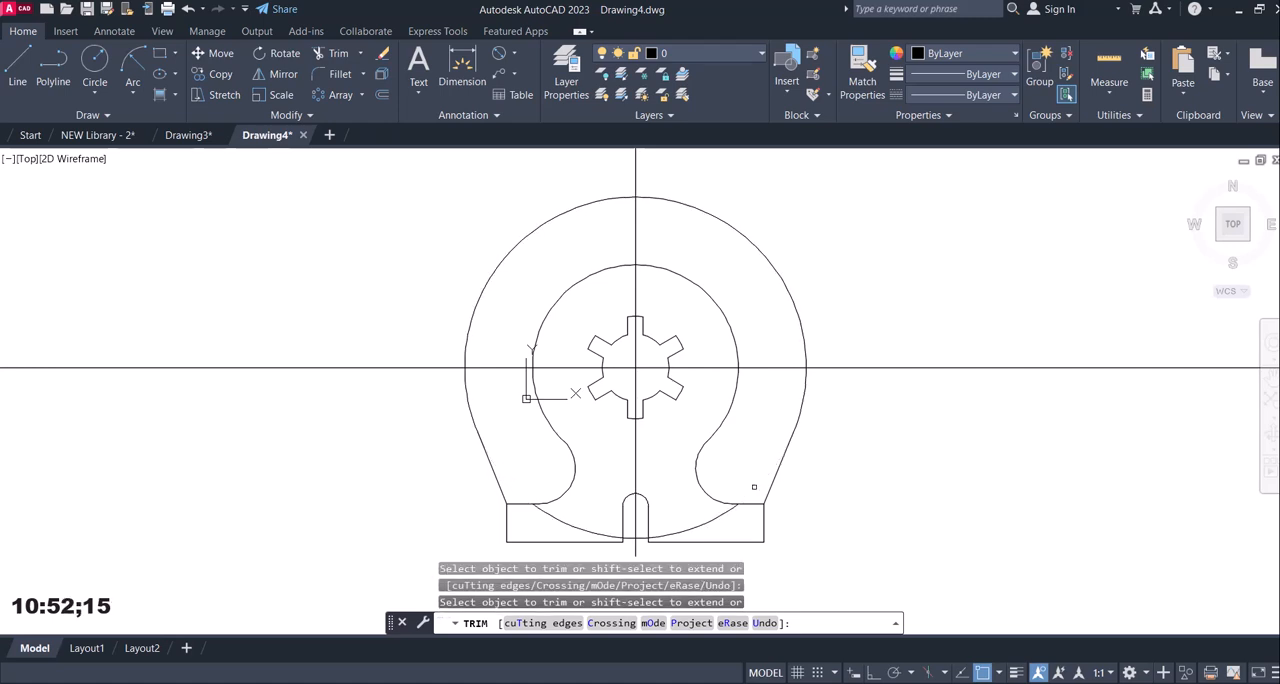
key(Escape)
click(721, 517)
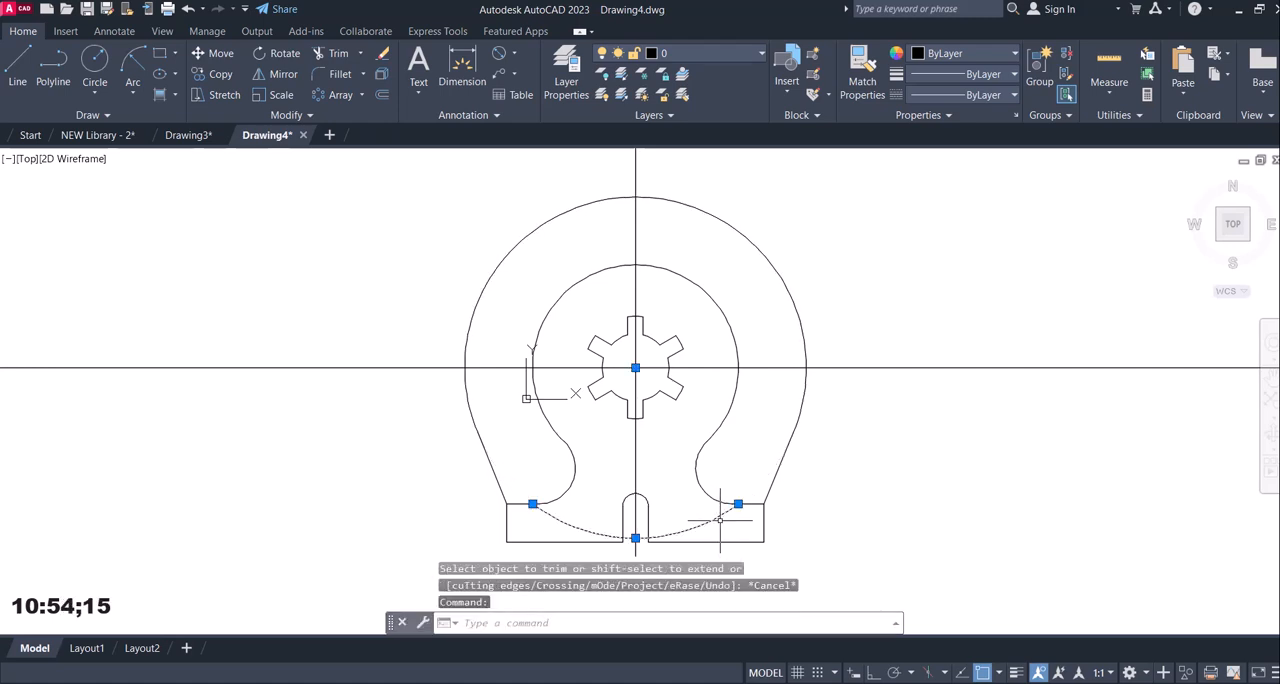
key(Delete)
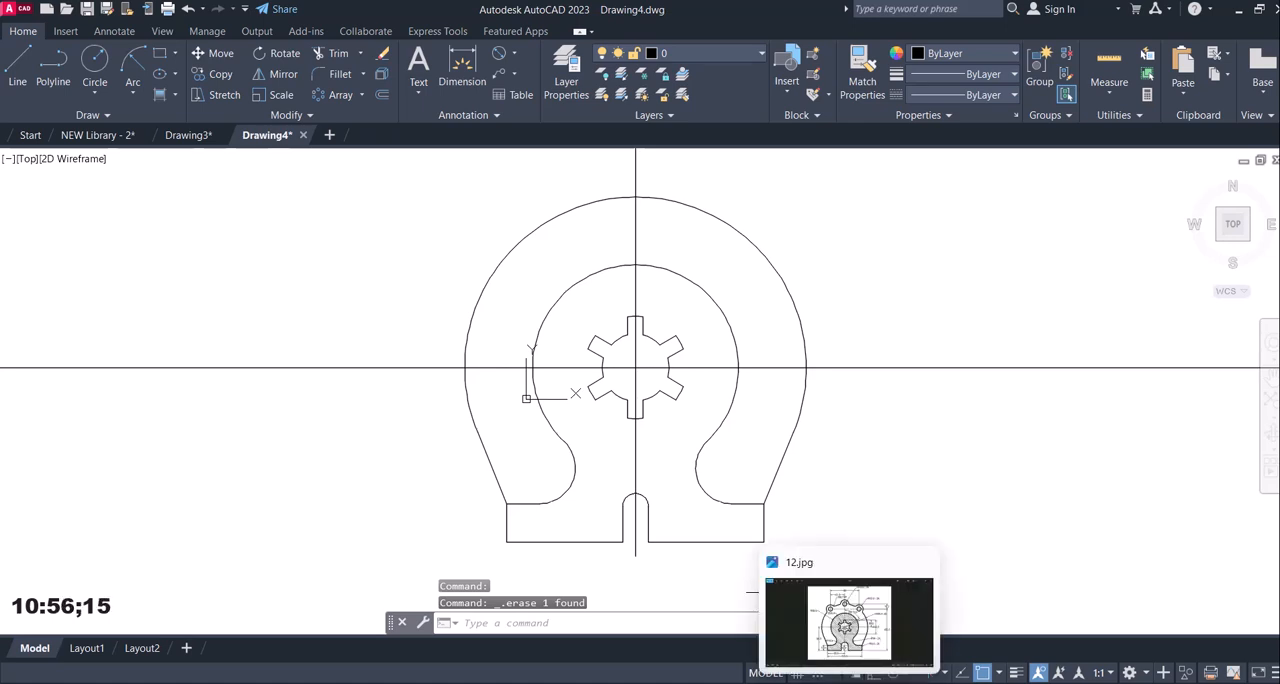
Draw a circle of radius 6 mm where the vertical centre line crosses the top of the R66.4 arc.
click(850, 615)
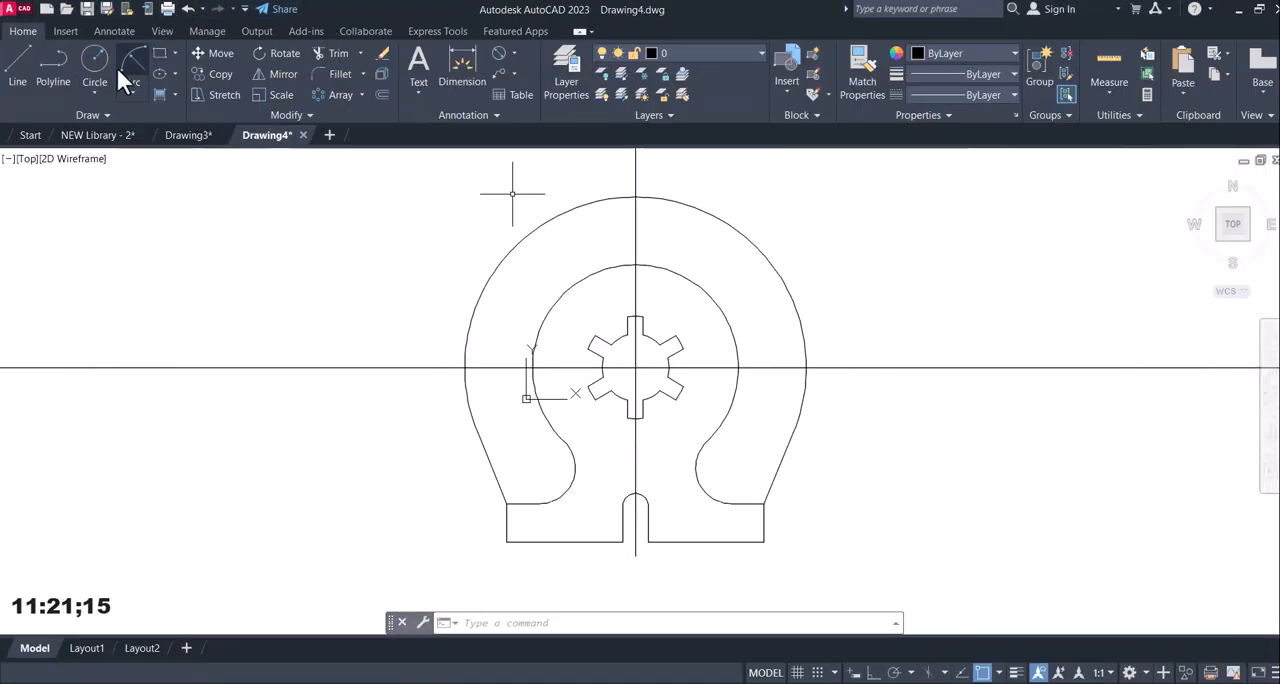
click(94, 62)
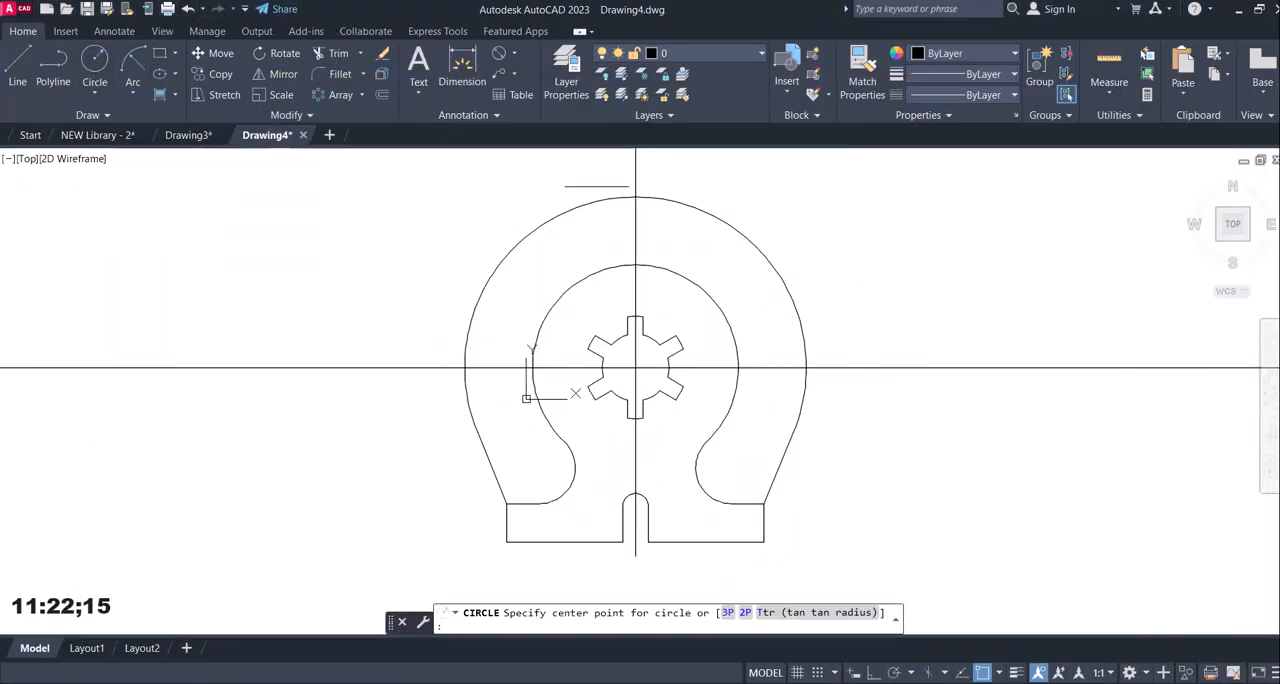
click(635, 197)
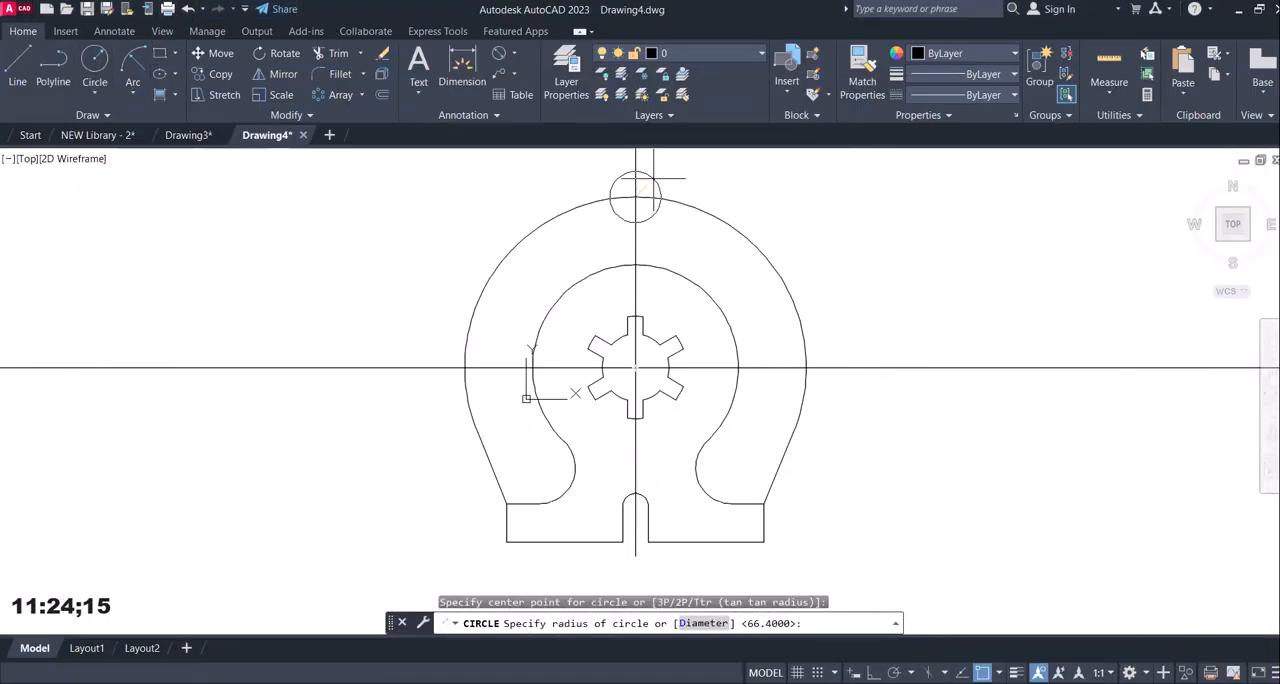
text(6)
key(Return)
Draw a circle of radius 12 mm concentric with the 6 mm radius circle at the top of the R66.4 arc.
click(95, 60)
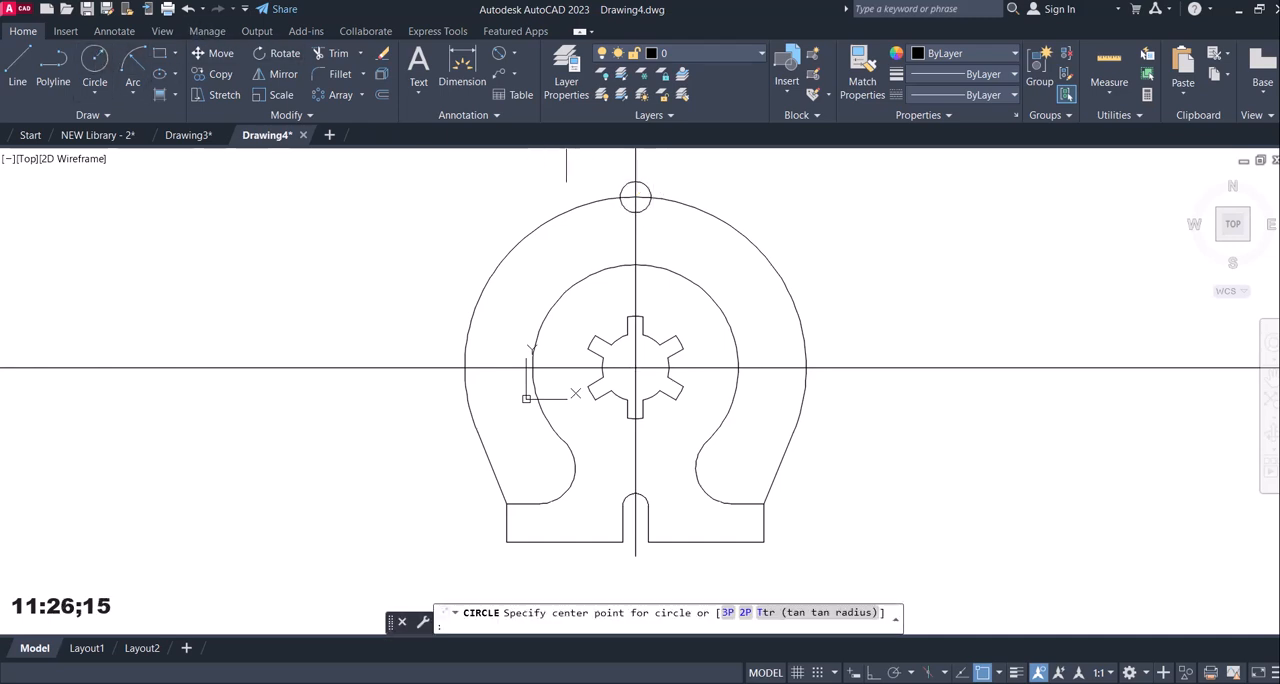
click(635, 197)
text(1)
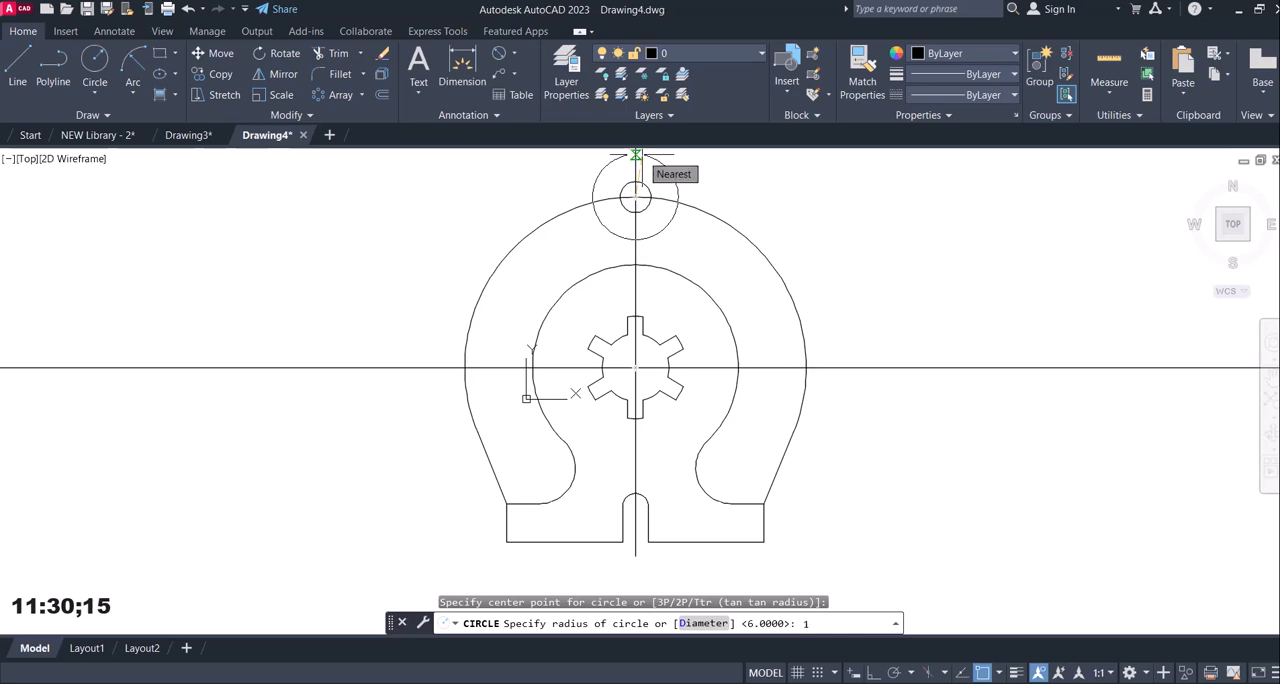
text(2)
key(Return)
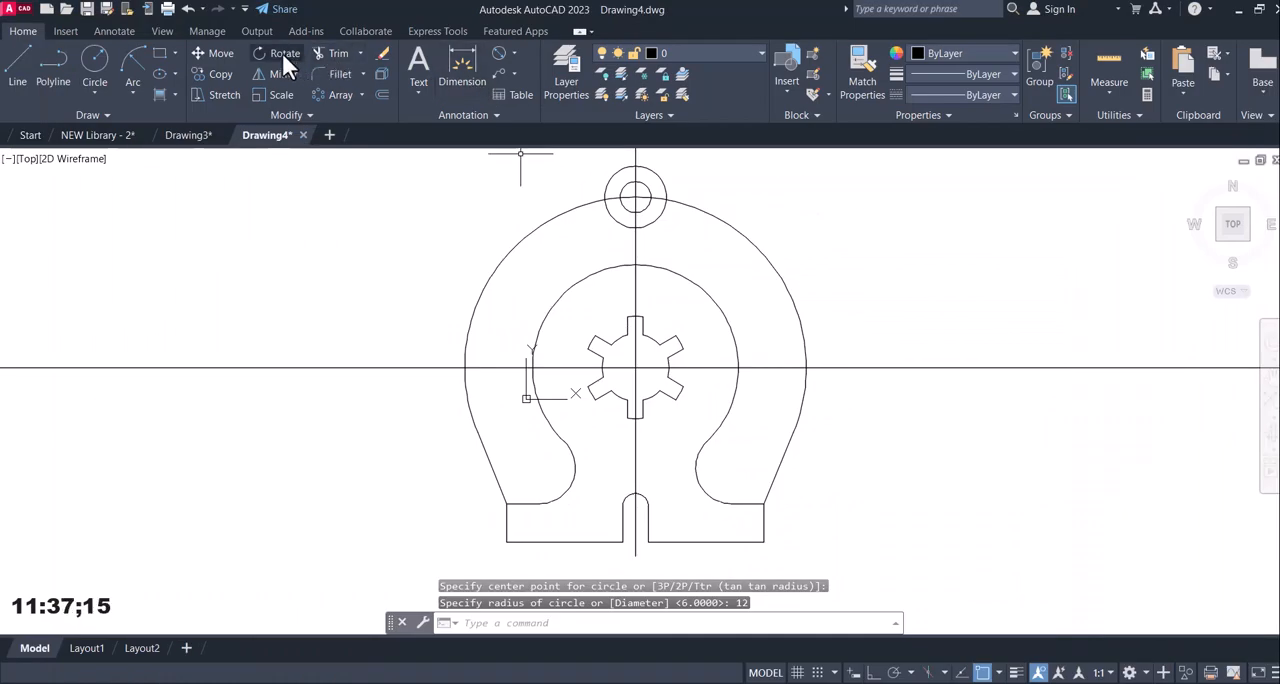
Trim away the part of the 12 mm radius top circle that lies inside the R66.4 arc.
click(282, 53)
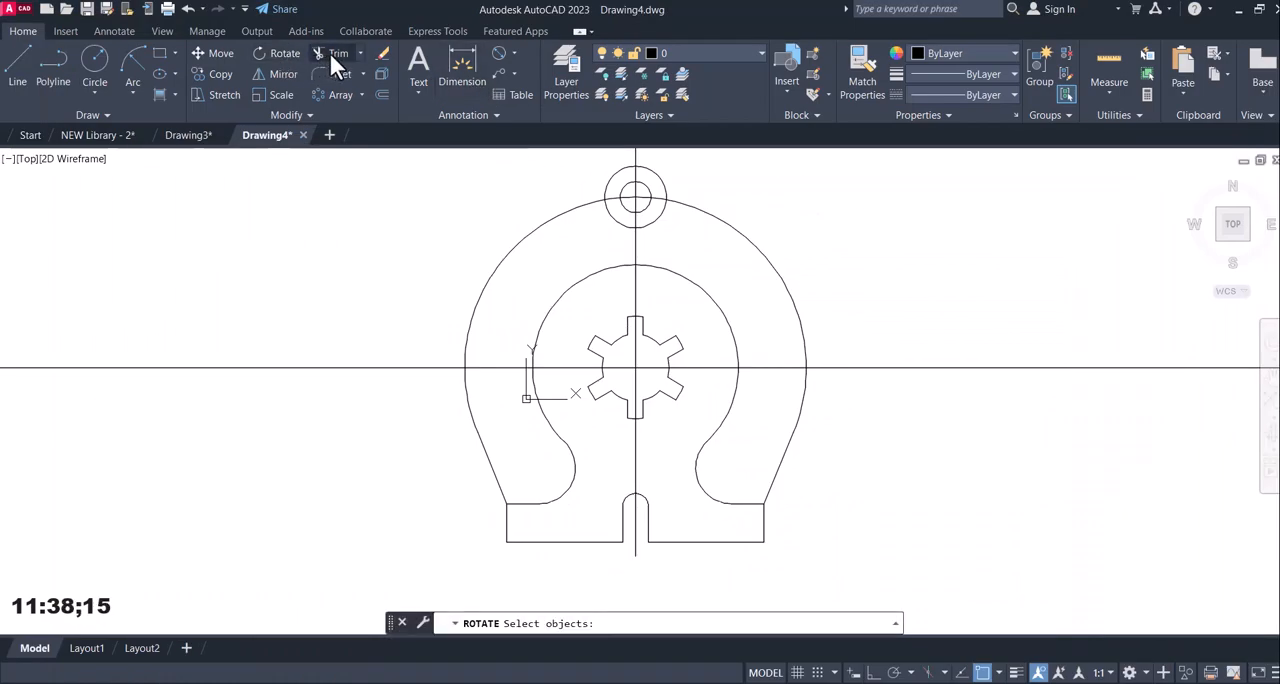
click(329, 53)
click(614, 209)
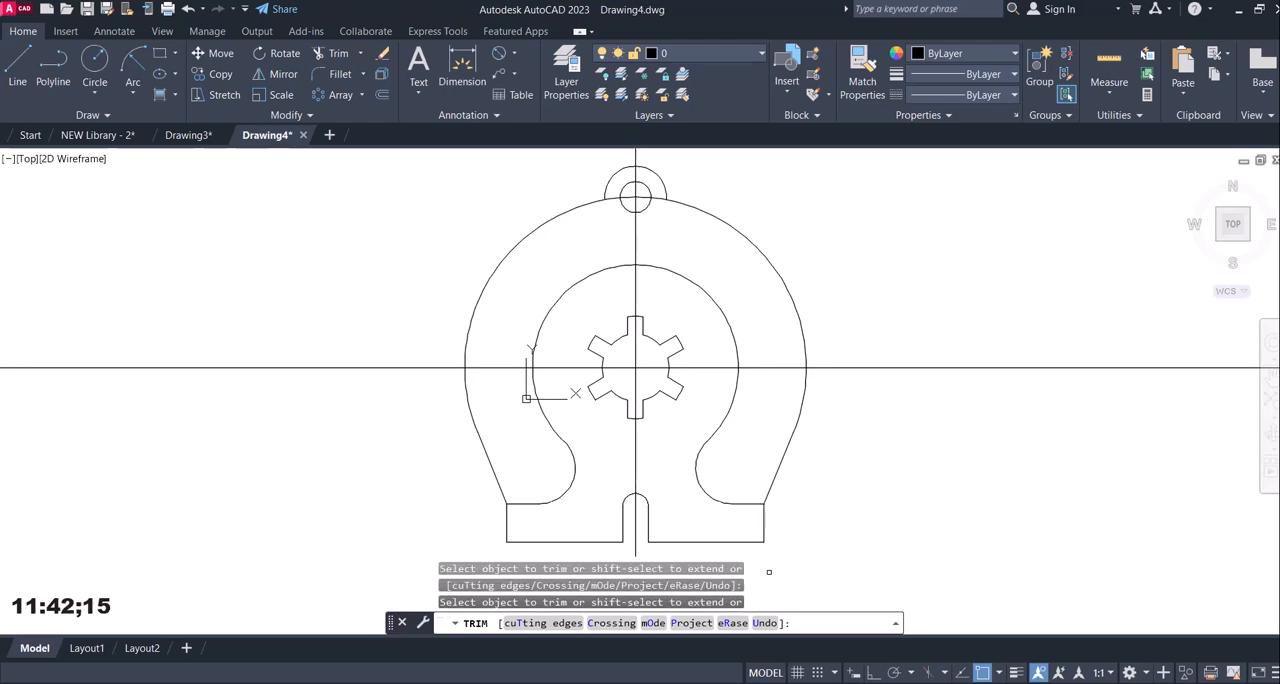
Check the side lug spacing in reference image 12.jpg and offset the vertical centre line 41.3 mm to the left.
key(alt+Tab)
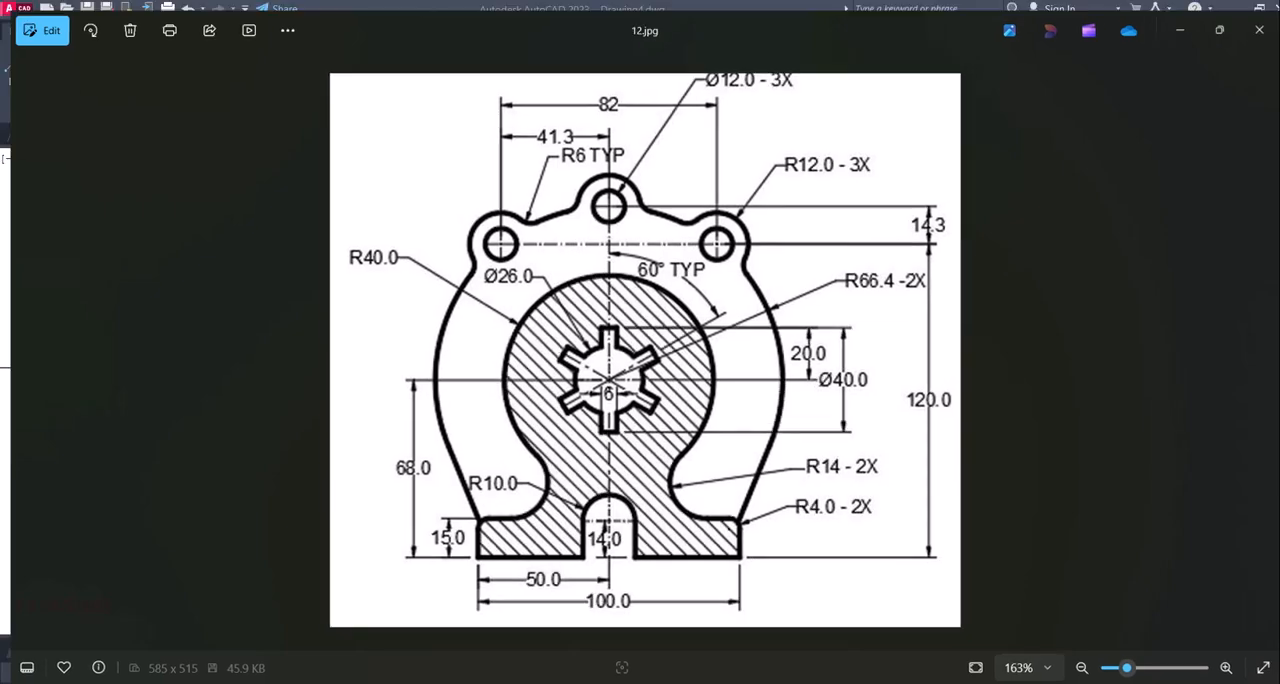
key(alt+Tab)
key(alt+Tab)
key(alt+Tab)
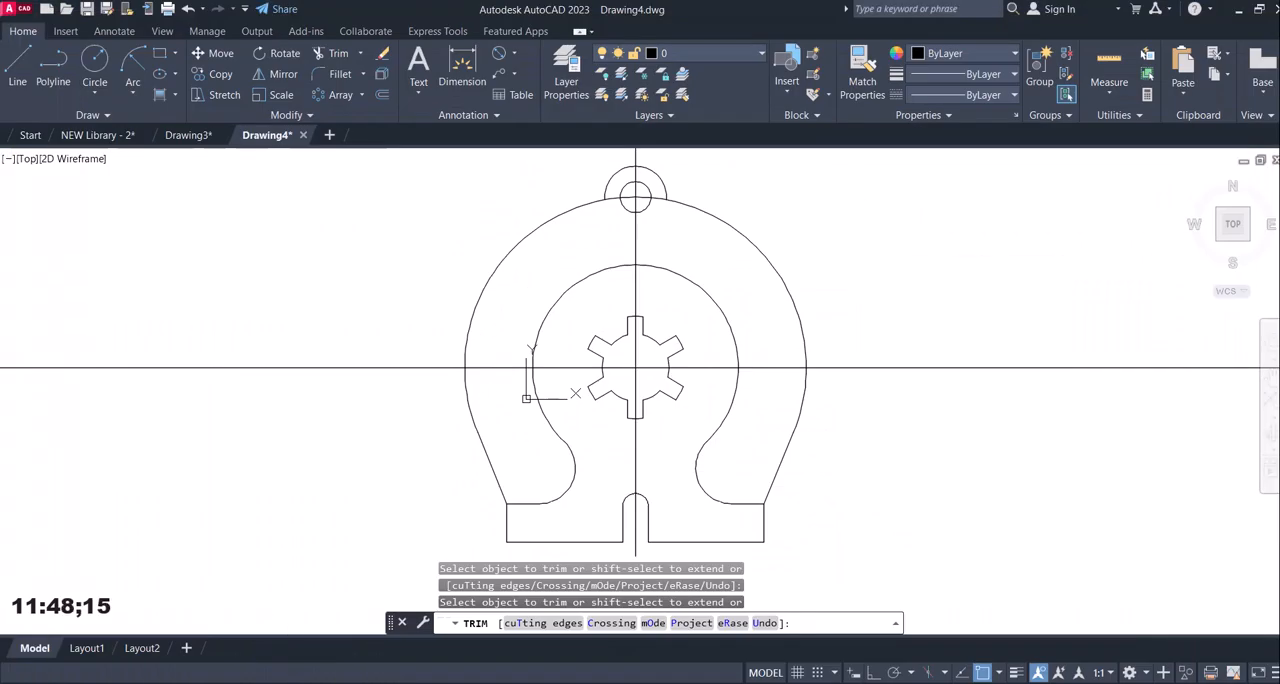
key(alt+Tab)
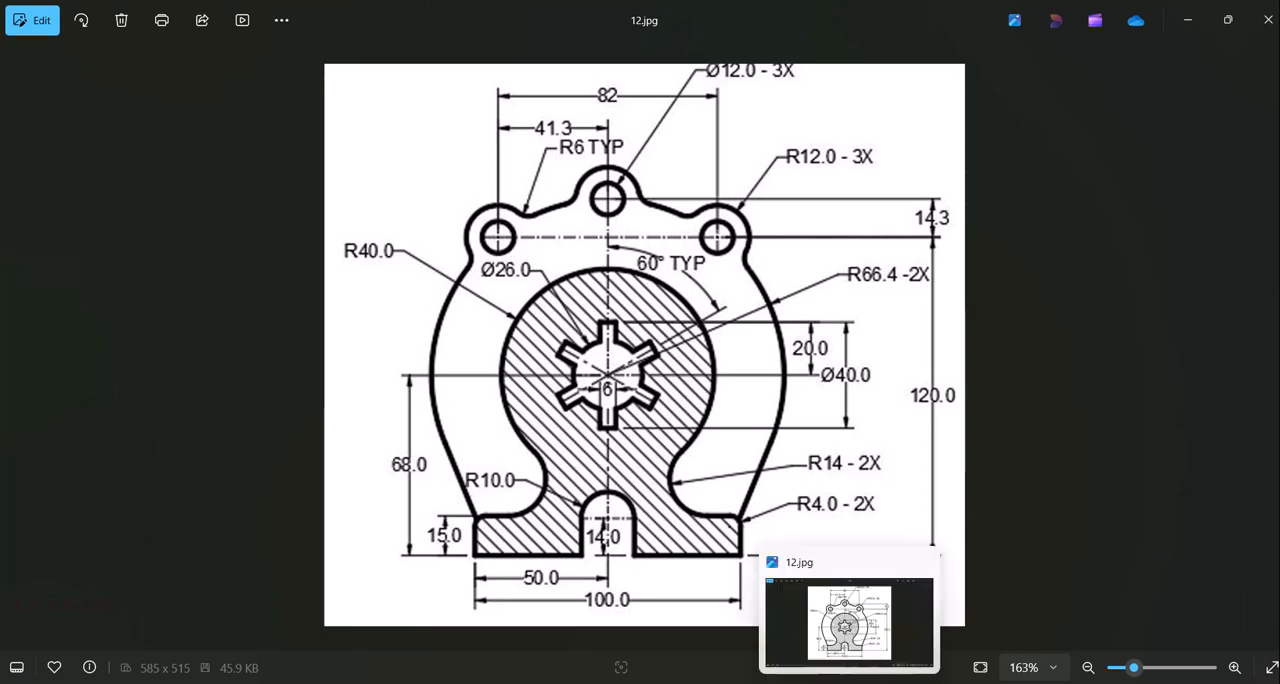
click(849, 683)
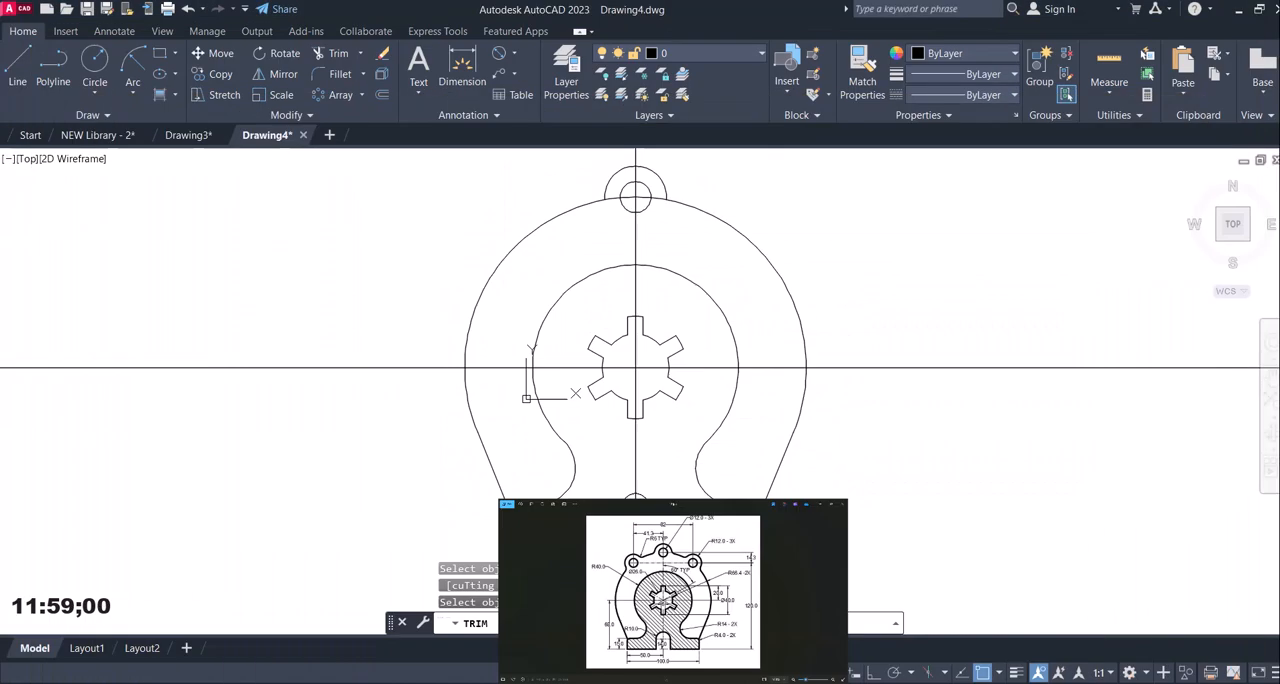
click(380, 94)
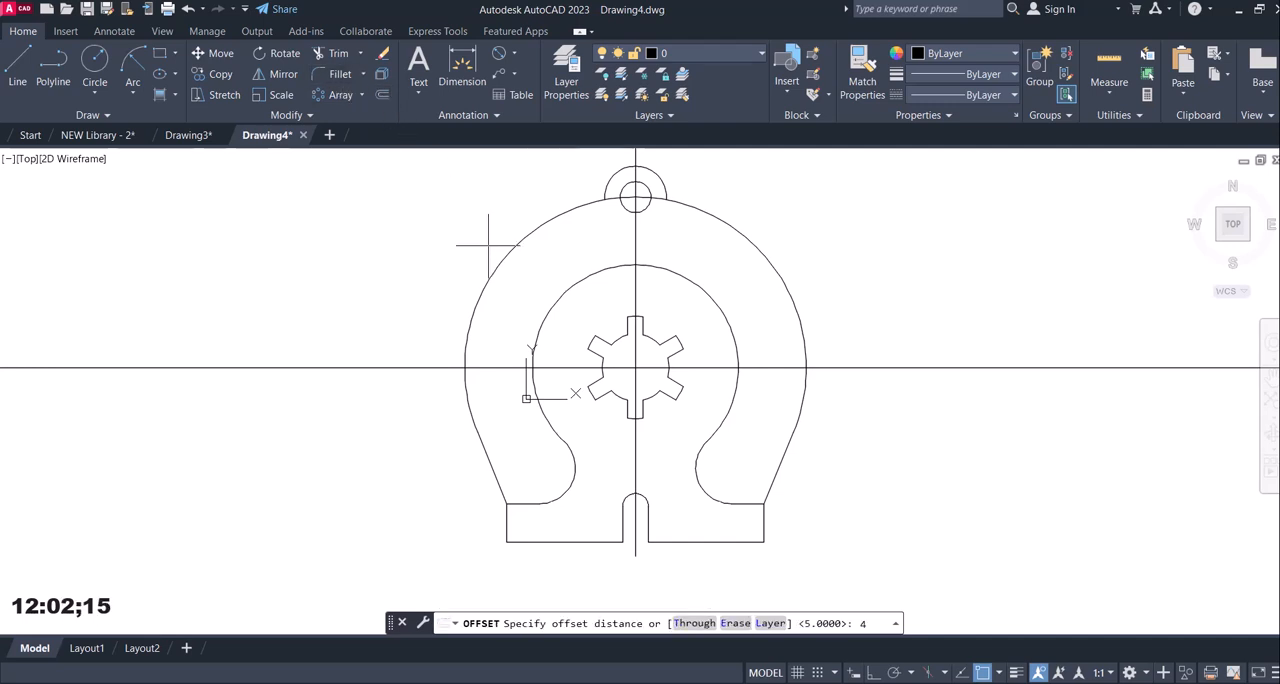
text(41.3)
key(Return)
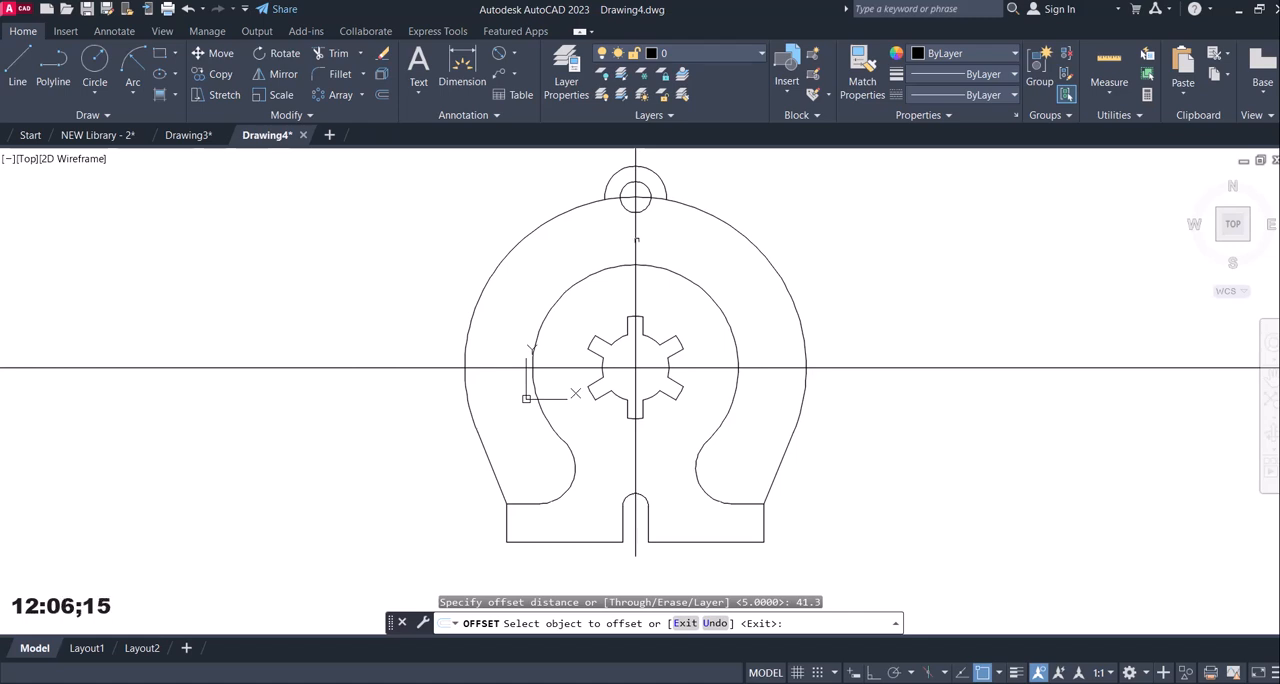
click(633, 240)
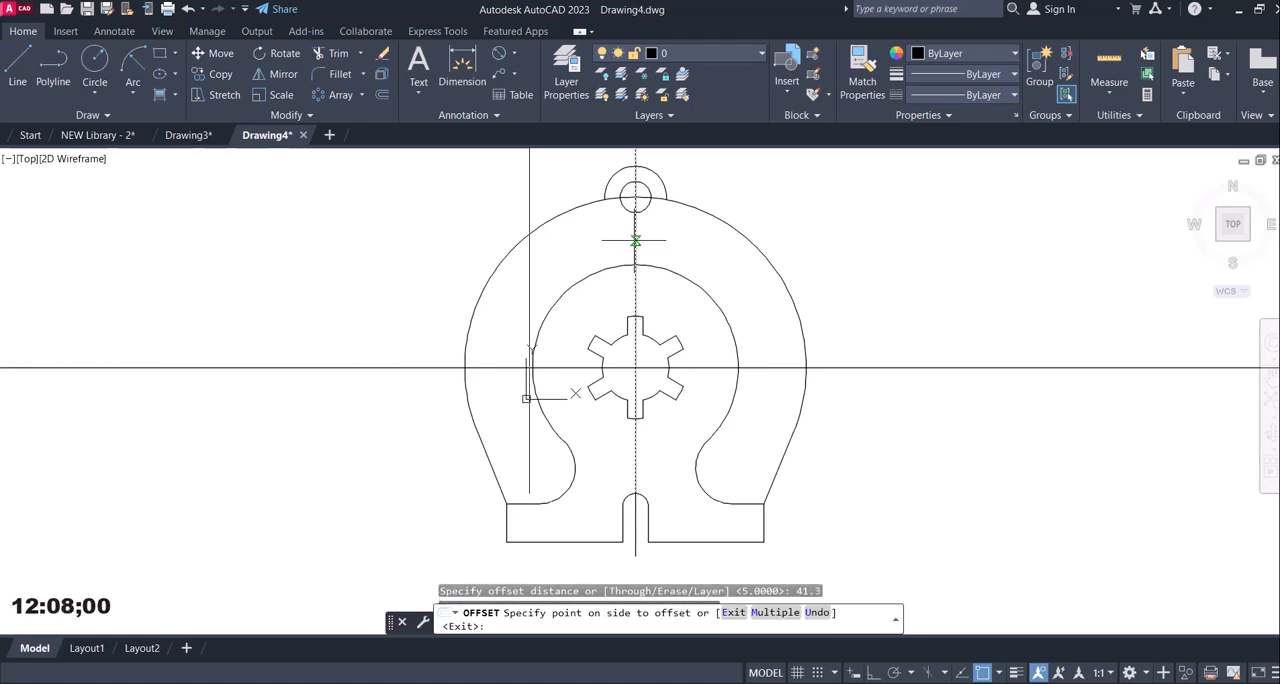
click(568, 230)
key(Escape)
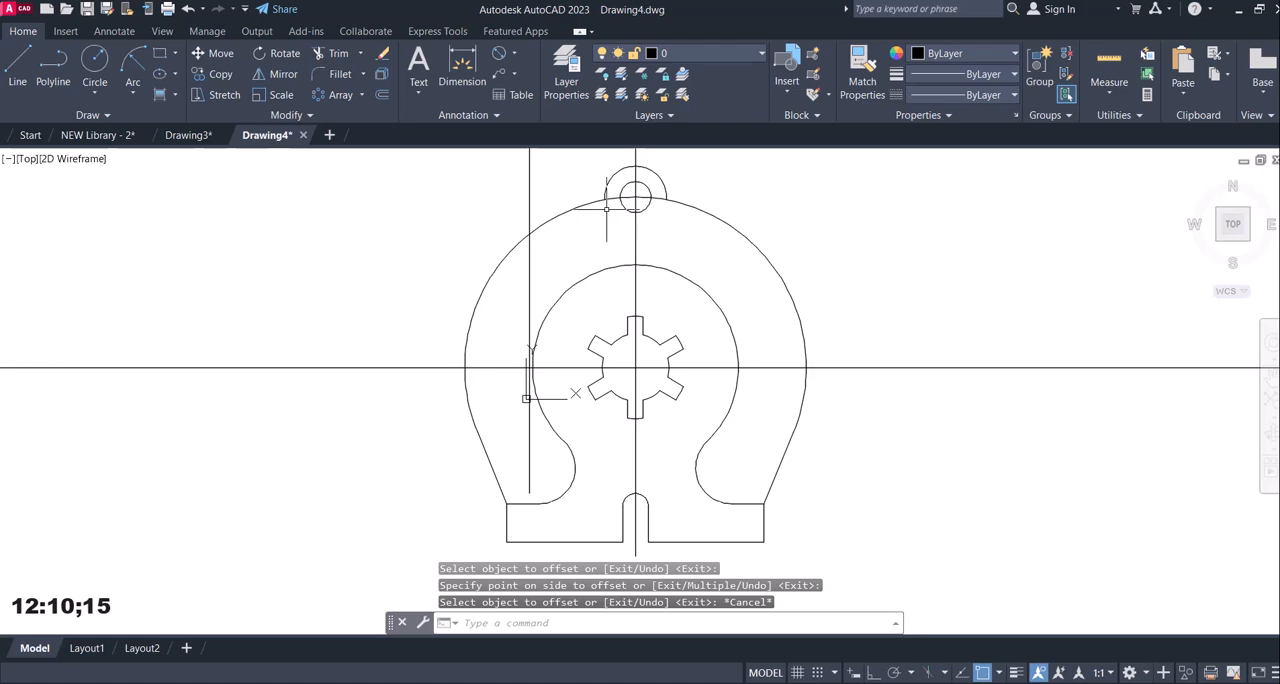
Consult reference image 12.jpg for the vertical position of the side lug holes.
mouse_move(850, 672)
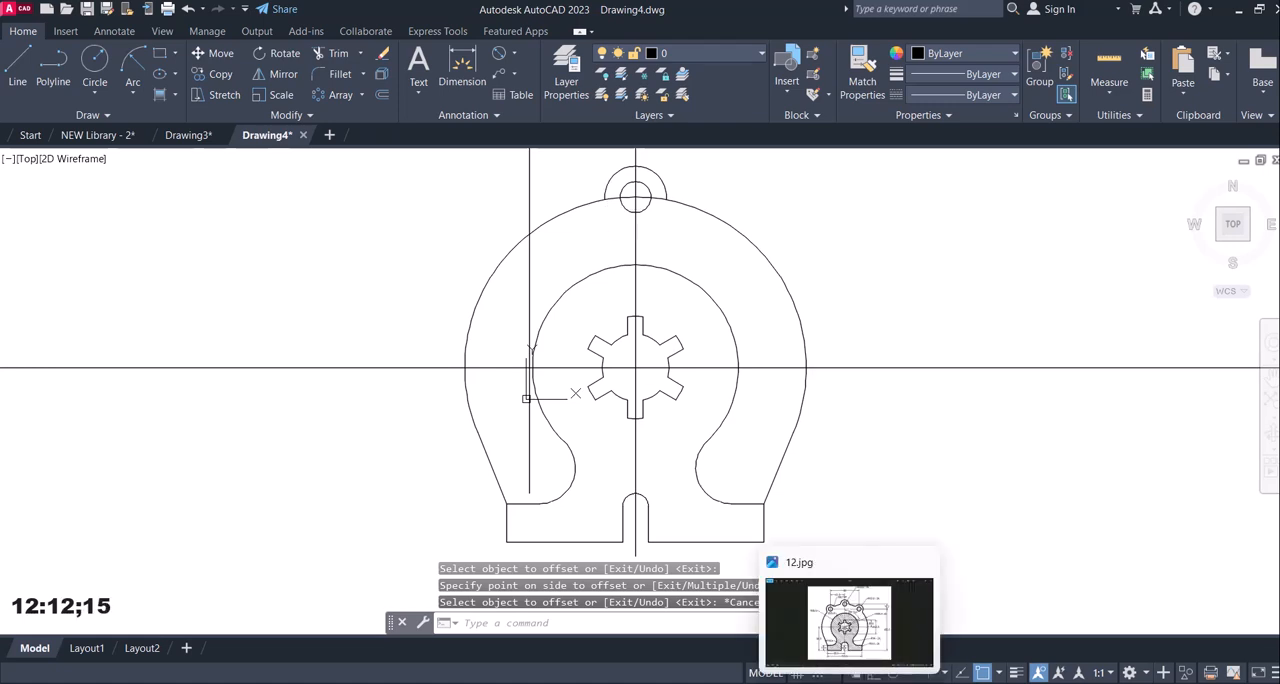
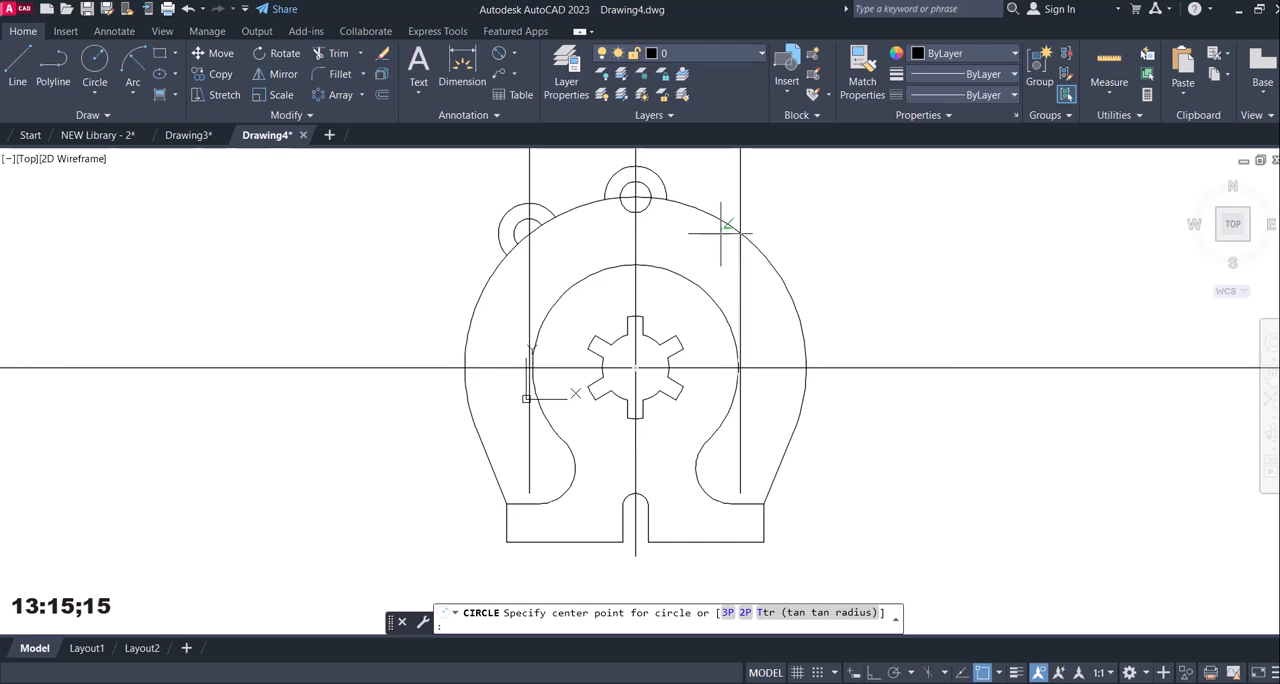
Draw concentric circles of radius 6 mm and 12 mm where the right vertical construction line crosses the R66.4 arc.
click(745, 236)
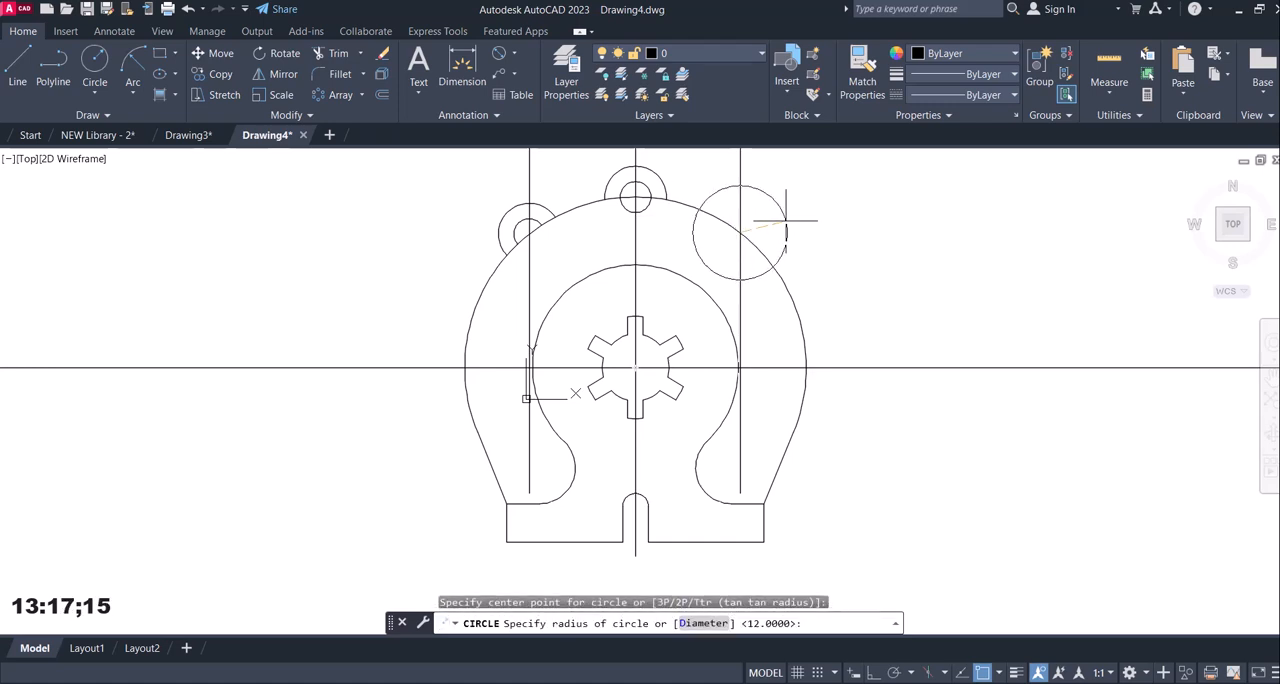
text(6)
key(Return)
click(97, 62)
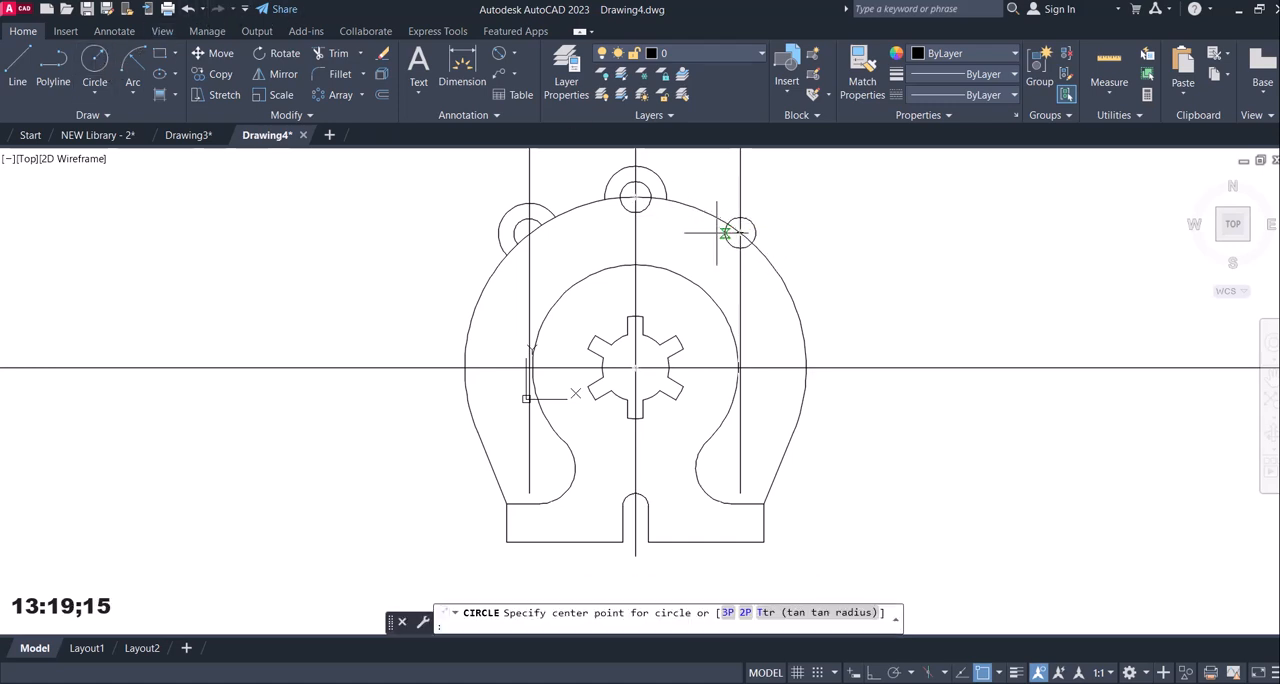
click(740, 233)
text(1)
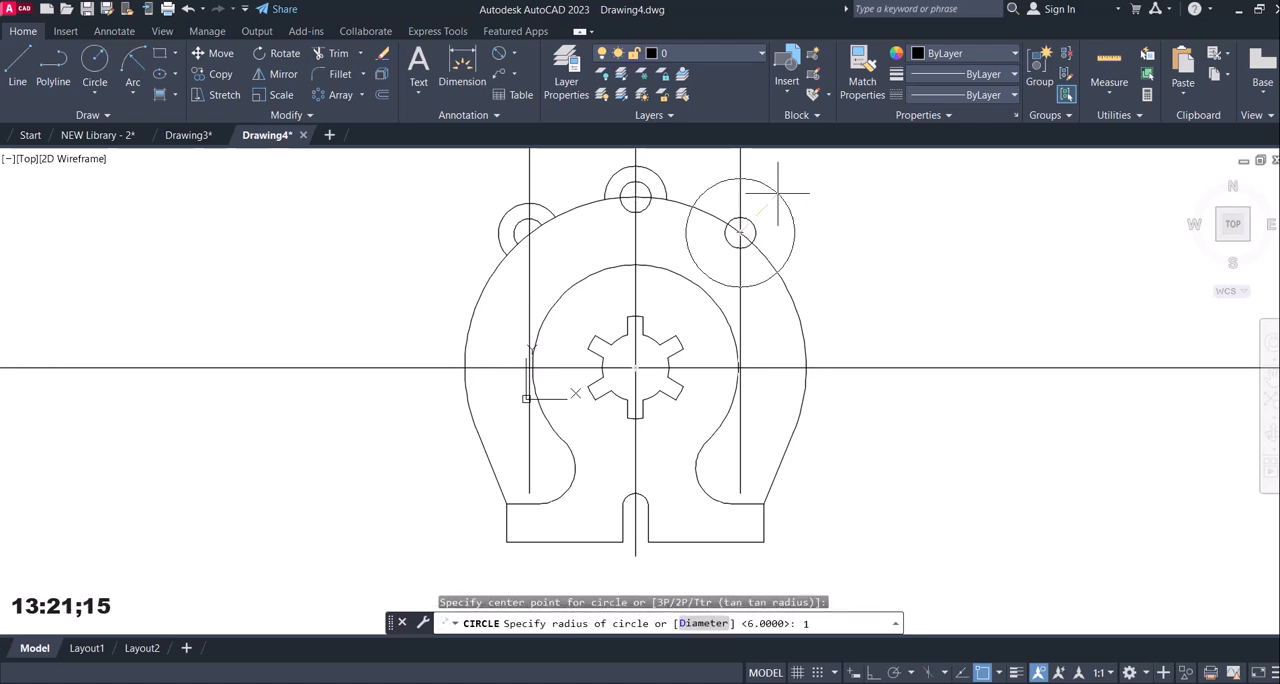
text(2)
key(Return)
Trim away the portions of the right lug's two circles that lie inside the R66.4 arc.
text(tr)
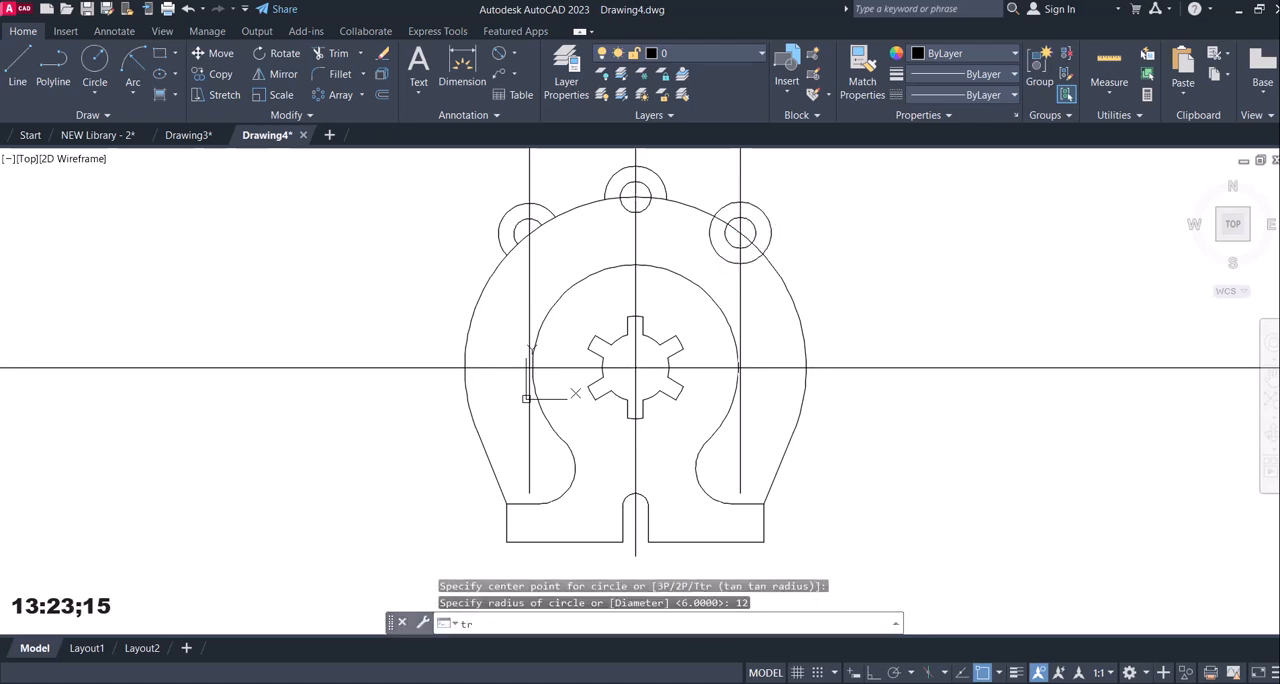
key(Return)
click(750, 259)
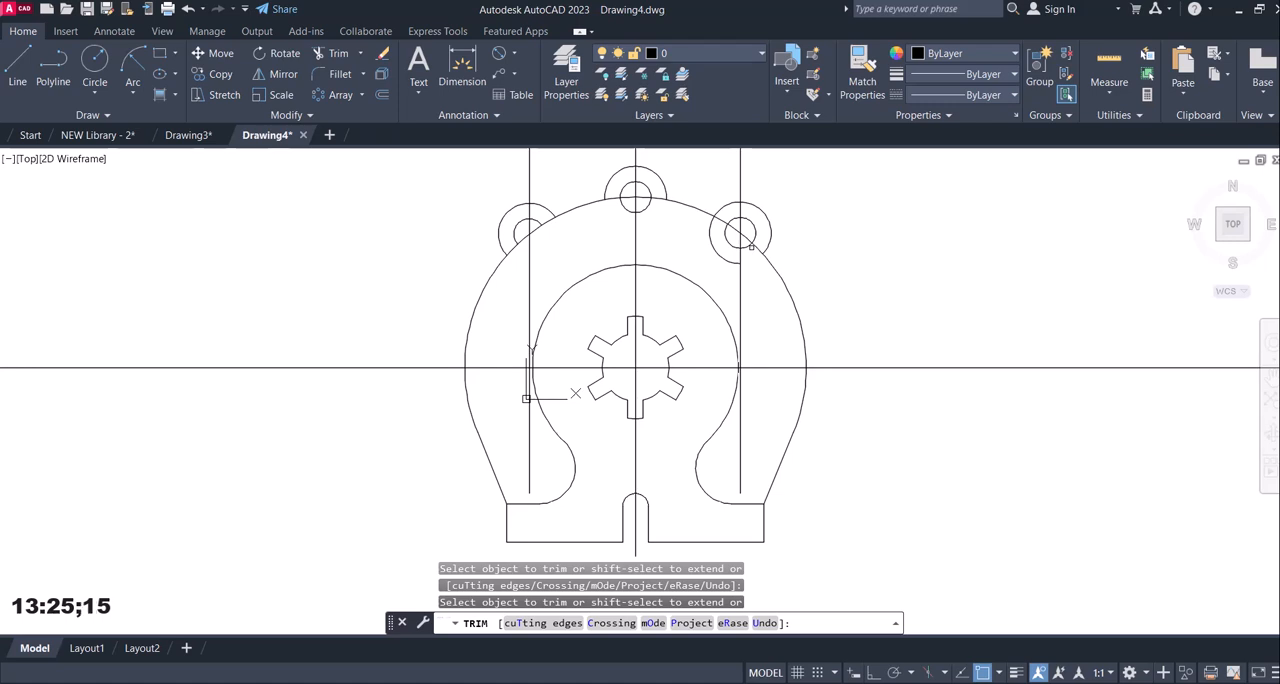
click(750, 249)
click(746, 248)
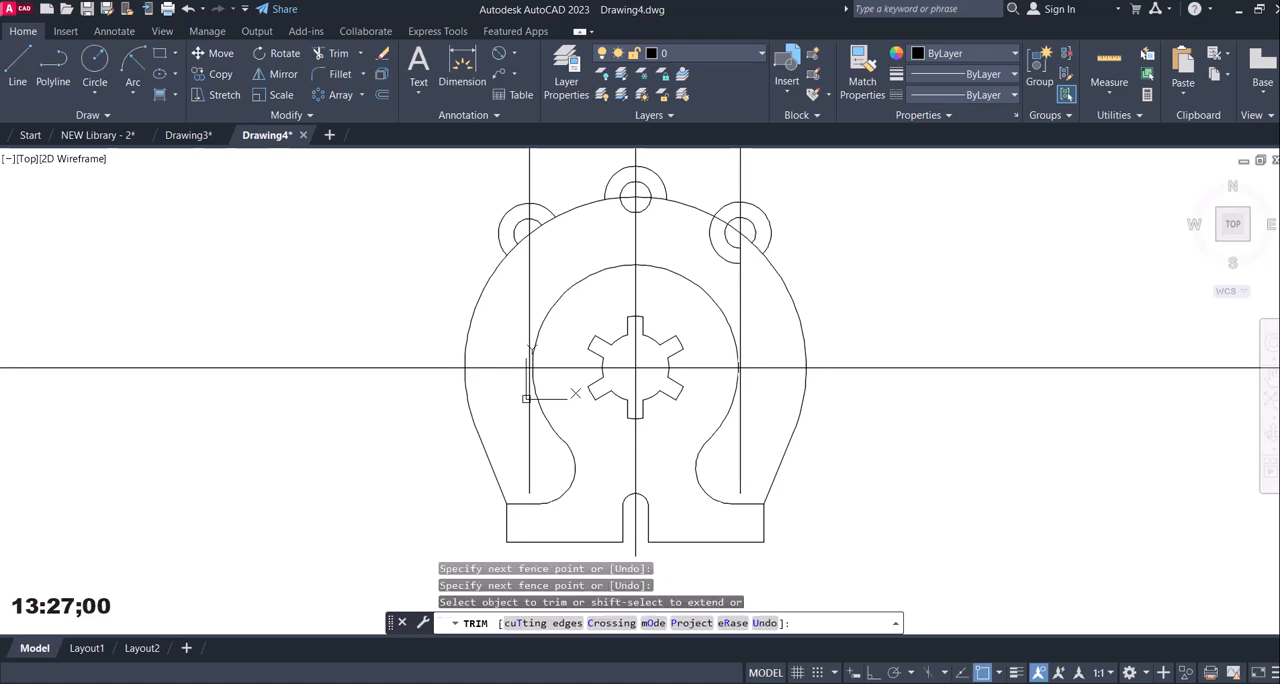
click(731, 260)
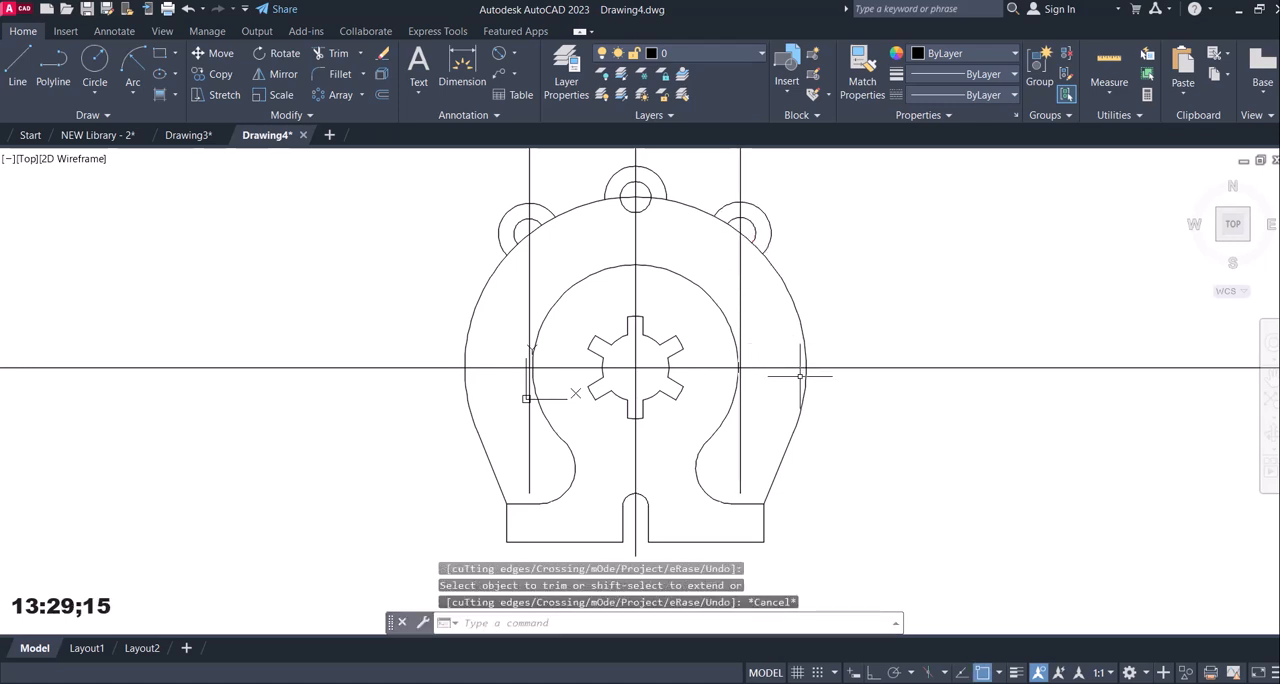
key(Escape)
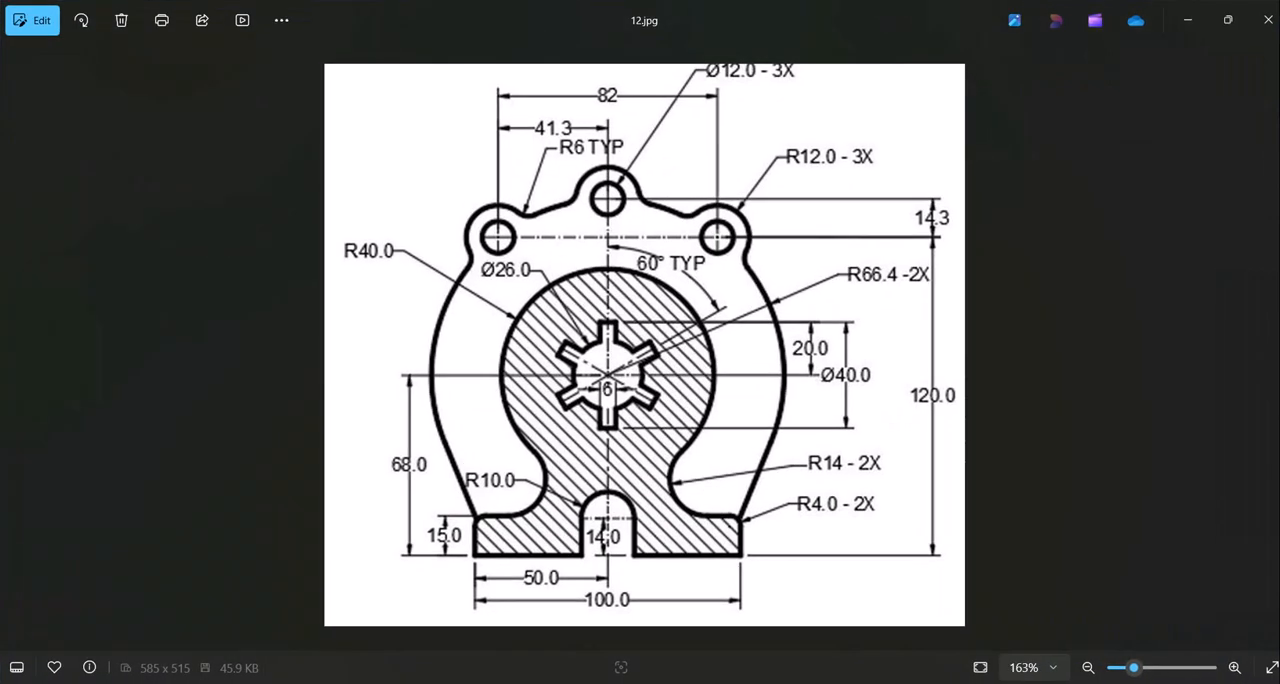
With ortho on and object snap off, shorten the lower ends of both side vertical construction lines to just below the side lugs.
click(680, 682)
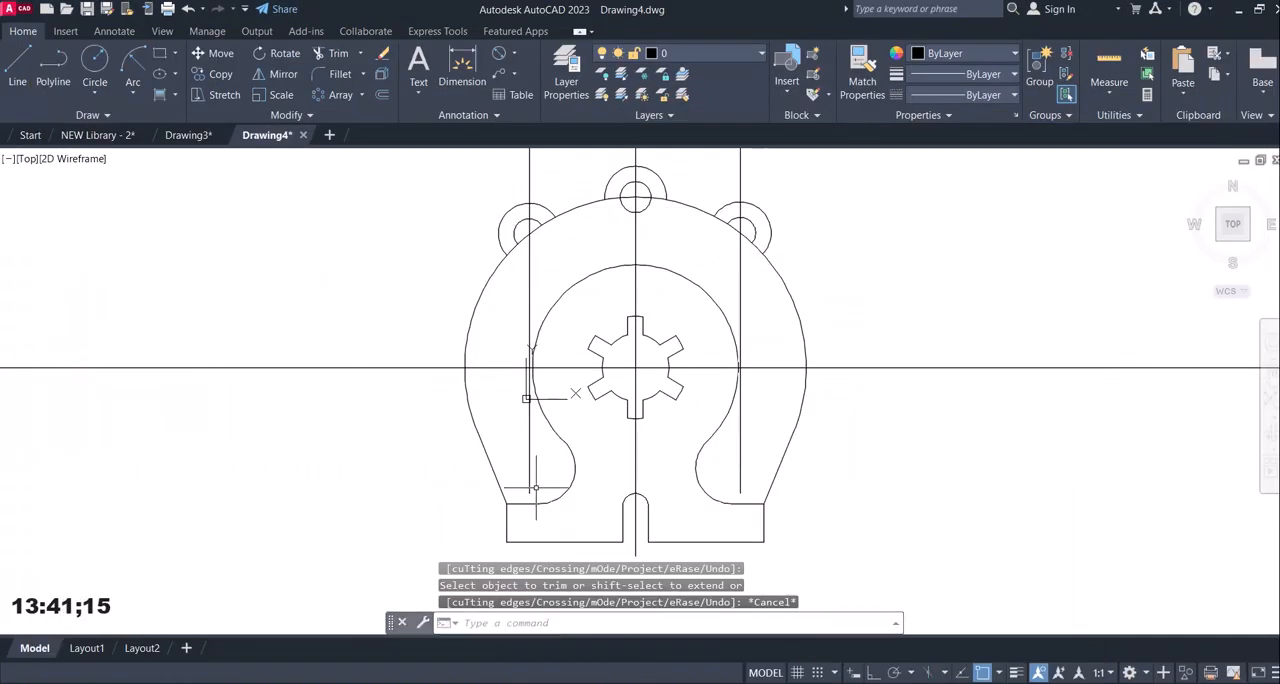
click(528, 491)
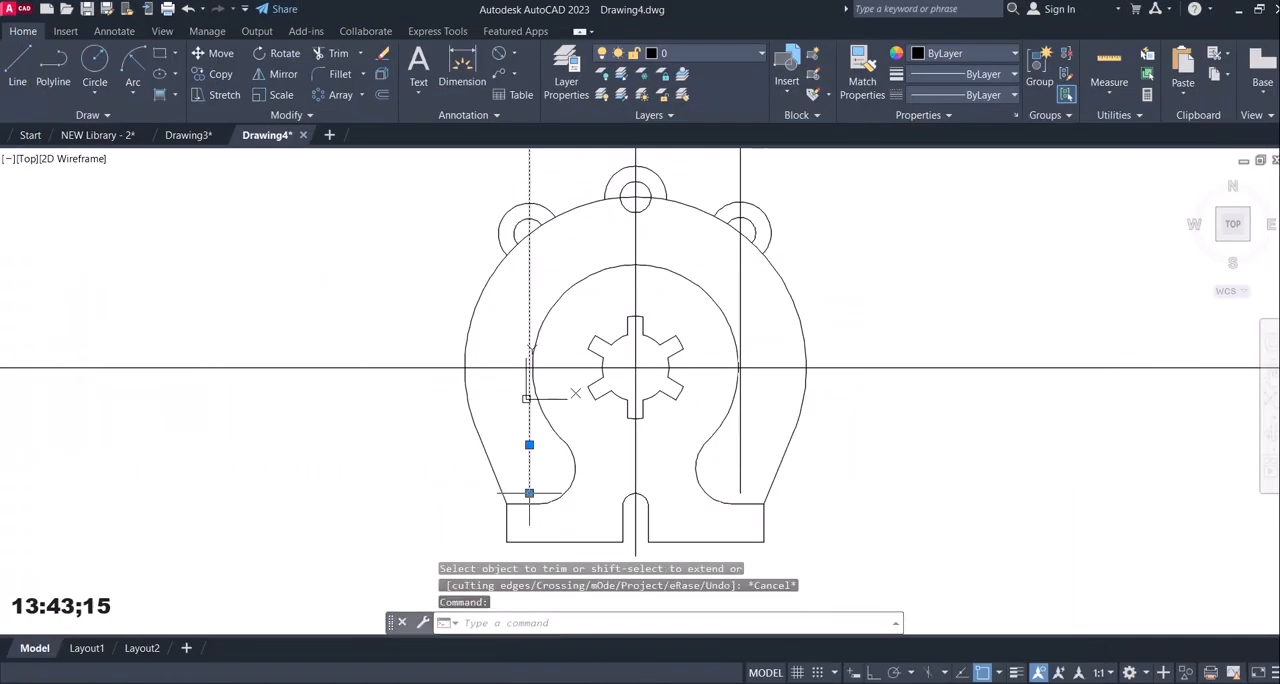
click(529, 492)
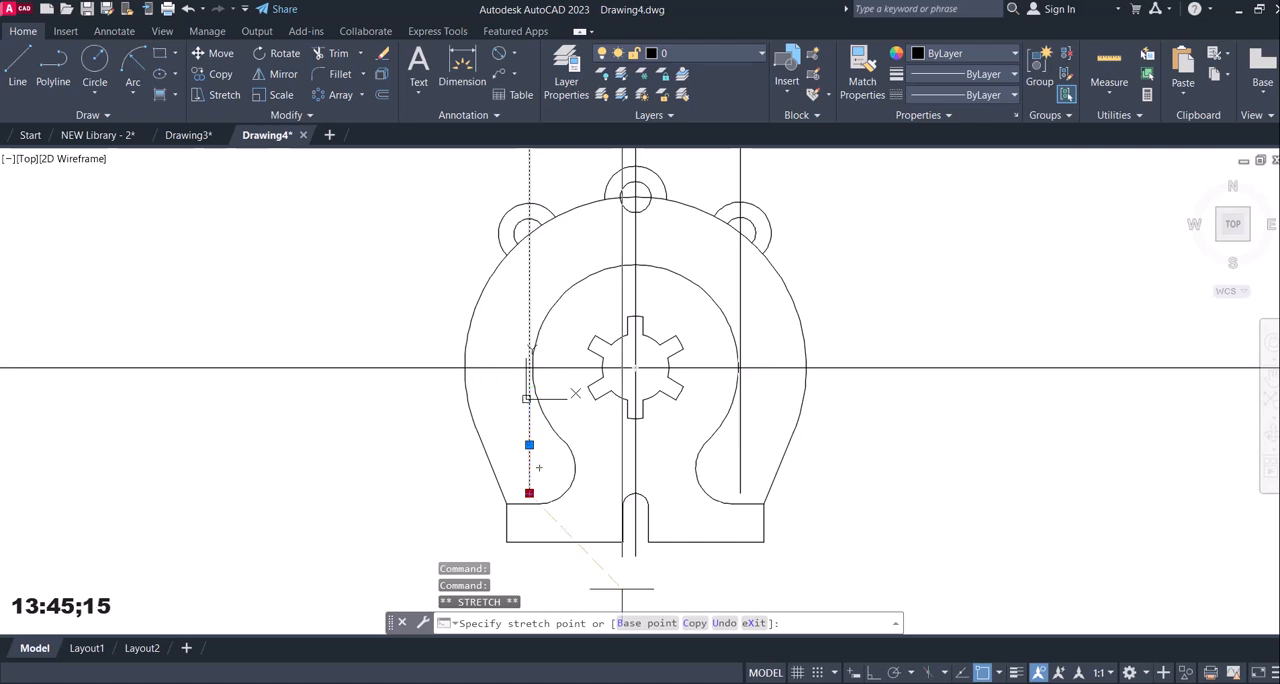
click(872, 675)
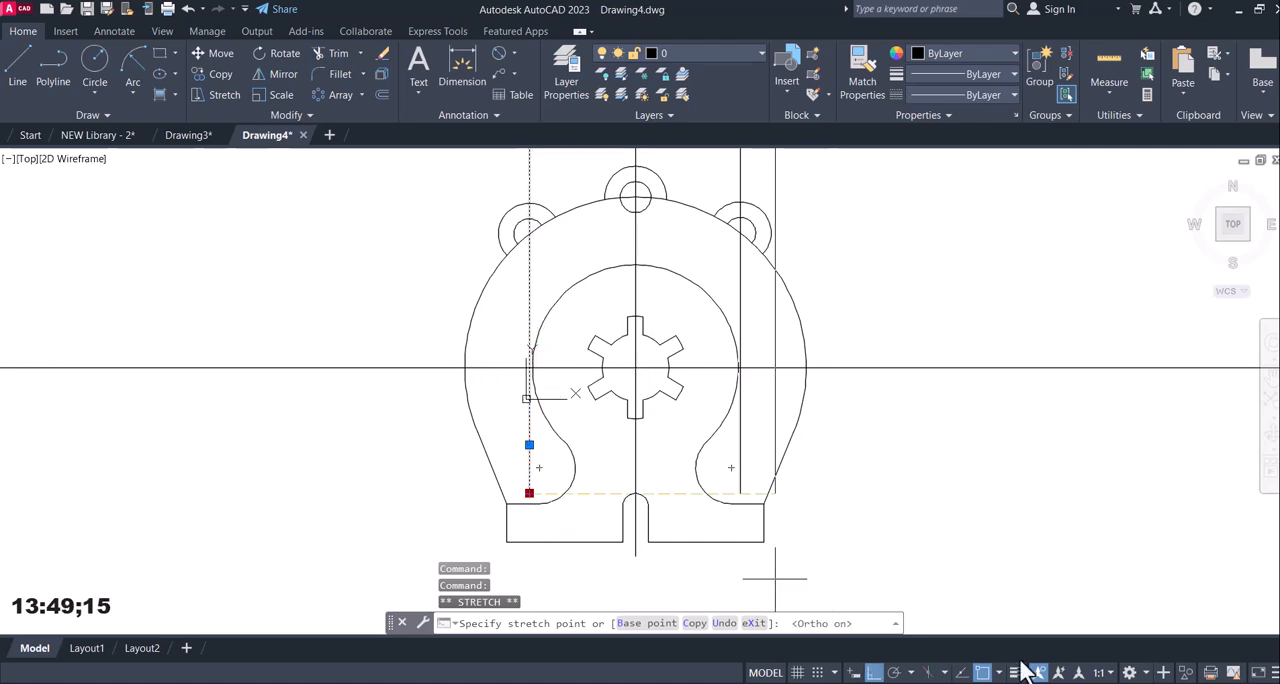
click(983, 672)
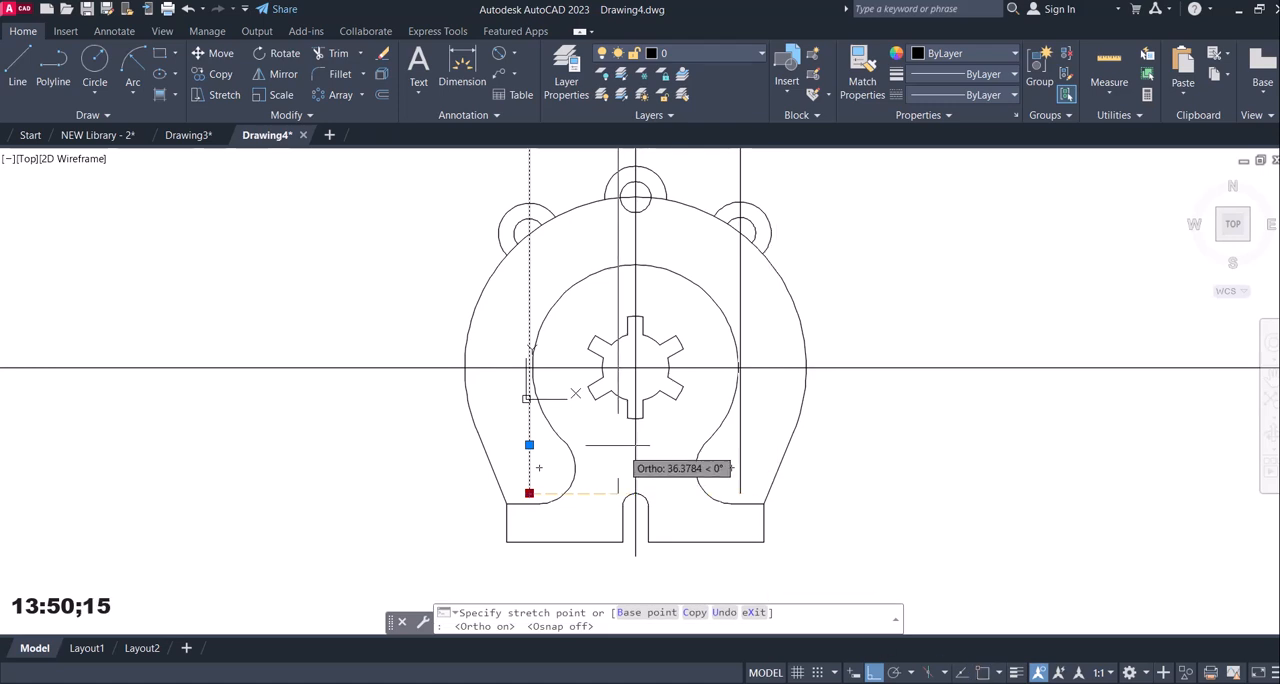
click(529, 270)
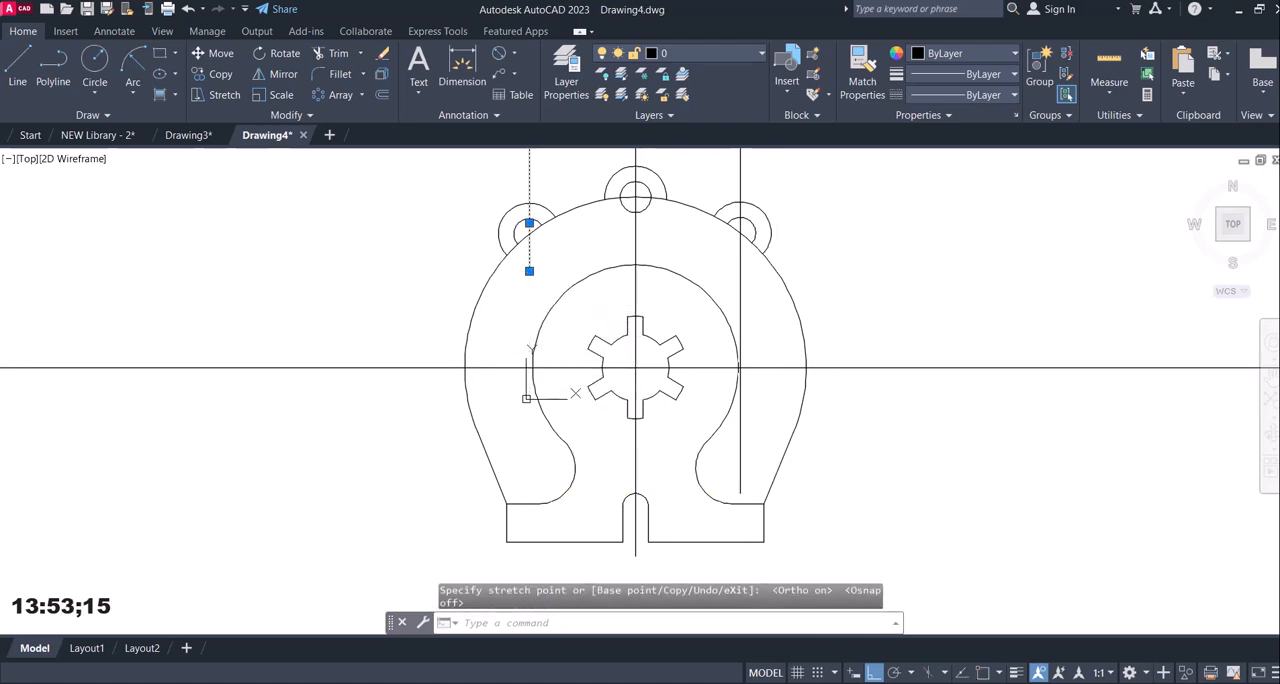
key(Escape)
click(740, 455)
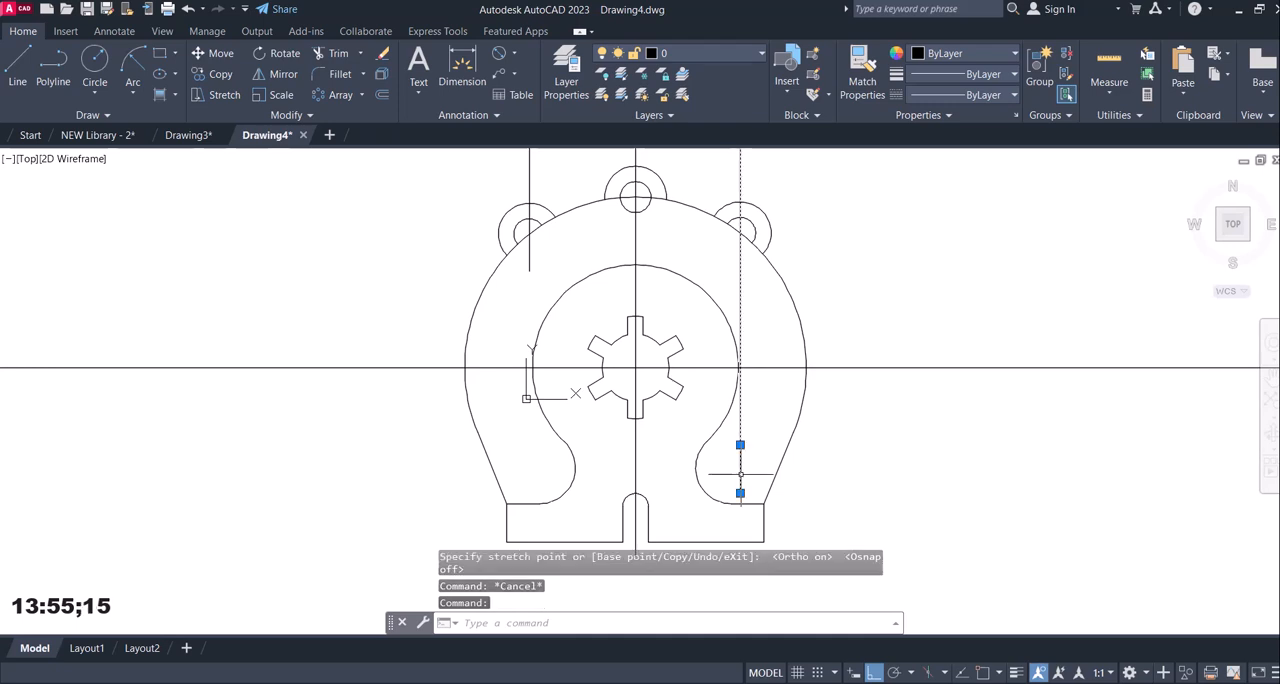
click(740, 493)
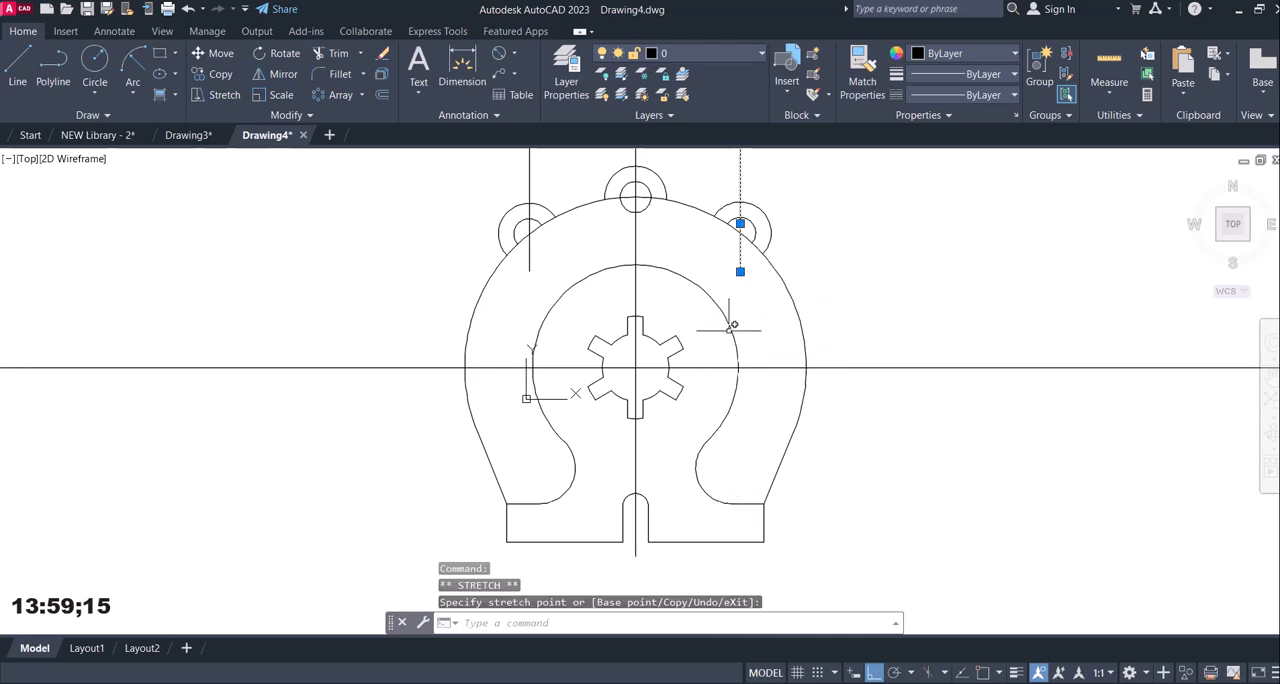
Draw a temporary rectangle enclosing the whole part with a small margin on every side.
scroll(733, 325, down, 4)
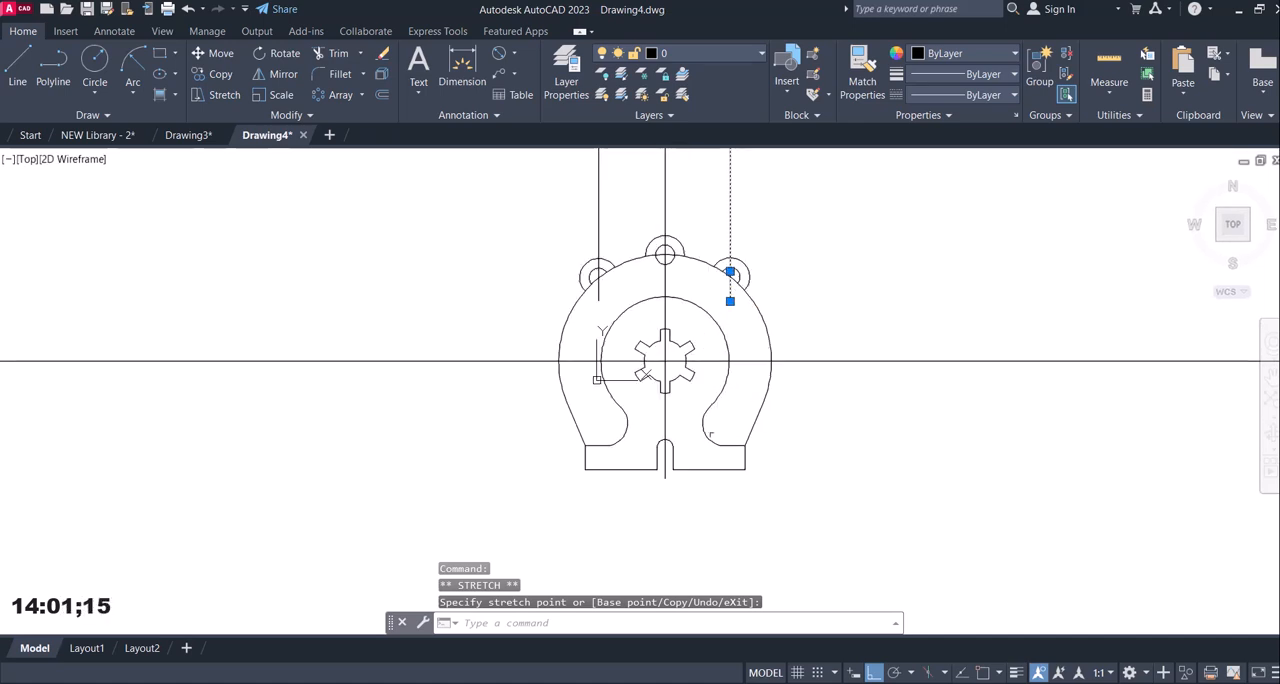
click(159, 53)
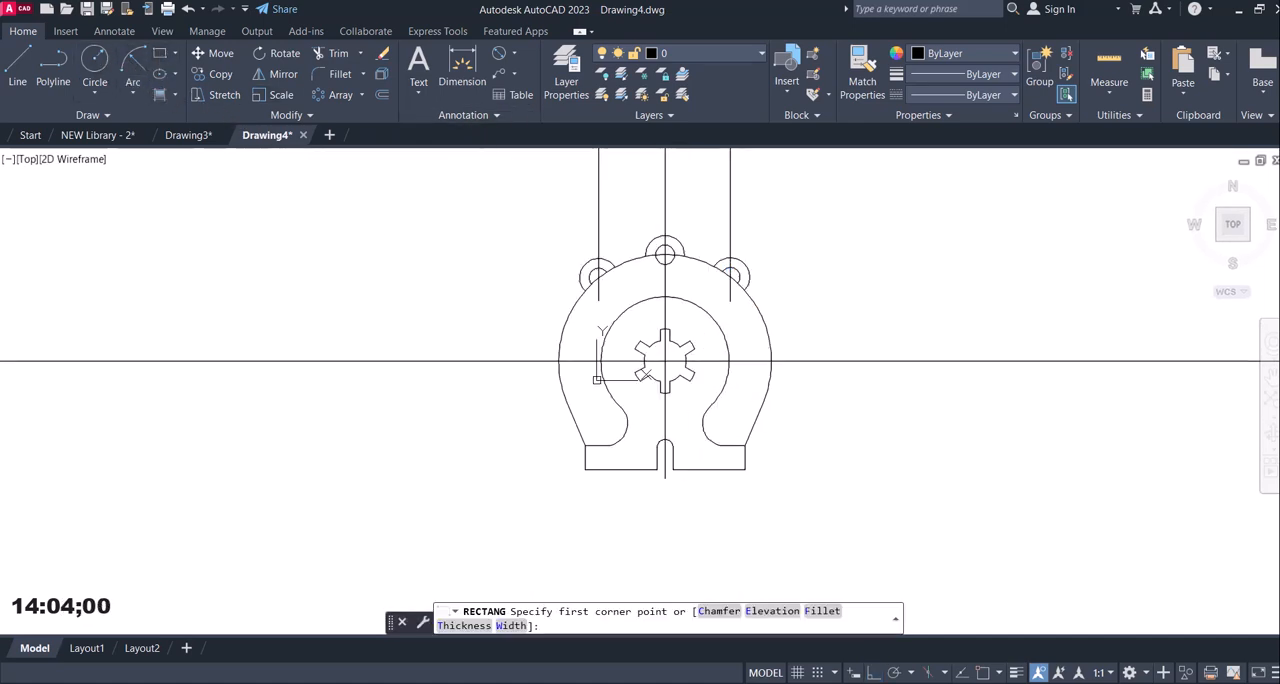
click(161, 52)
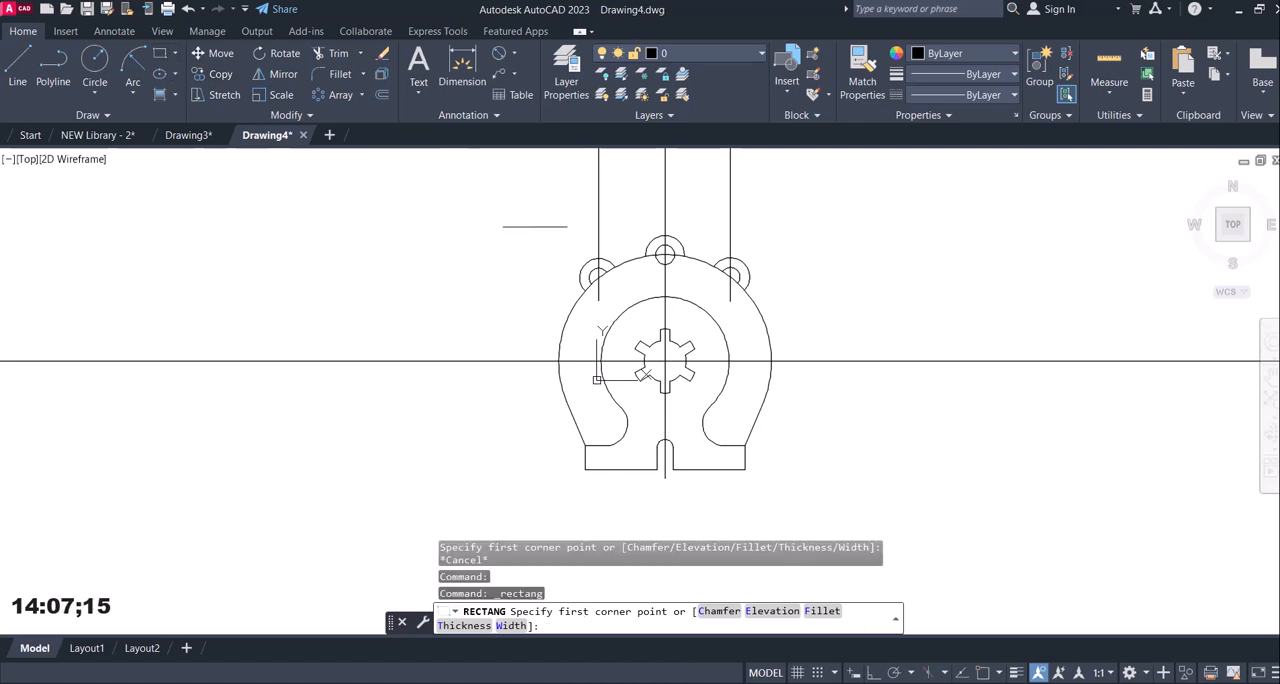
click(545, 222)
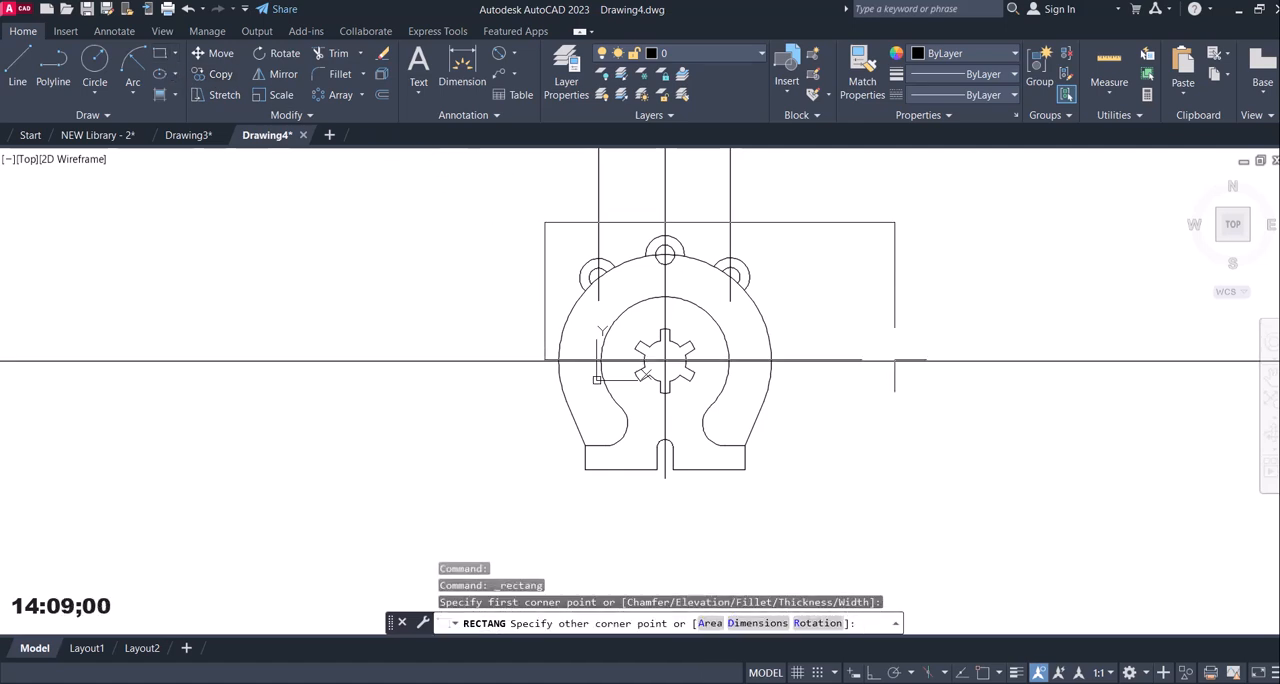
click(786, 487)
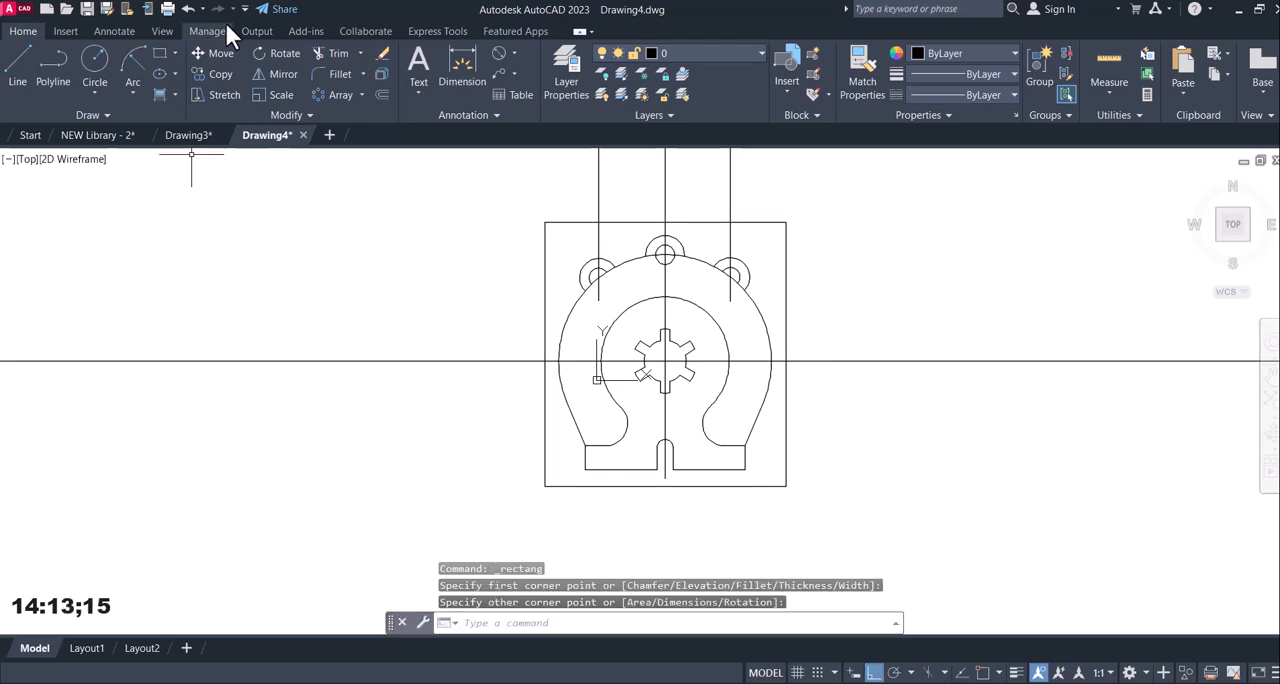
Trim the horizontal and three vertical centre lines where they extend outside the rectangle, and delete the rectangle.
click(336, 53)
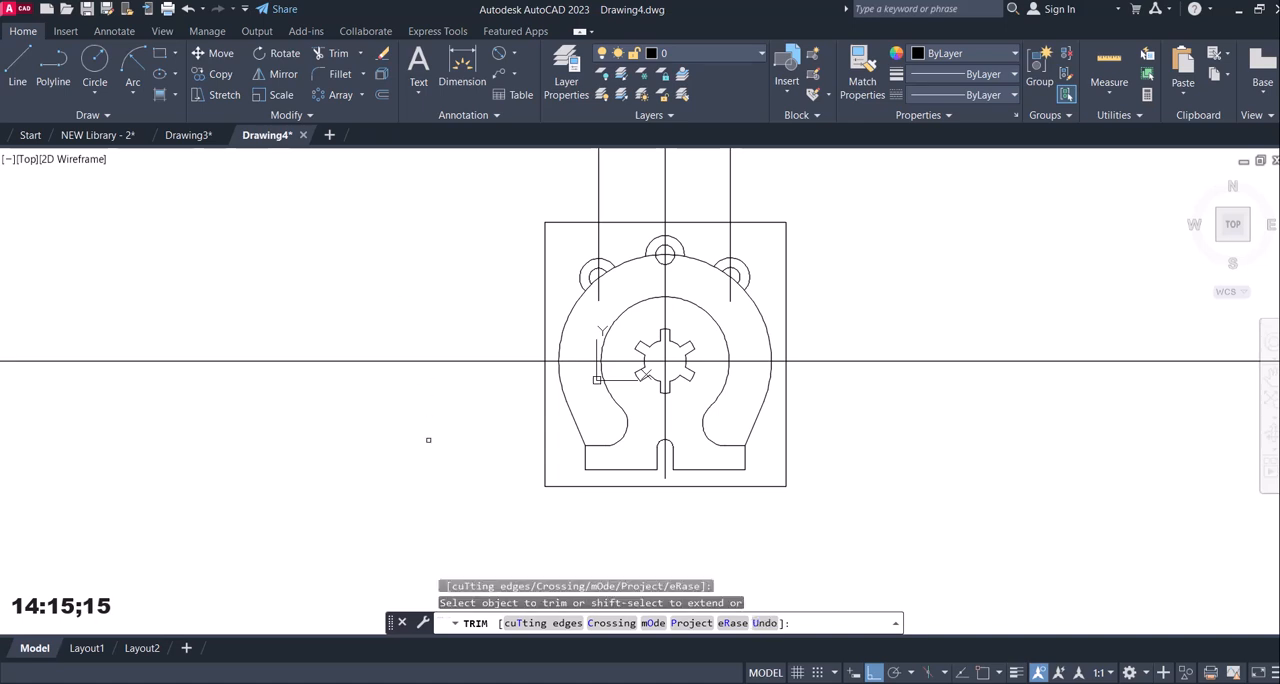
click(405, 303)
click(381, 394)
key(Return)
click(857, 408)
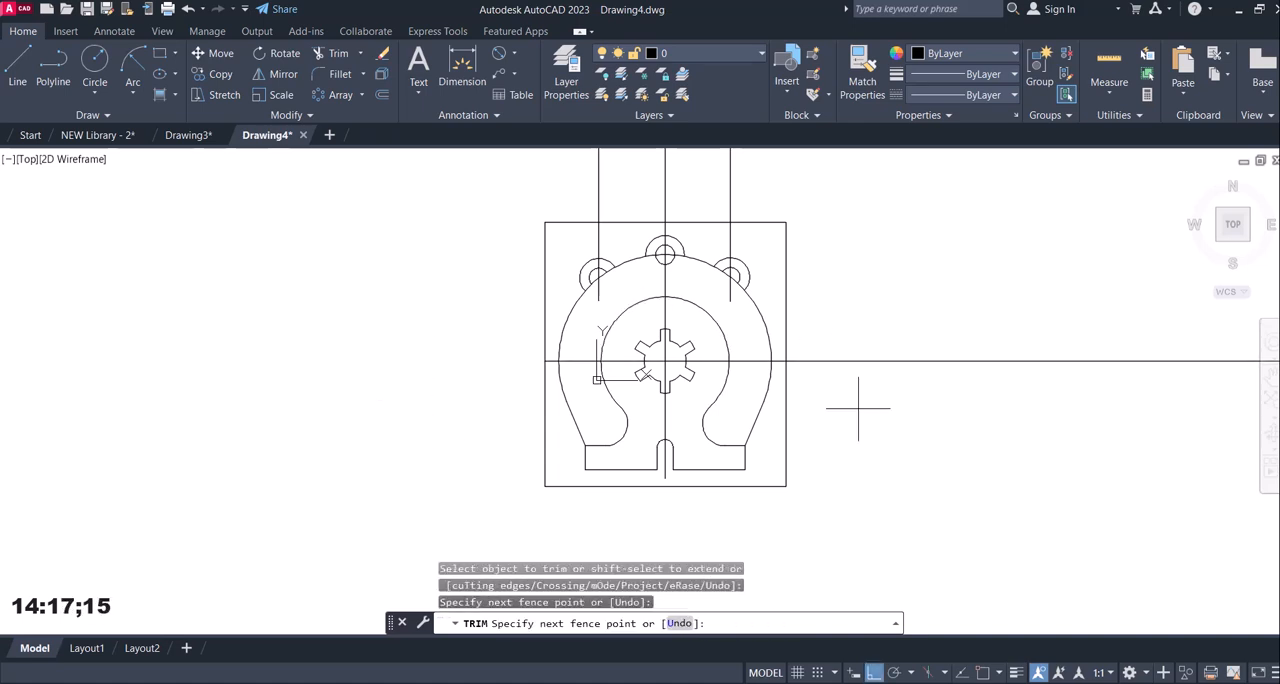
click(845, 290)
click(782, 178)
click(544, 180)
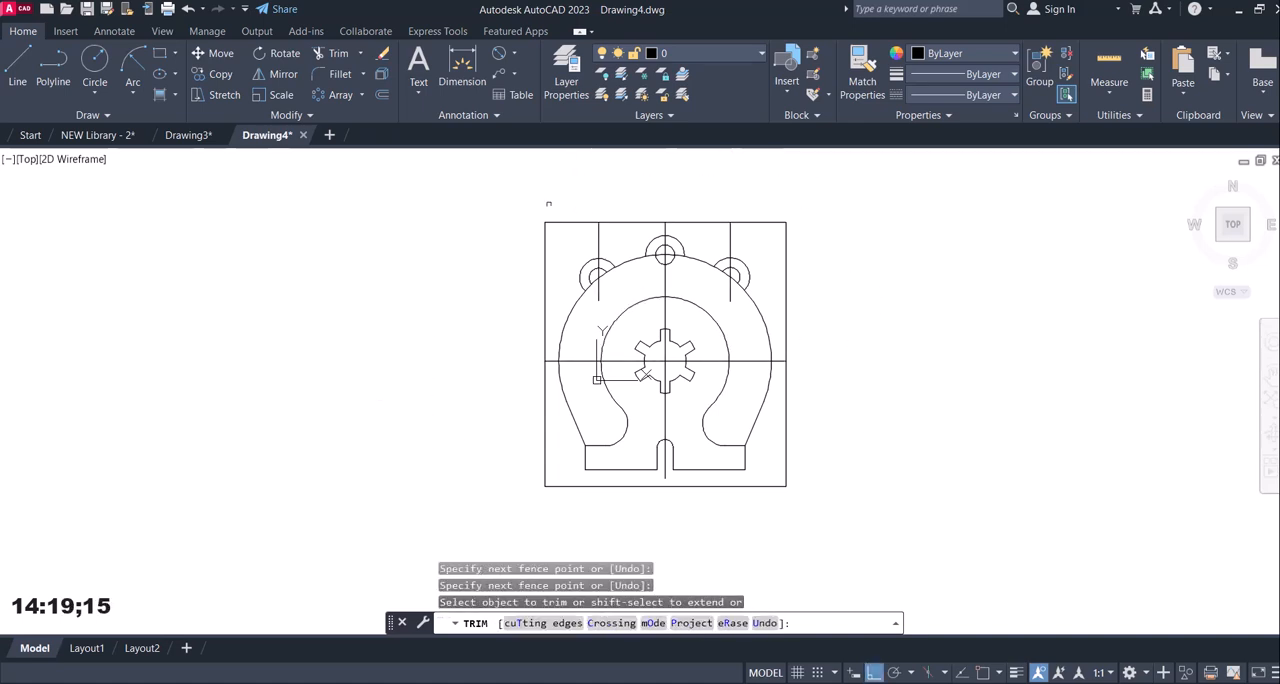
key(Escape)
click(786, 327)
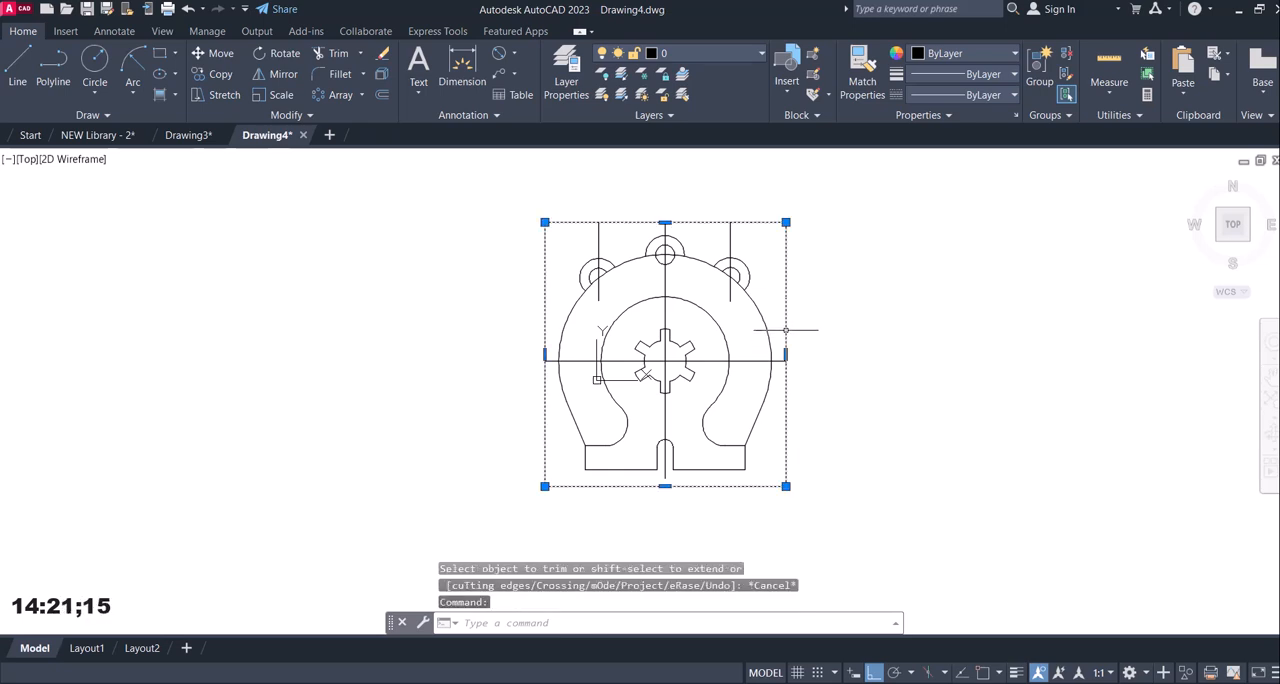
key(Delete)
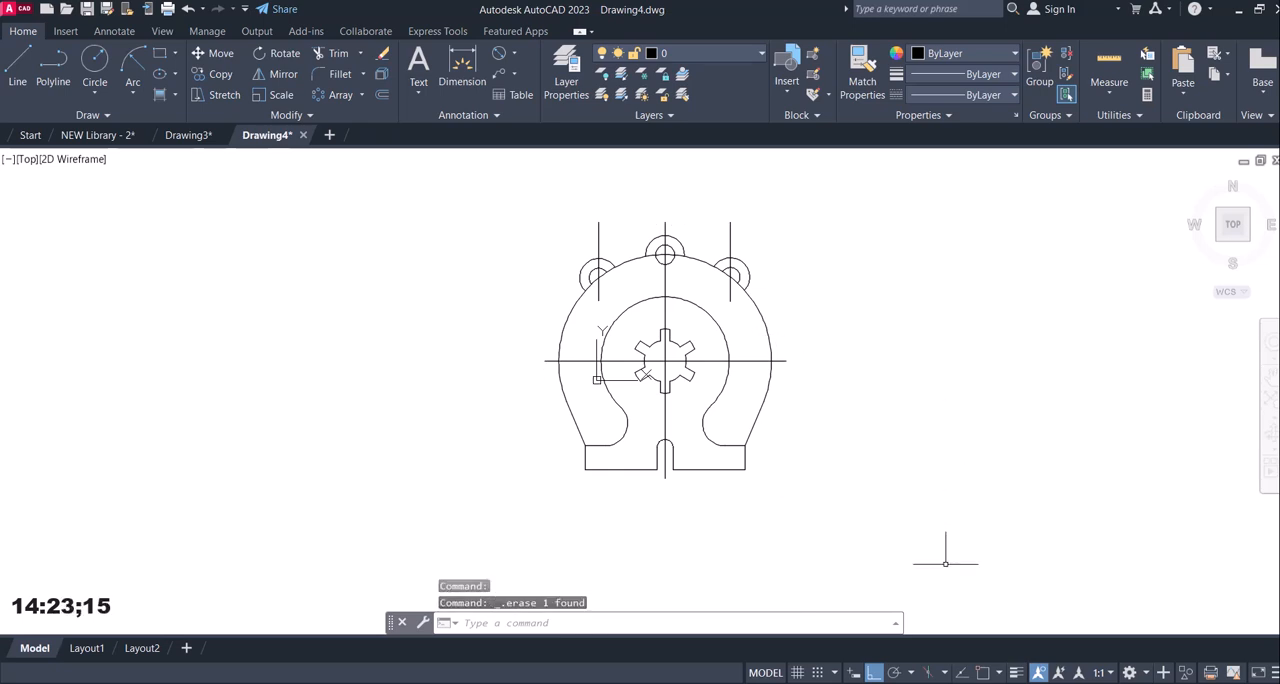
Start a hatch for the sectioned area shown in reference image 12.jpg, using the STEEL pattern.
click(843, 683)
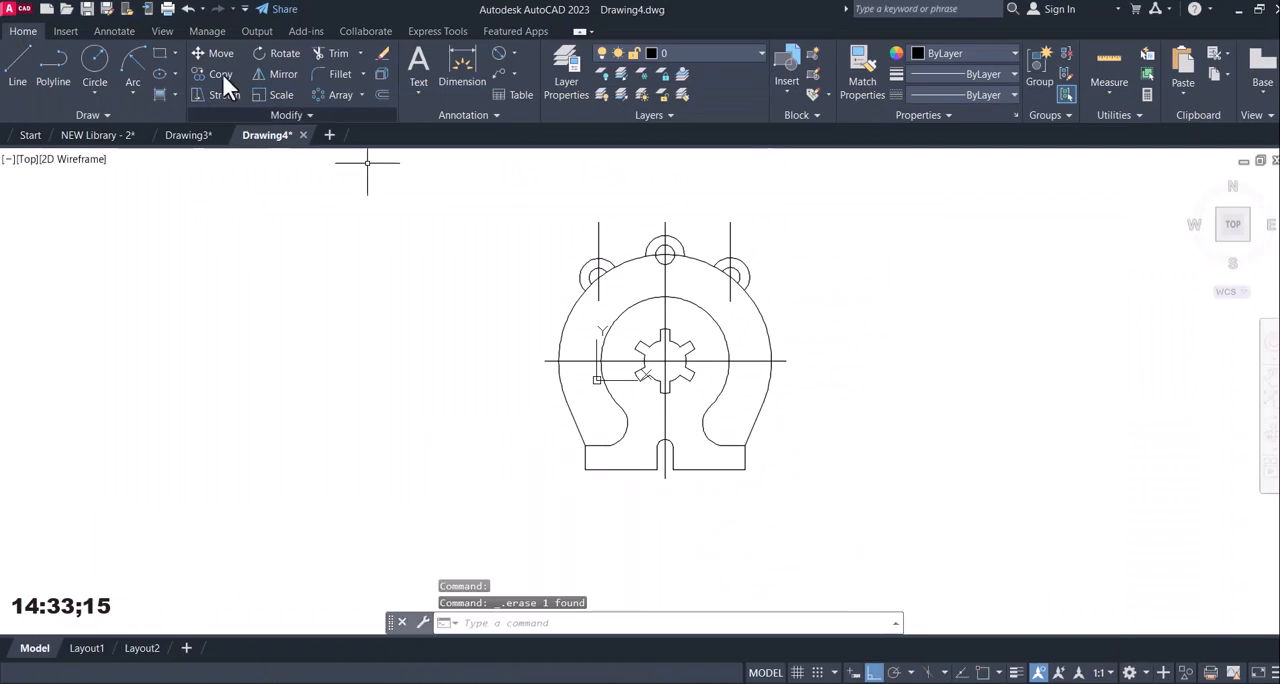
click(176, 92)
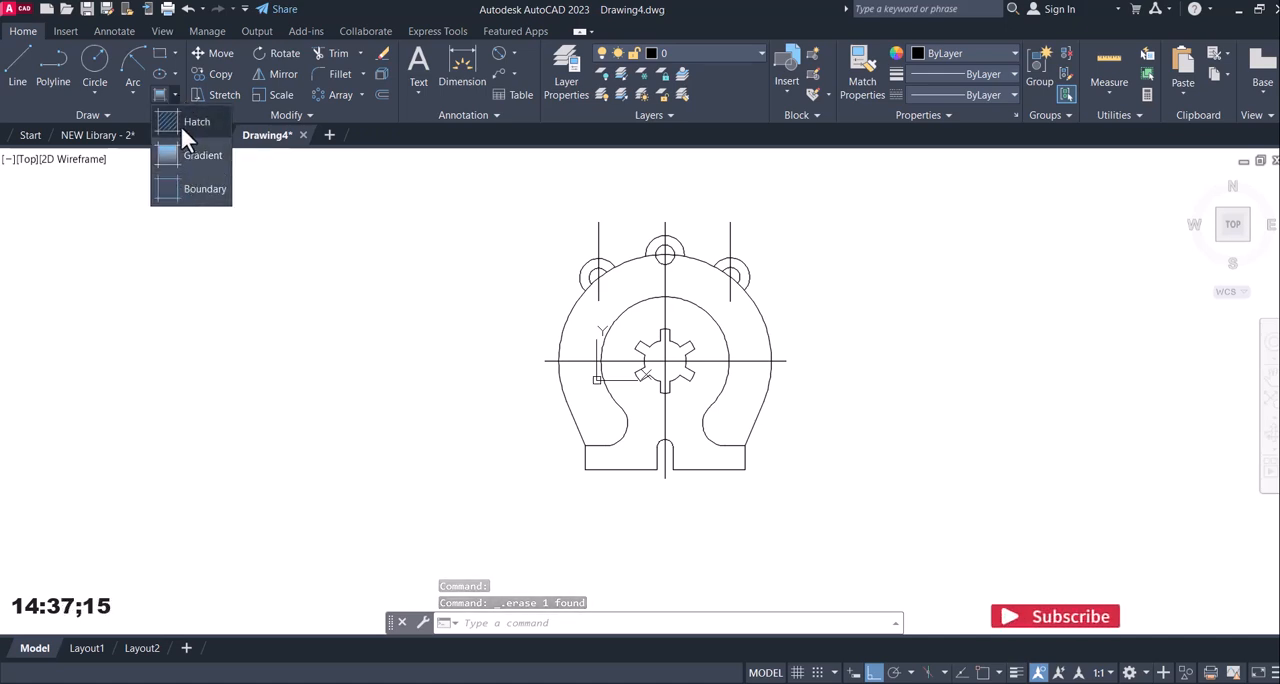
click(175, 122)
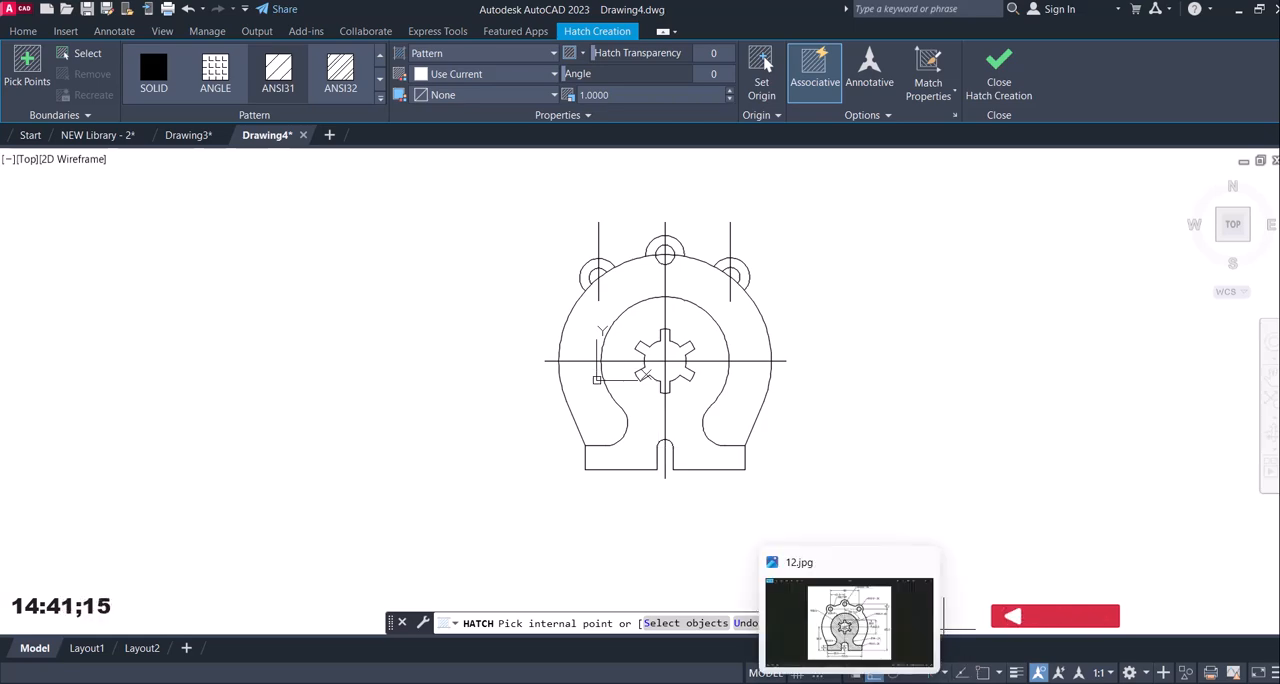
click(850, 682)
key(alt+Tab)
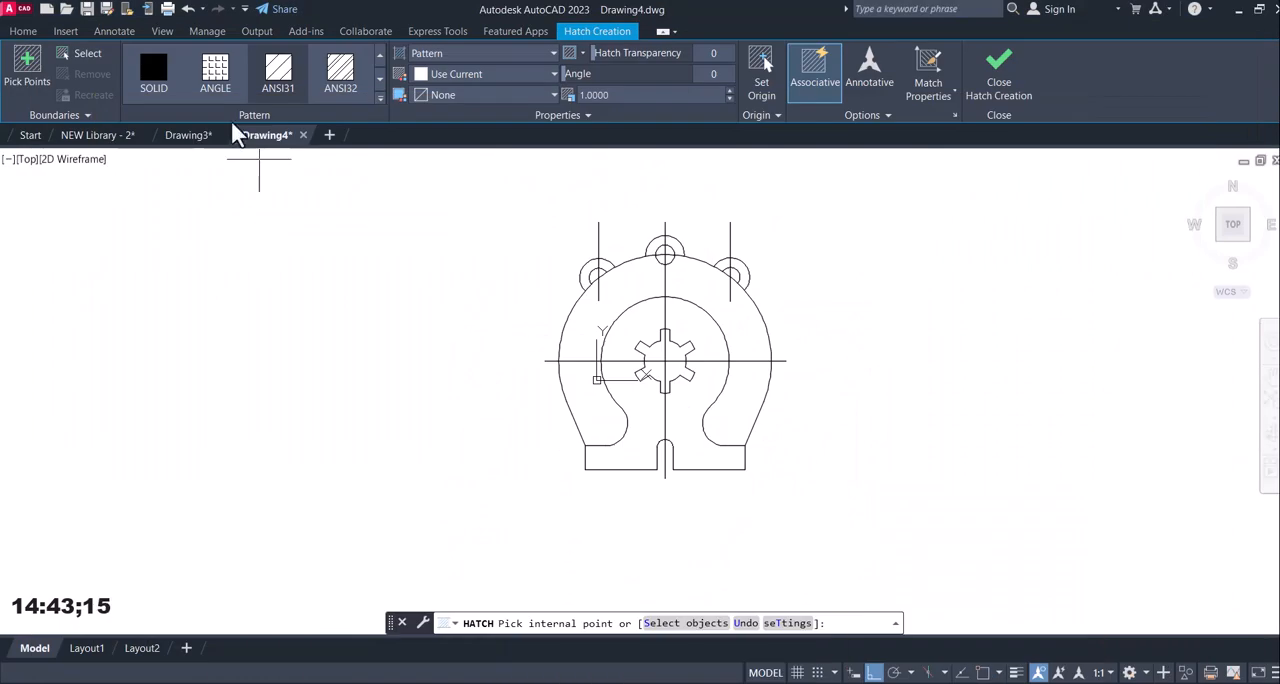
click(381, 110)
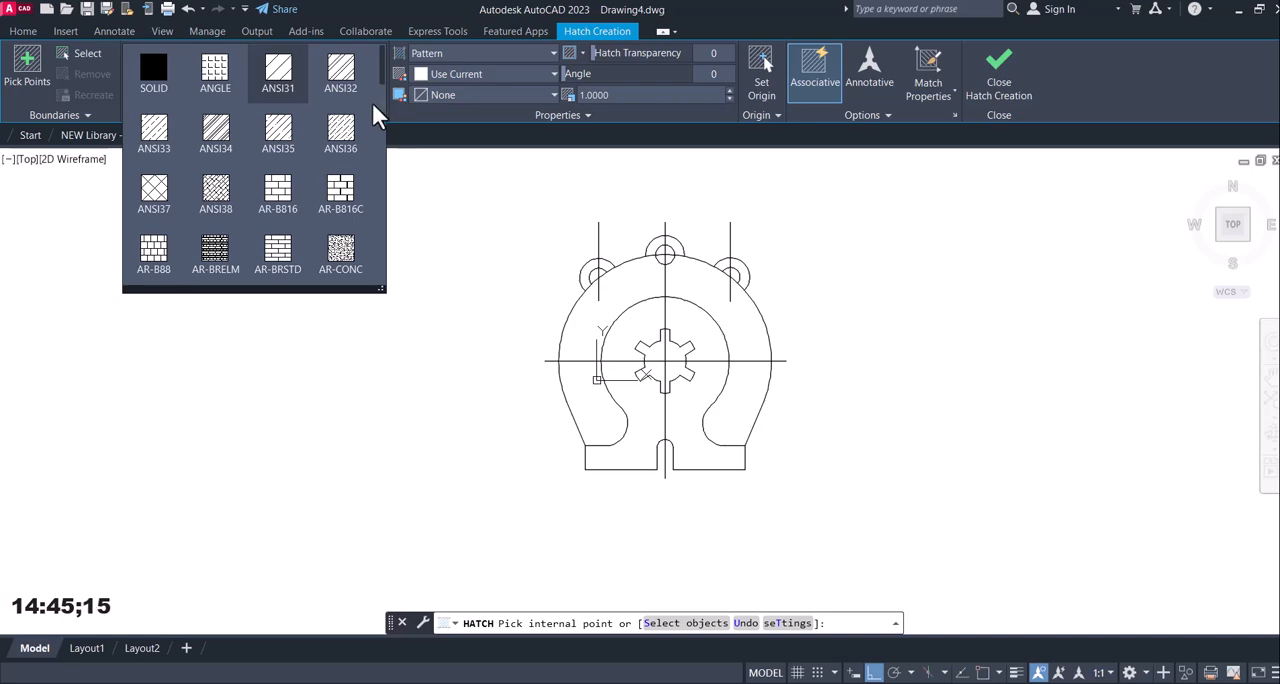
scroll(240, 190, down, 6)
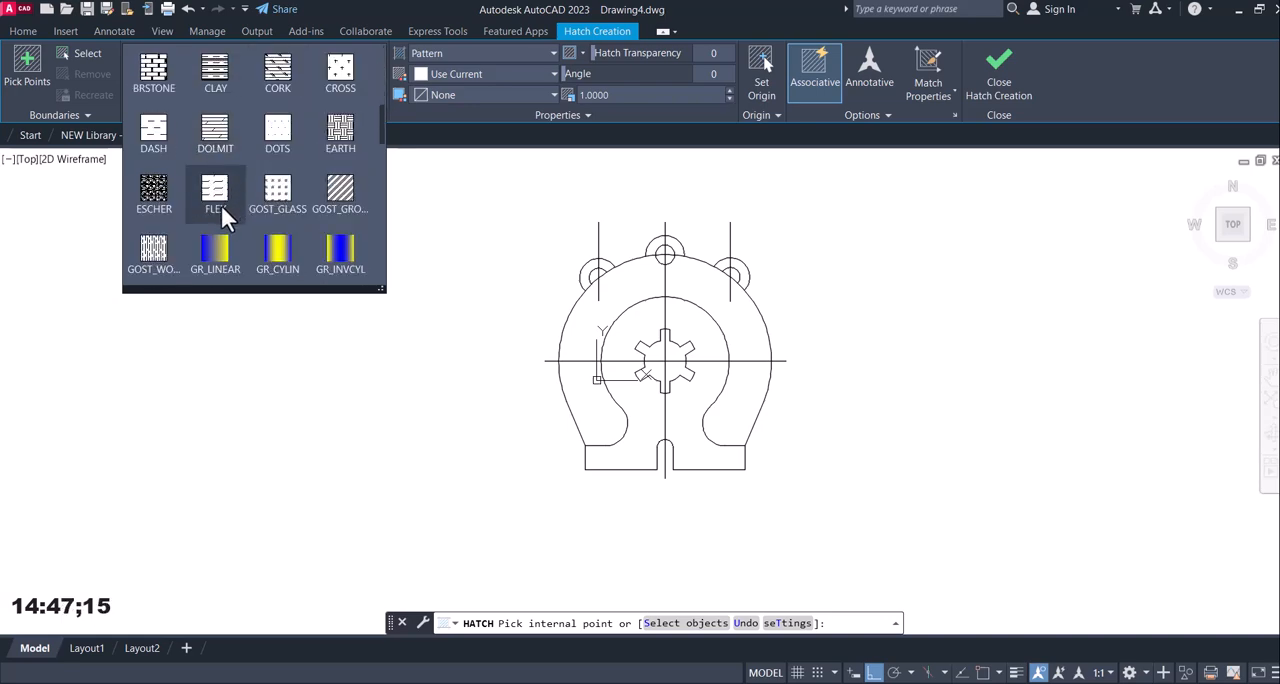
scroll(190, 200, down, 11)
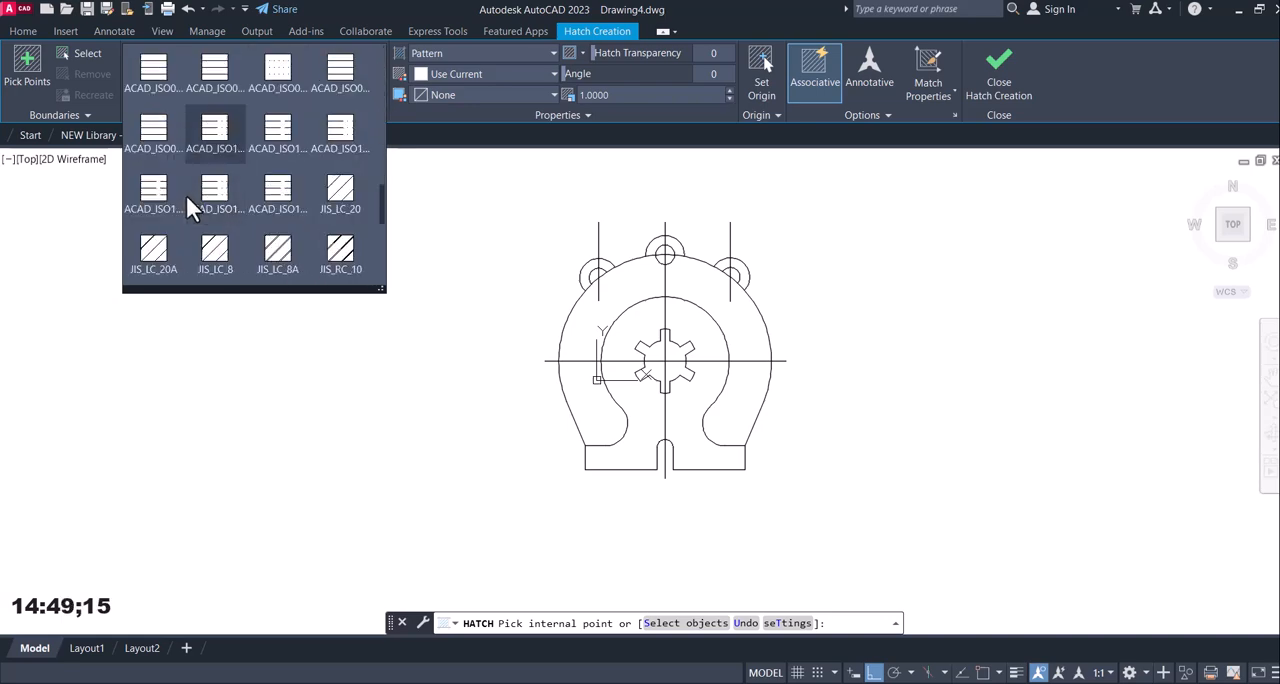
scroll(186, 195, down, 6)
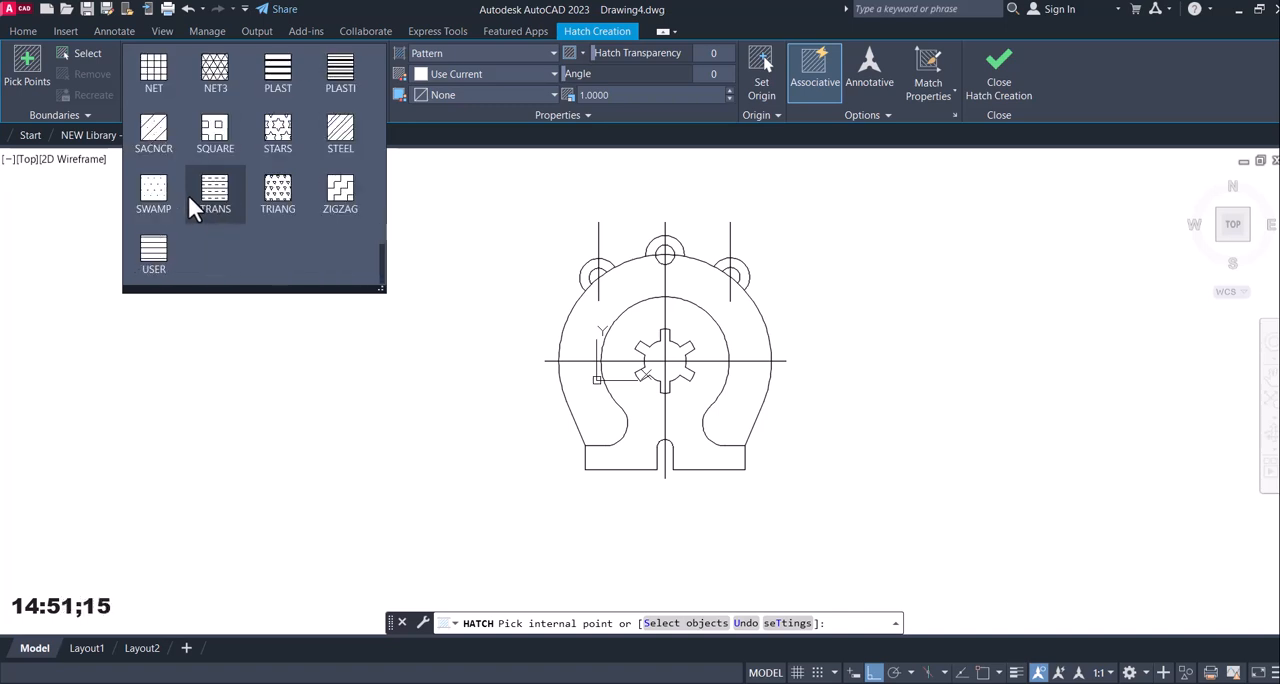
scroll(278, 162, up, 1)
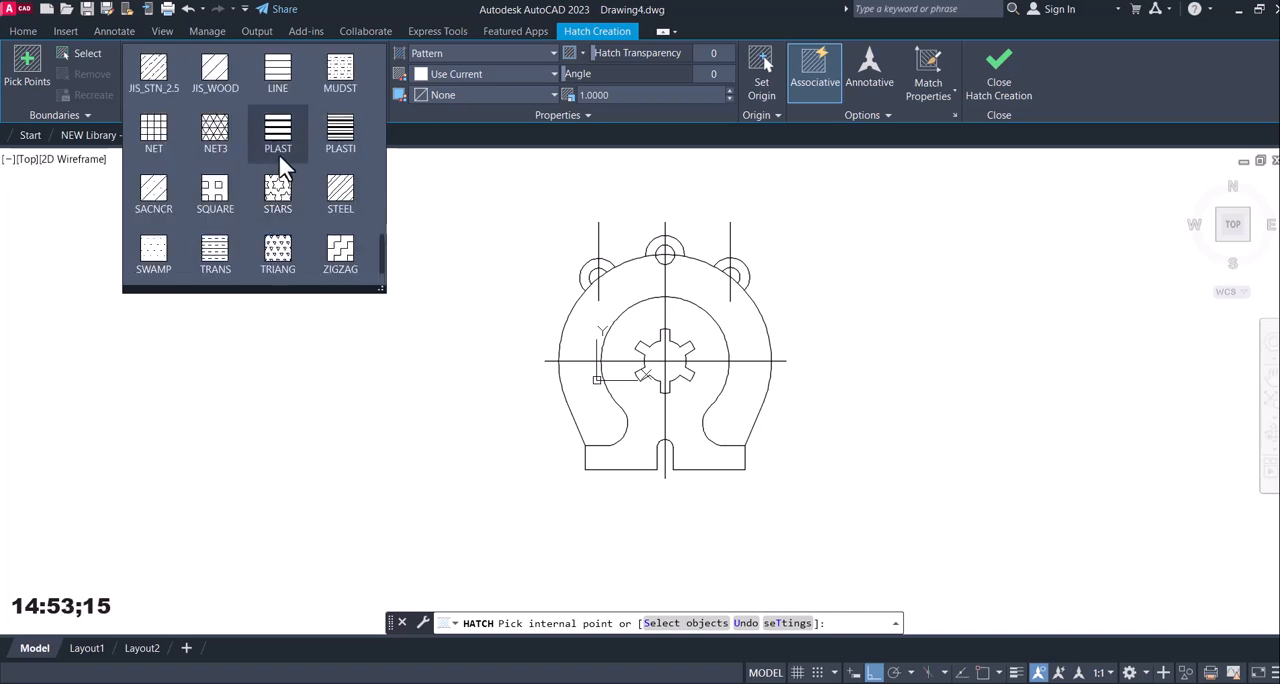
scroll(287, 151, down, 1)
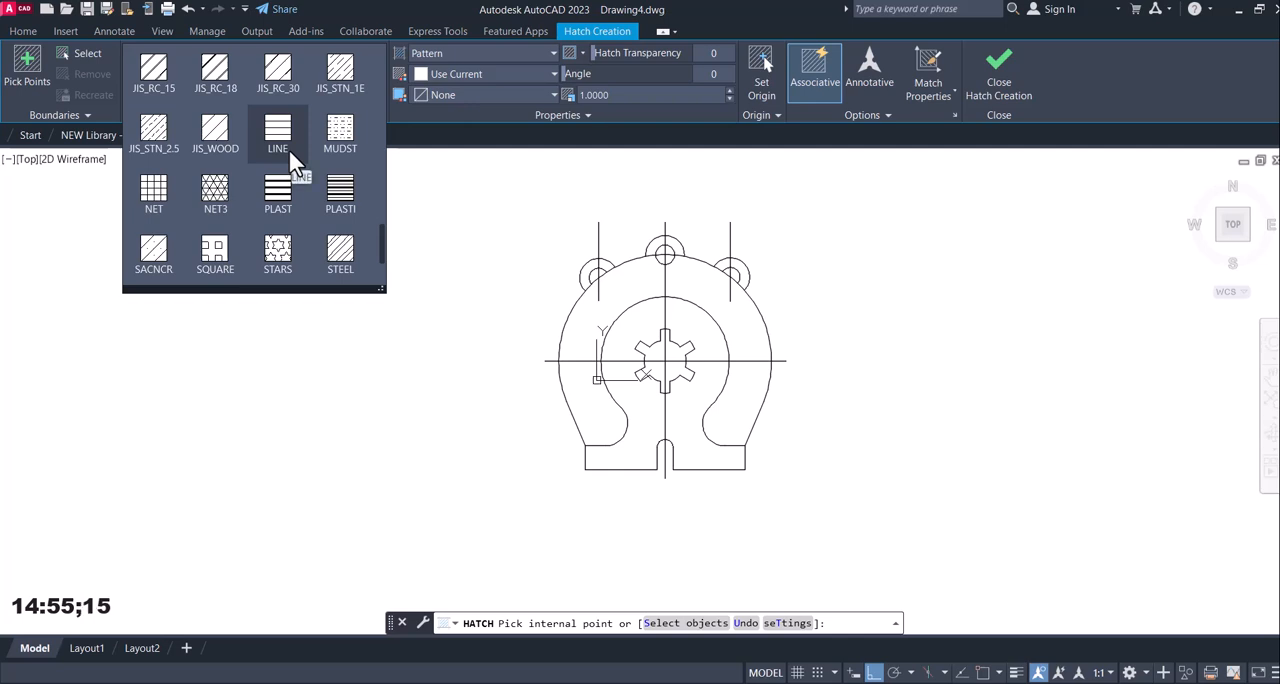
click(340, 140)
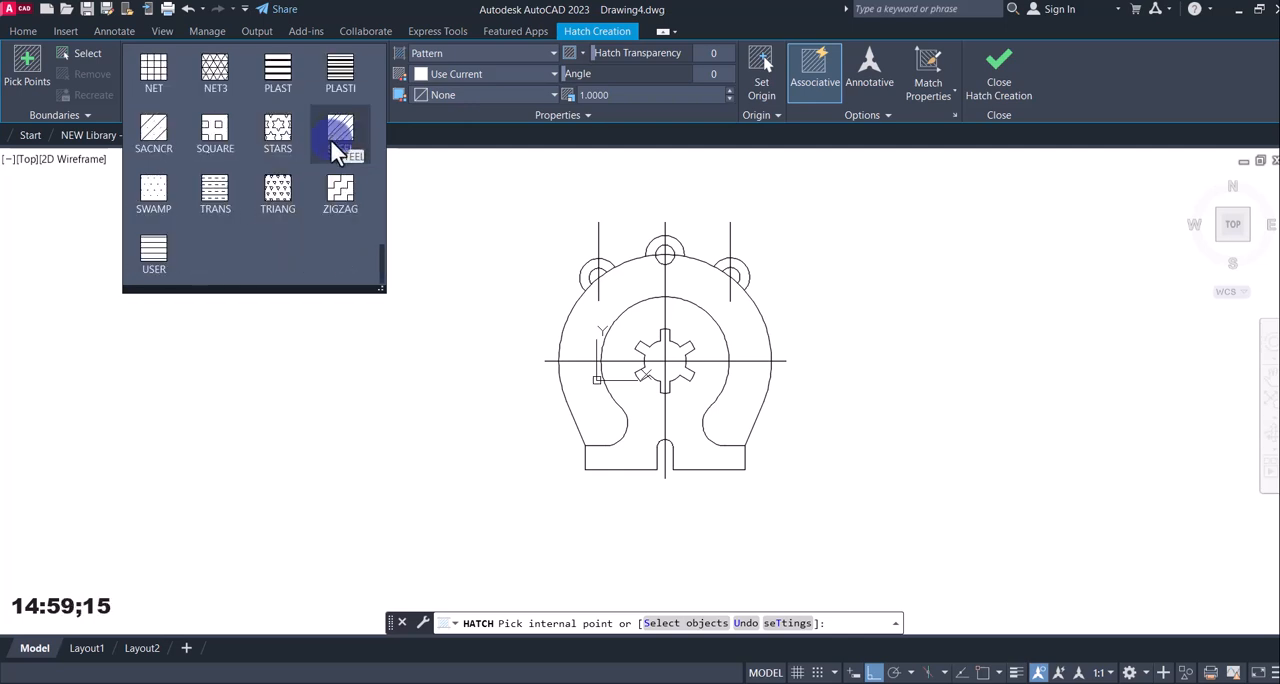
click(341, 135)
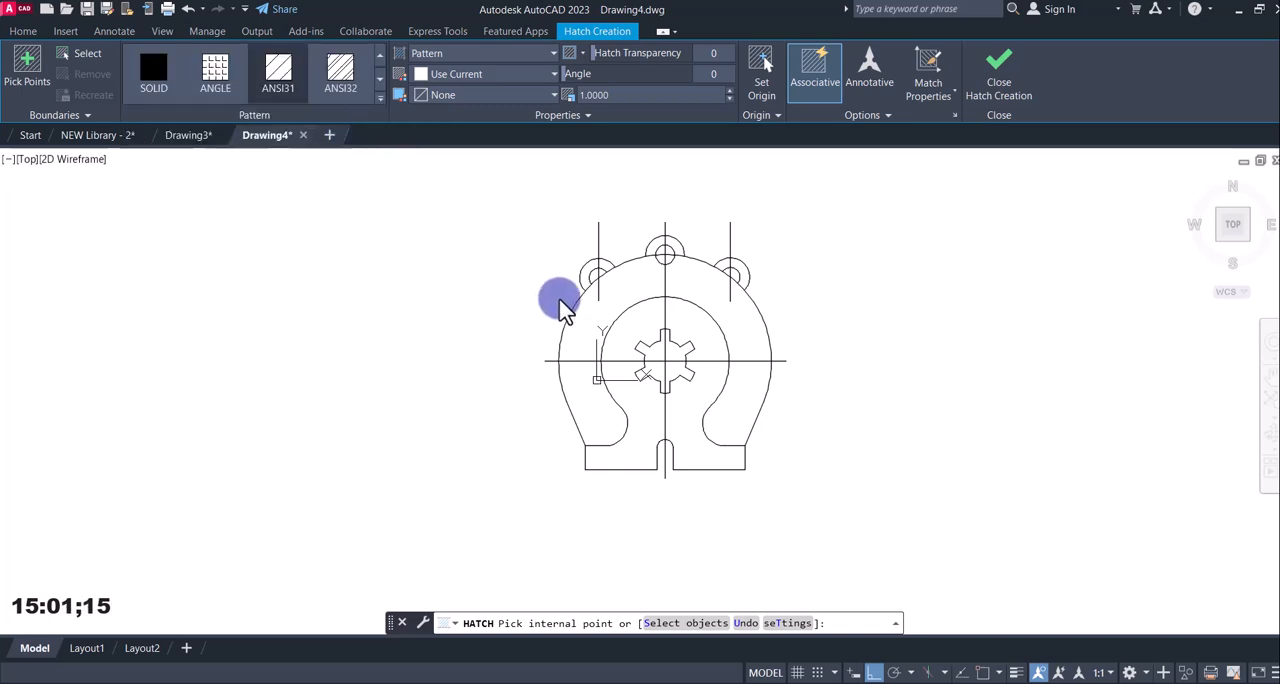
Set the hatch scale to 50 and hatch the upper-left quarter between the R40 arc and the slotted centre hole.
click(629, 323)
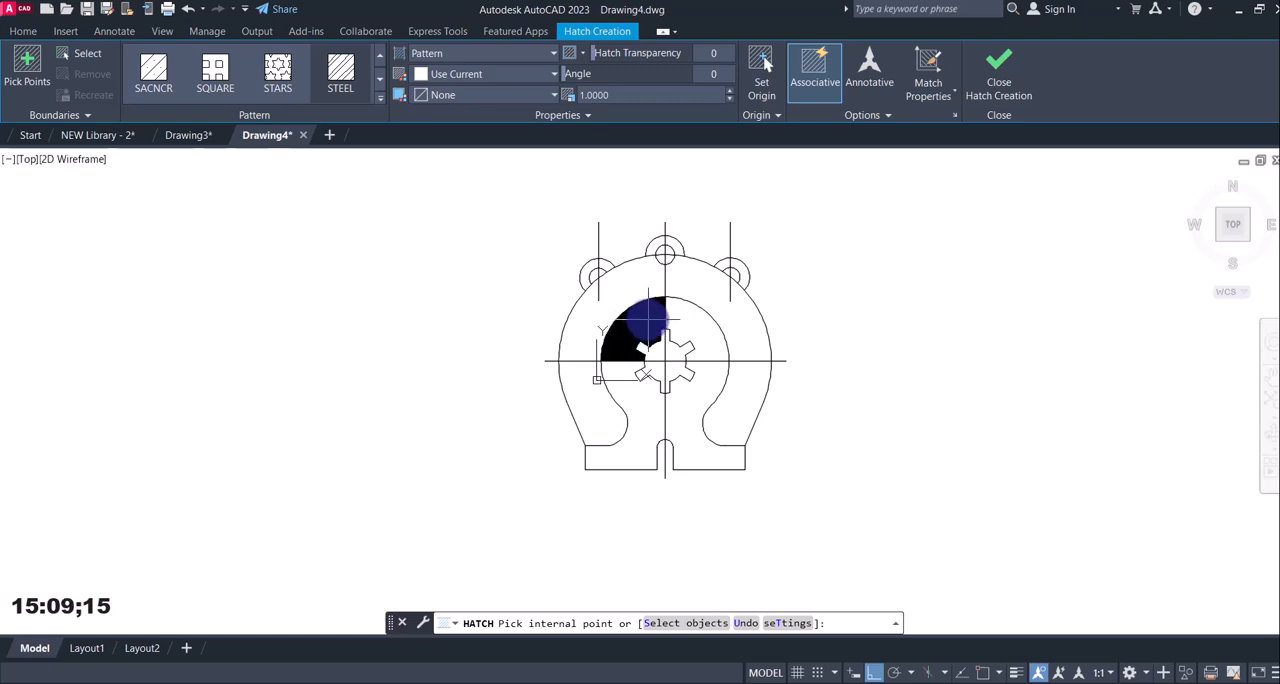
click(614, 96)
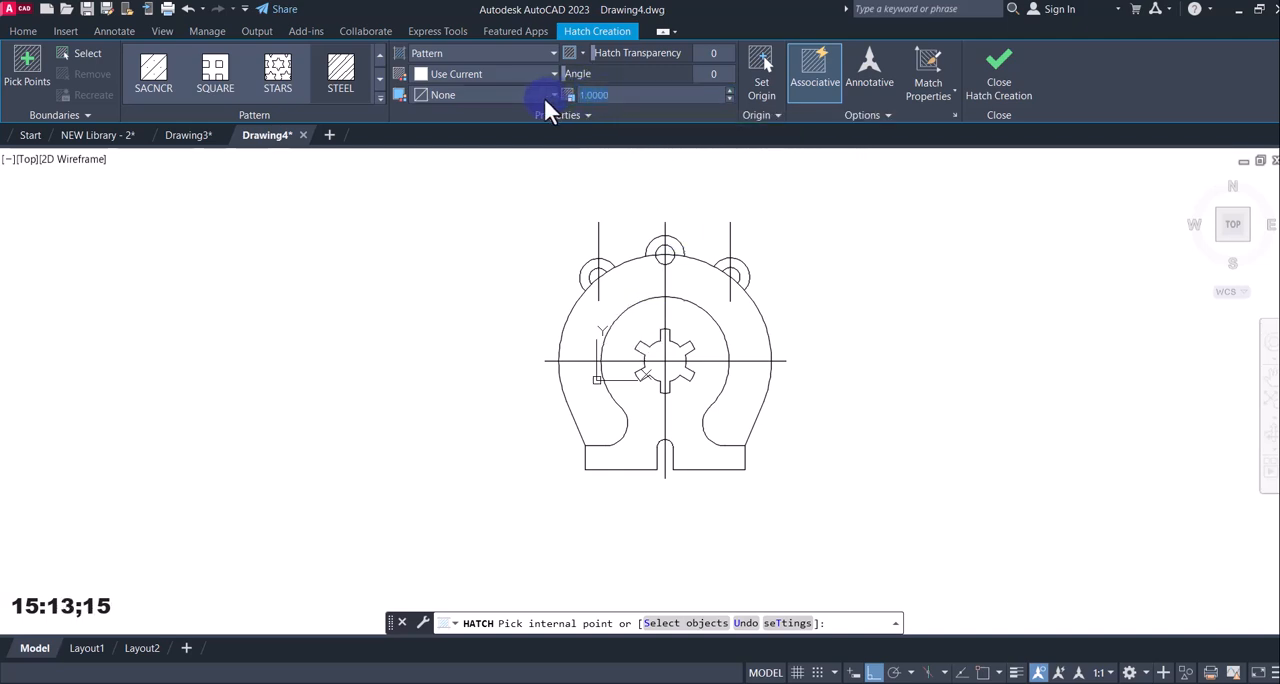
key(BackSpace)
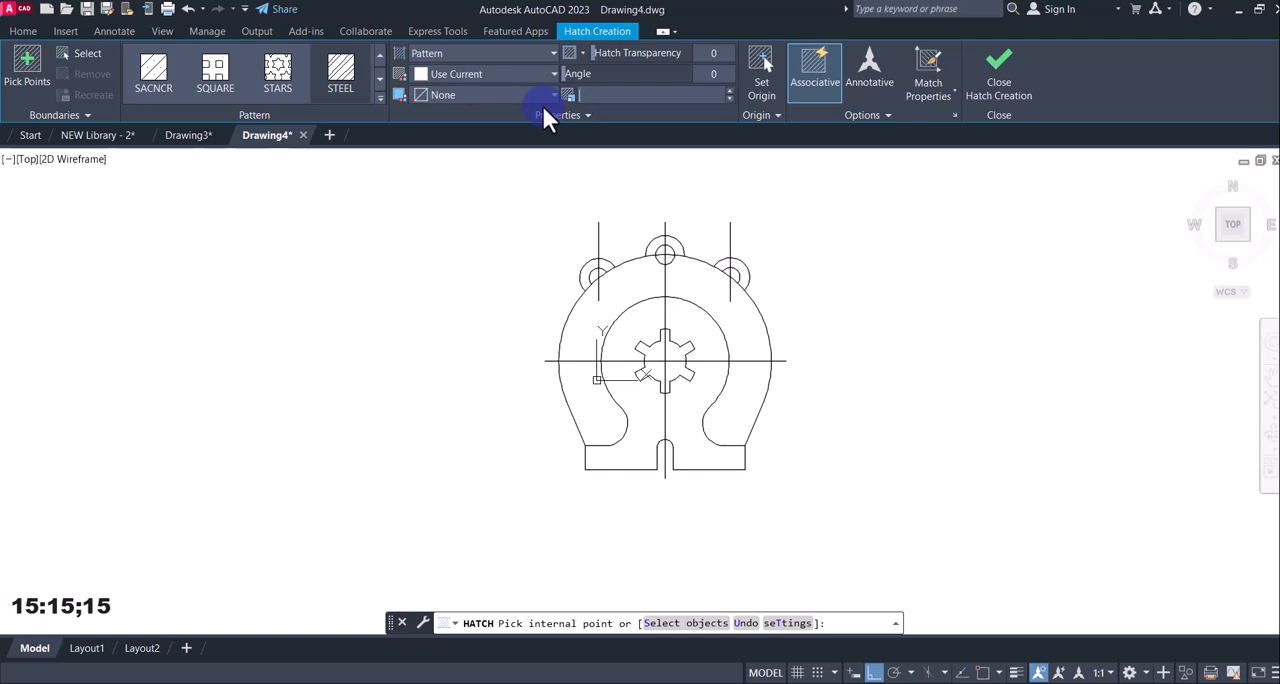
text(50)
click(642, 321)
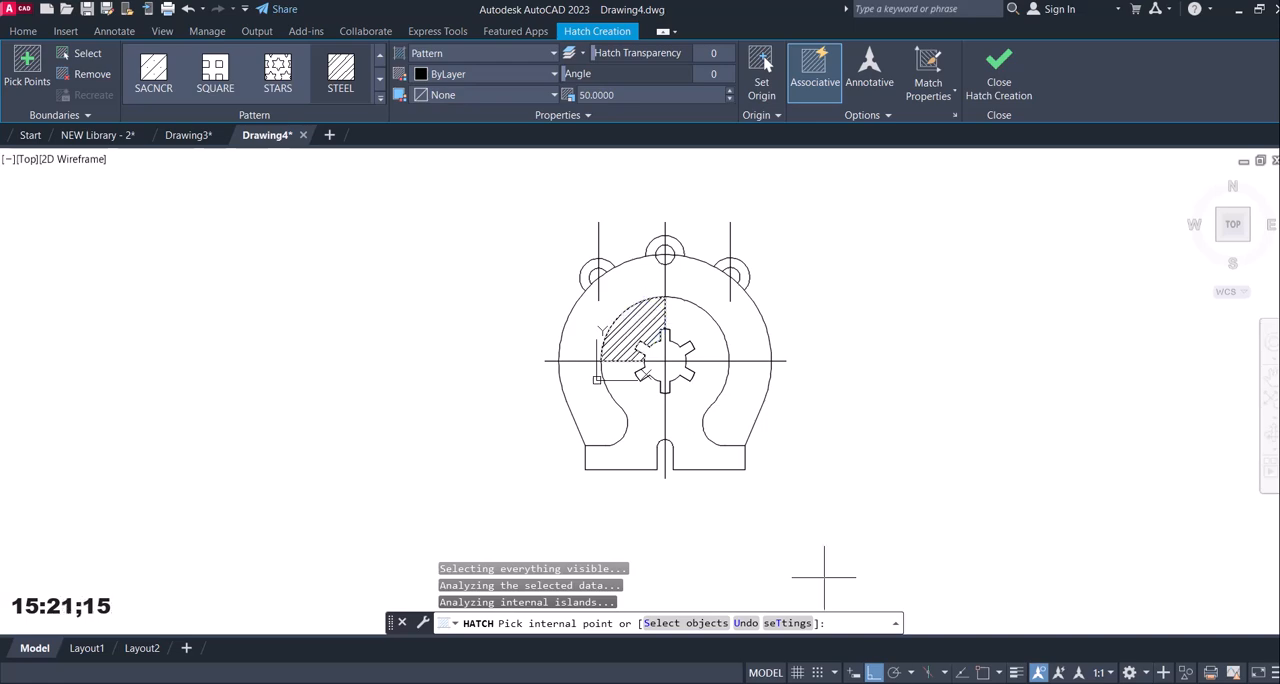
Check the hatch direction in reference image 12.jpg and set the hatch angle to 90.
click(849, 682)
click(849, 682)
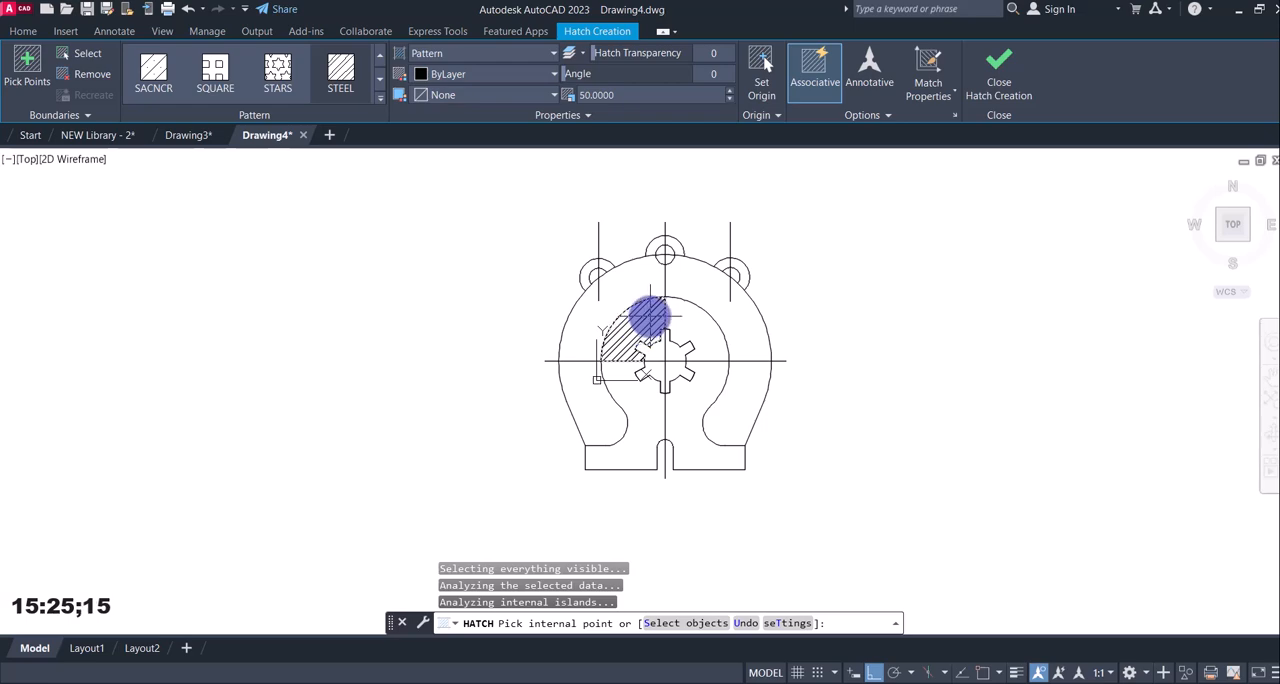
click(849, 682)
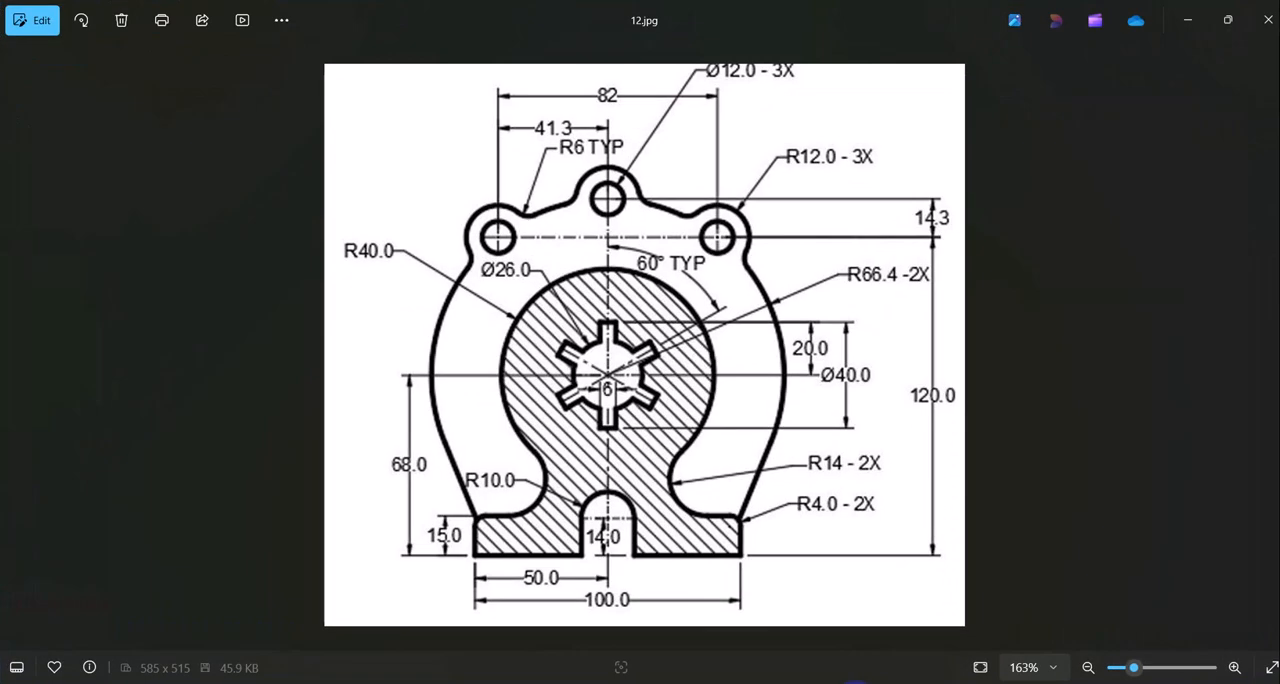
click(852, 682)
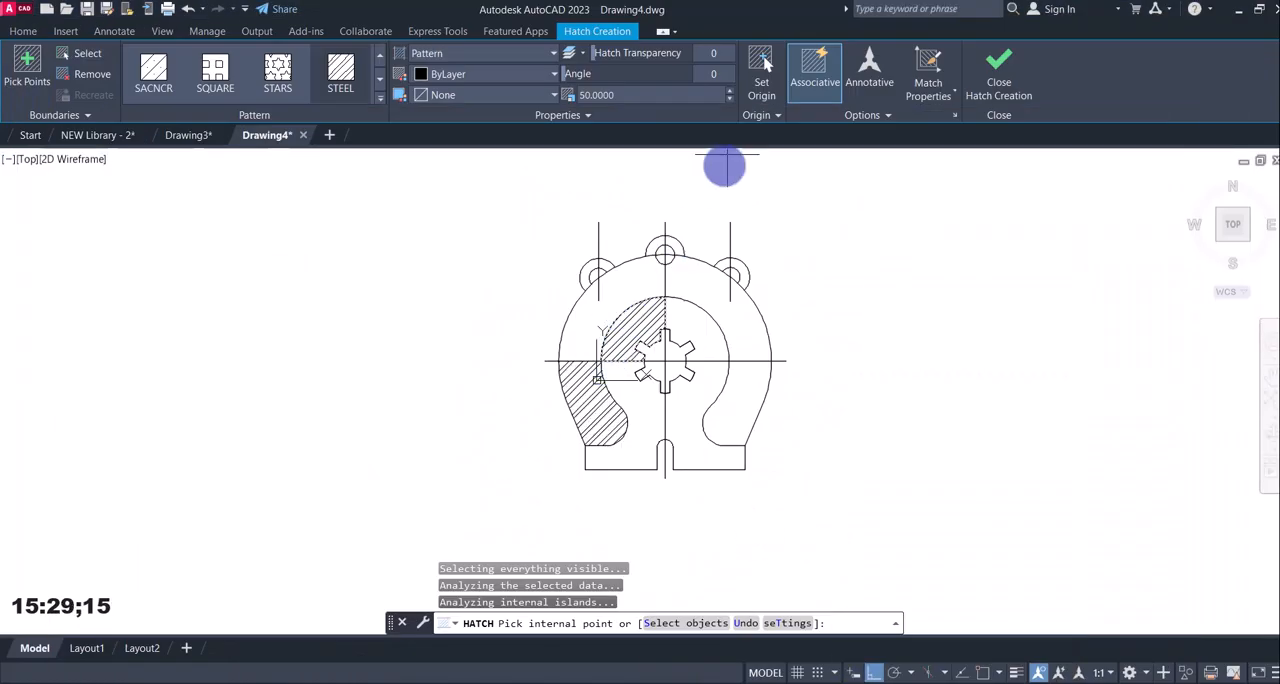
click(712, 81)
text(90)
key(Return)
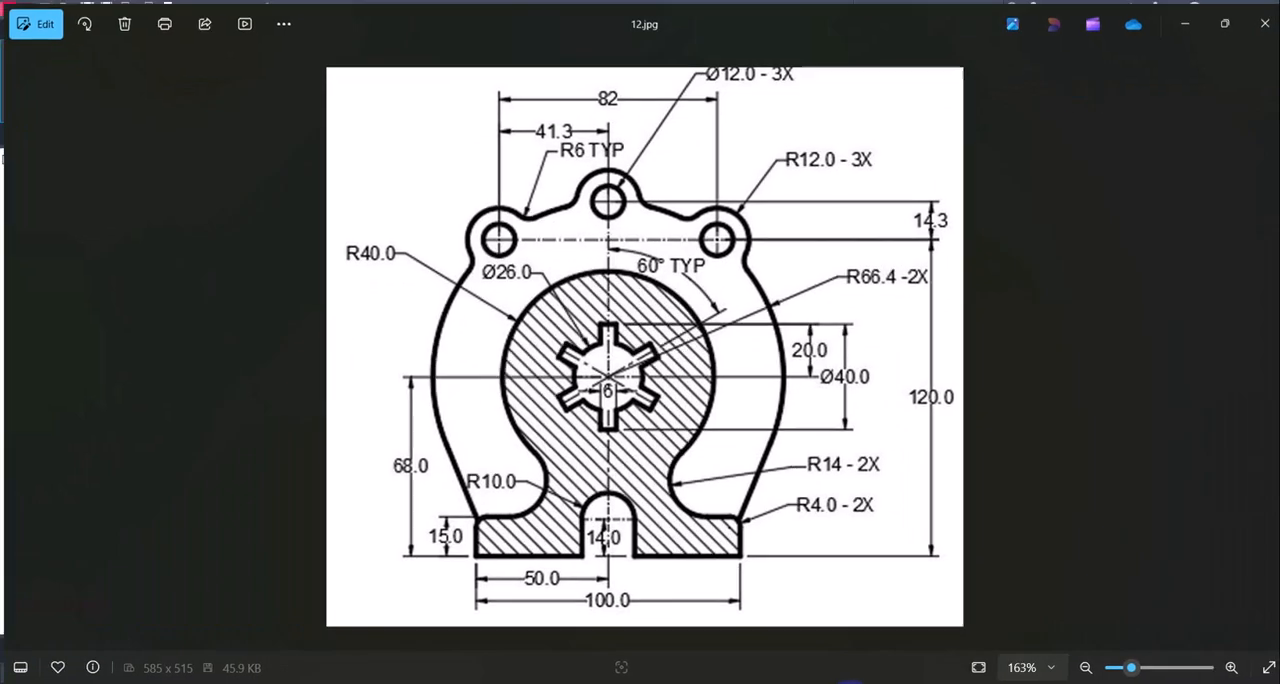
Hatch the remaining regions inside the R40 outline and the base, finish the hatch, and compare it with reference image 12.jpg.
click(694, 312)
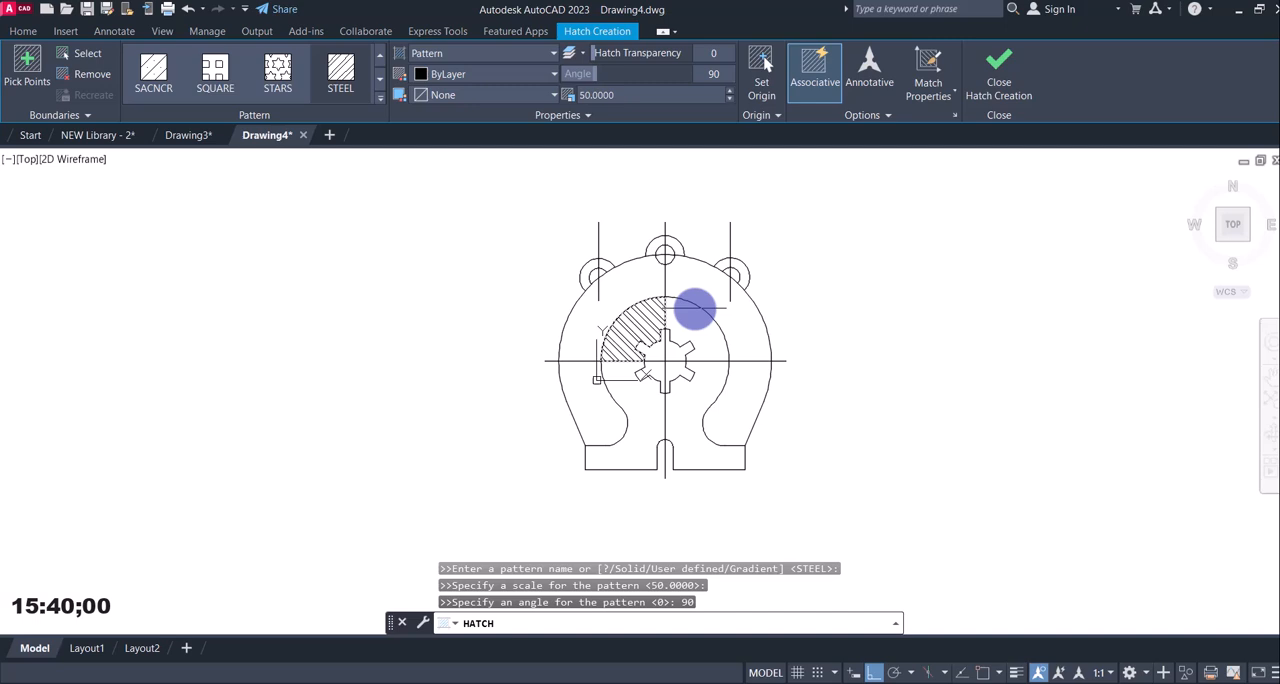
click(698, 401)
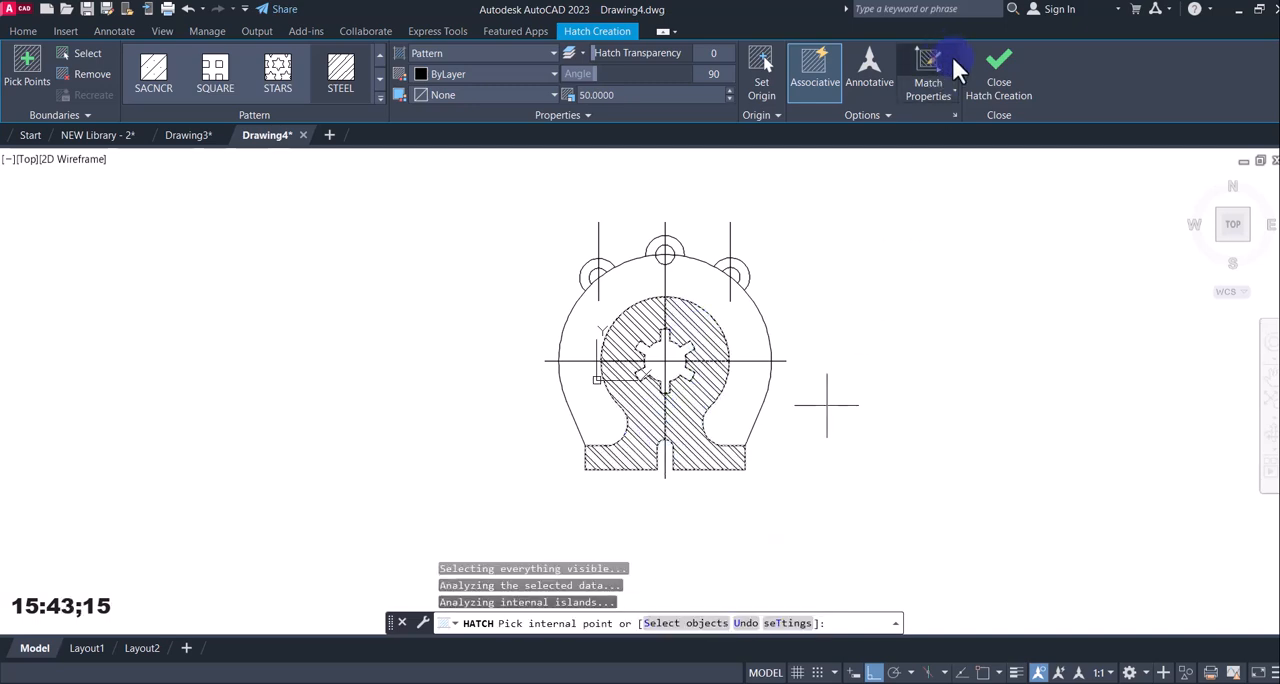
click(975, 68)
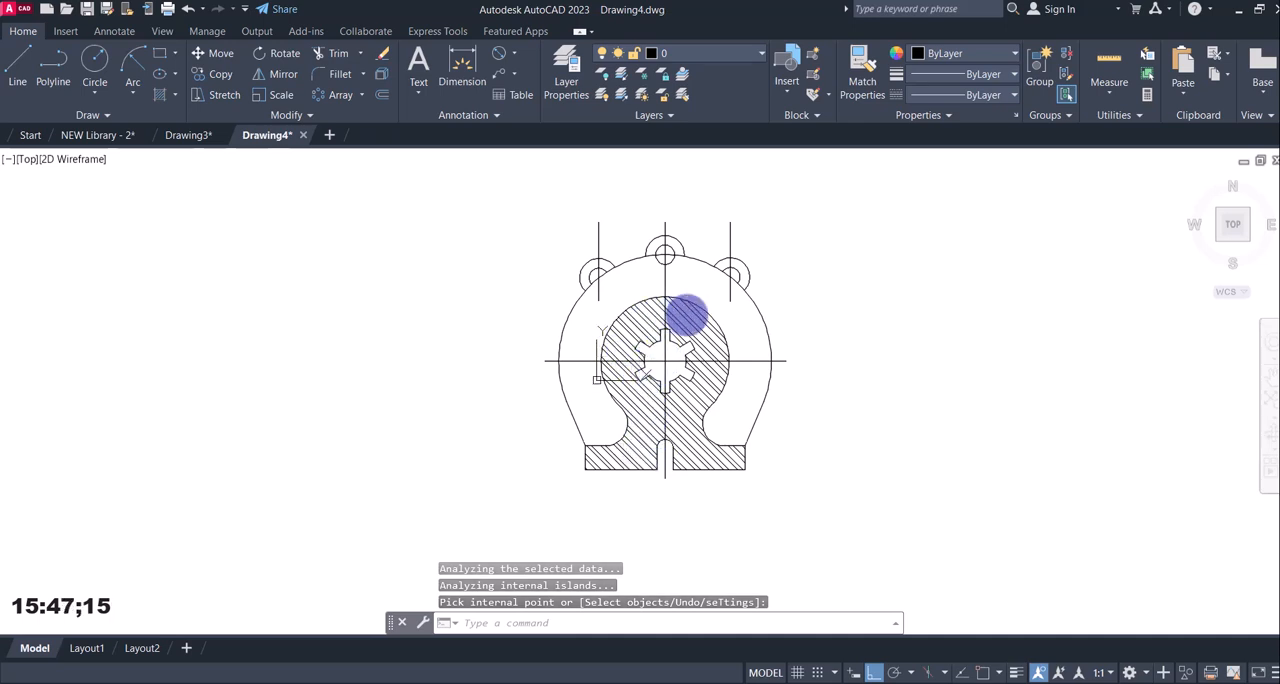
click(848, 682)
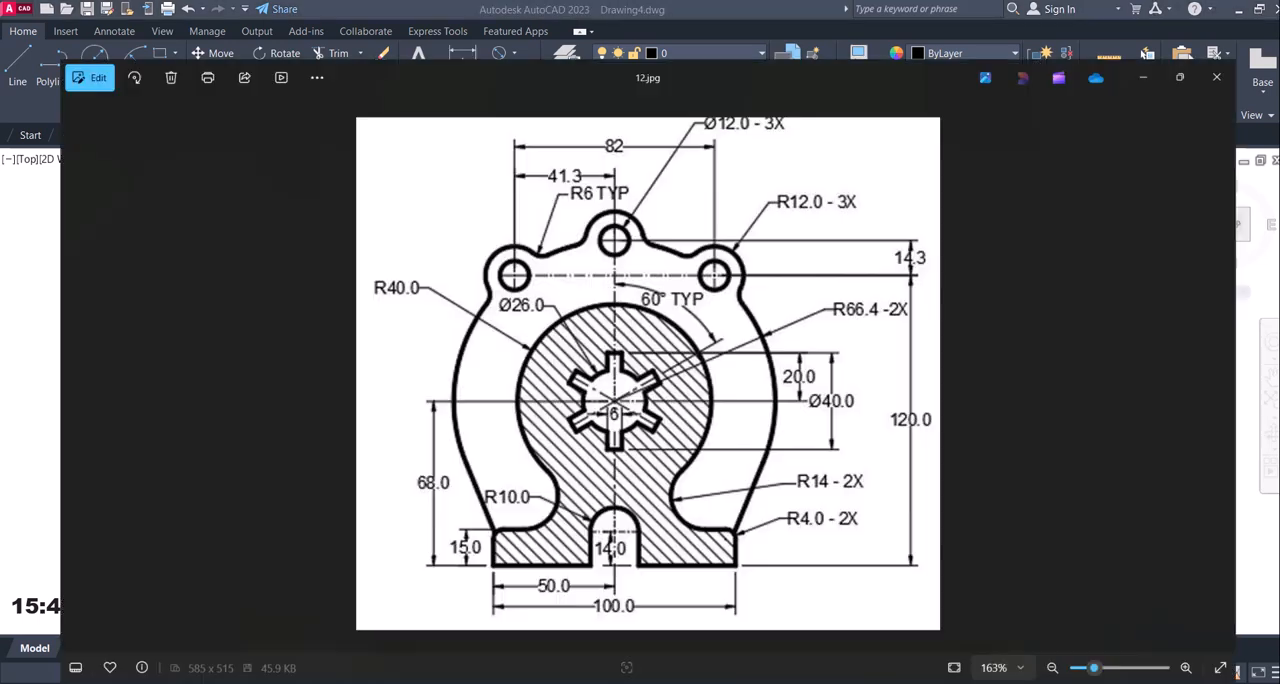
click(848, 682)
click(848, 682)
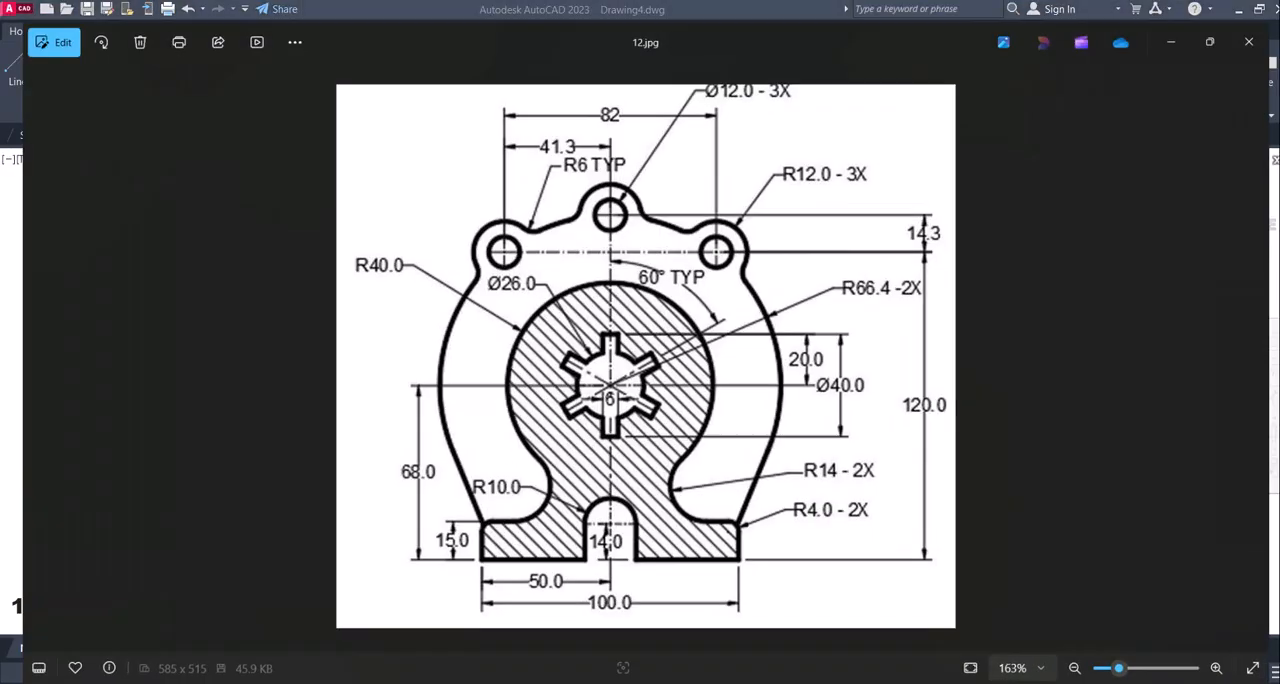
click(848, 682)
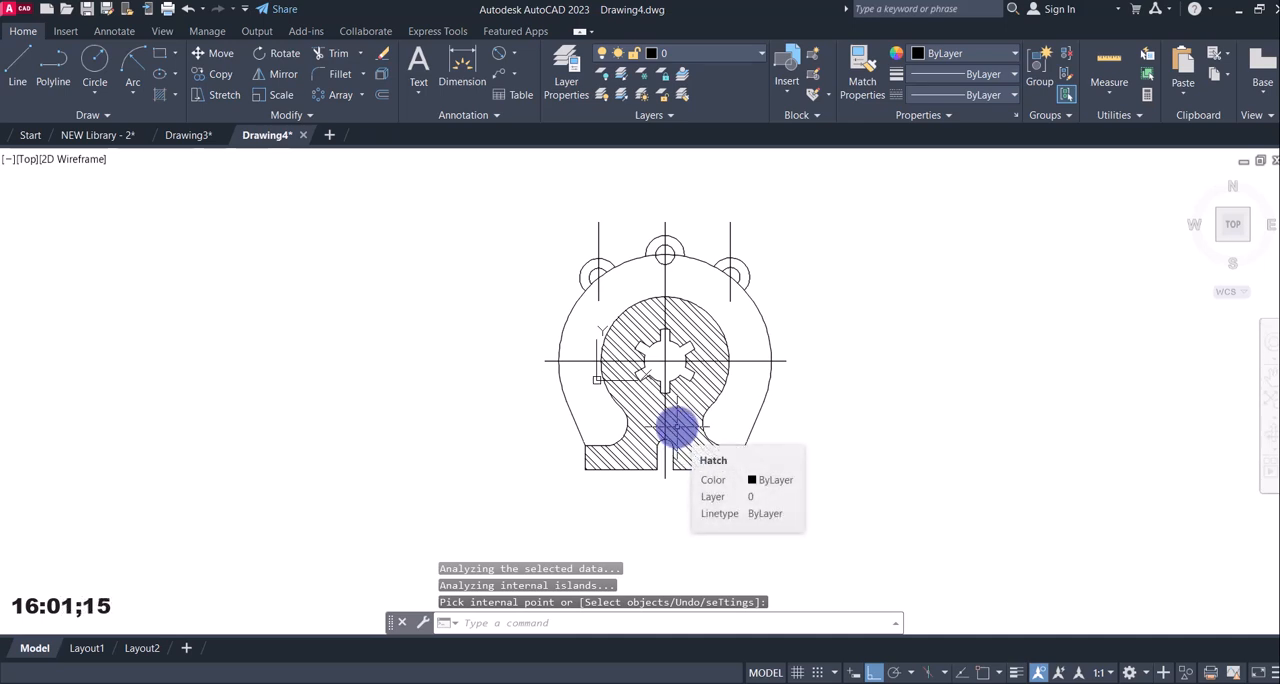
Create a new layer named thick with a 0.30 mm lineweight.
click(552, 56)
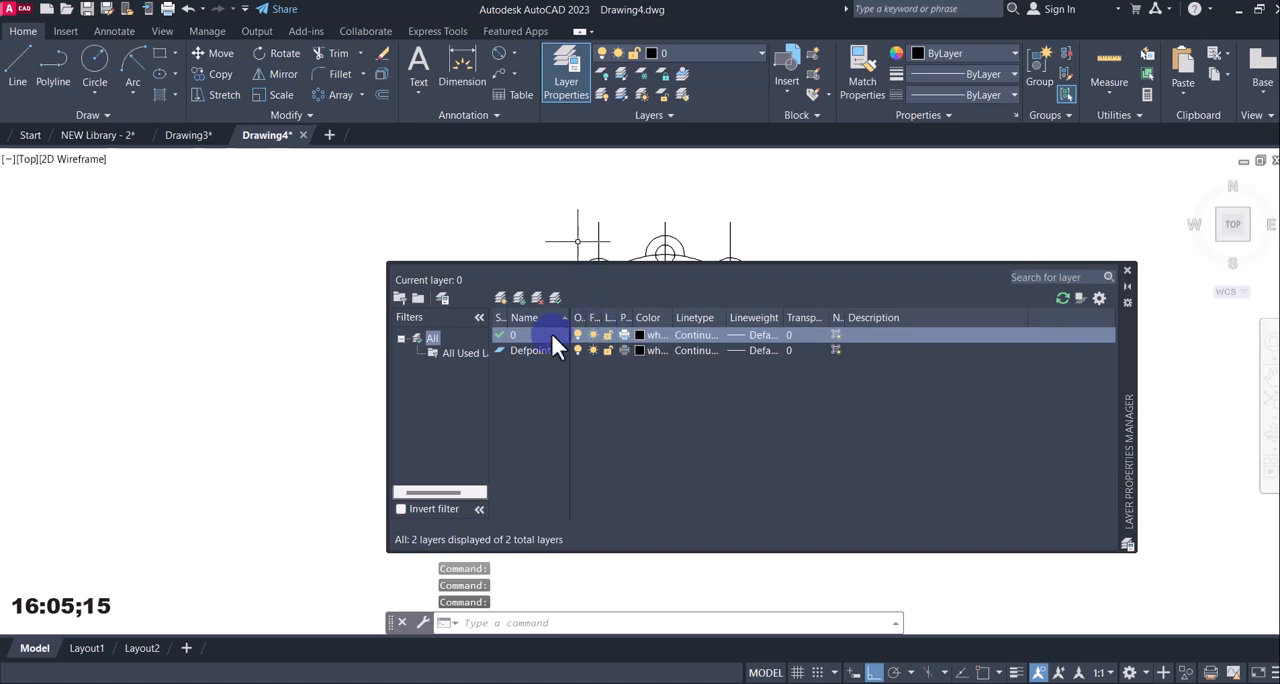
click(500, 298)
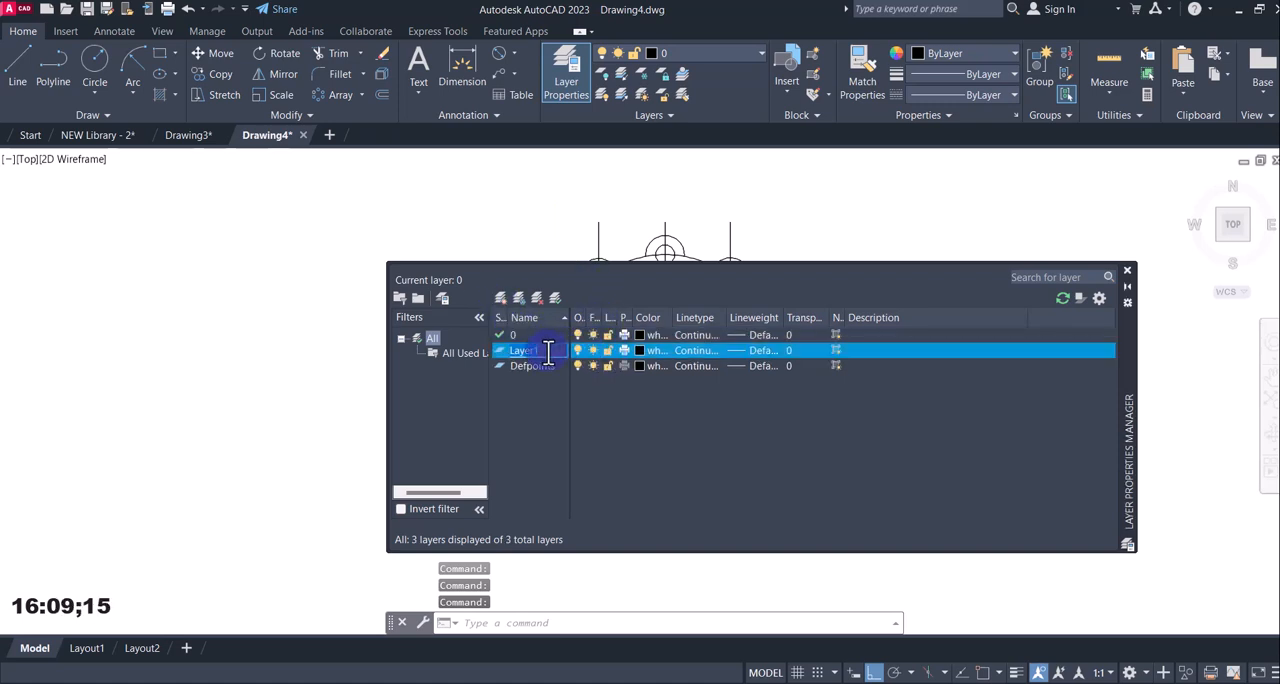
text(thic)
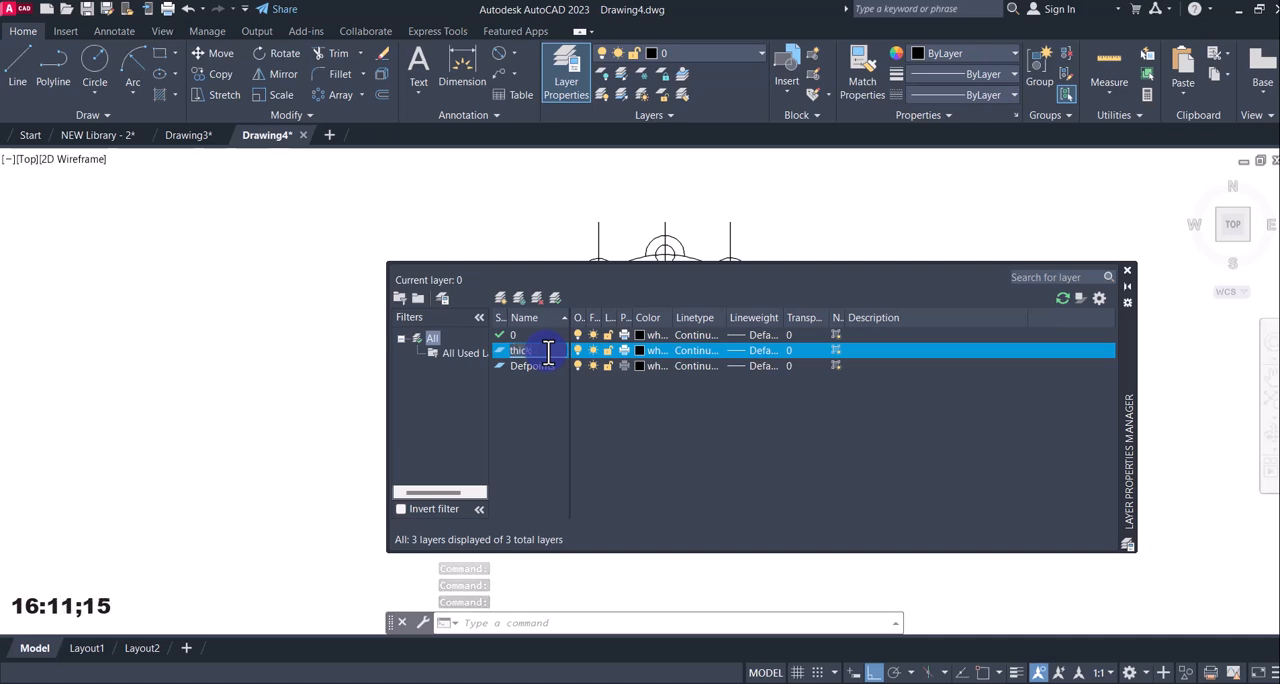
text(k)
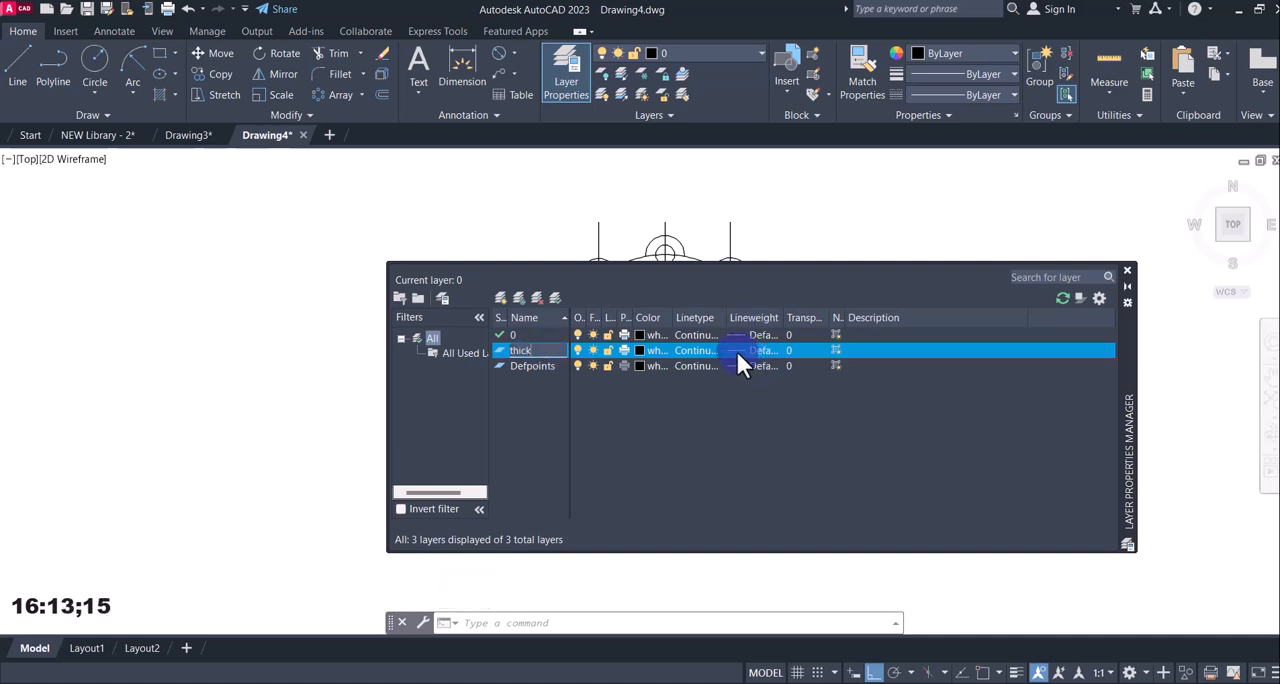
click(737, 350)
scroll(650, 360, down, 3)
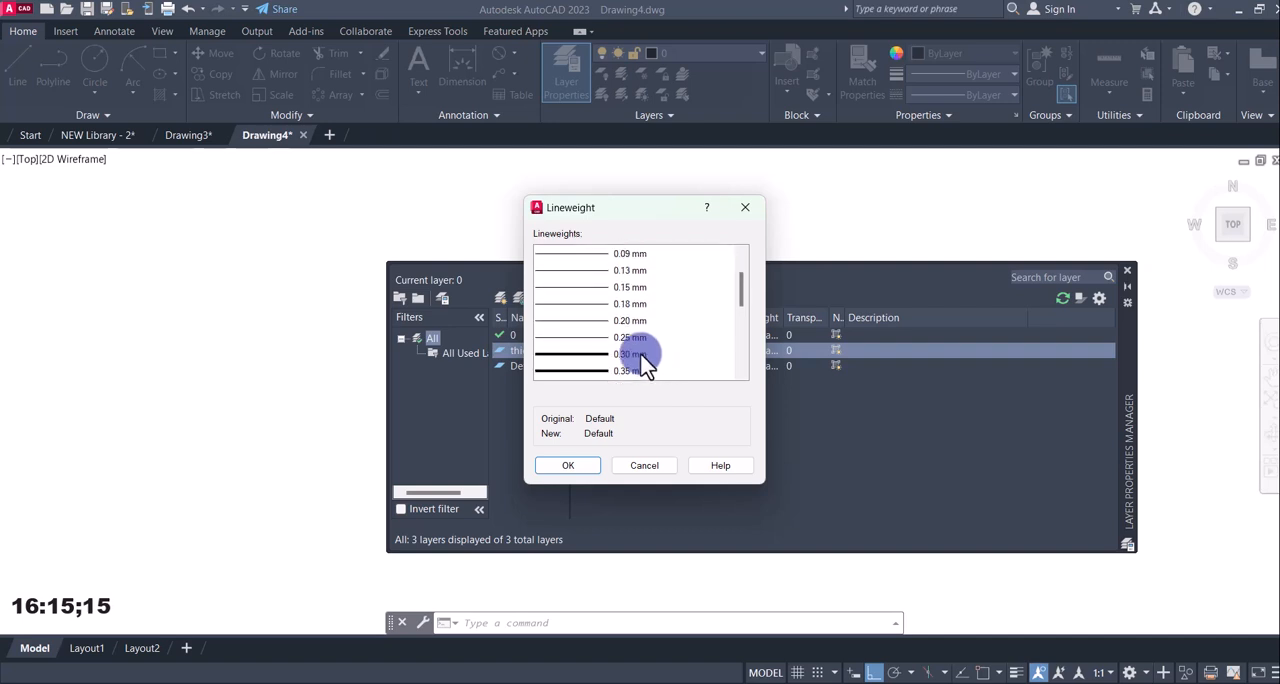
click(557, 351)
click(568, 465)
click(506, 346)
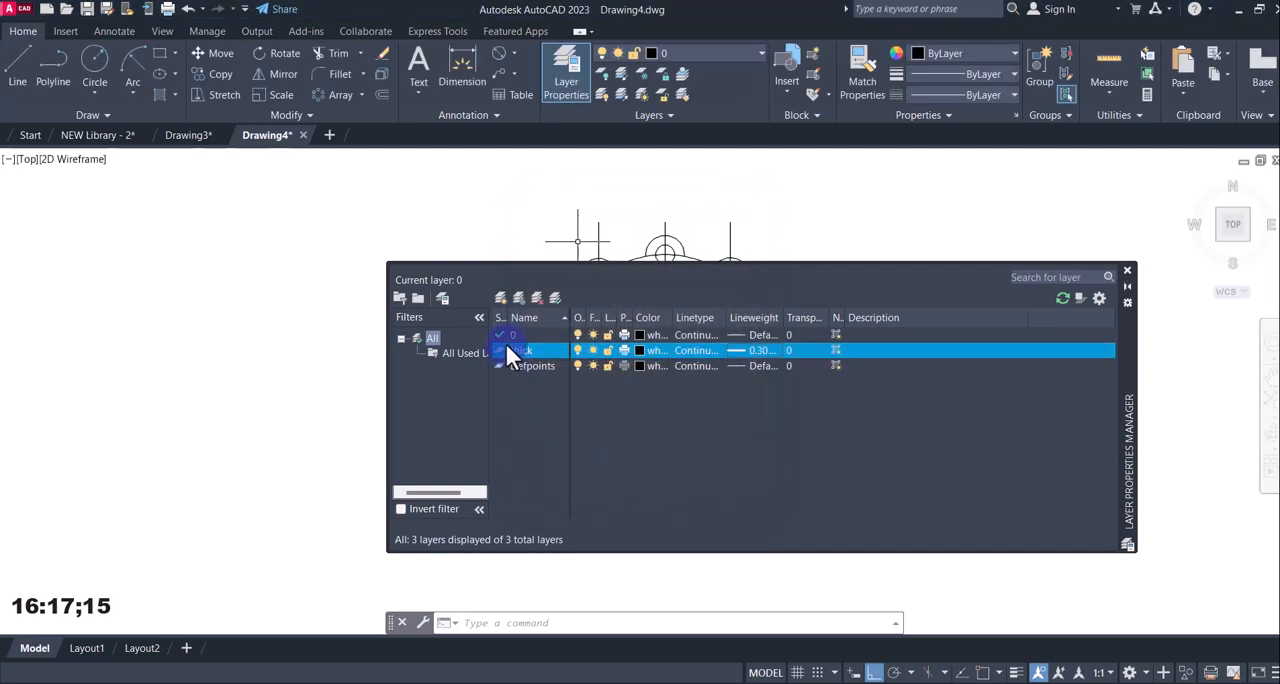
Create a second new layer named center line and set its colour to red.
click(501, 299)
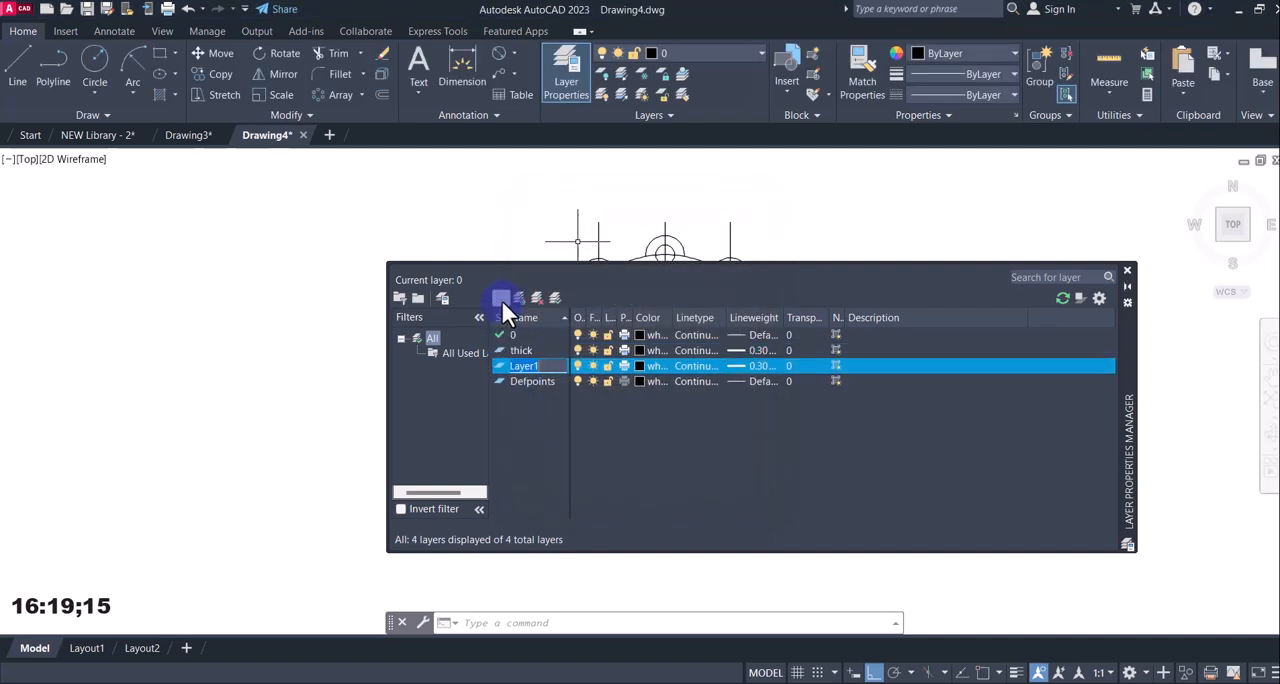
text(center line)
click(638, 366)
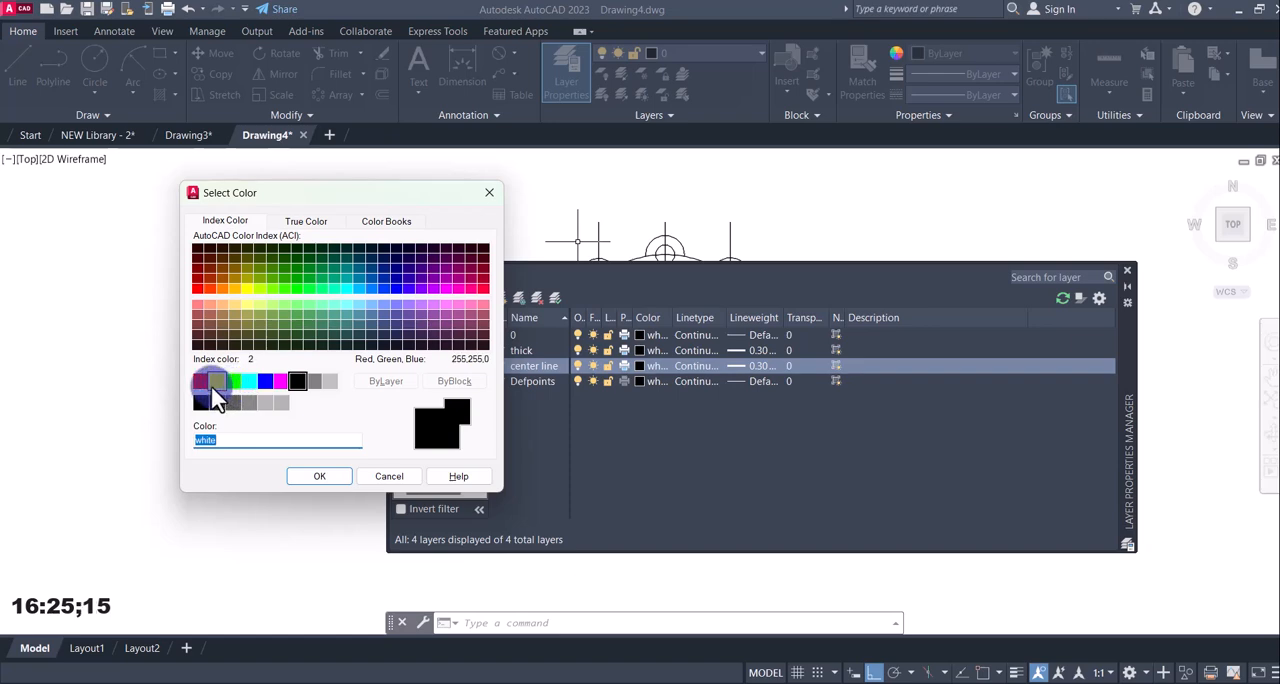
click(217, 381)
click(200, 381)
click(320, 477)
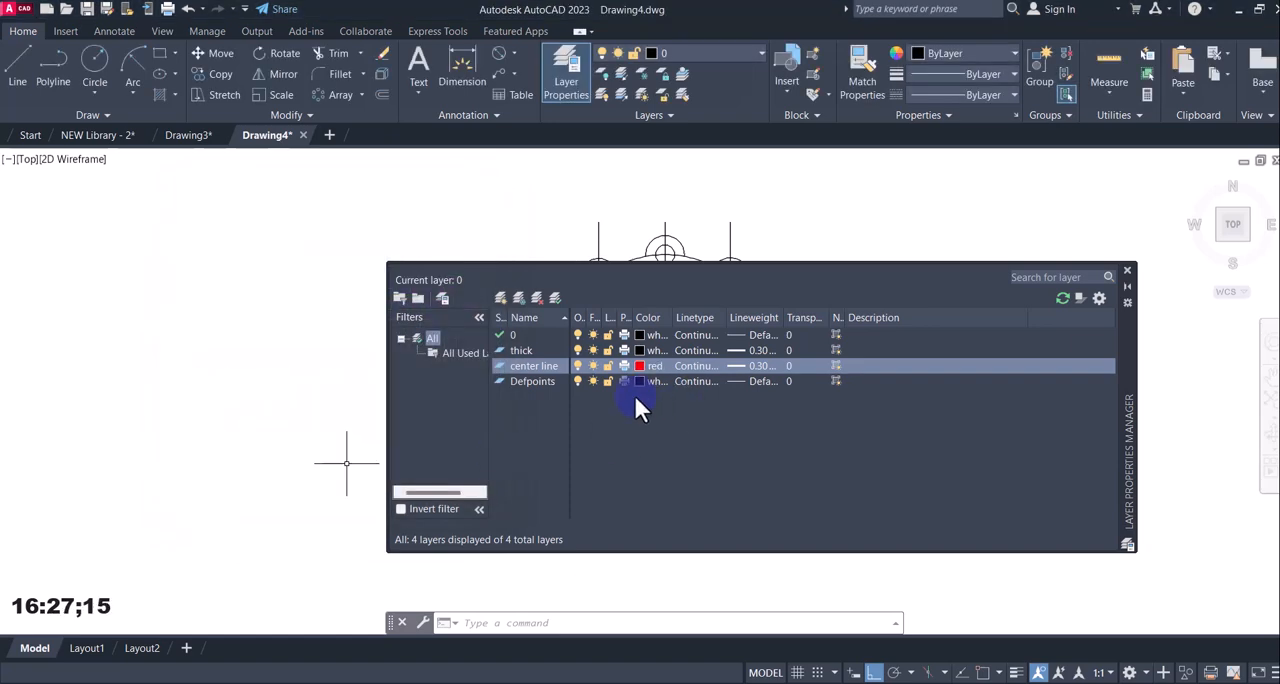
Load the CENTER linetype from acad.lin and assign it to the center line layer.
click(686, 366)
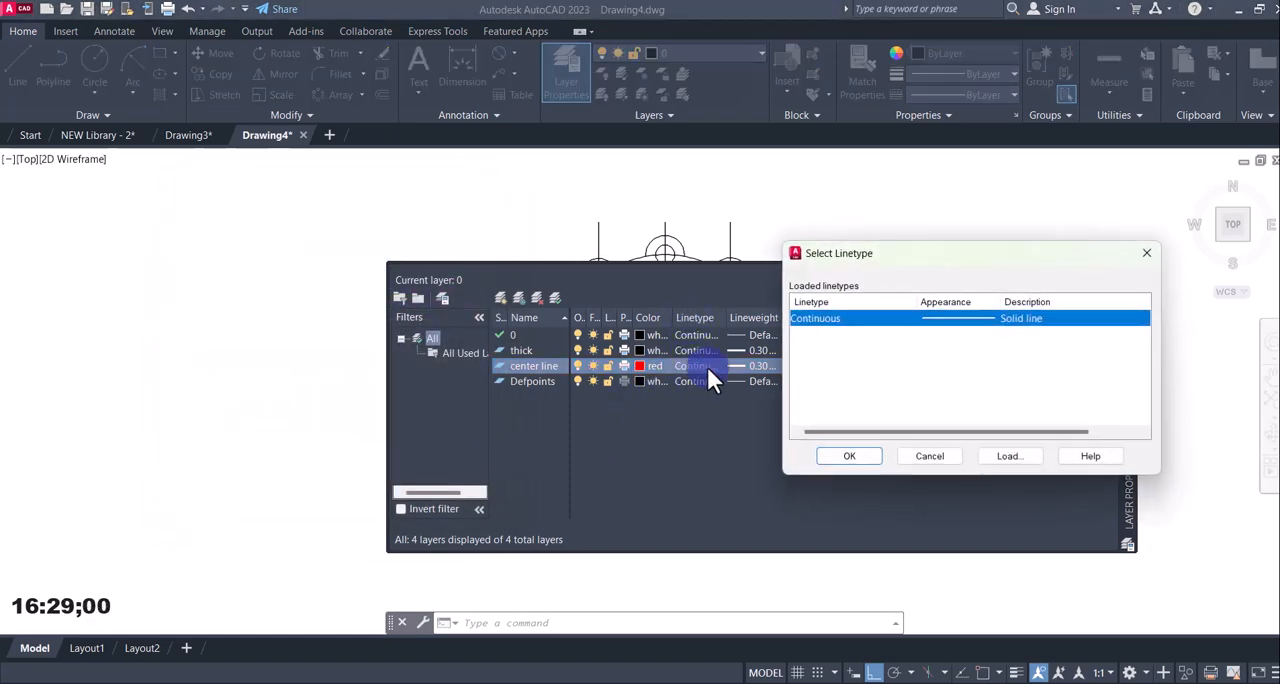
click(995, 457)
scroll(571, 412, down, 5)
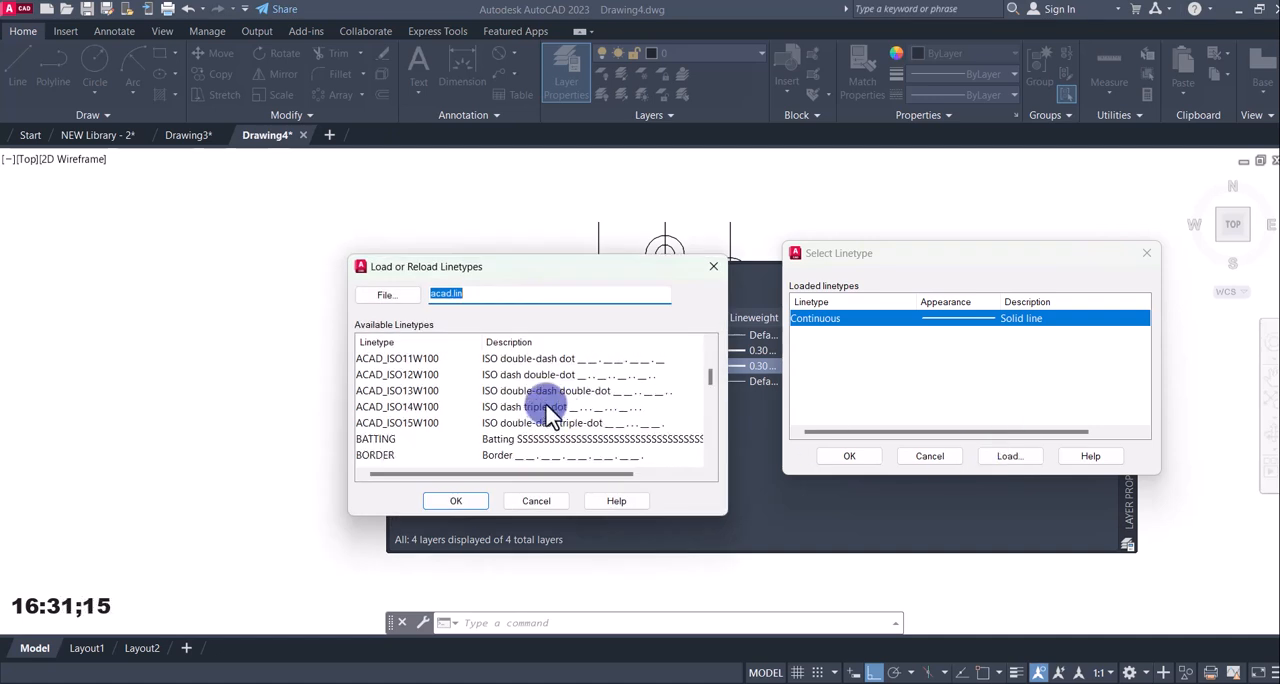
click(386, 410)
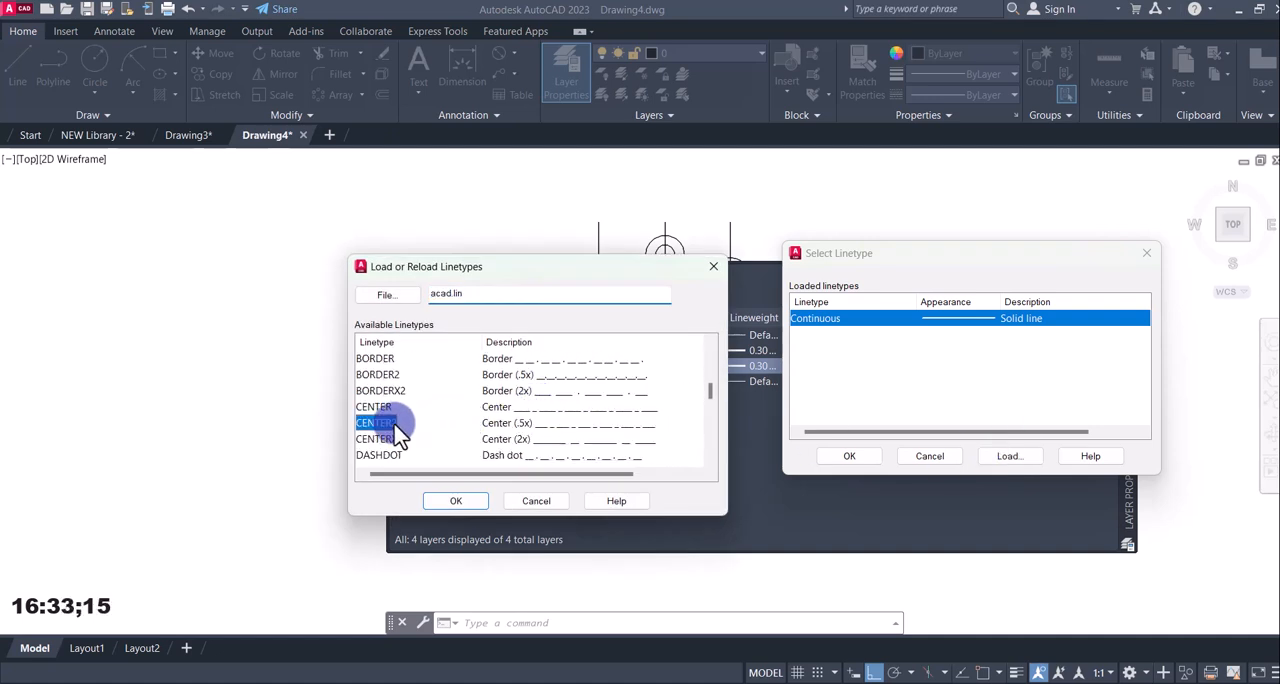
click(462, 500)
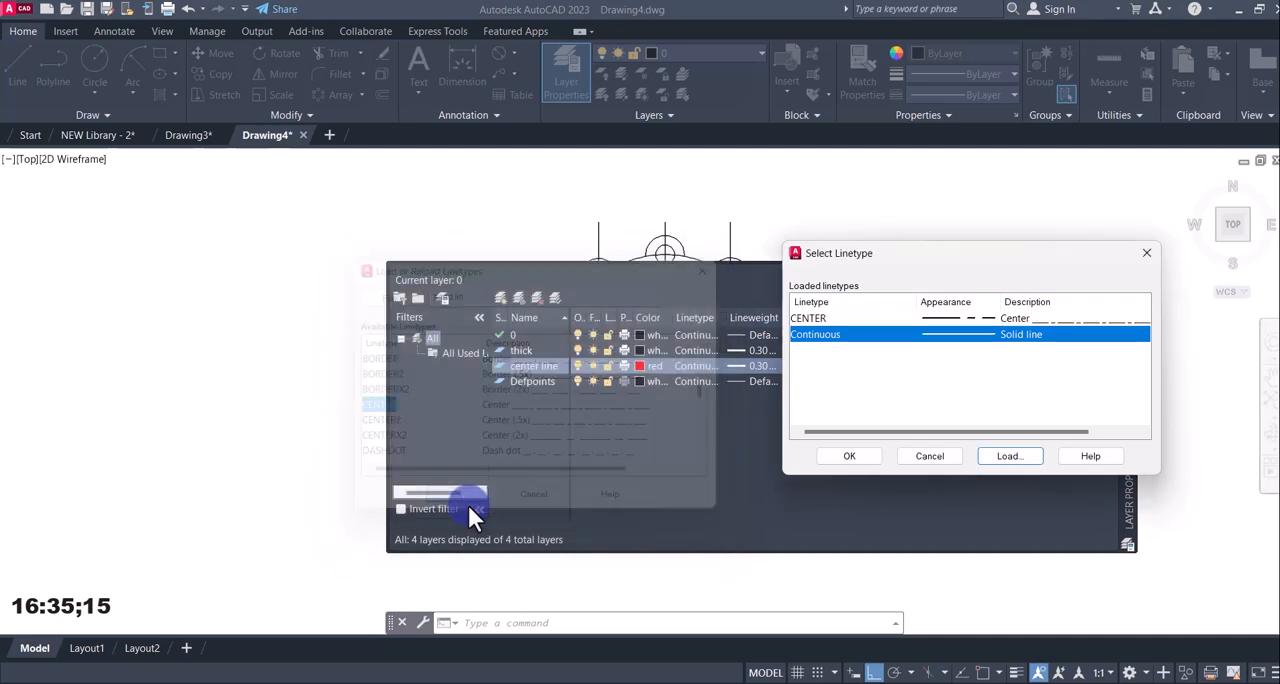
click(951, 318)
click(849, 457)
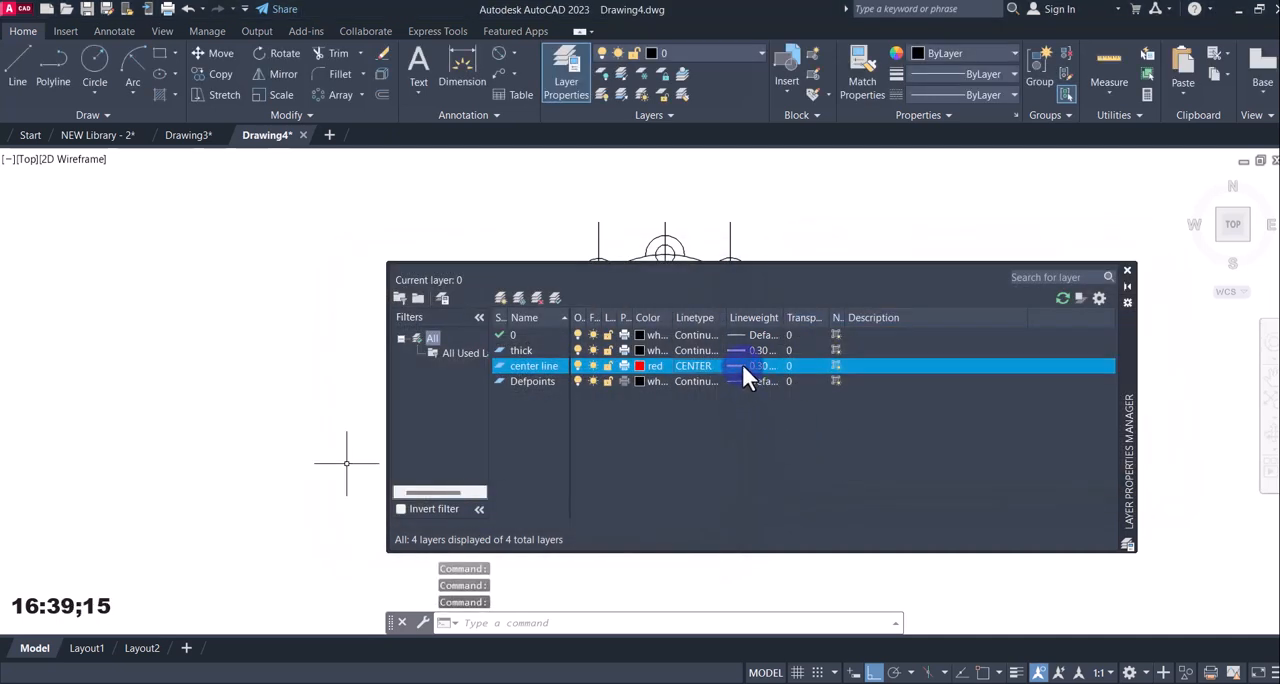
Set the center line layer's lineweight to 0.15 mm and close the layer manager.
click(742, 364)
click(606, 322)
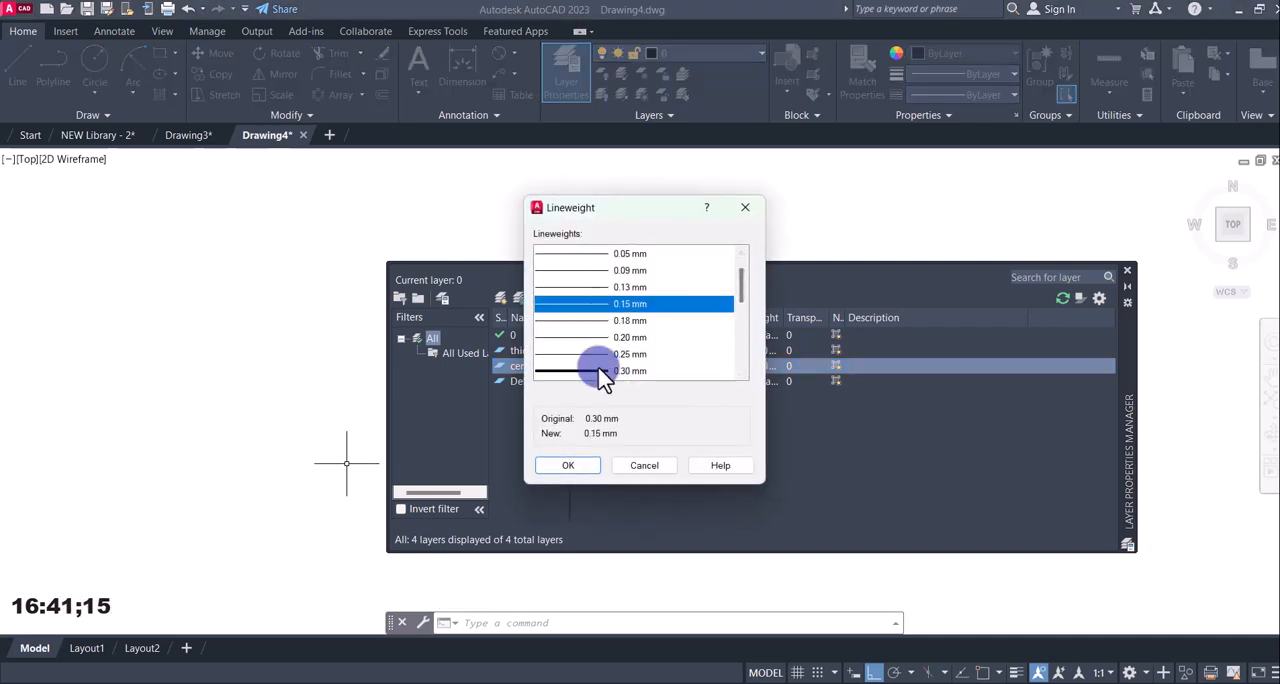
click(569, 466)
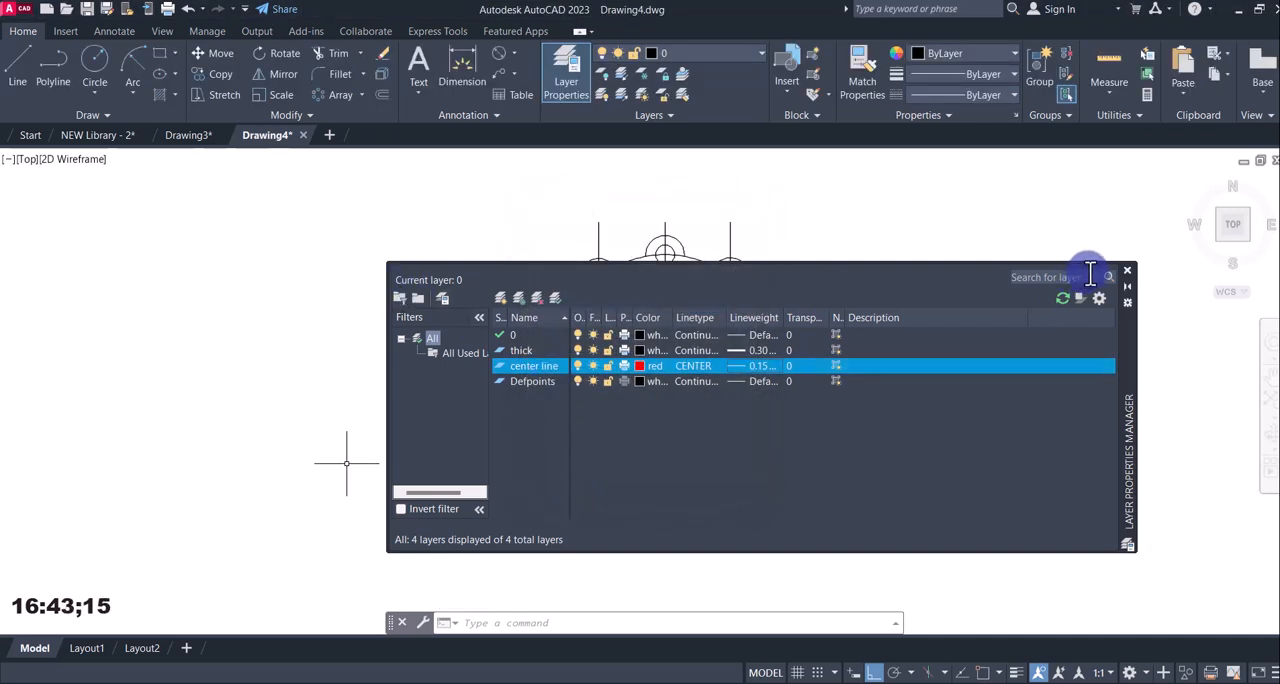
click(1128, 271)
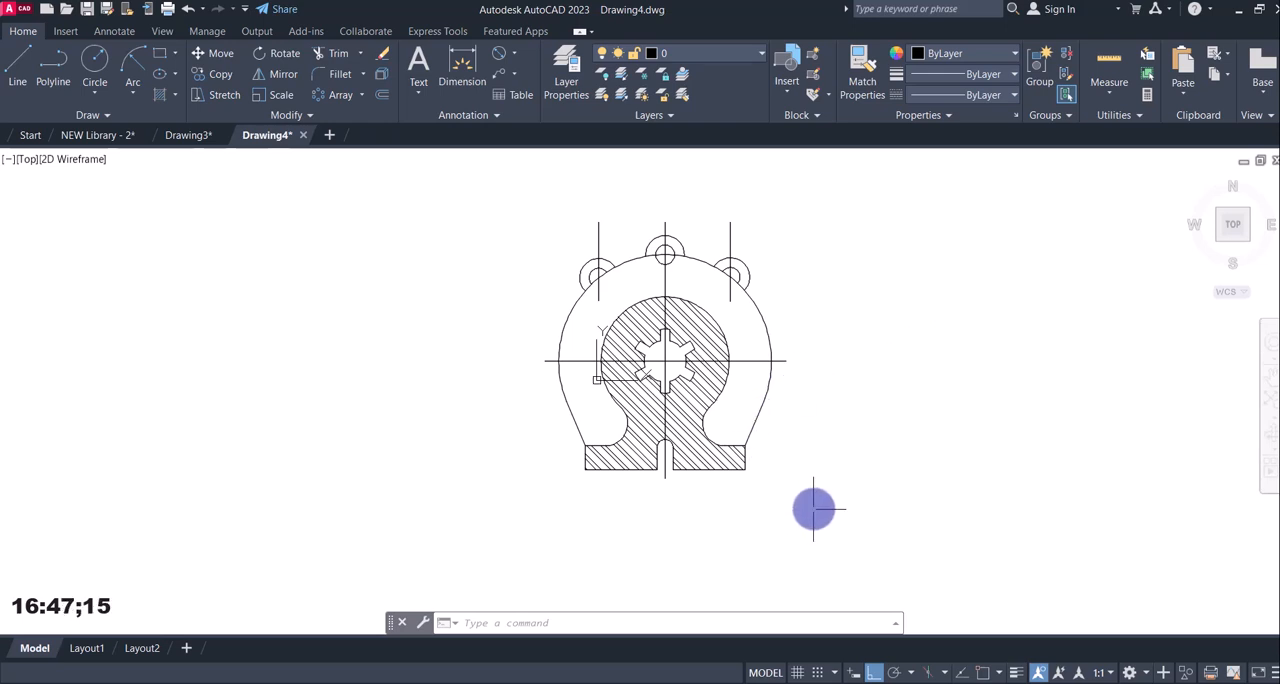
Move the entire drawing, including the outlines, hatch and centre lines, to the thick layer.
click(843, 507)
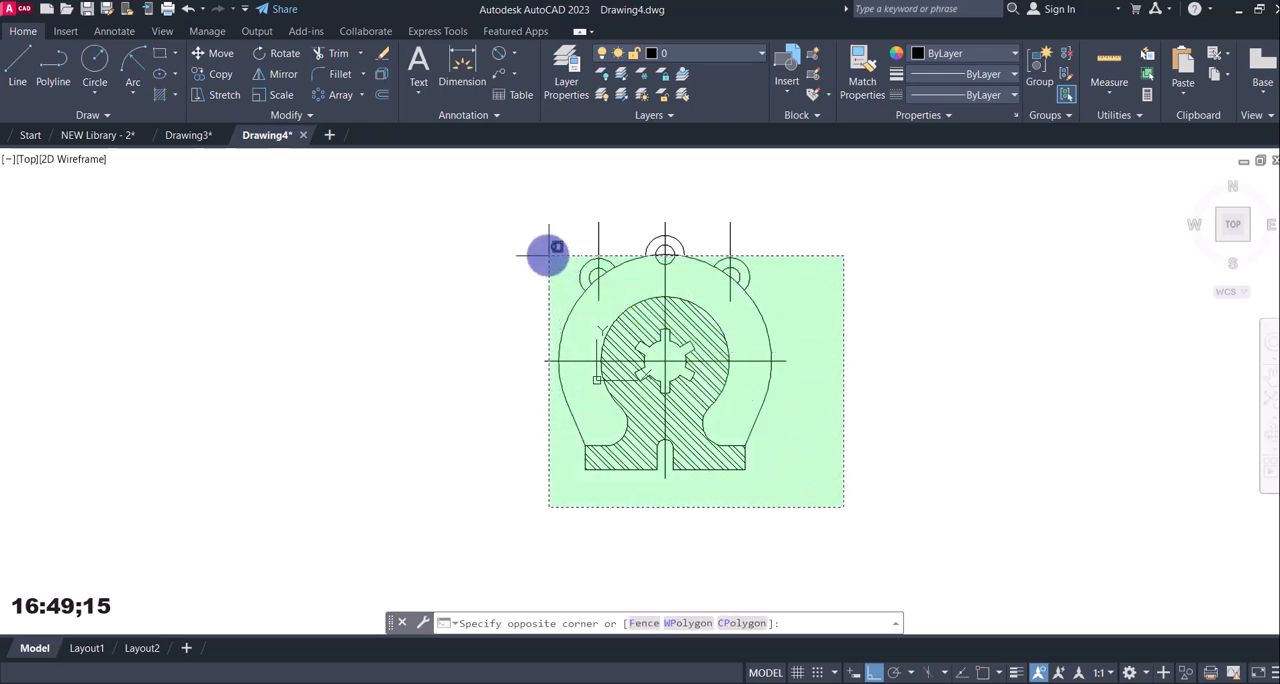
click(540, 243)
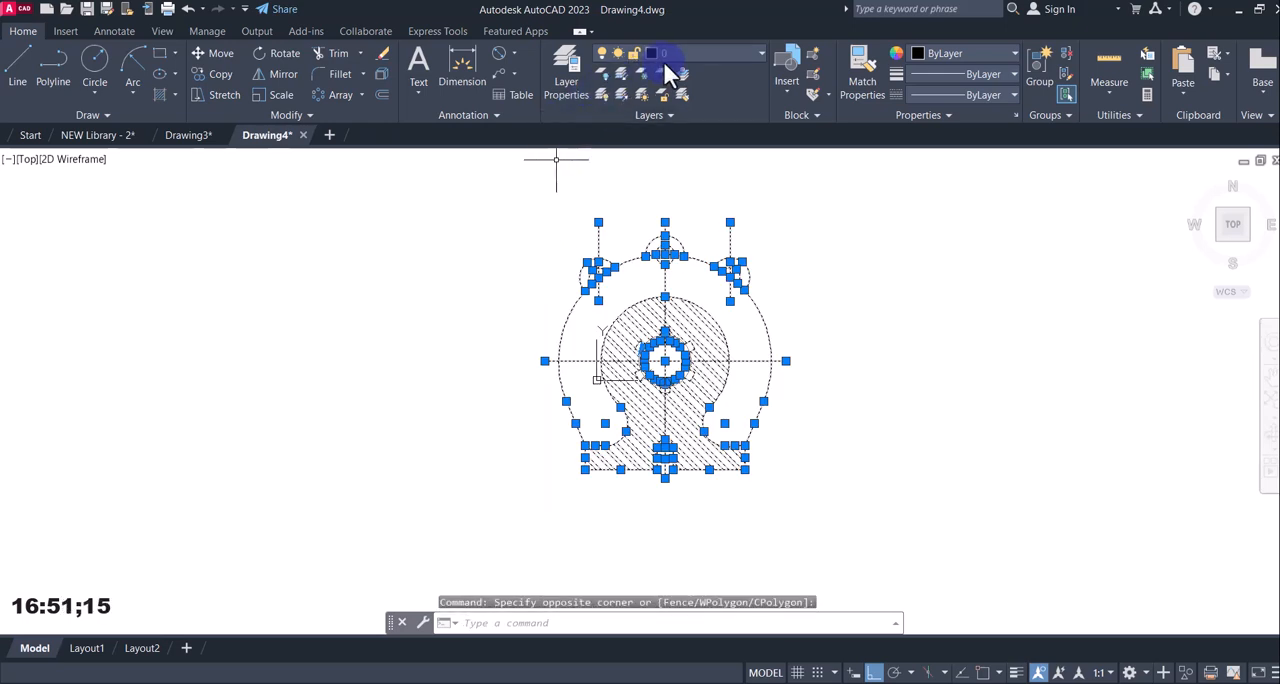
click(676, 58)
click(663, 134)
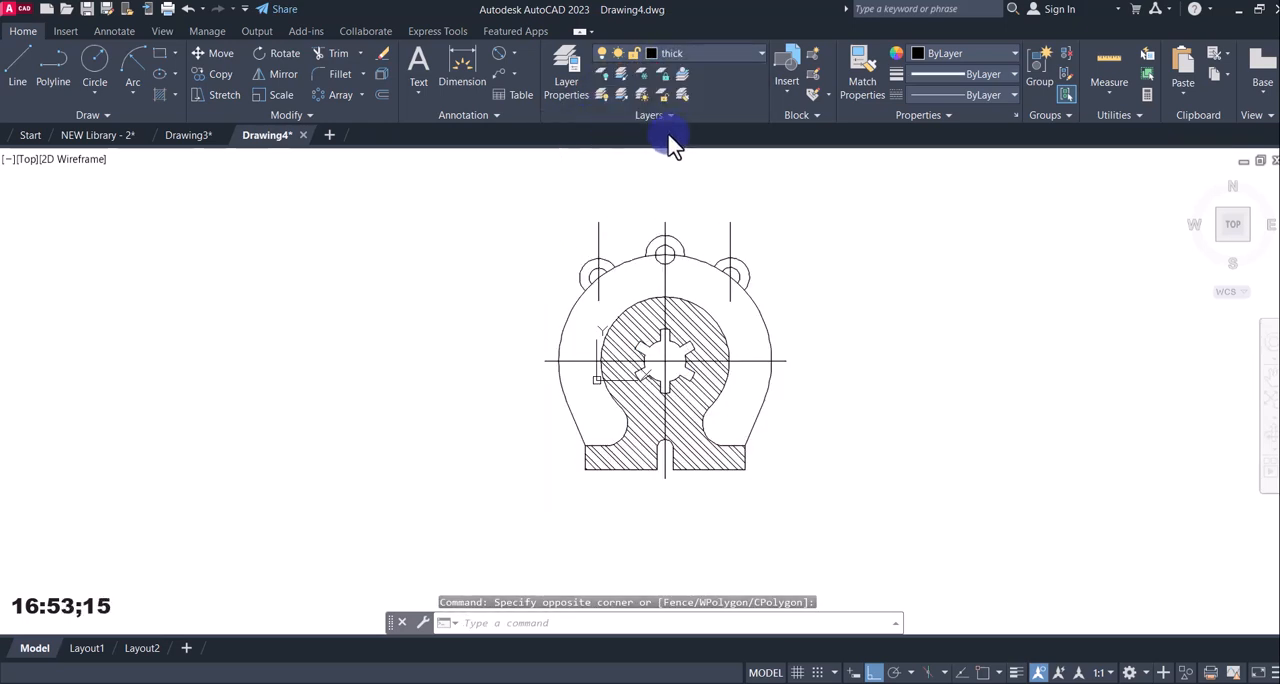
key(Escape)
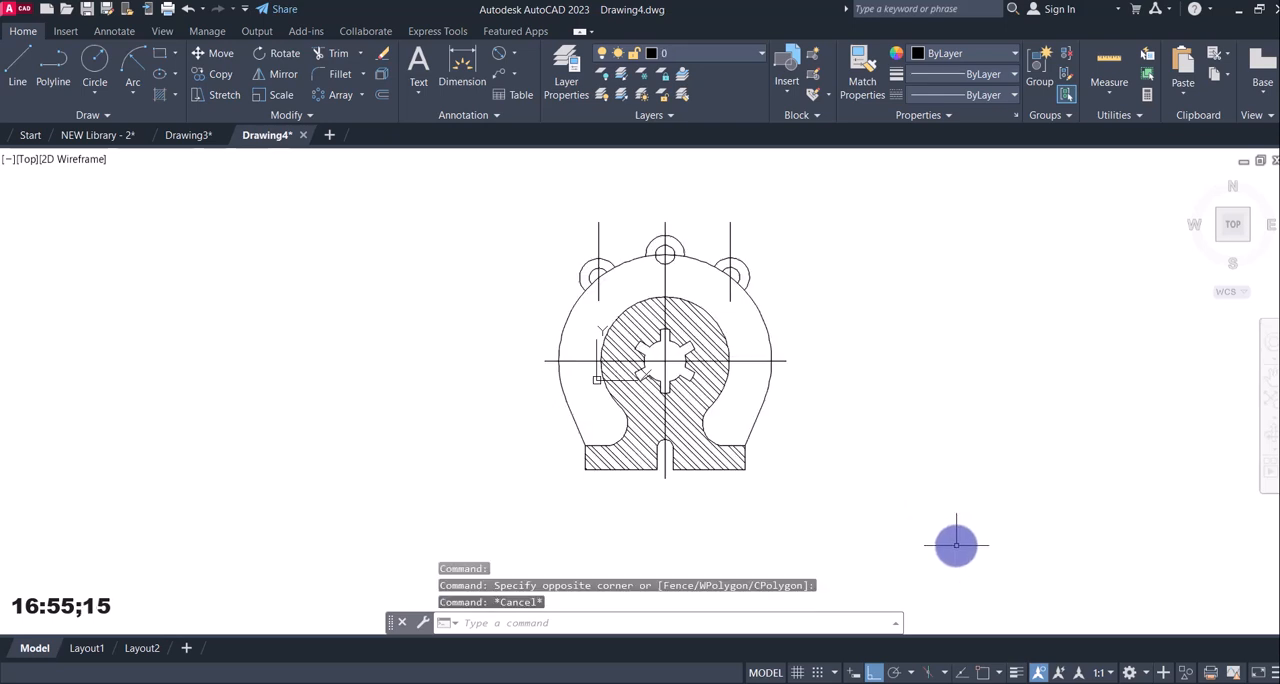
key(Escape)
Compare the drawing with and without lineweight display, and leave the lineweight display on.
click(1016, 673)
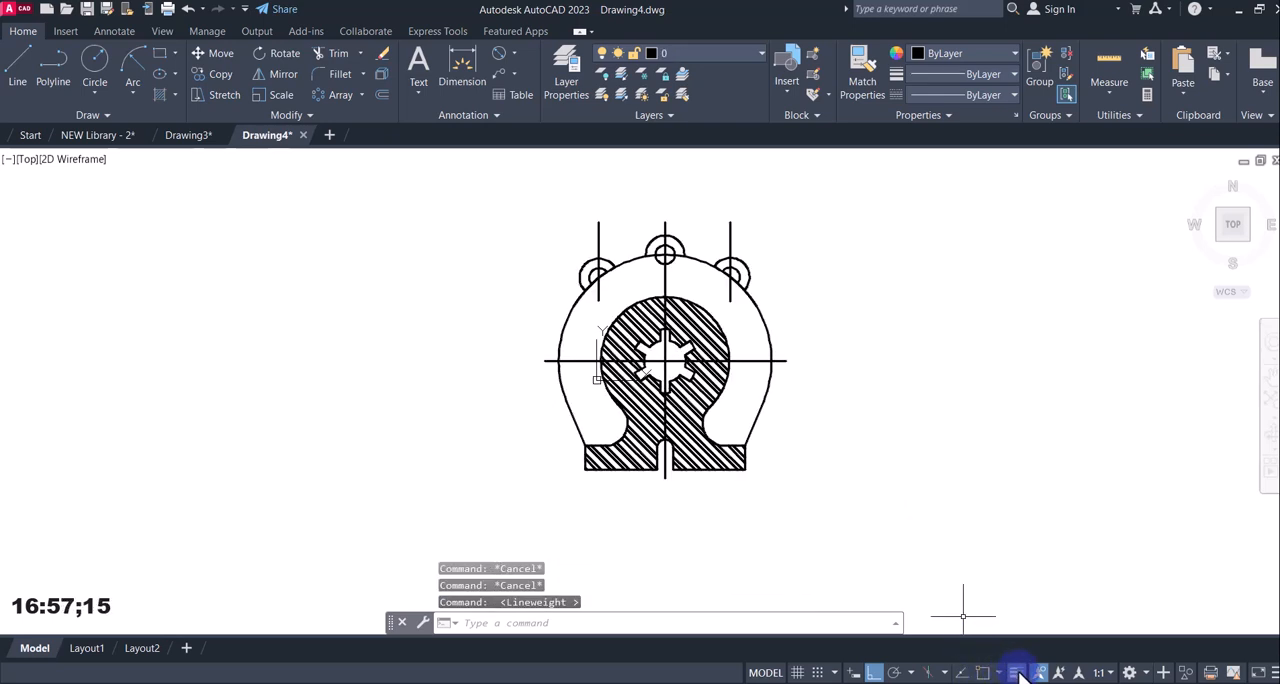
click(1016, 673)
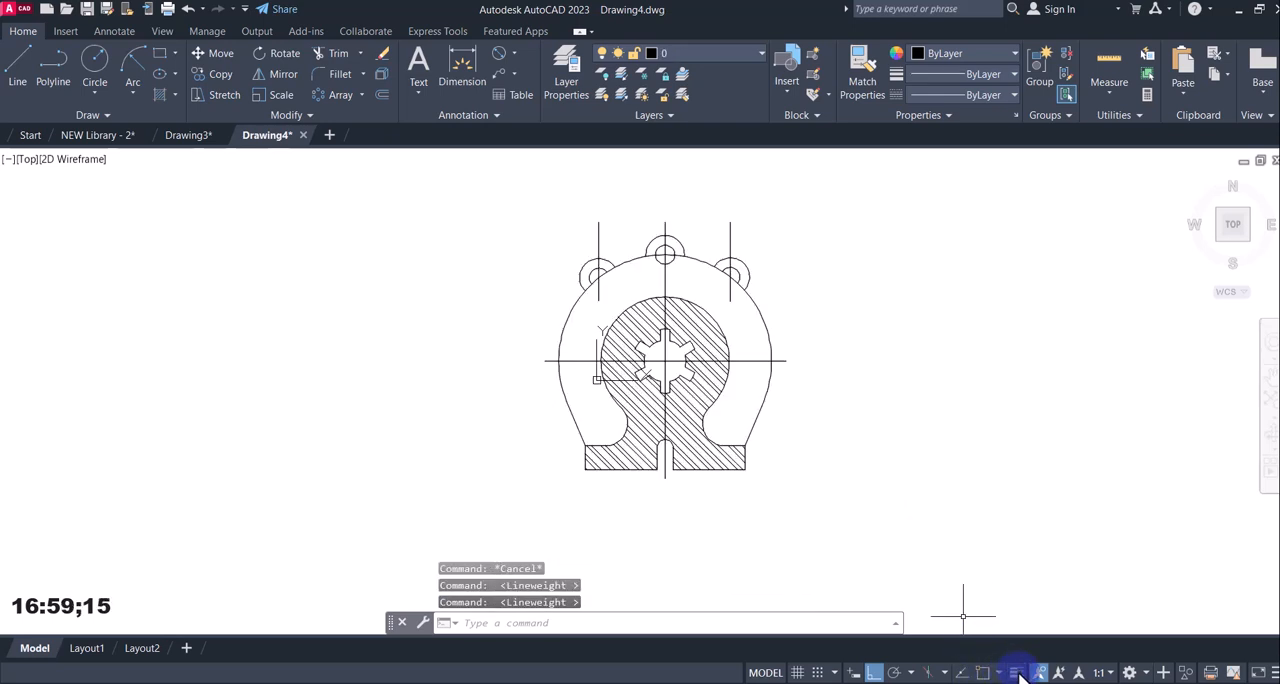
click(1016, 673)
click(1016, 673)
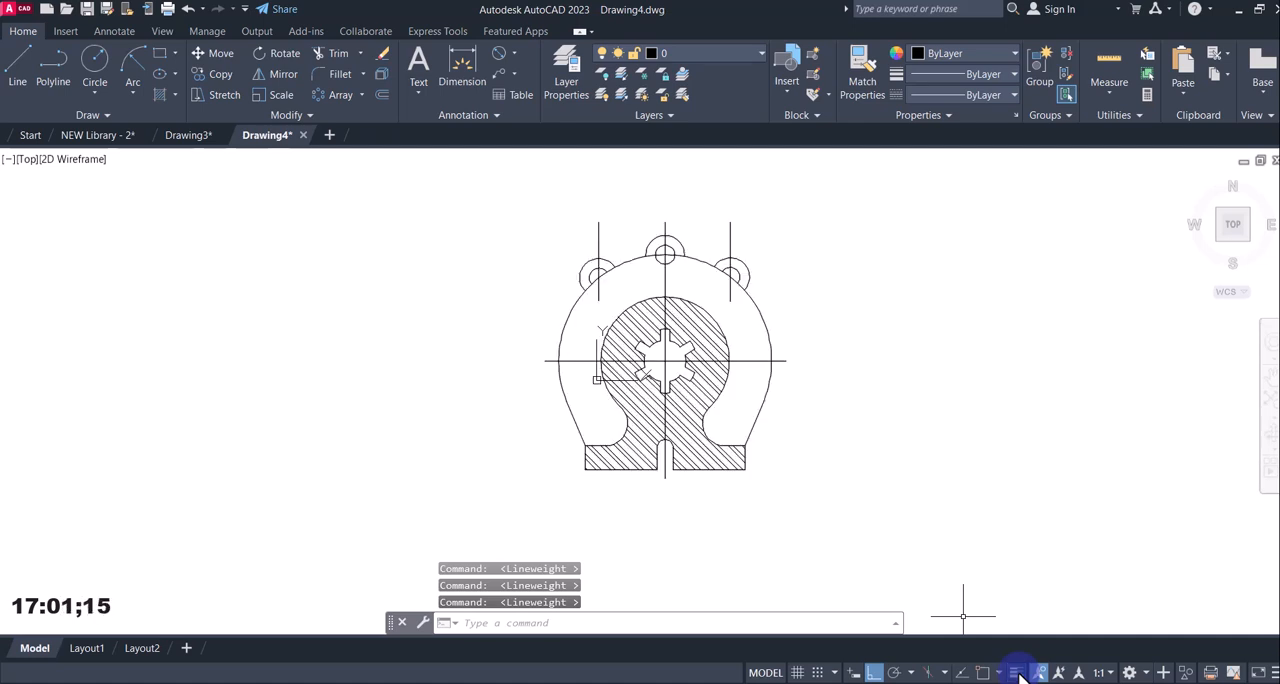
click(1016, 673)
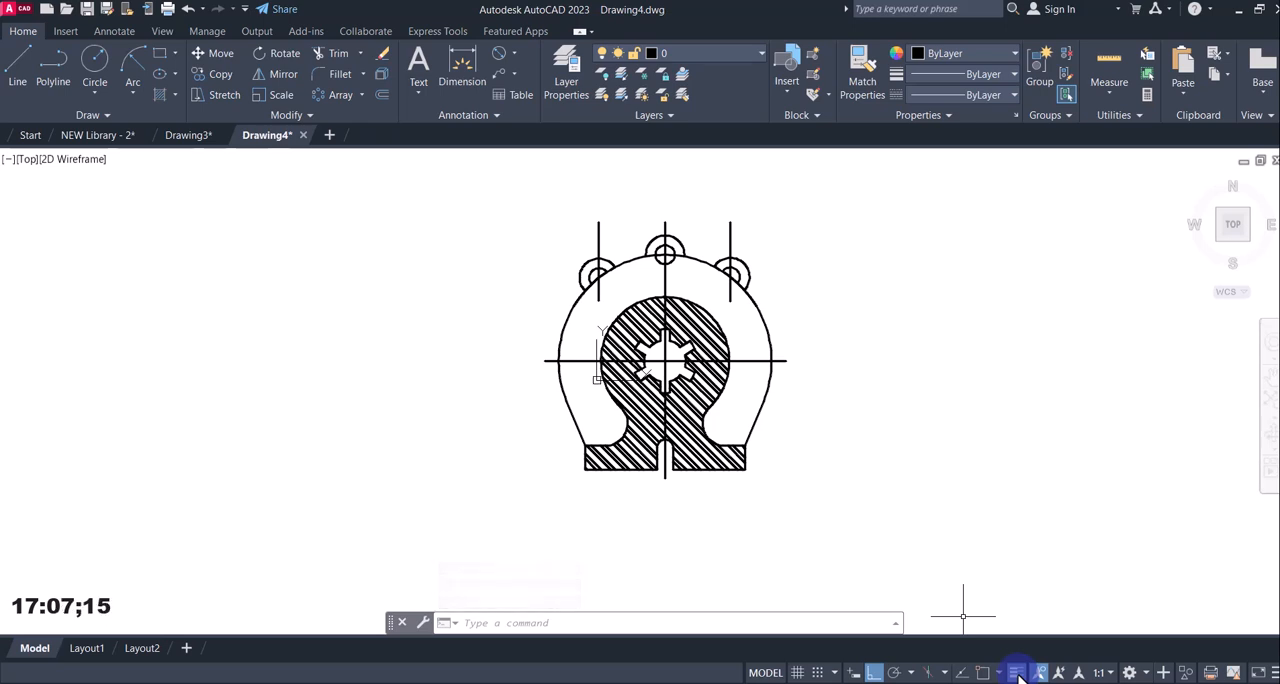
click(1016, 673)
click(1016, 673)
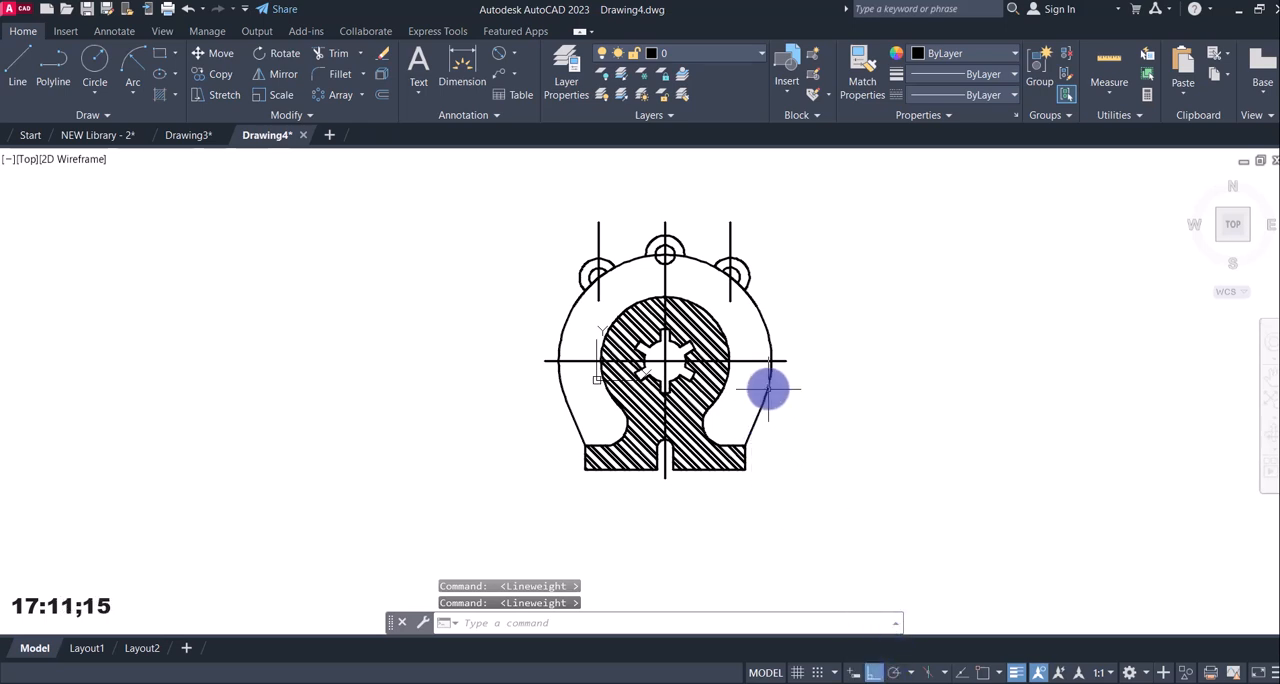
Move the horizontal axis, the three upper vertical axes and the short axis in the base slot to the center line layer.
click(751, 375)
click(738, 326)
click(677, 281)
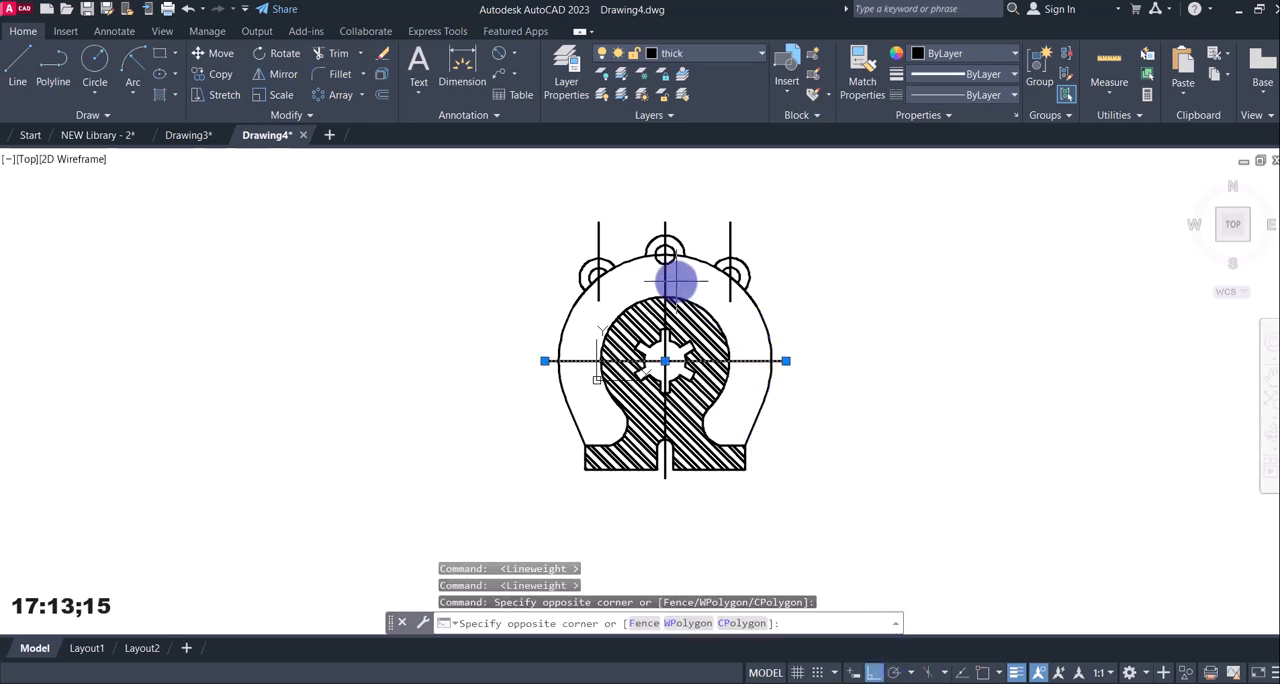
click(645, 279)
click(726, 229)
click(737, 220)
click(669, 220)
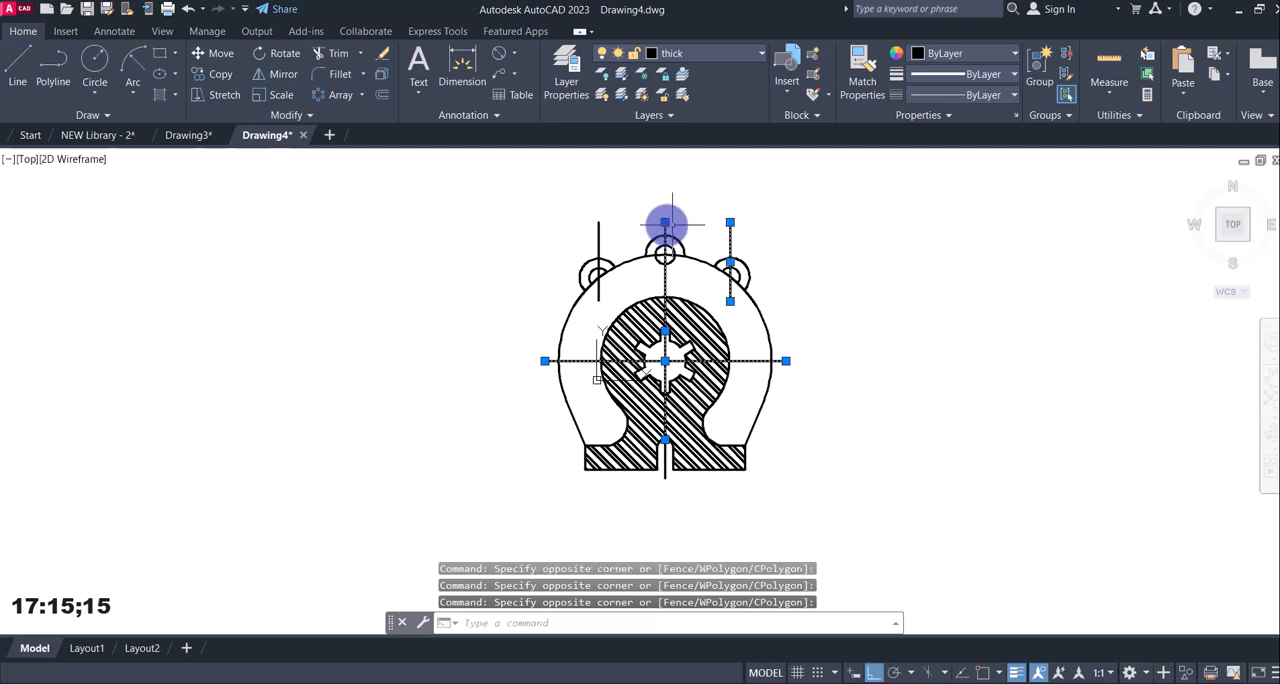
click(612, 222)
click(563, 227)
click(564, 227)
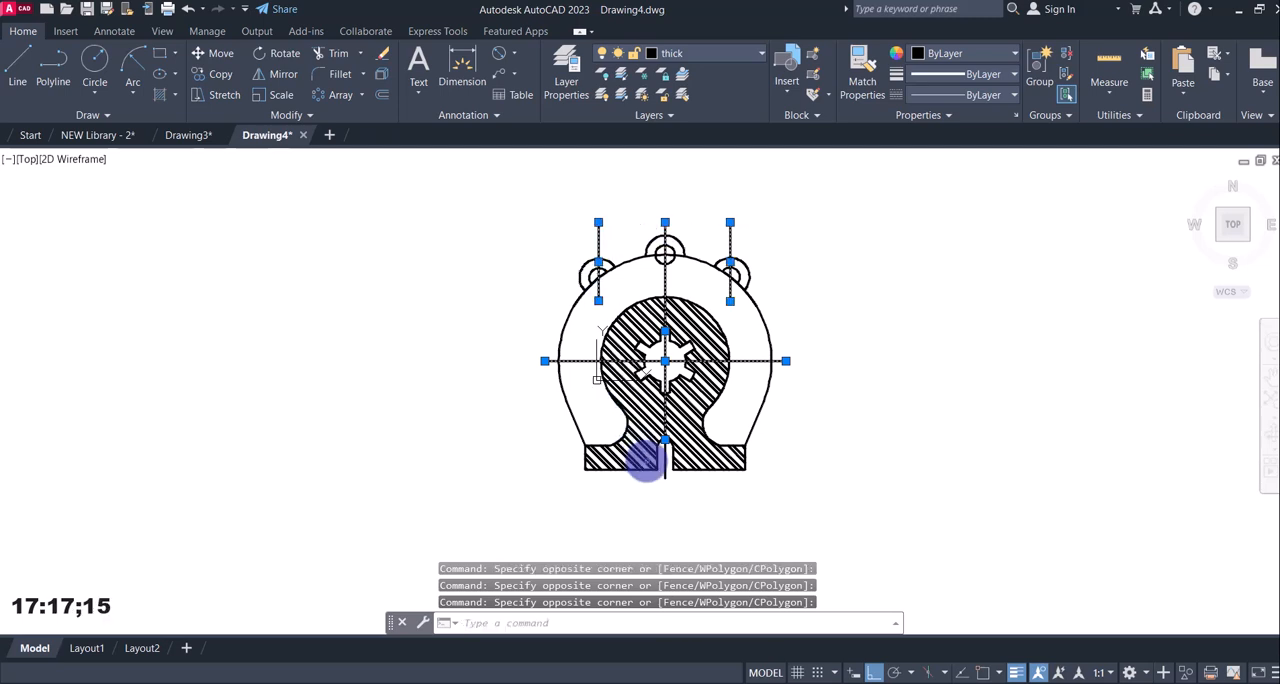
click(666, 458)
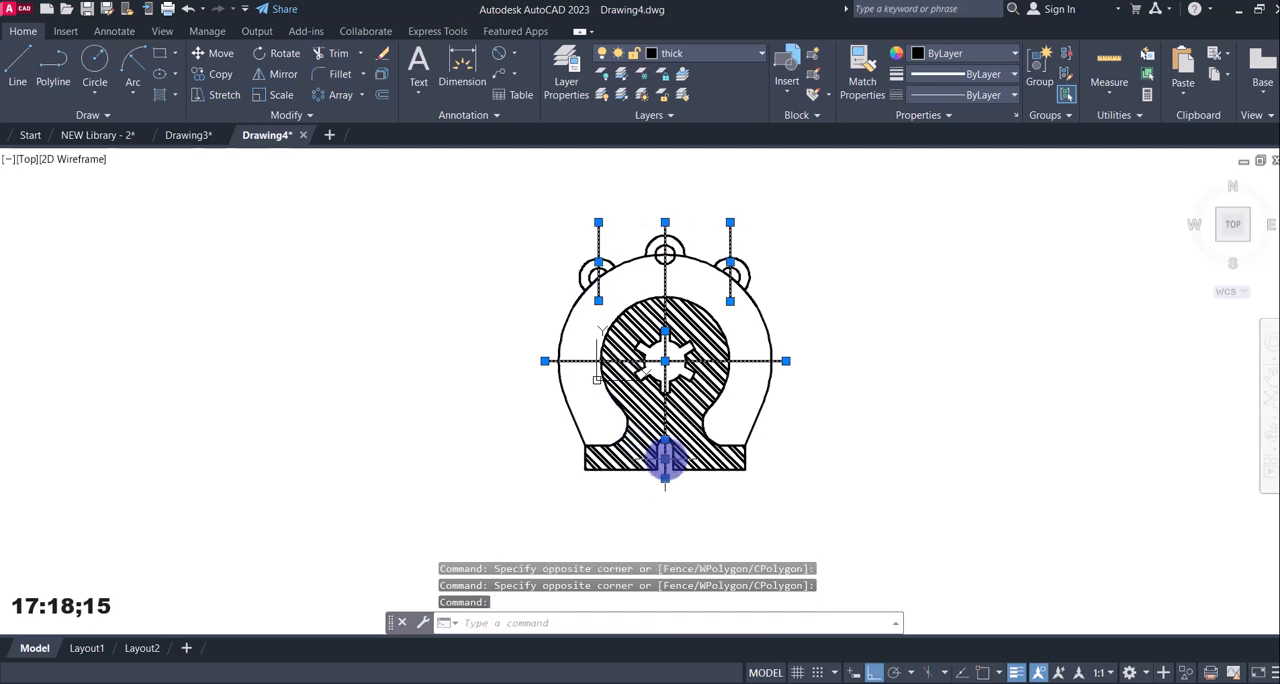
click(699, 50)
click(687, 87)
key(Escape)
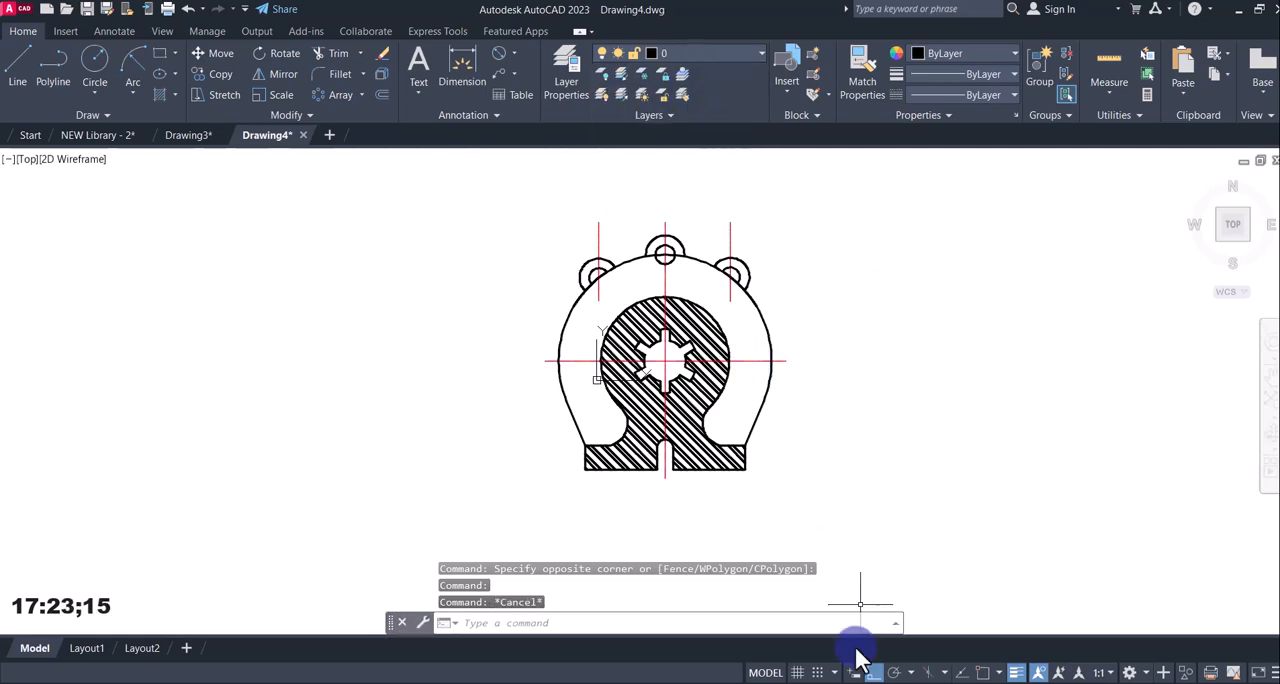
Check the centre lines in reference image 12.jpg and increase the horizontal centre line's linetype scale to show its dash-dot pattern.
click(857, 683)
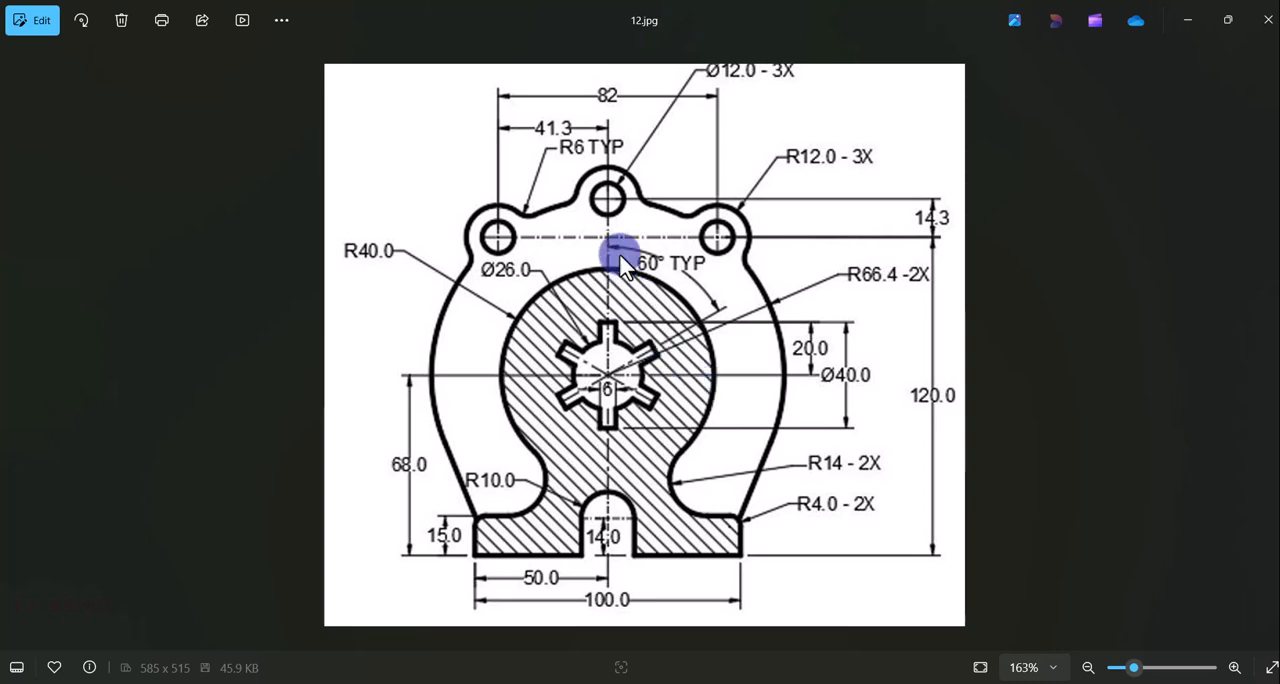
click(857, 683)
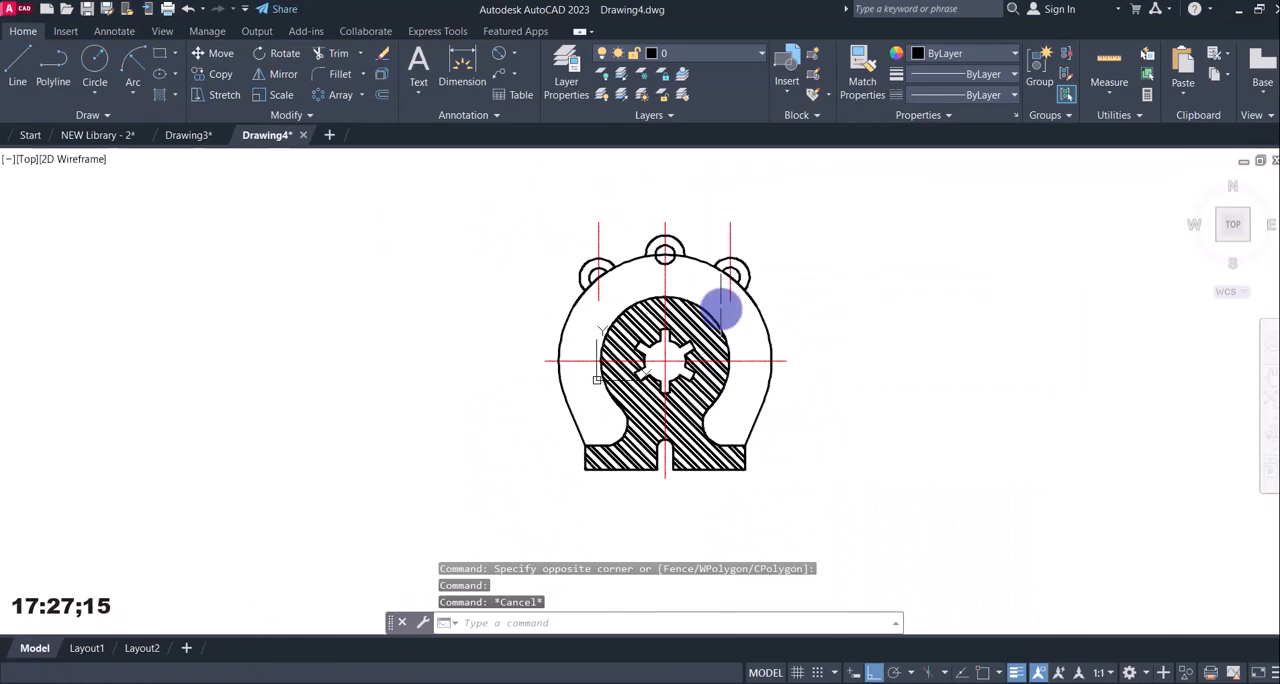
click(754, 374)
click(745, 347)
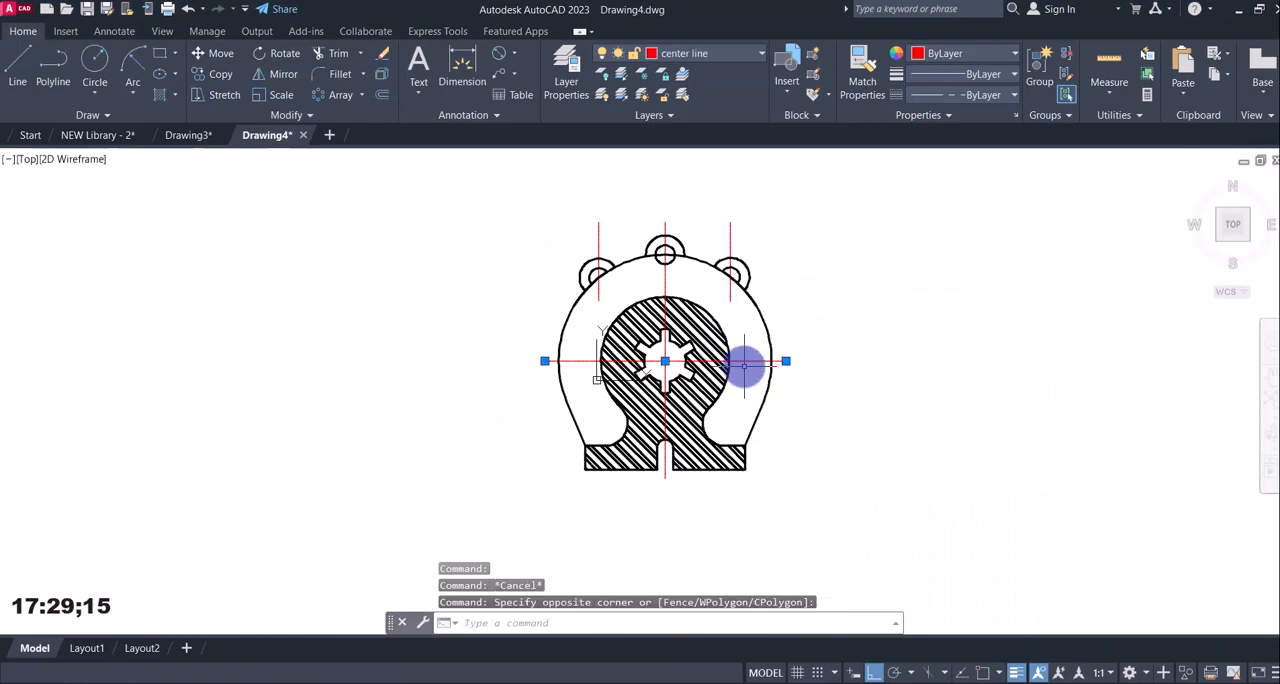
right_click(745, 350)
click(797, 657)
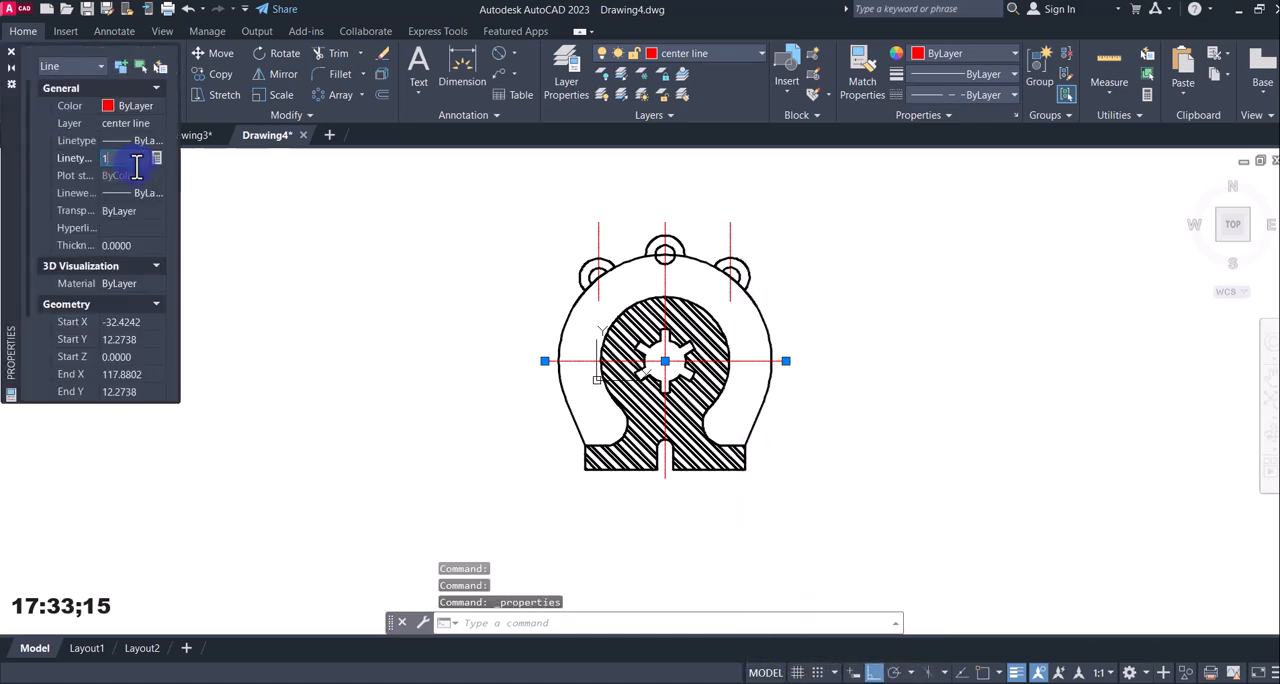
key(Return)
click(11, 51)
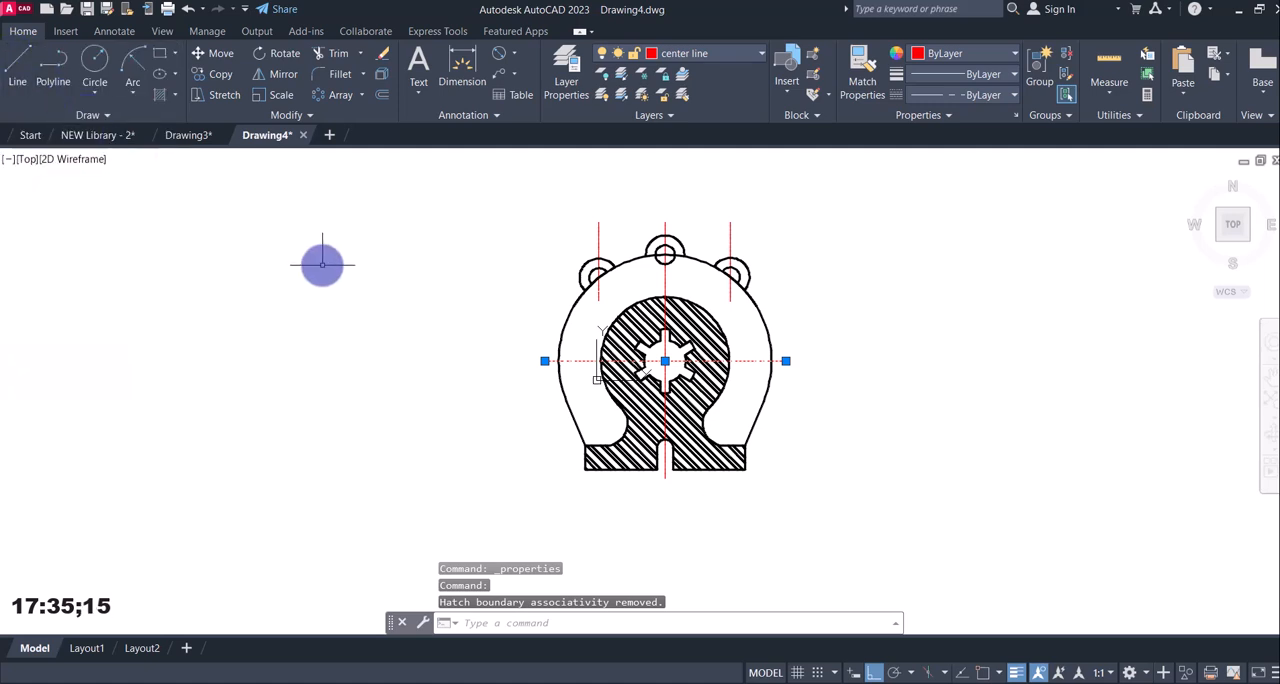
key(Escape)
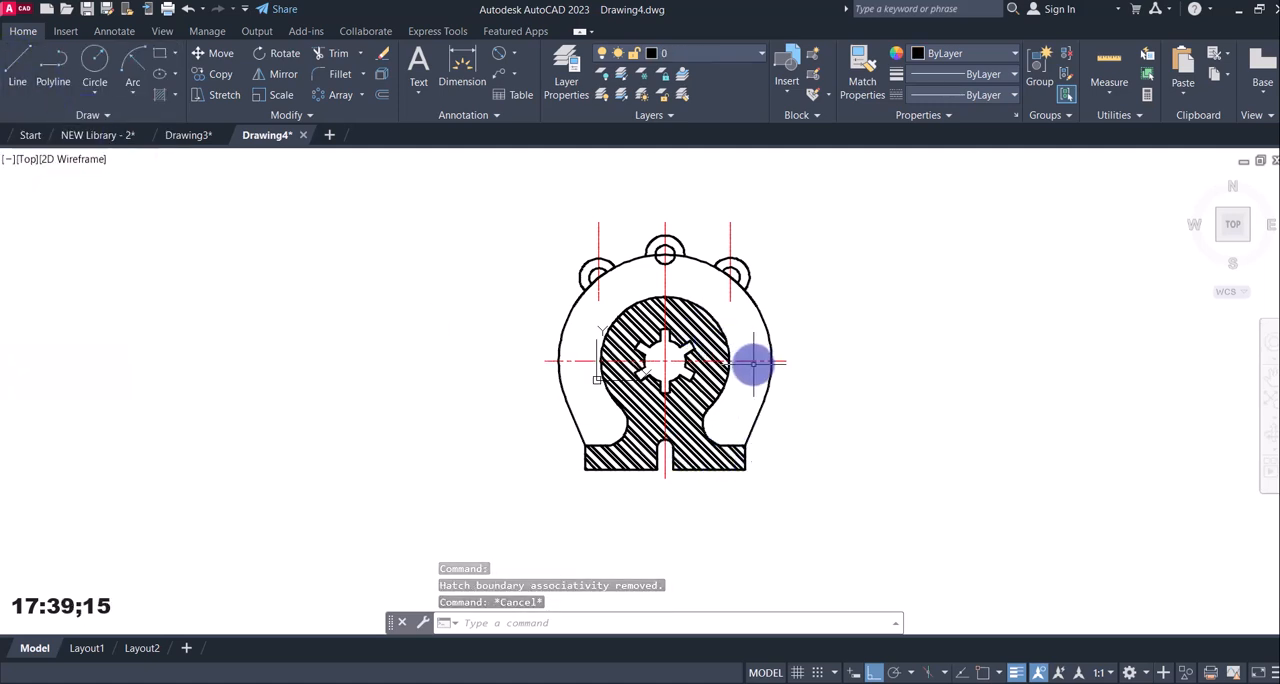
Match the horizontal centre line's properties onto the three upper vertical centre lines and the short one in the base slot.
text(m)
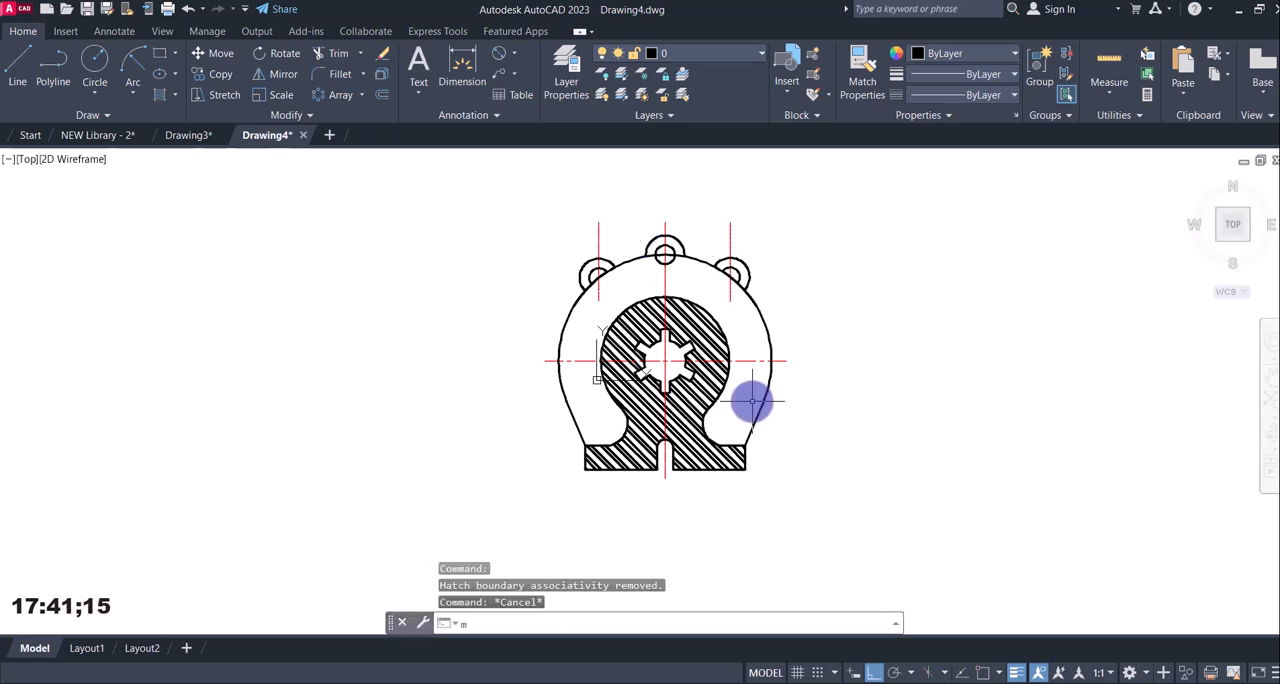
text(a)
key(Return)
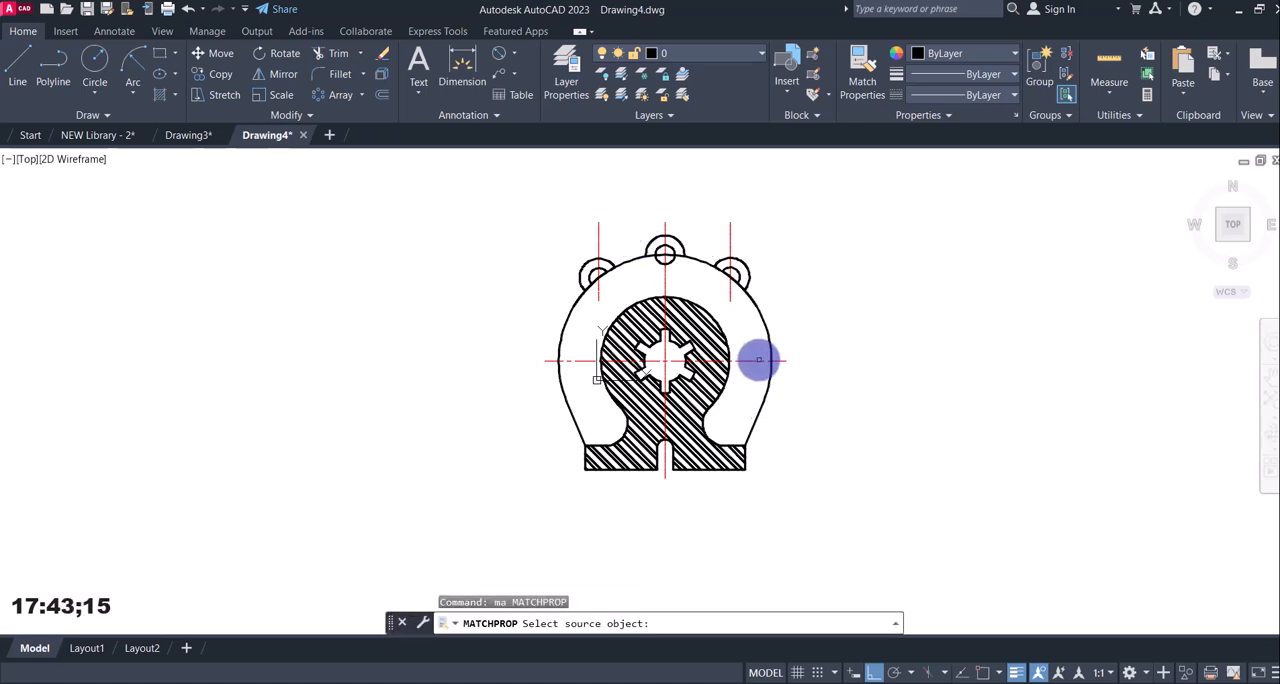
click(759, 360)
click(720, 223)
click(683, 215)
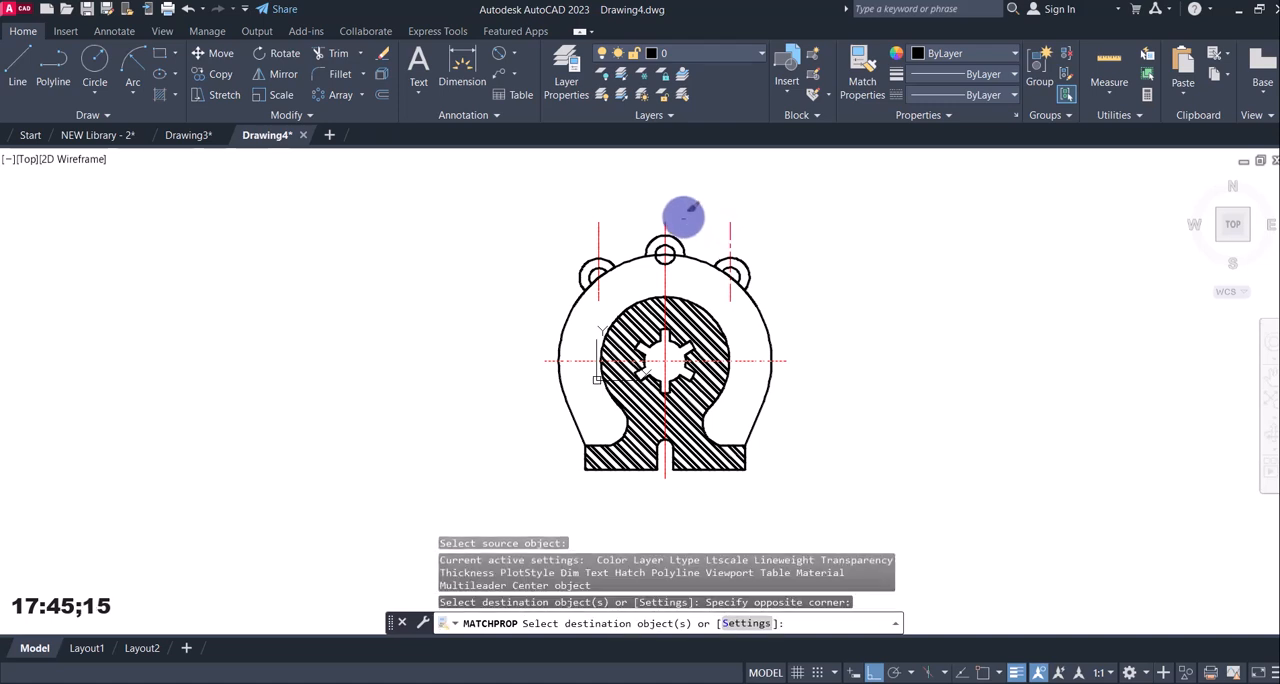
click(662, 220)
click(646, 224)
click(614, 227)
click(588, 228)
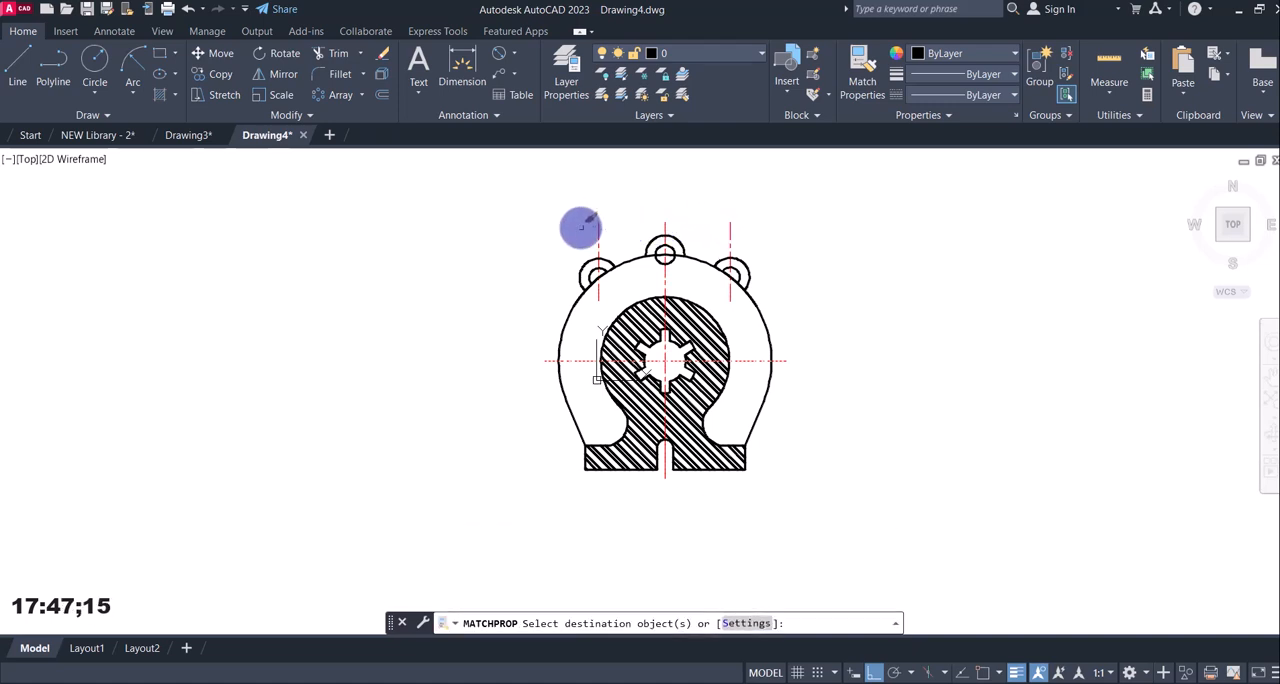
click(665, 462)
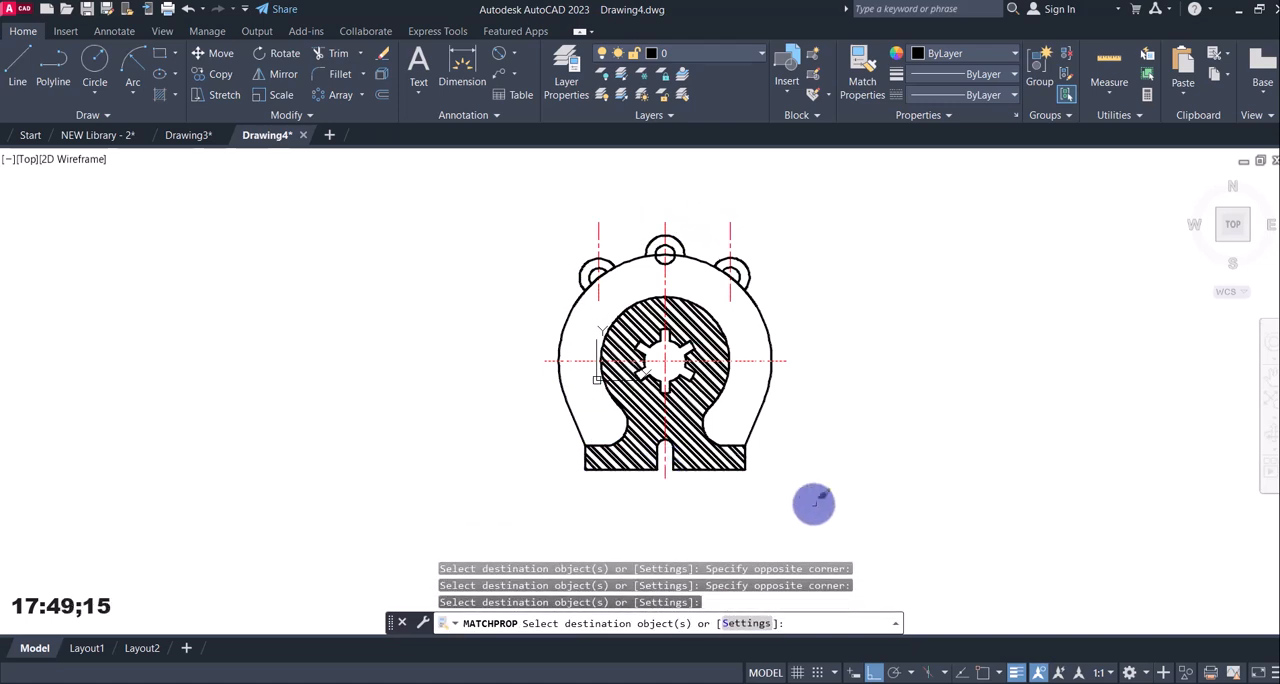
key(Return)
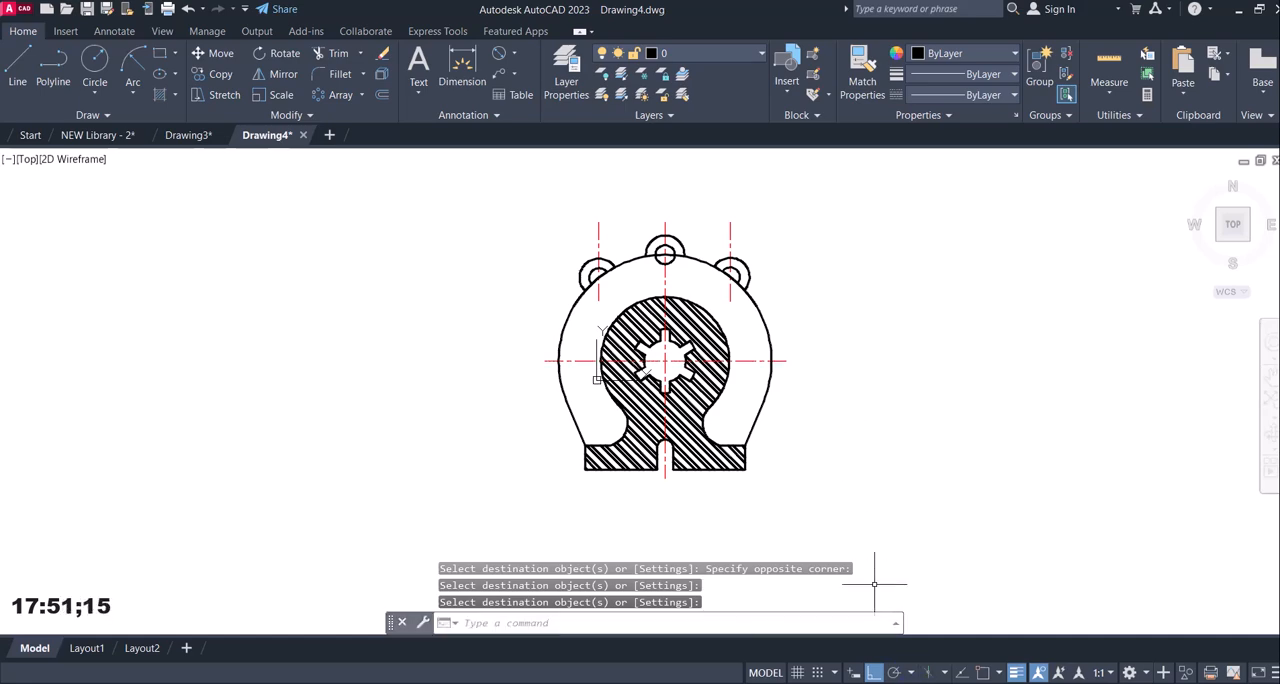
scroll(634, 300, up, 2)
scroll(663, 318, down, 2)
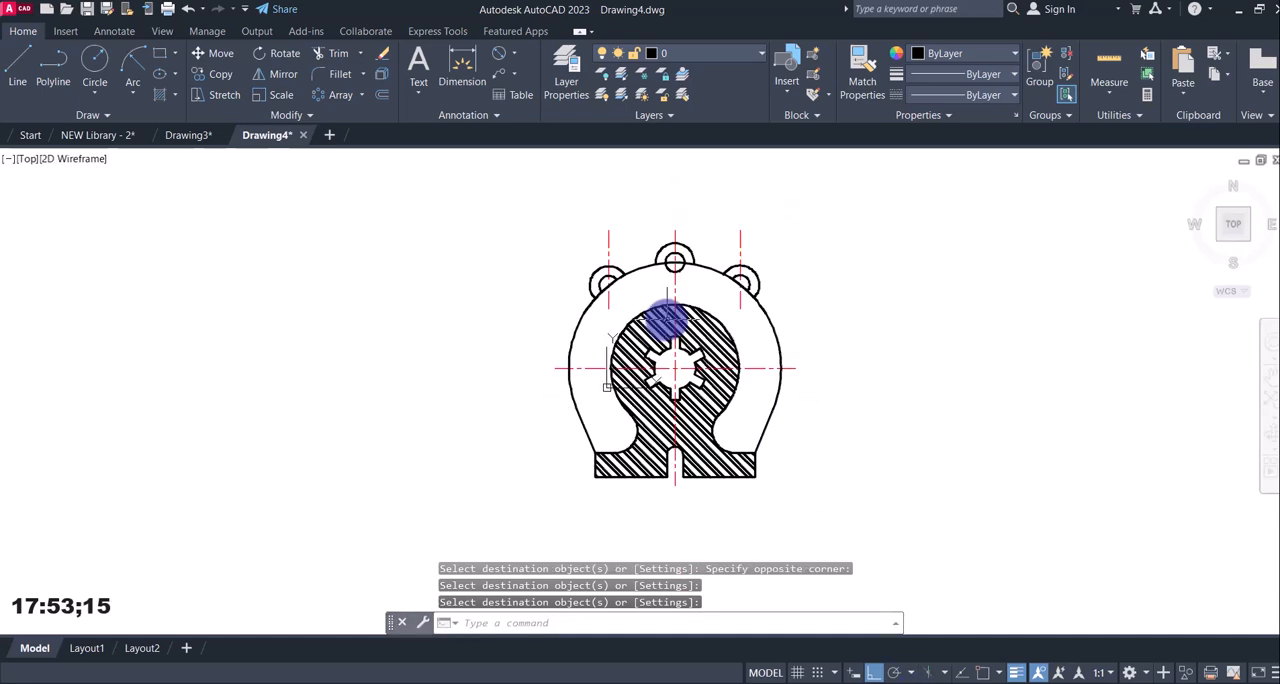
Compare the drawing with reference image 12.jpg and create a dimension style named new dim, based on Standard.
key(alt+Tab)
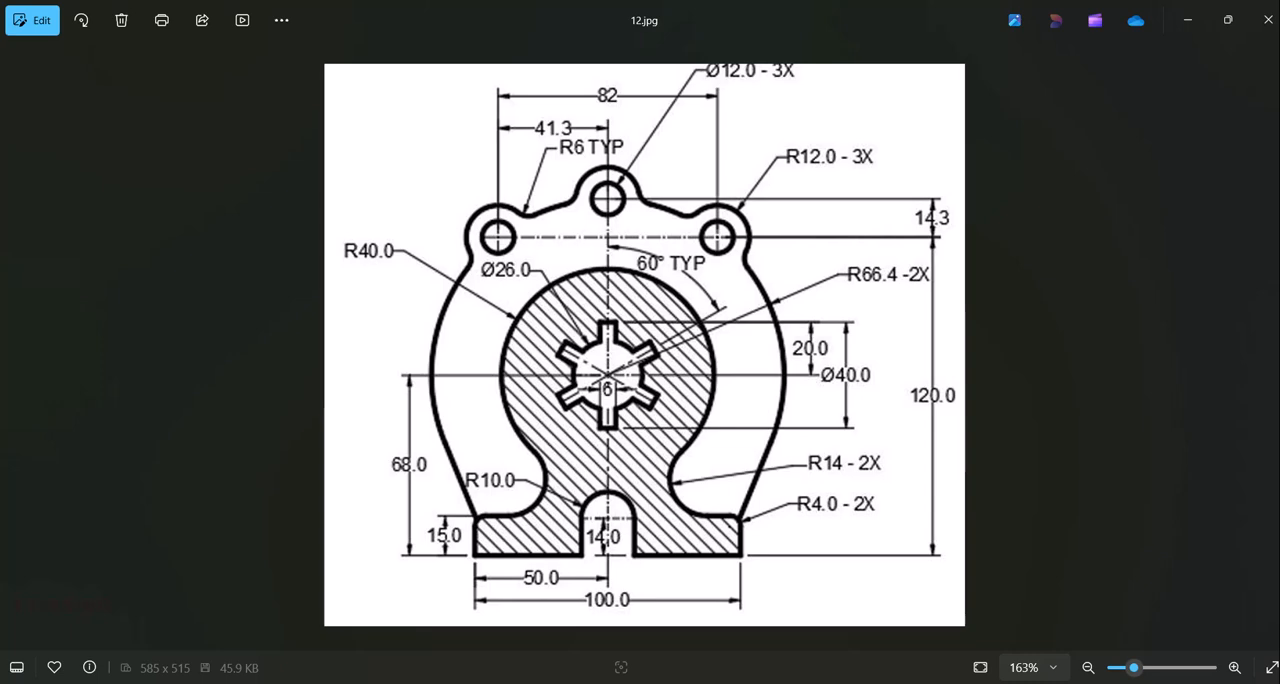
key(alt+Tab)
key(alt+Tab)
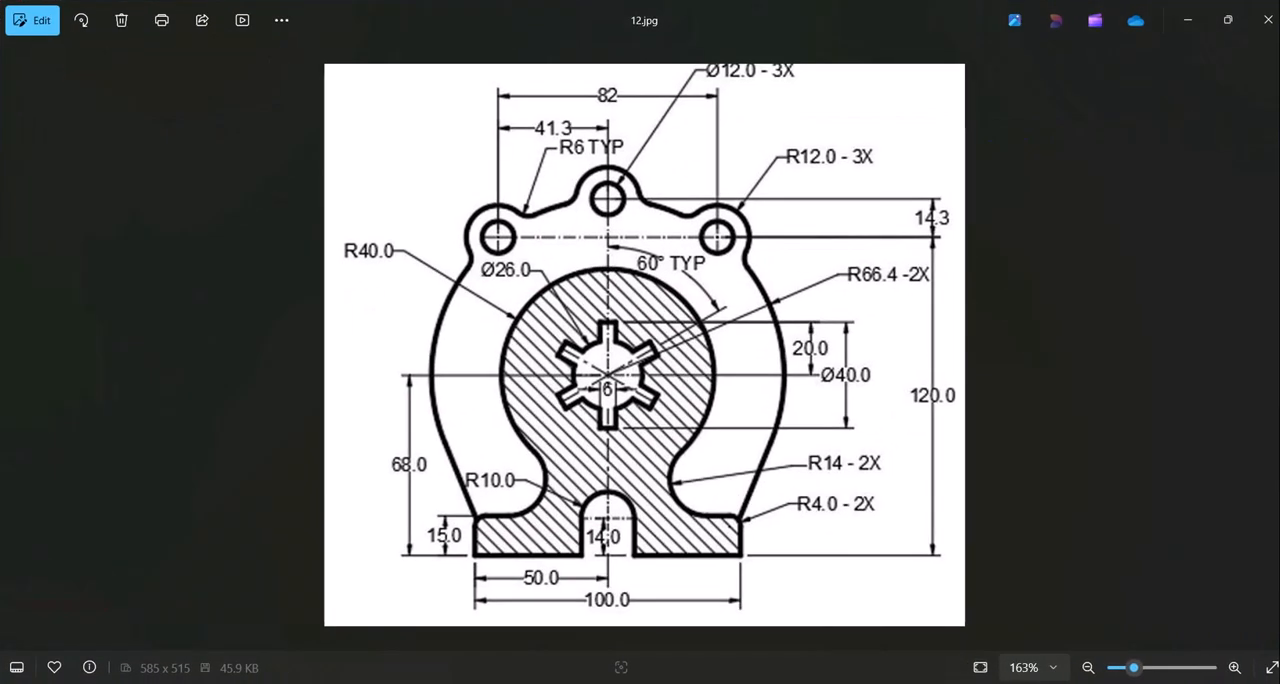
key(alt+Tab)
key(alt+Tab)
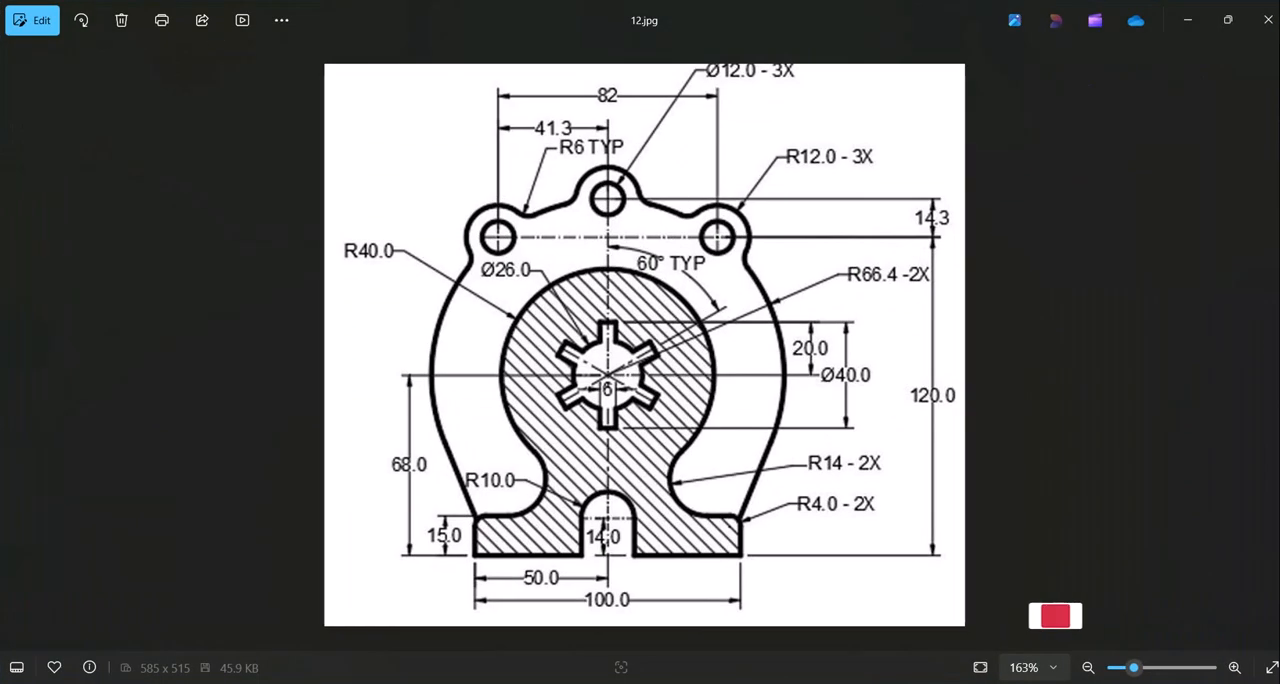
key(alt+Tab)
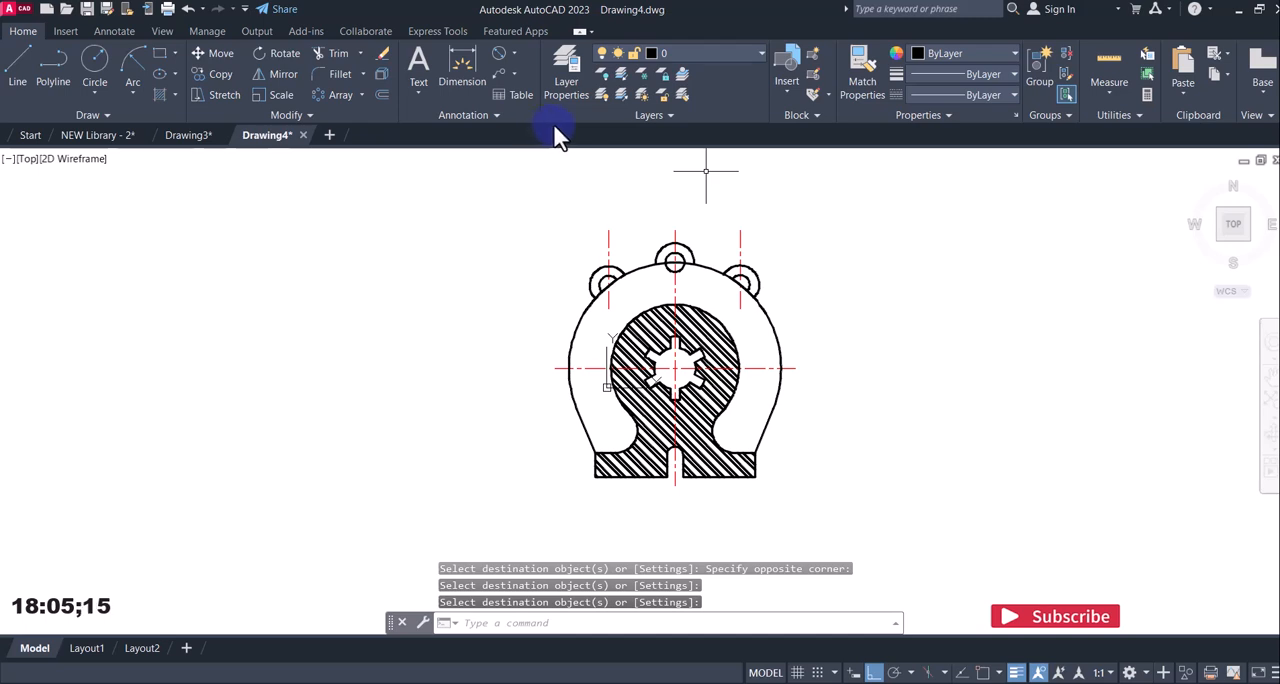
click(498, 115)
click(408, 155)
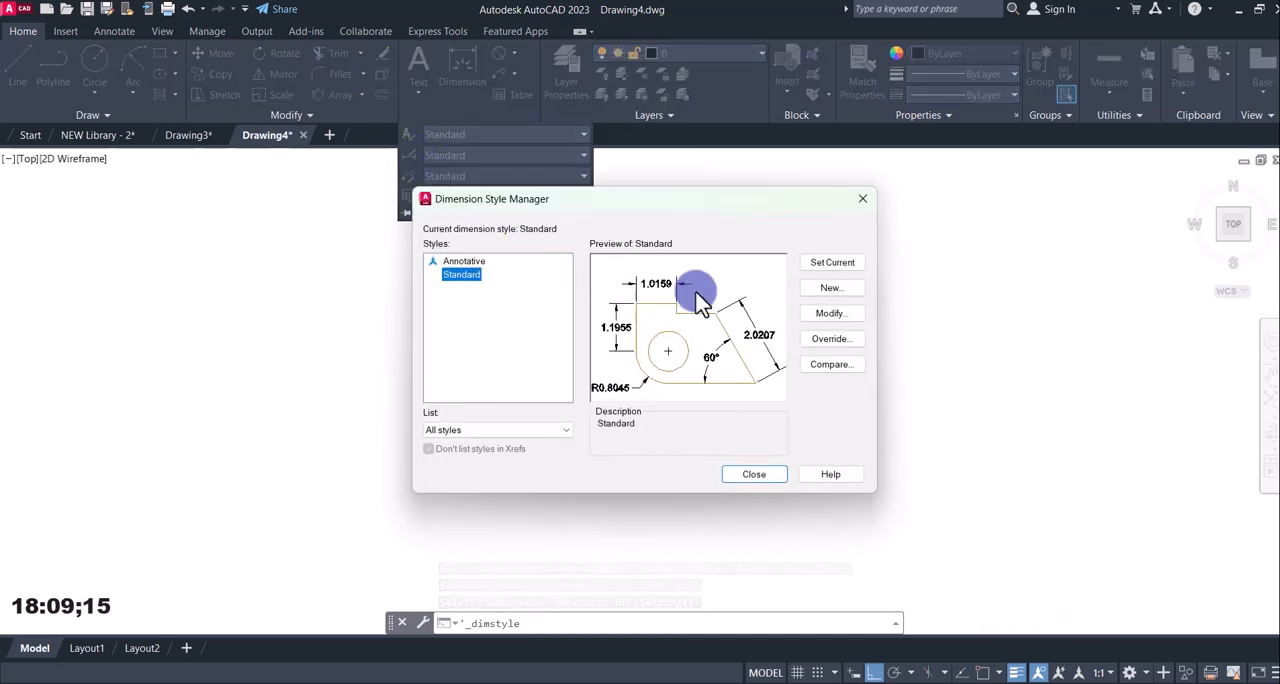
click(826, 290)
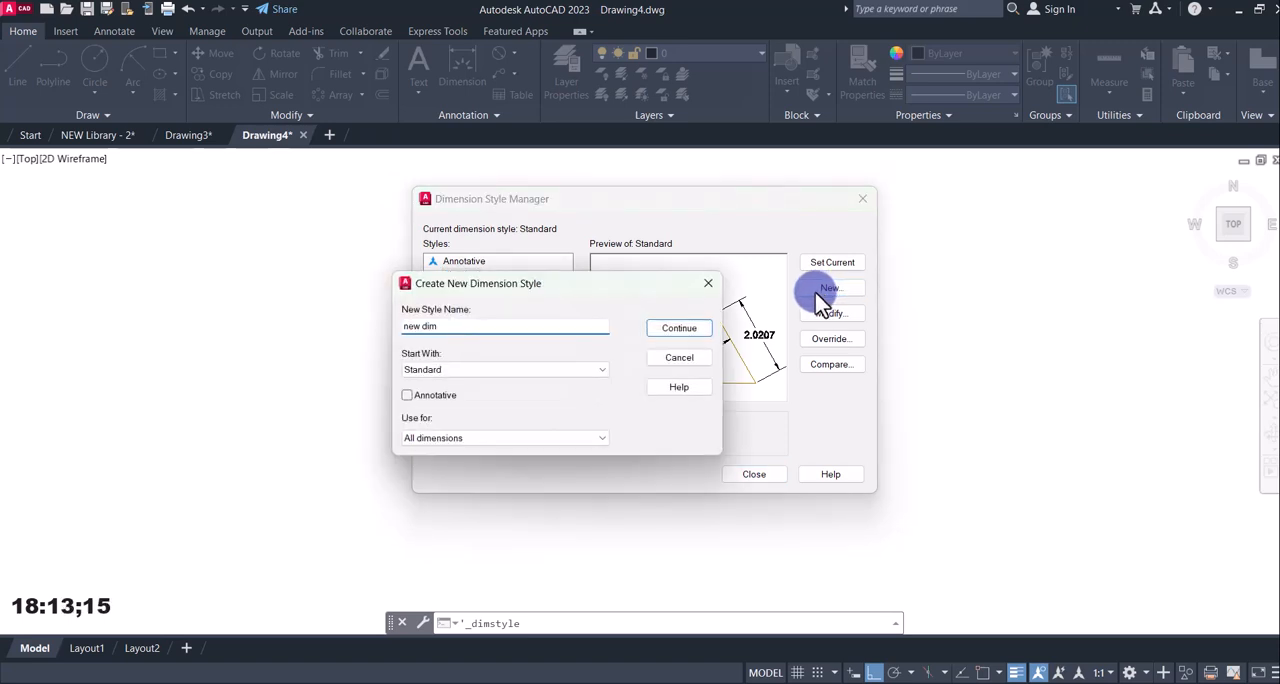
text(new dim)
click(679, 328)
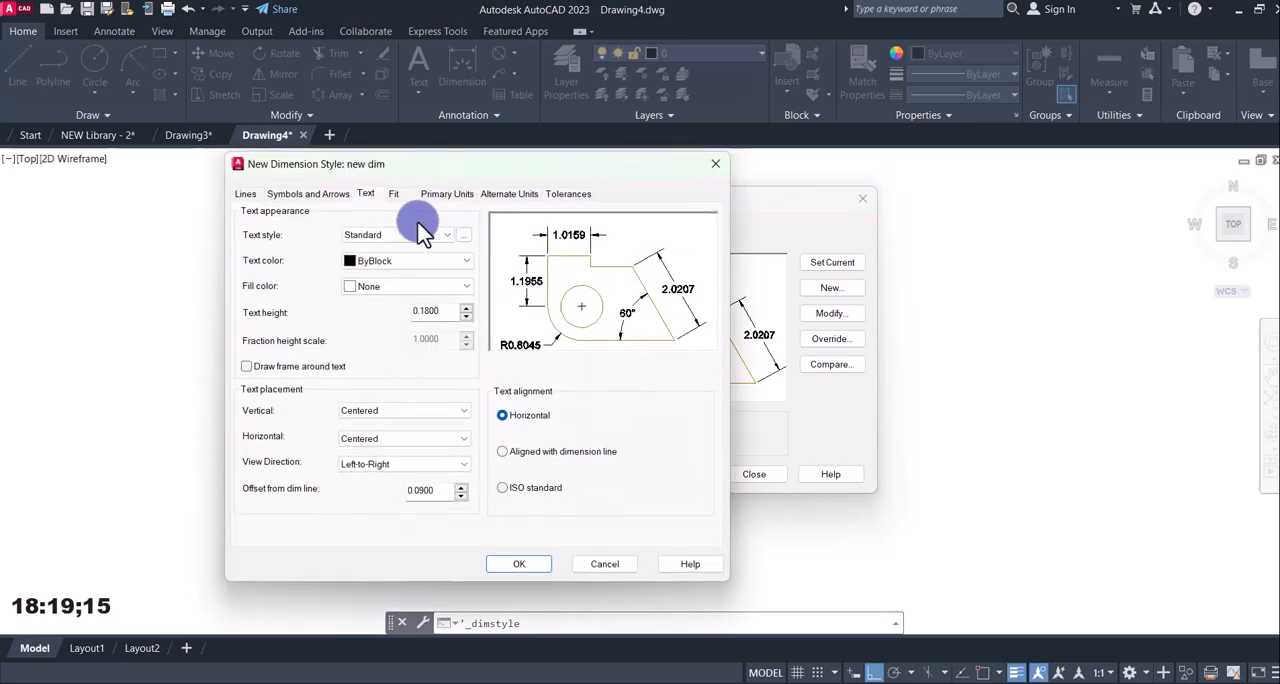
Set the new style's arrow size to 5 and text height to 6, with text aligned with the dimension line.
click(292, 196)
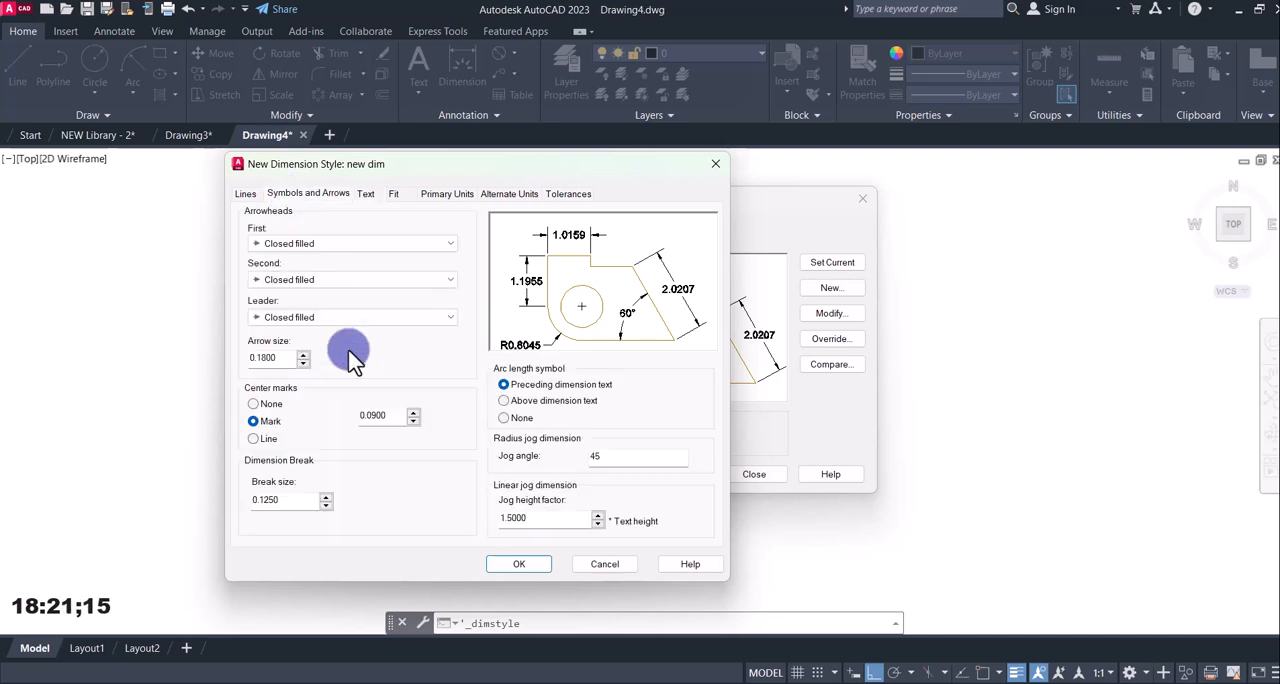
text(5)
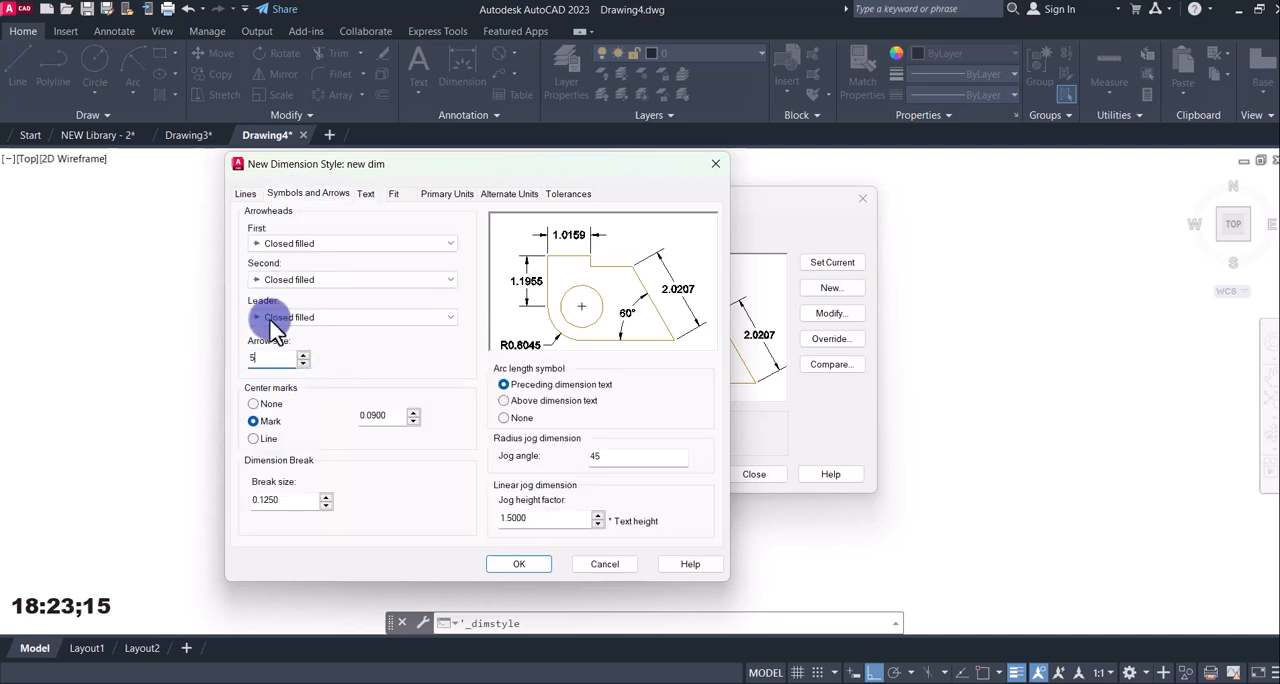
click(367, 194)
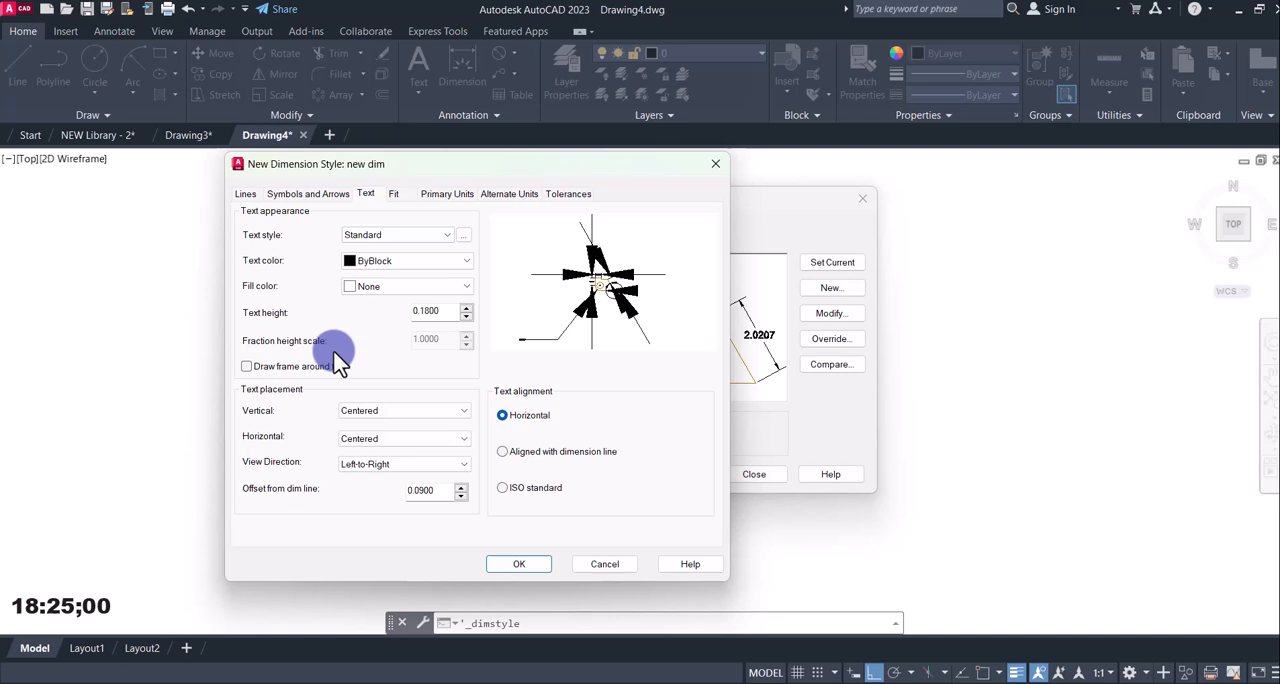
double_click(430, 311)
text(6)
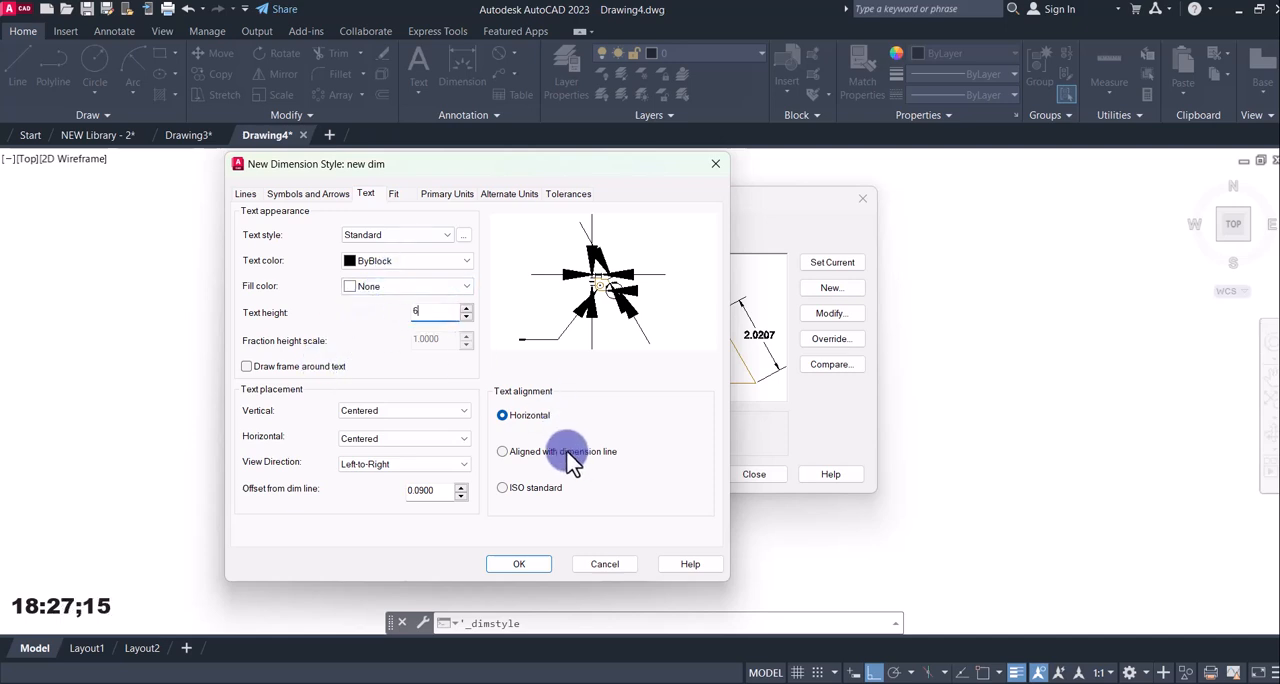
click(552, 456)
Colour the new style's dimension lines and extension lines blue.
click(246, 194)
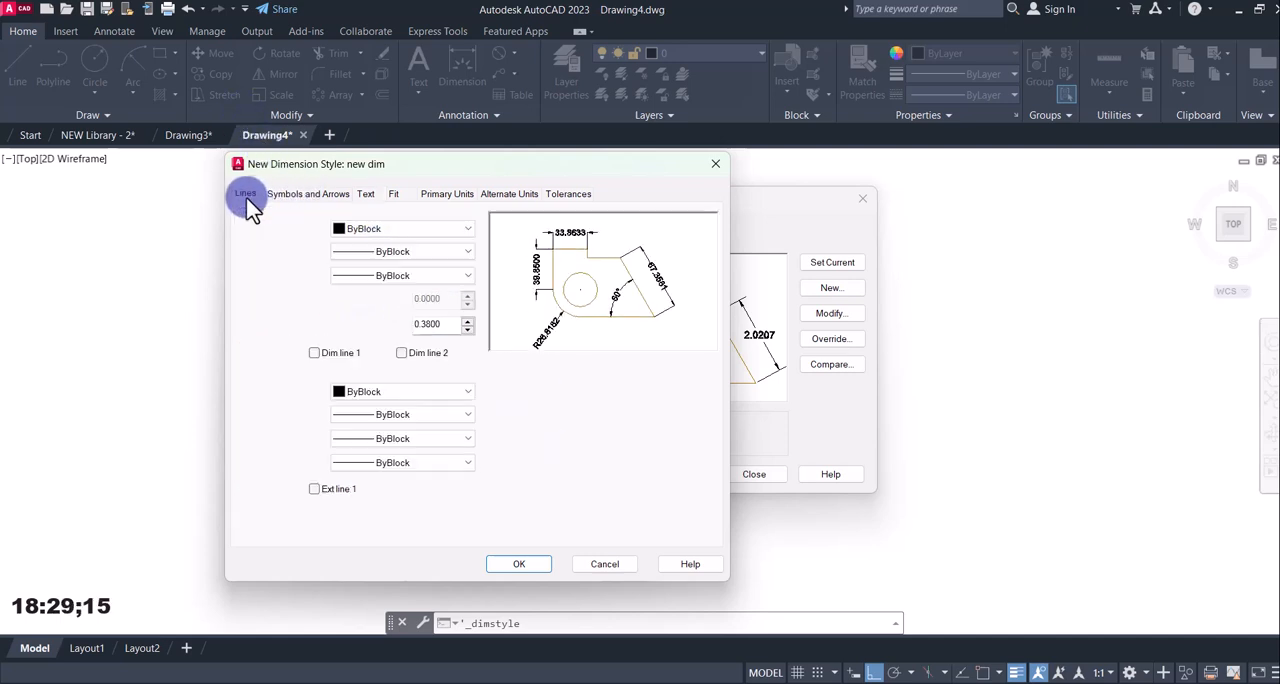
click(370, 230)
click(362, 330)
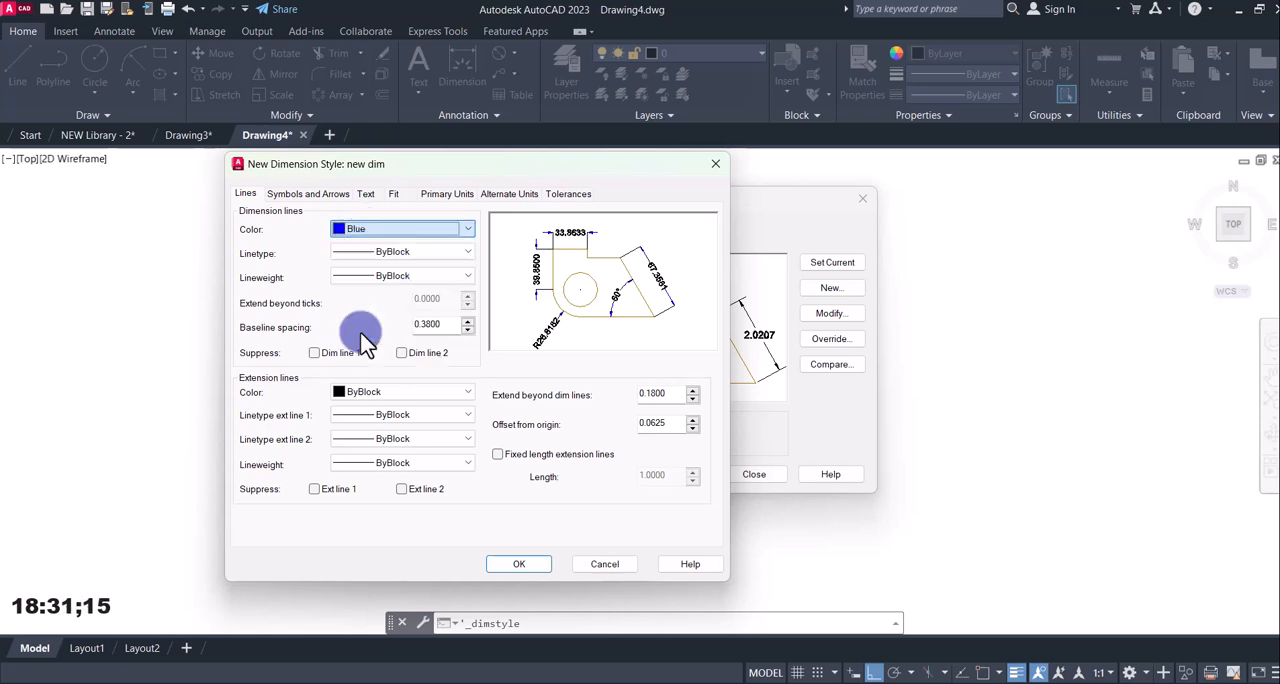
click(345, 392)
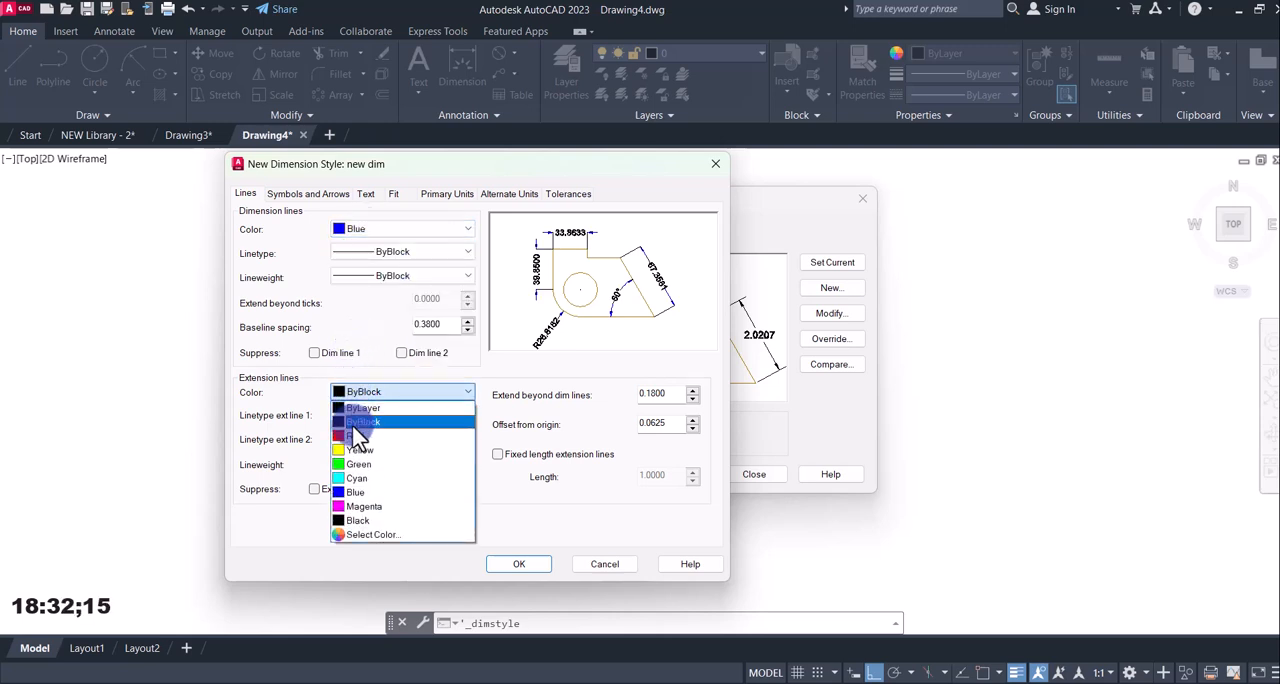
click(355, 492)
Set the linear dimension precision to 0 and save the new dim style.
click(447, 194)
click(398, 253)
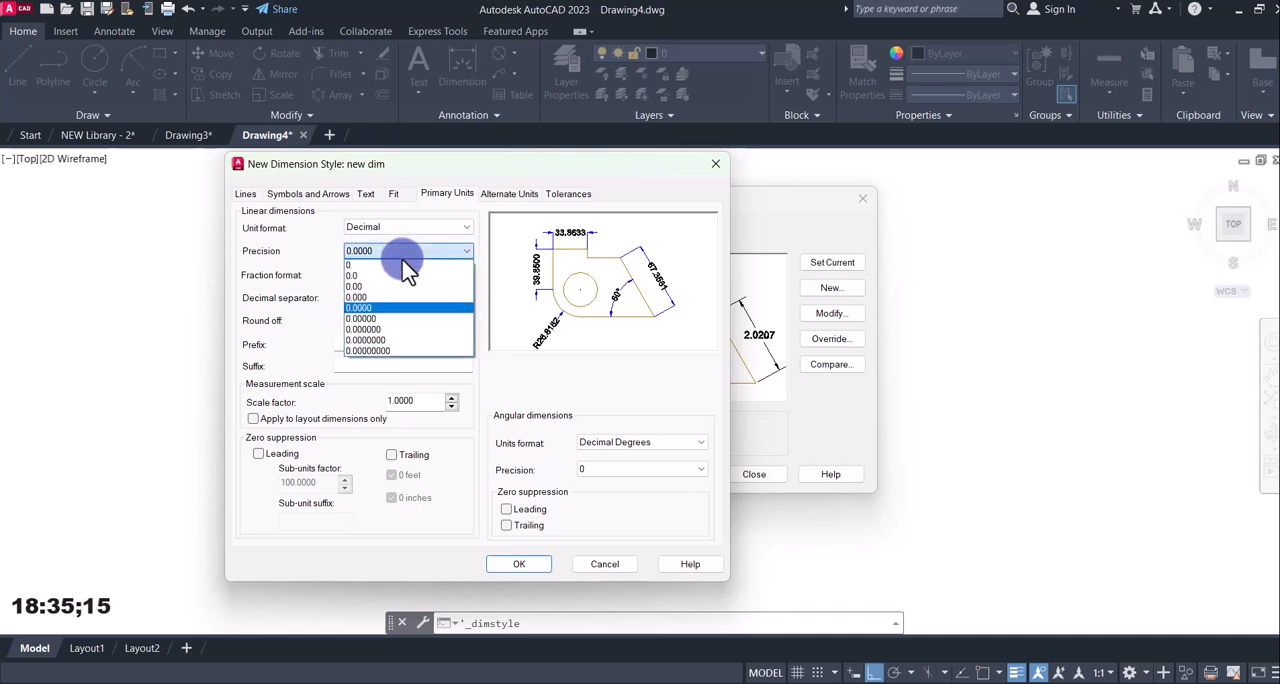
click(396, 265)
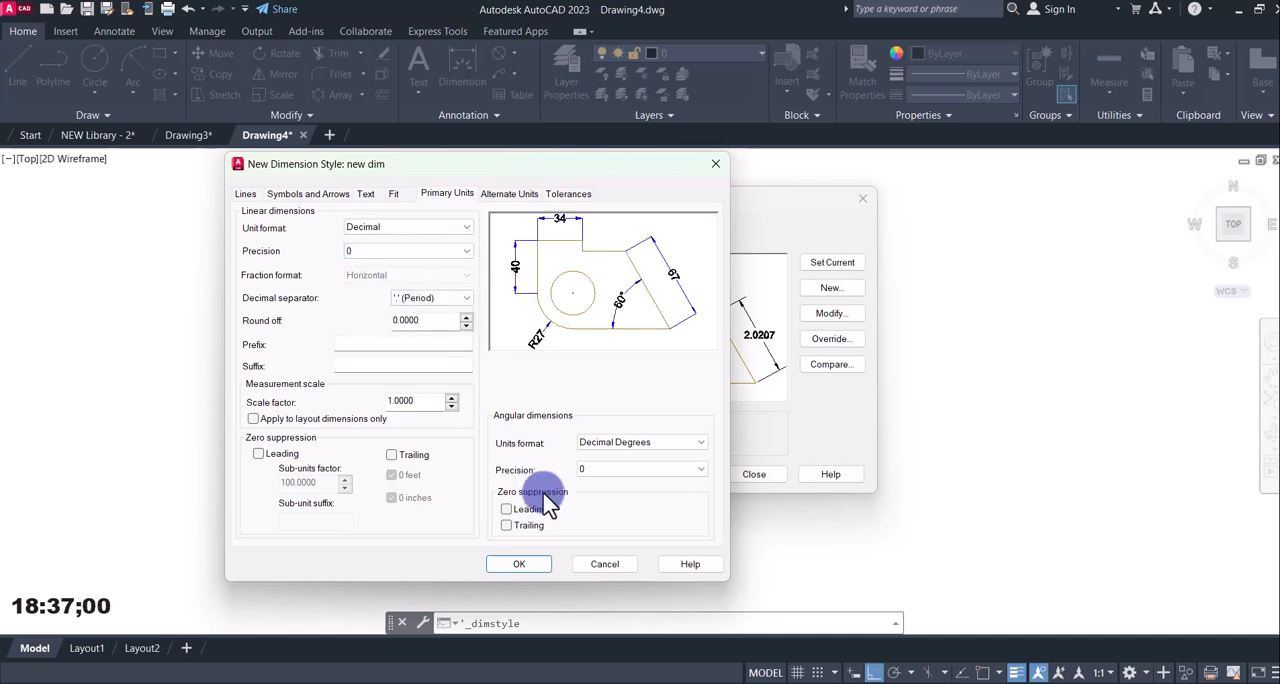
click(519, 564)
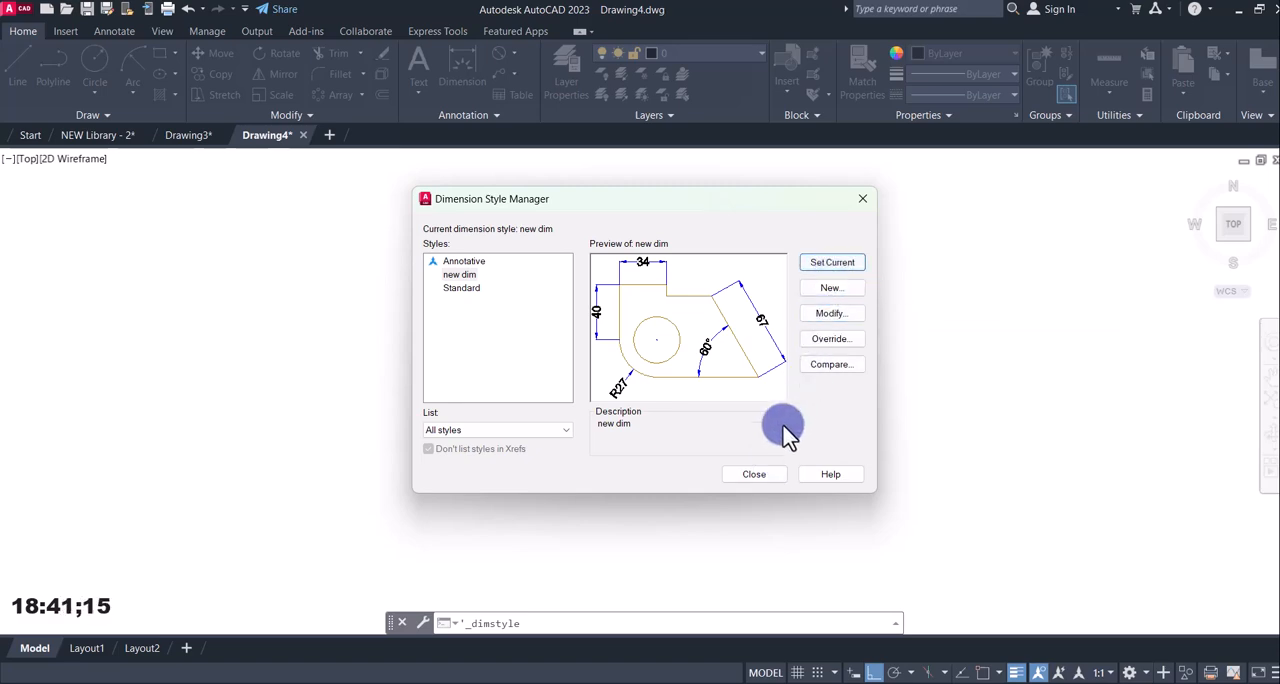
click(752, 474)
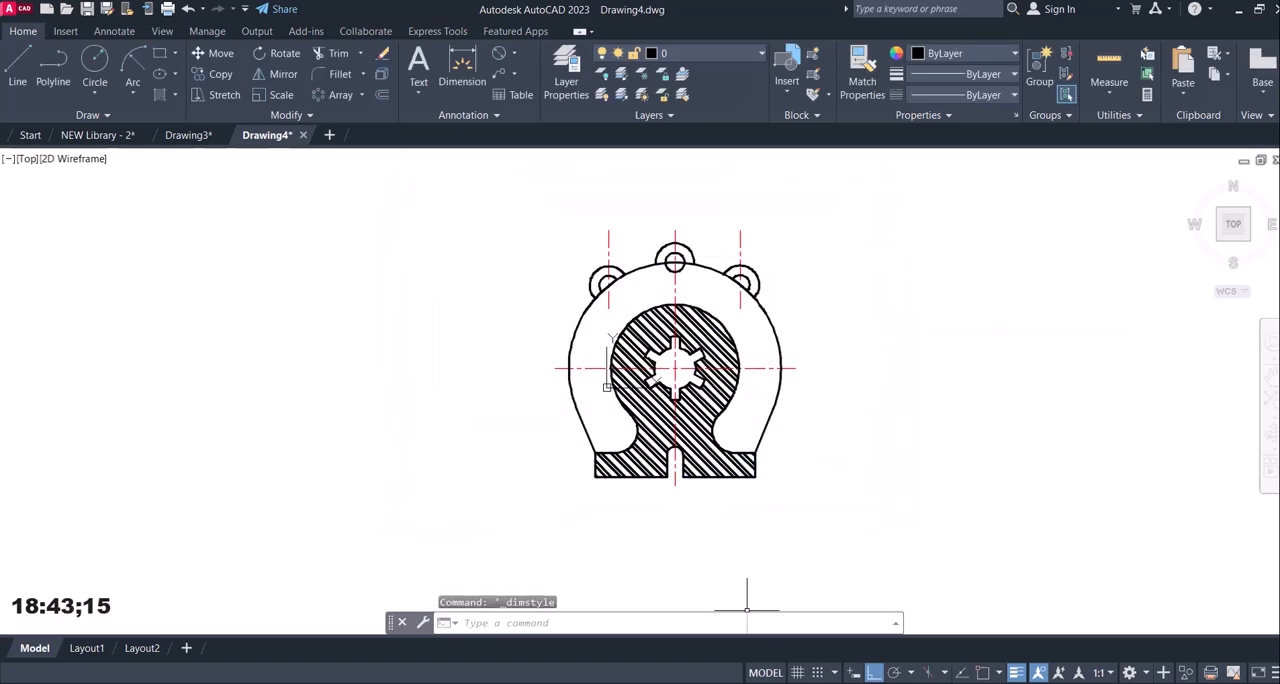
Check reference image 12.jpg and, with object snap on and ortho off, place a linear dimension for the full base width below the part.
click(848, 683)
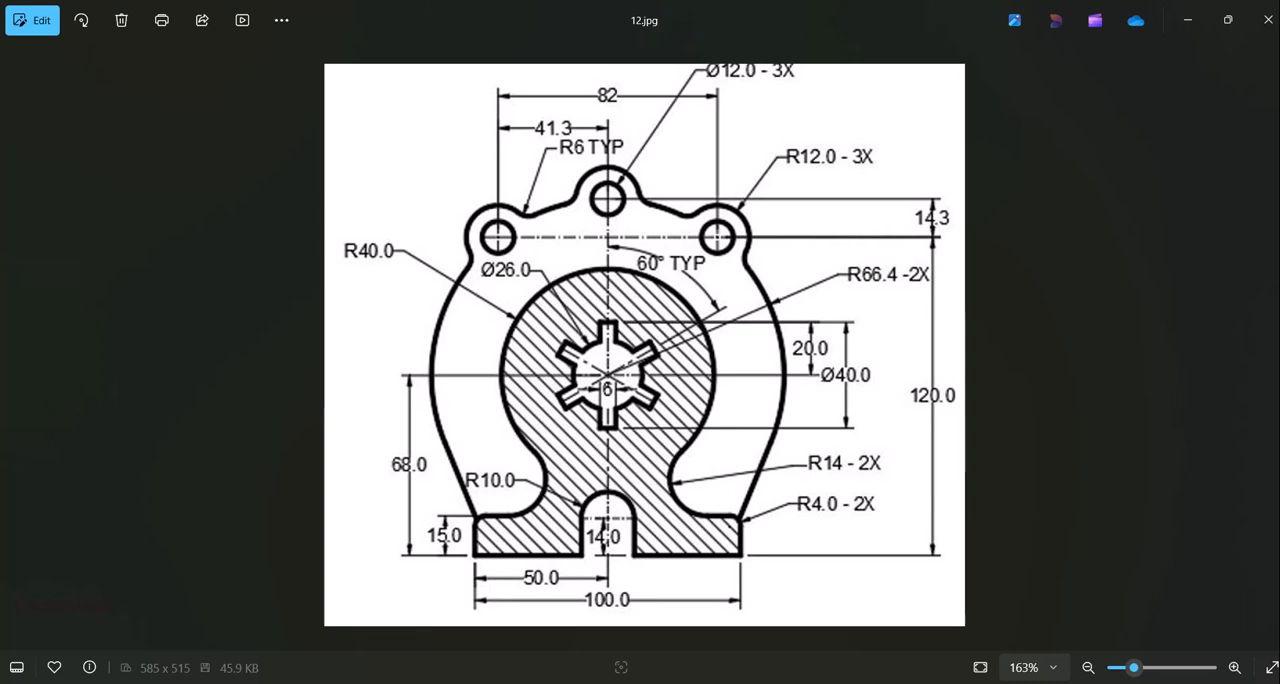
click(848, 683)
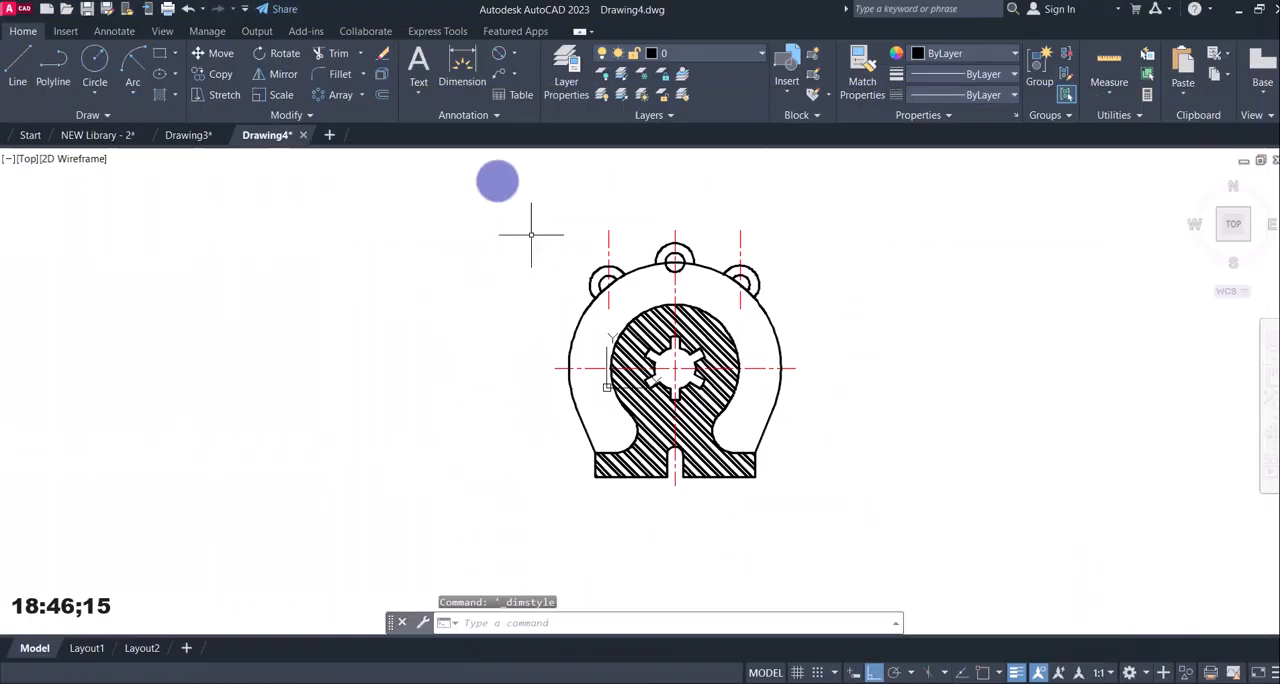
click(510, 60)
click(508, 80)
click(584, 467)
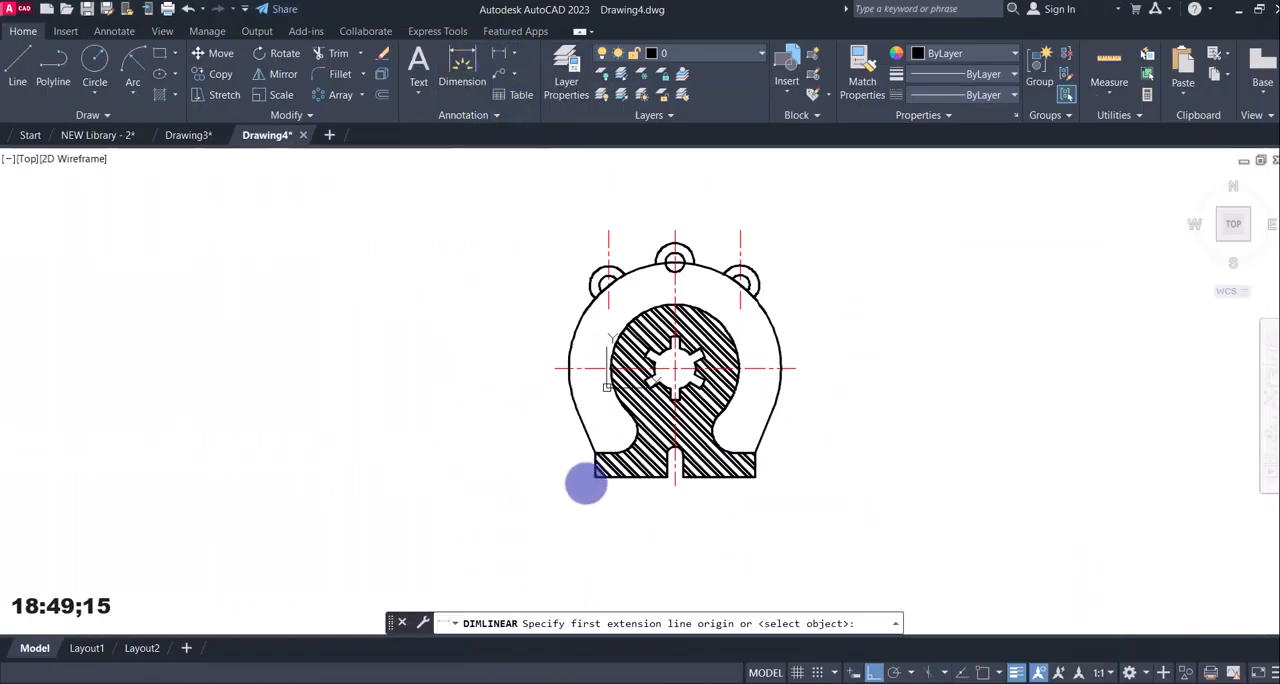
click(983, 672)
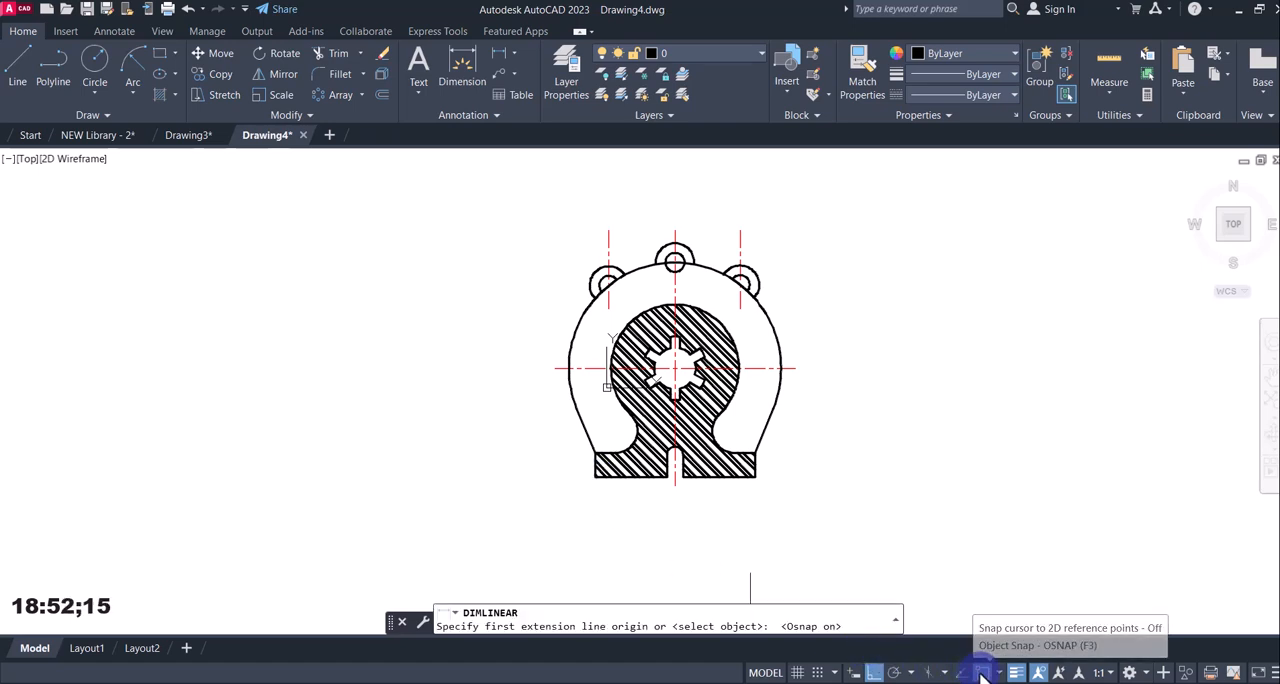
click(873, 672)
click(596, 477)
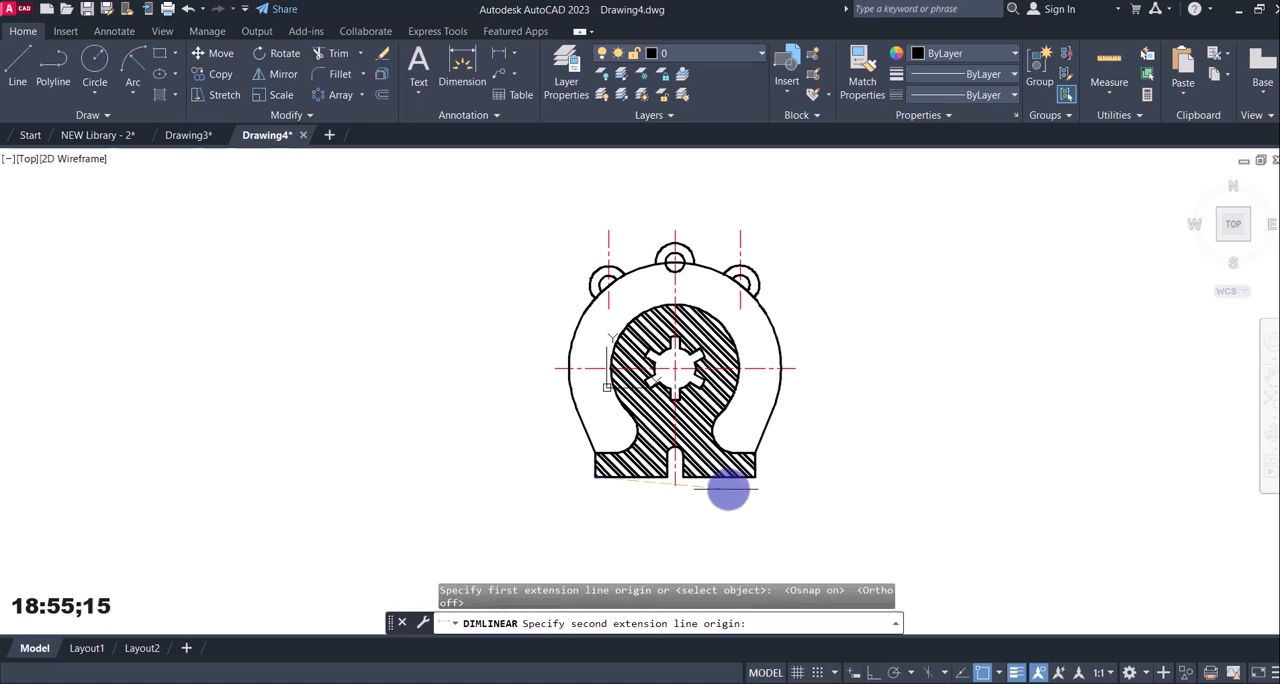
click(755, 477)
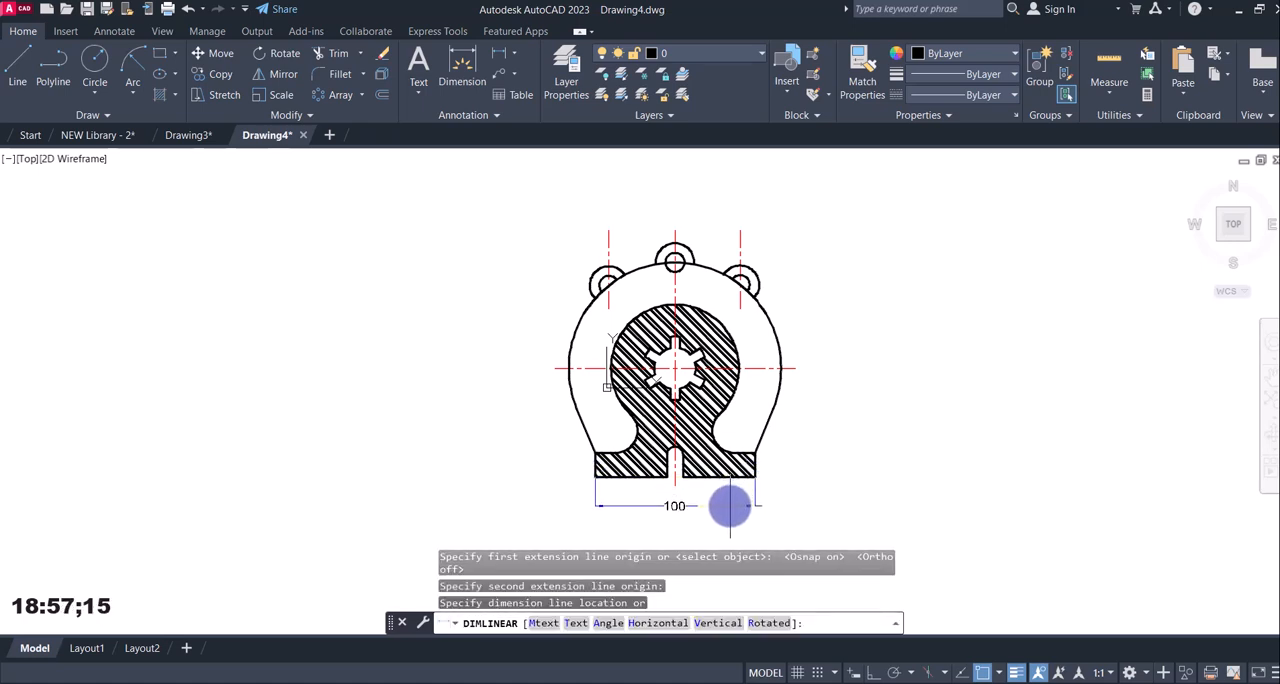
click(730, 505)
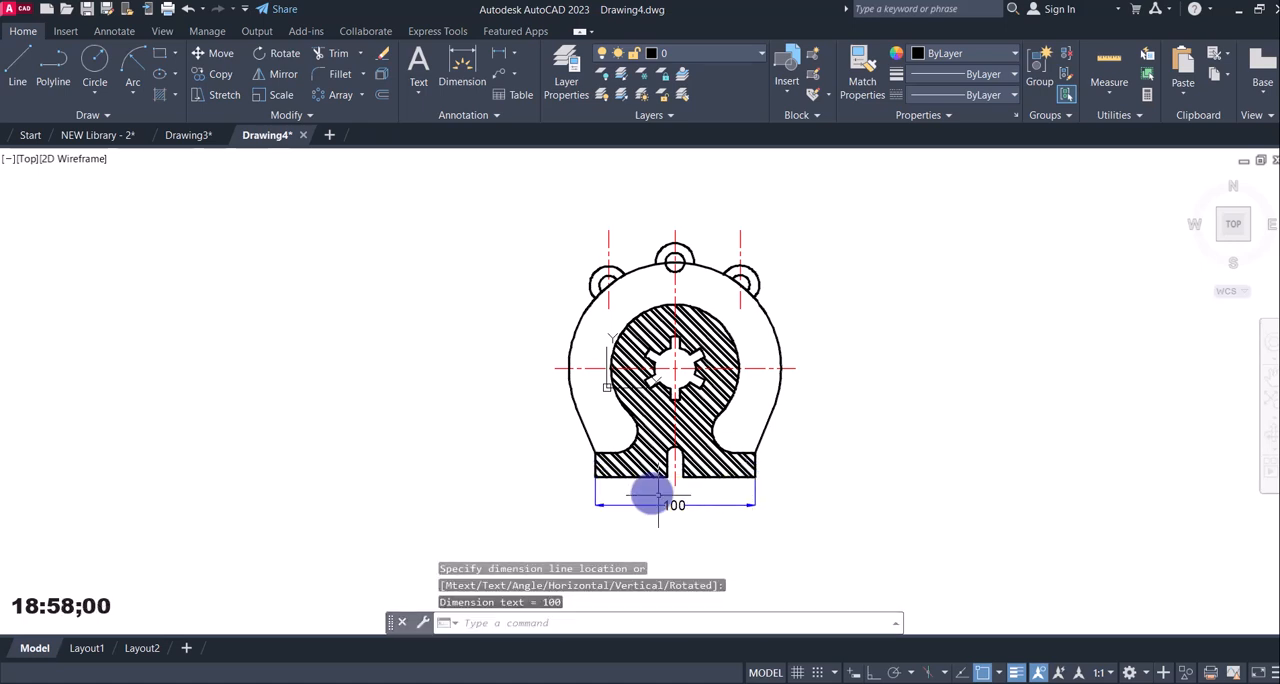
Add a vertical linear dimension for the height of the base's left edge, placed outside the part.
click(500, 57)
click(594, 453)
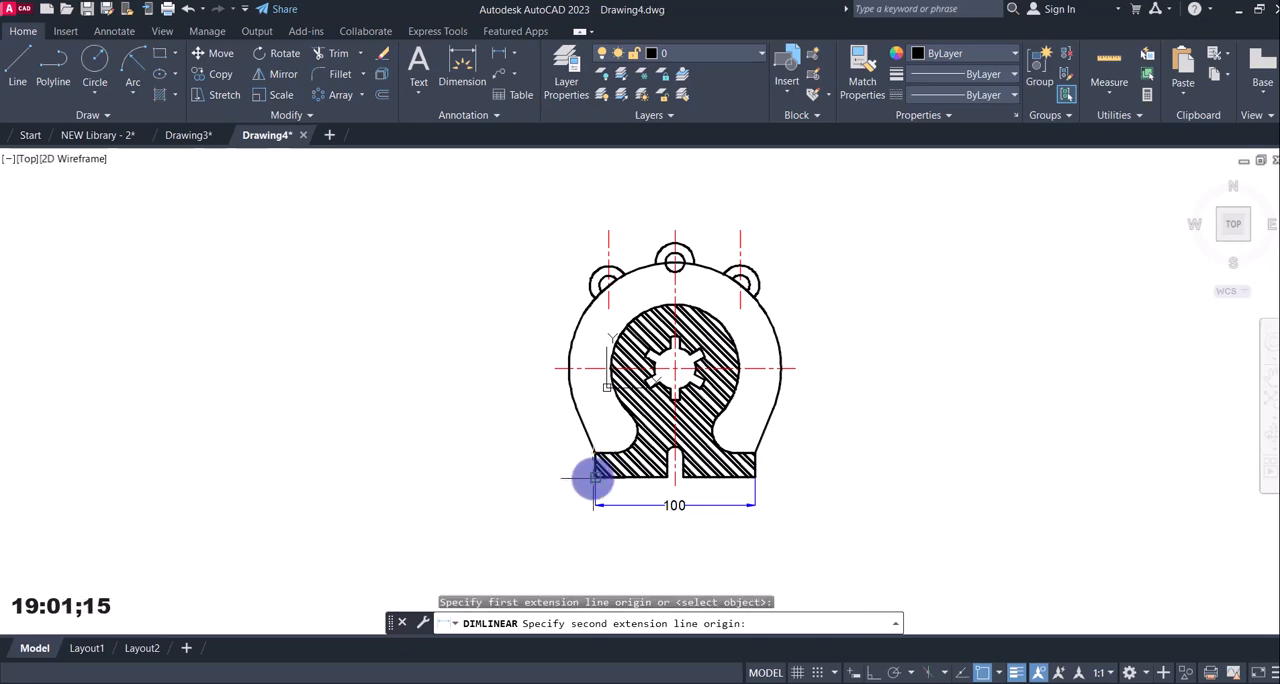
click(595, 477)
click(572, 480)
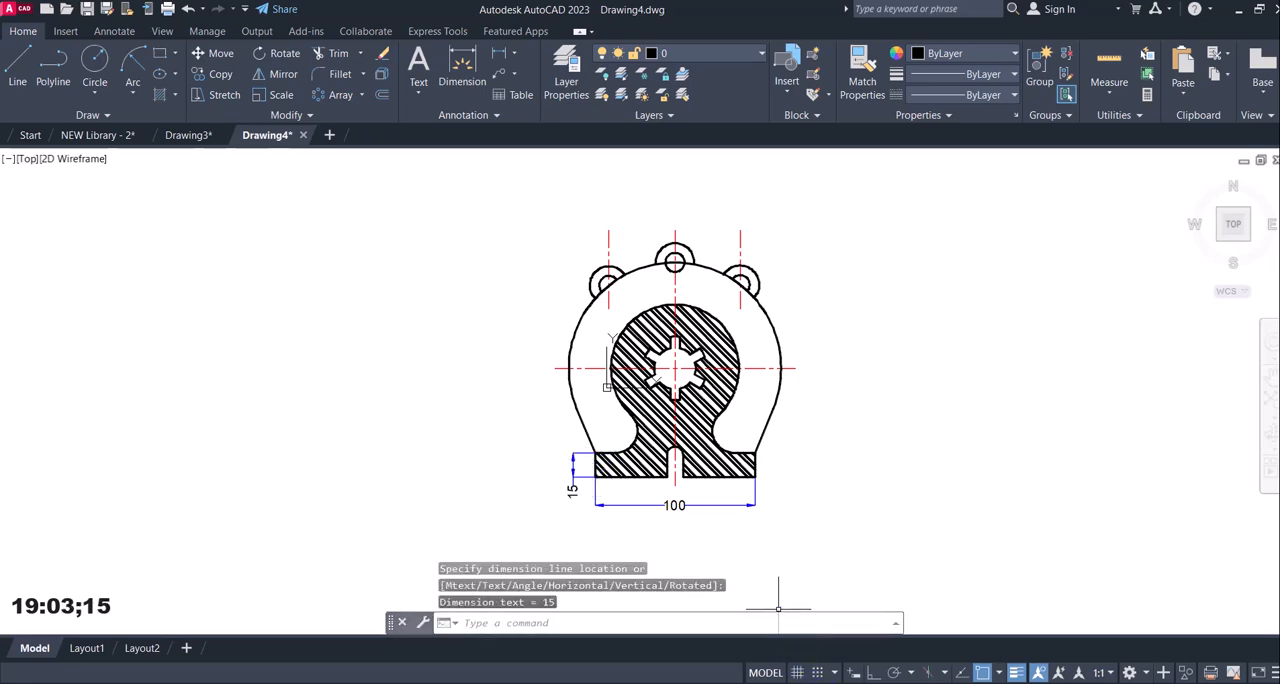
Check reference image 12.jpg and fillet both junctions of the left lug with the large outer arc at radius 6.
key(alt+Tab)
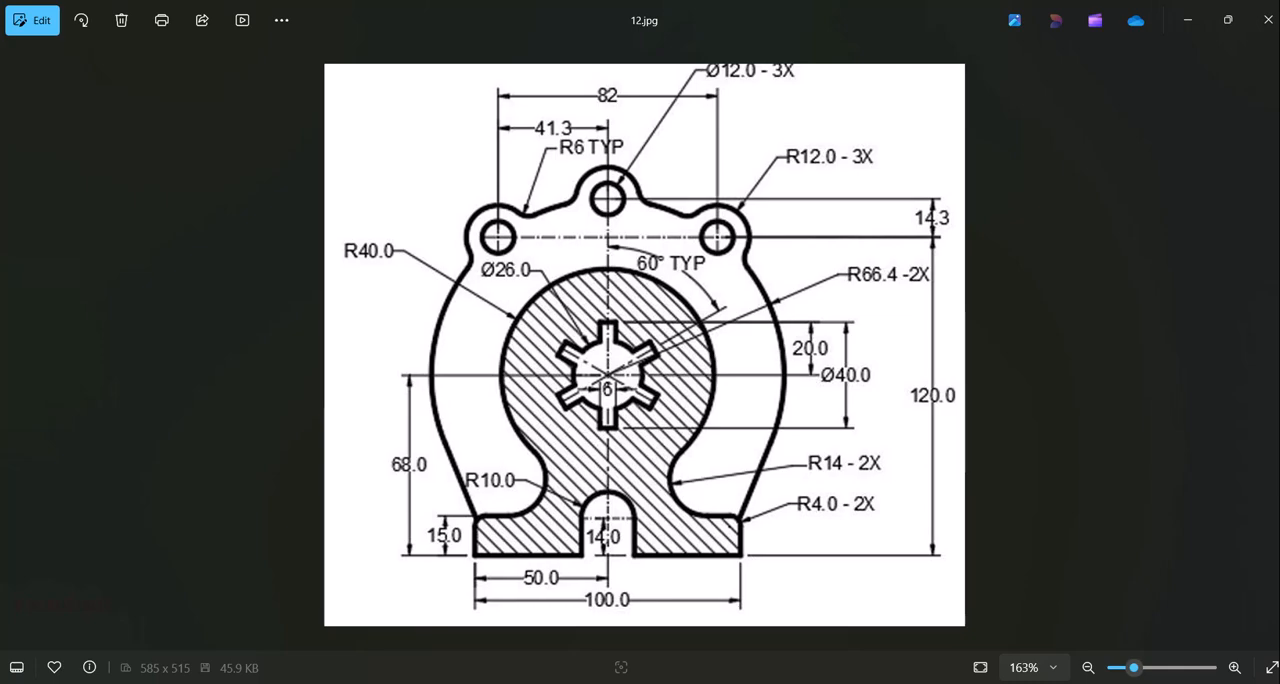
key(alt+Tab)
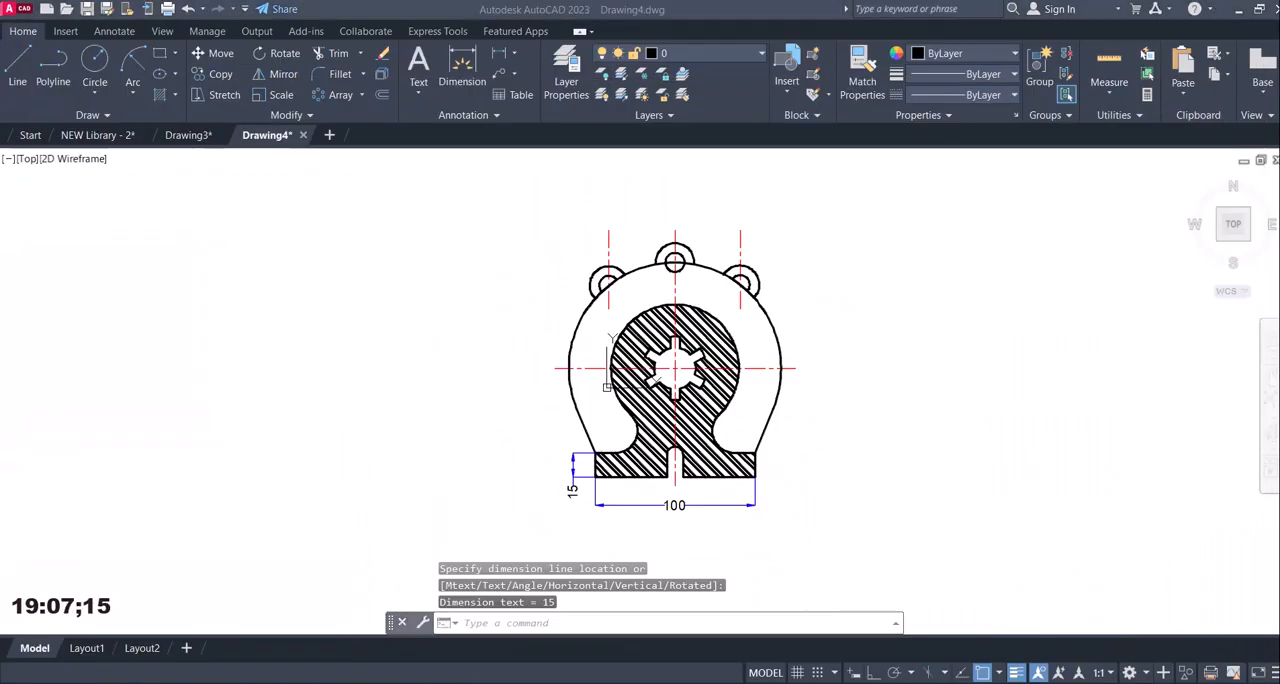
key(alt+Tab)
key(alt+Tab)
key(alt+Tab)
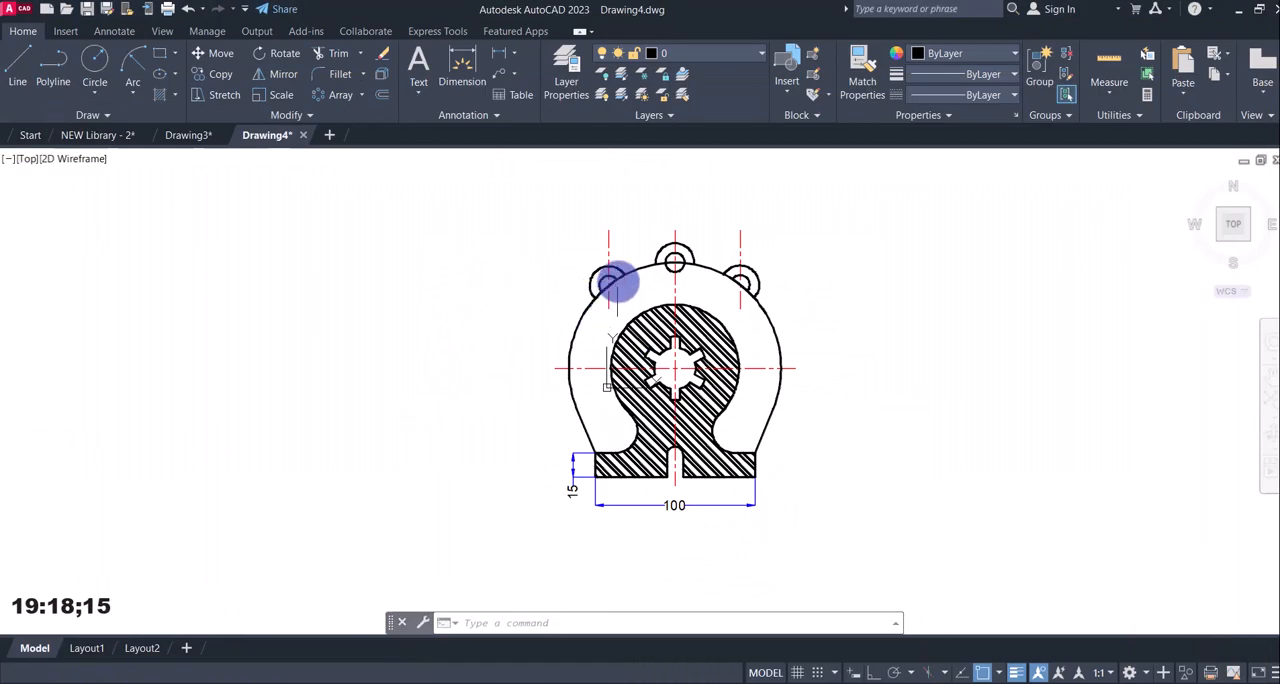
scroll(620, 268, up, 5)
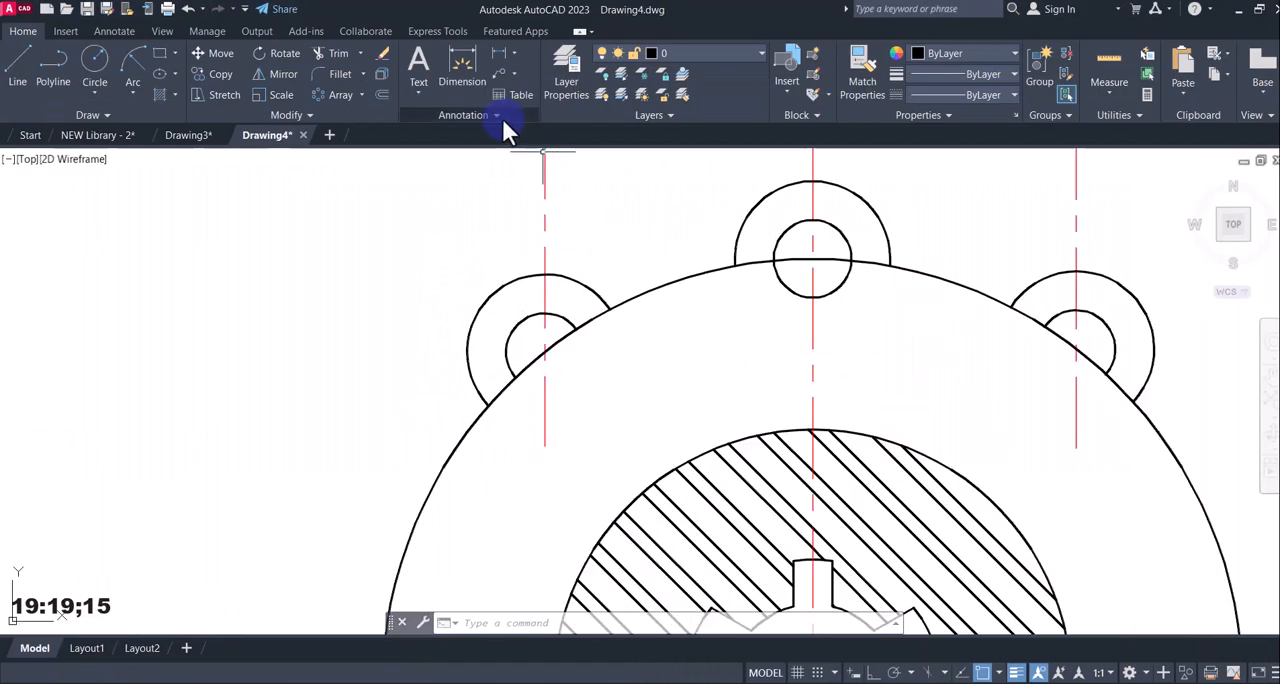
click(332, 70)
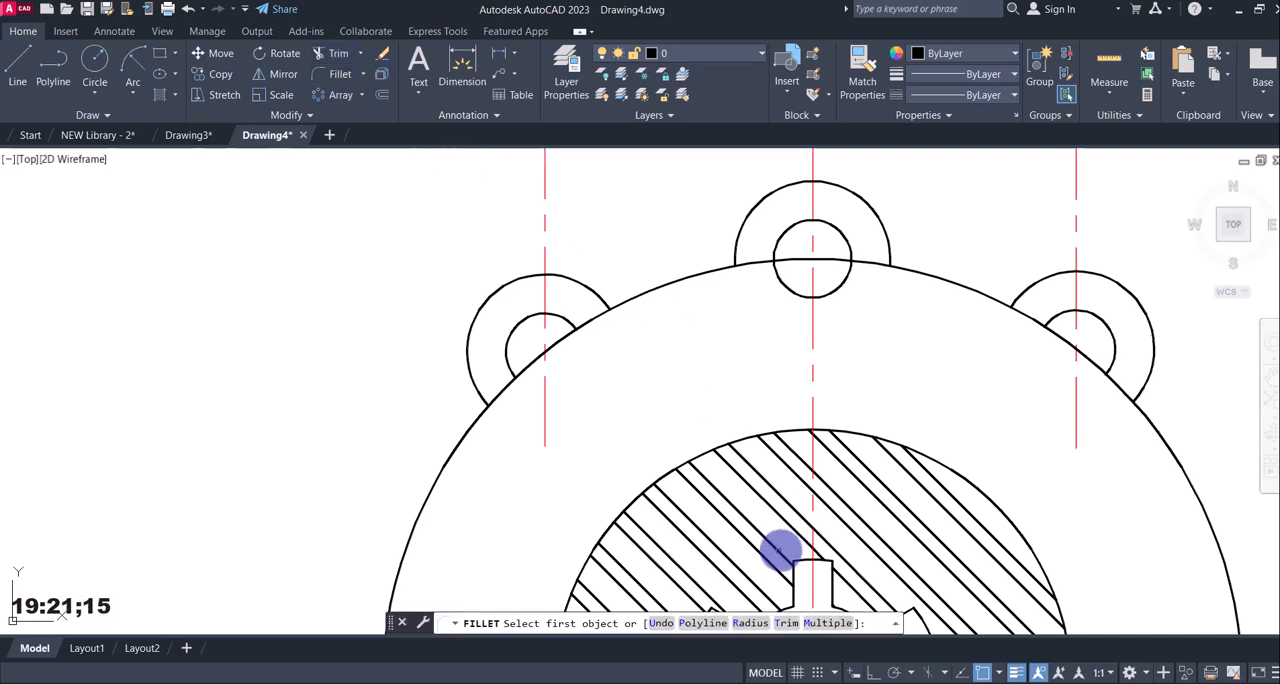
click(818, 623)
click(752, 623)
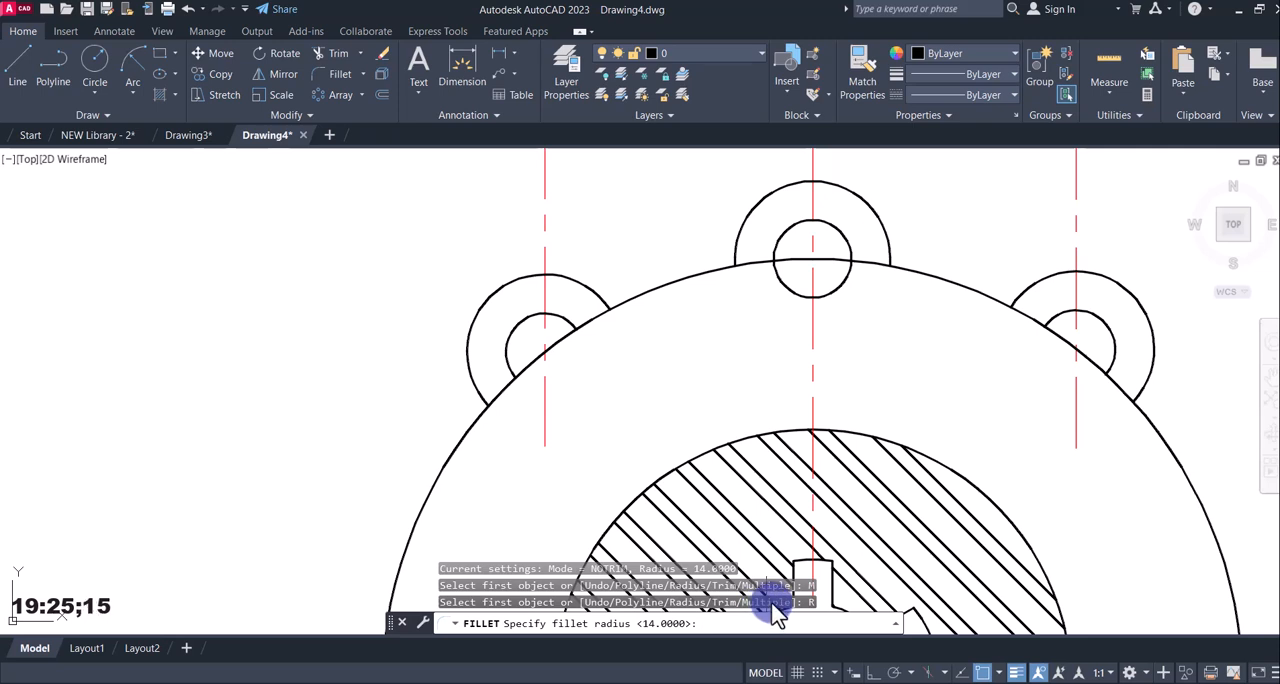
text(6)
key(Return)
click(607, 295)
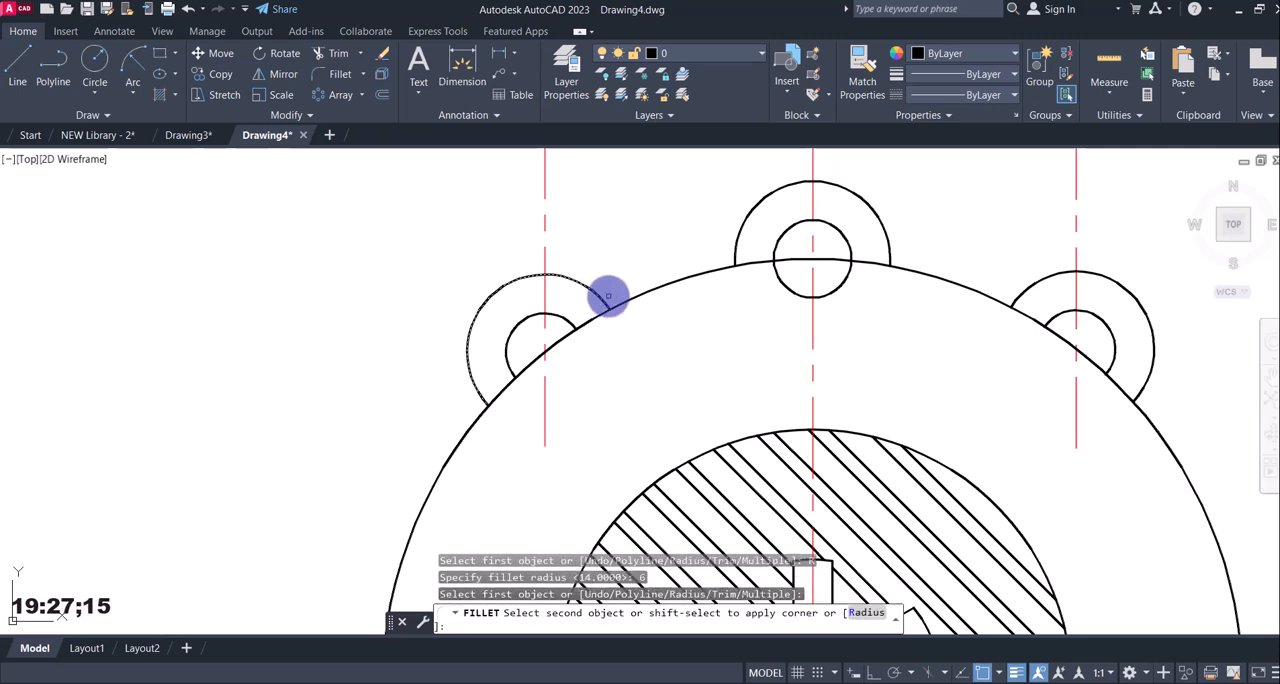
click(628, 297)
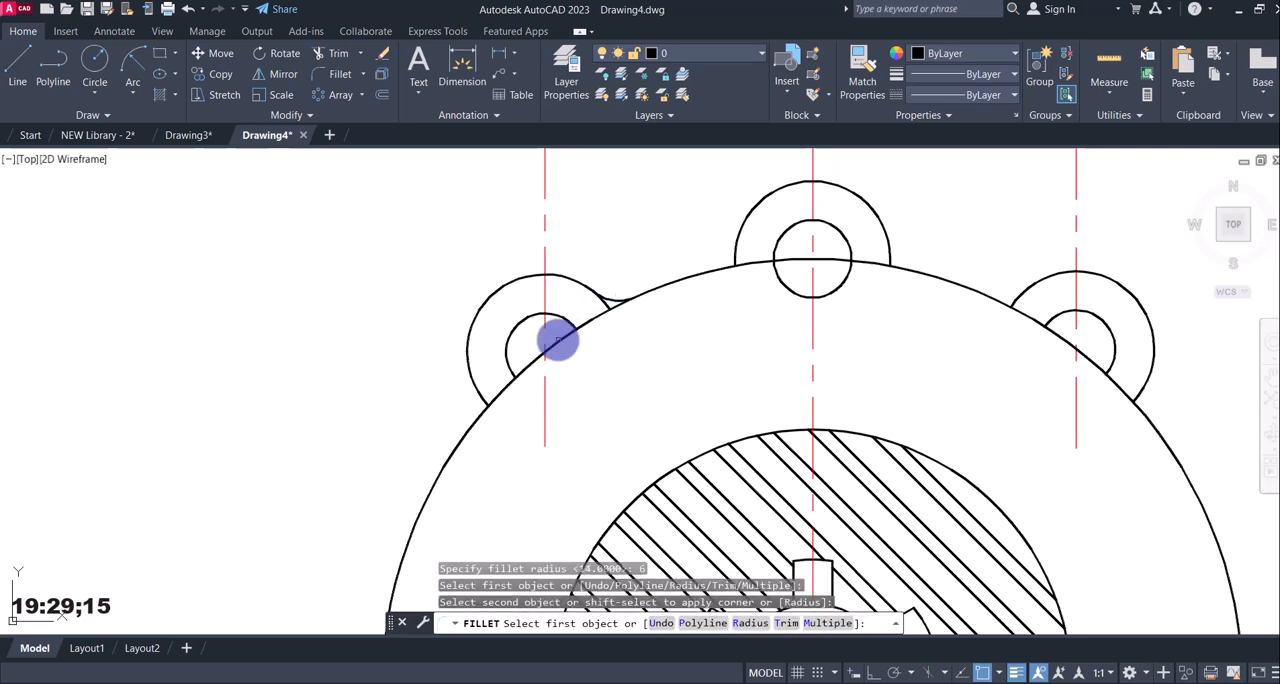
click(480, 396)
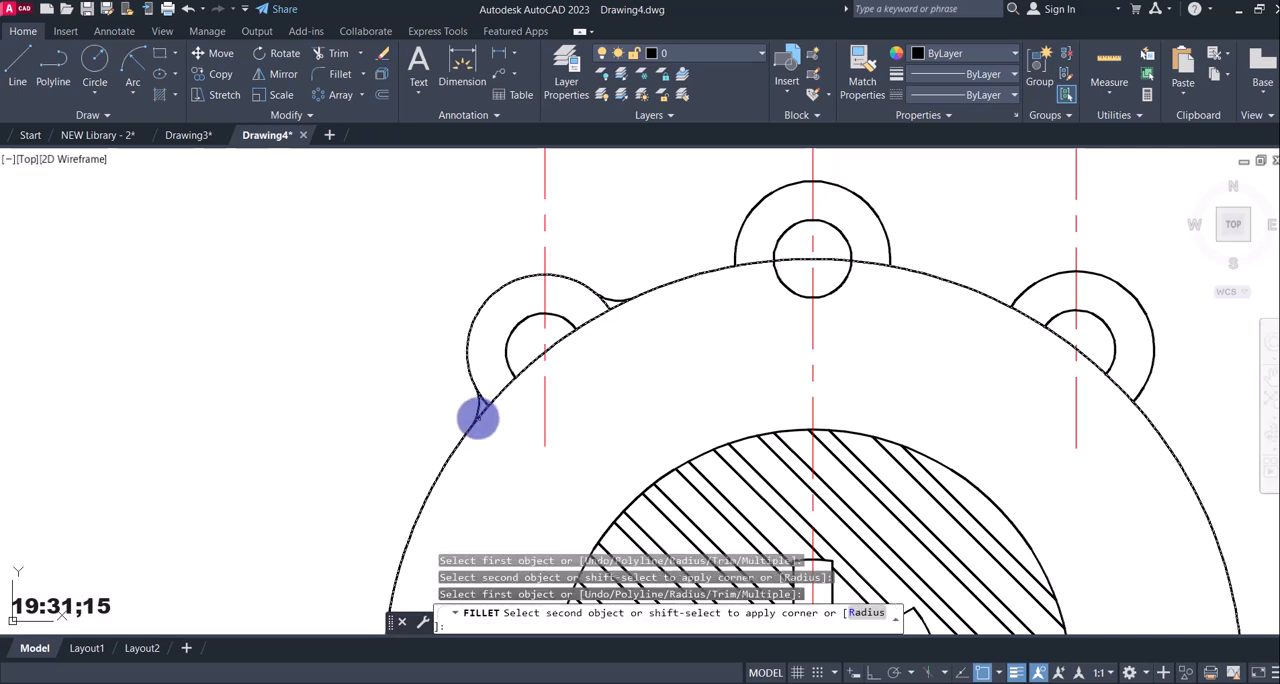
click(480, 413)
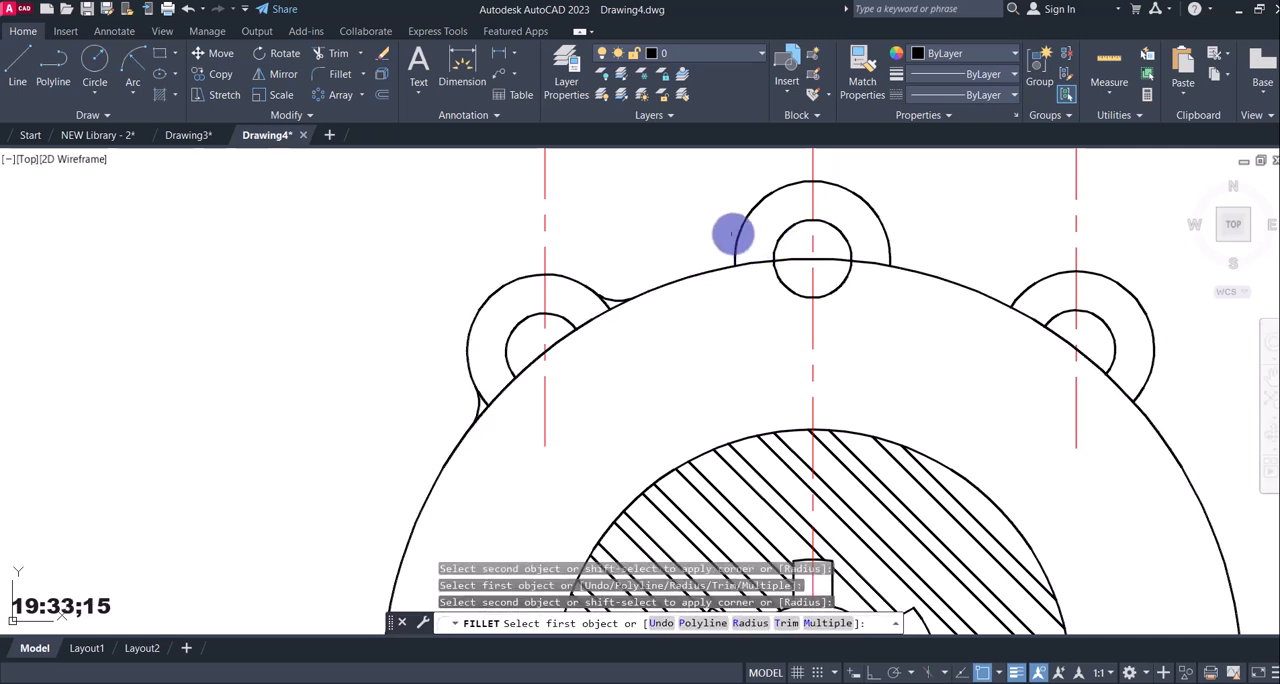
key(Escape)
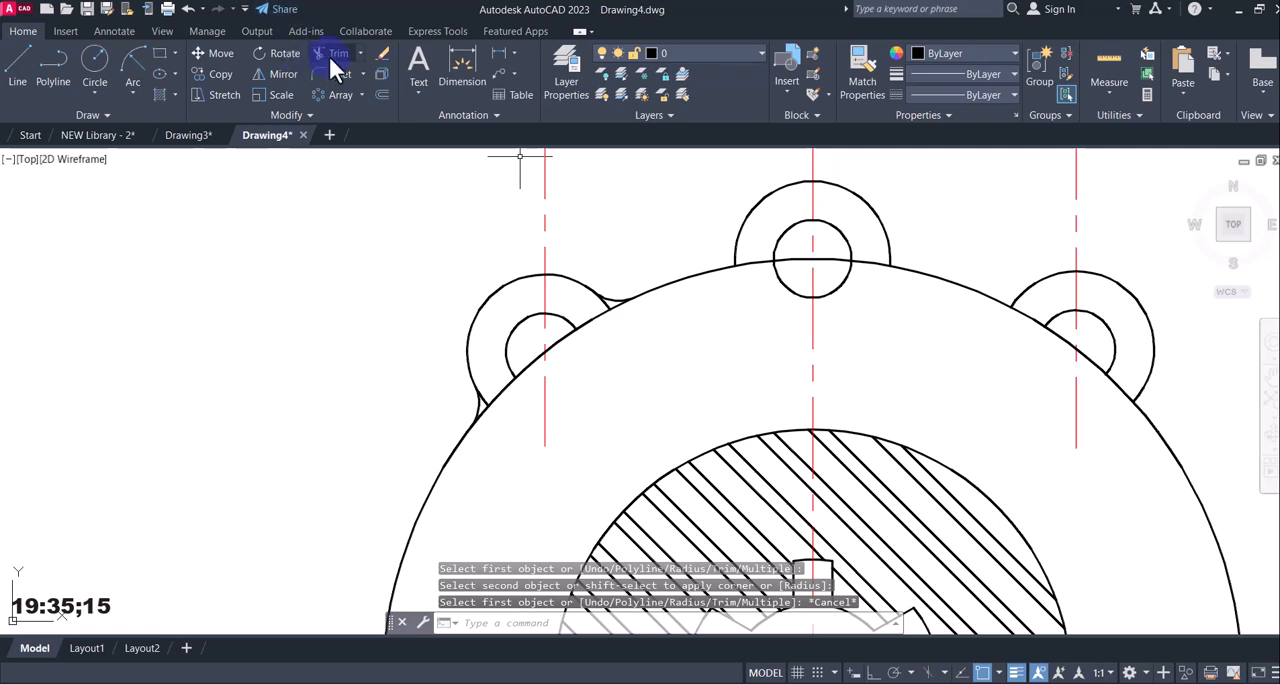
click(336, 74)
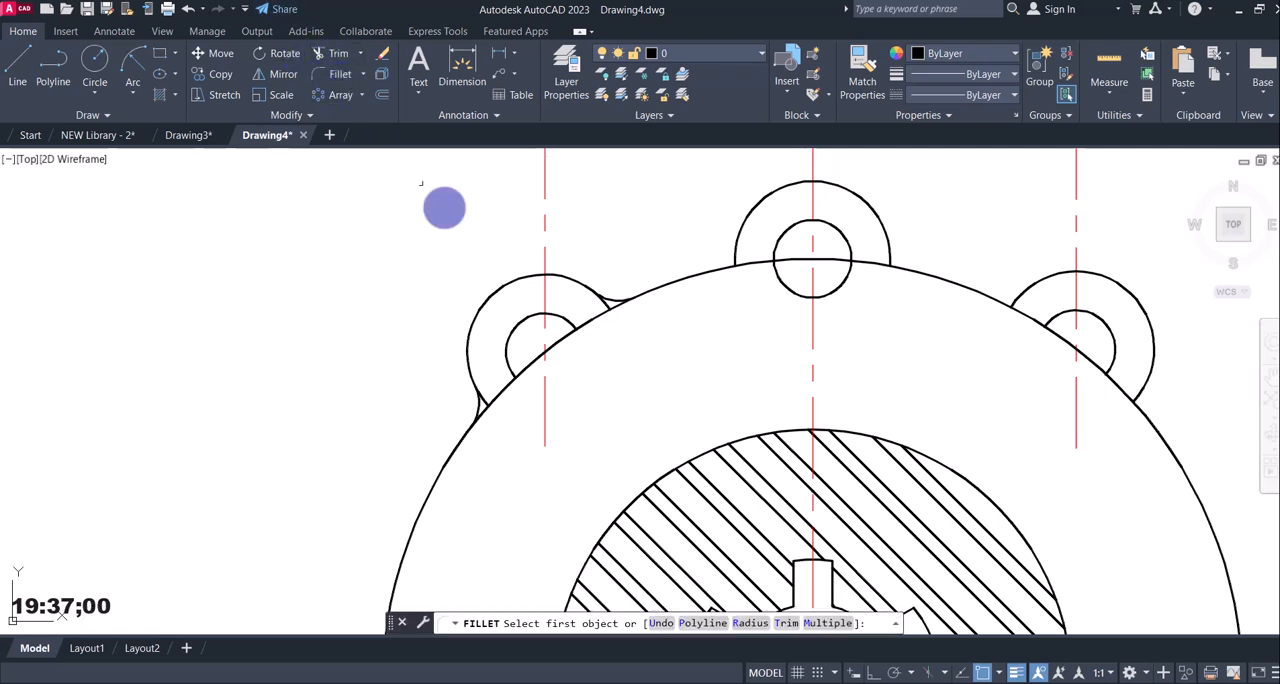
click(824, 624)
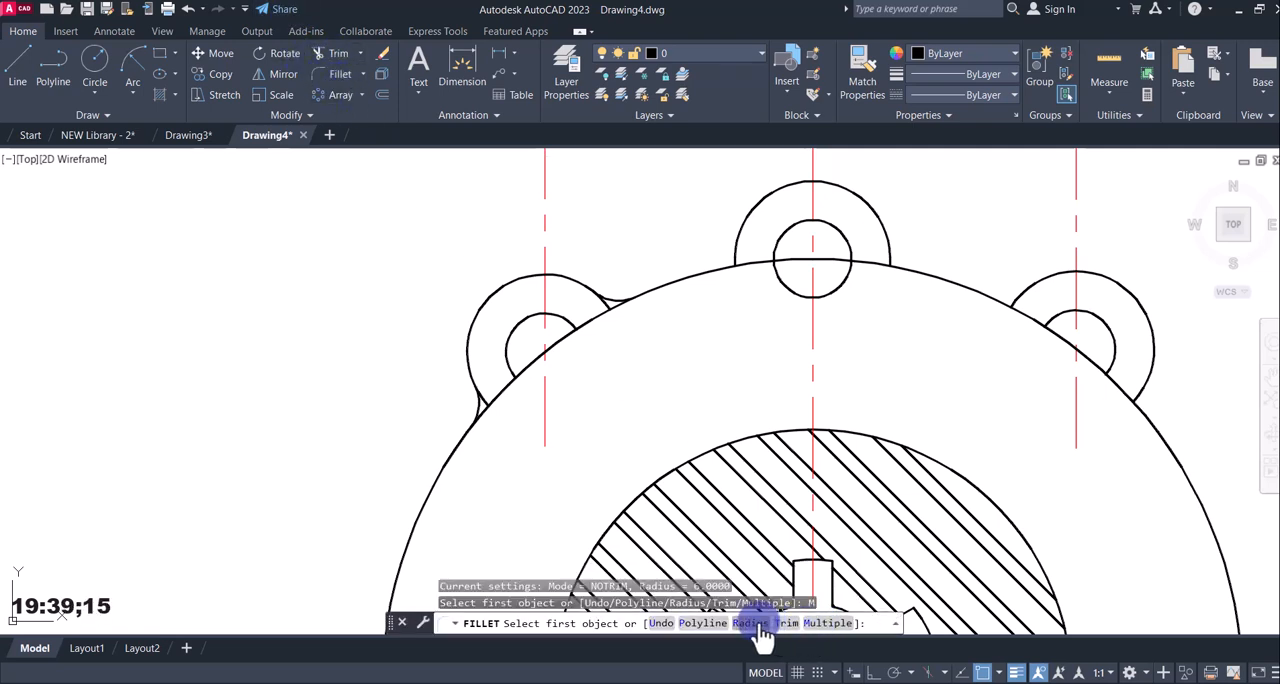
click(787, 624)
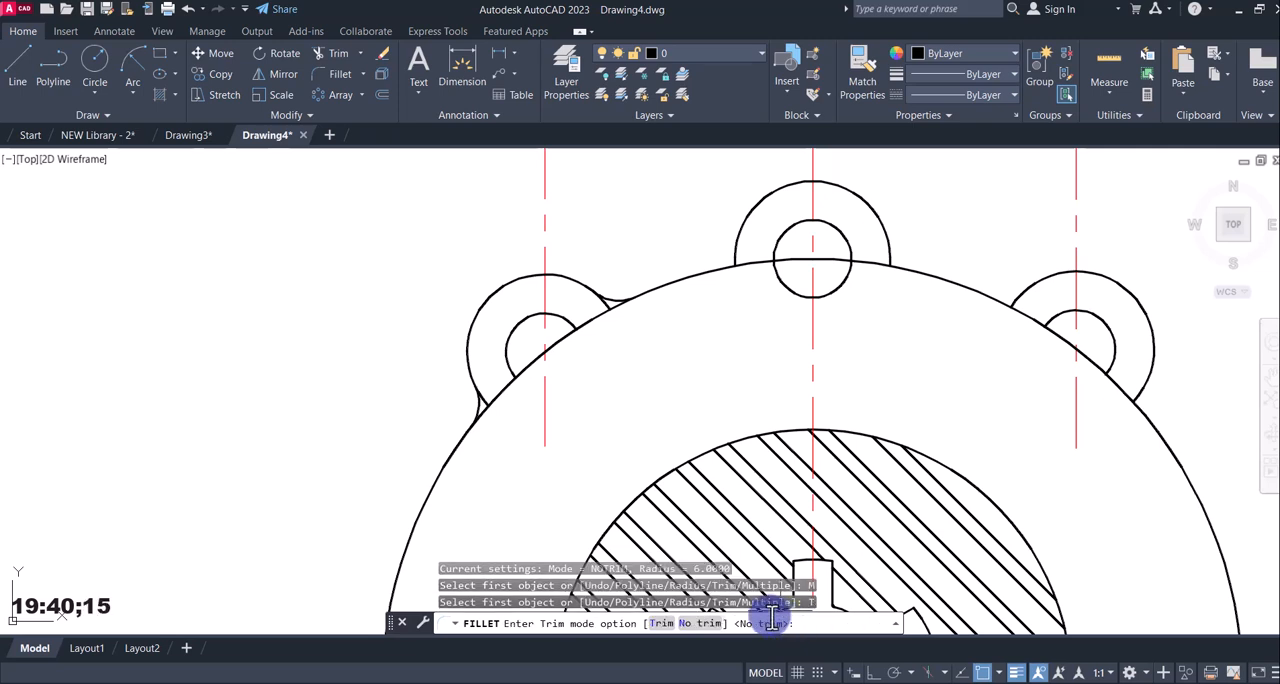
click(662, 624)
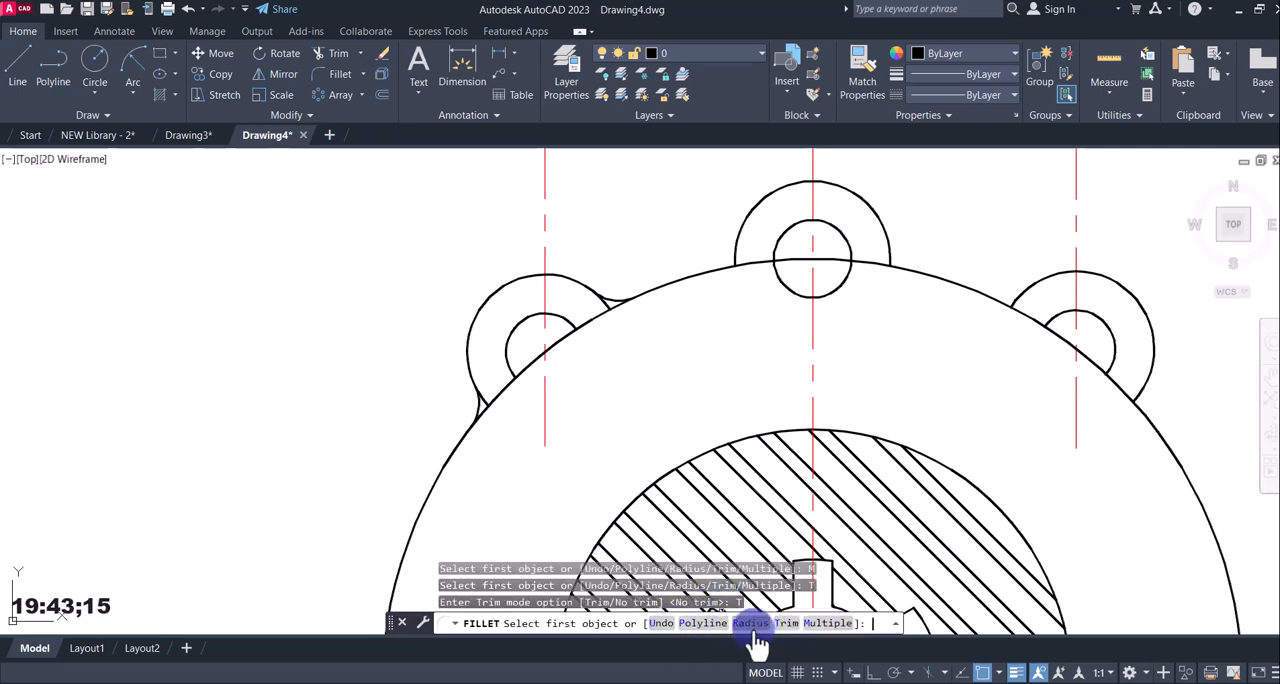
click(736, 252)
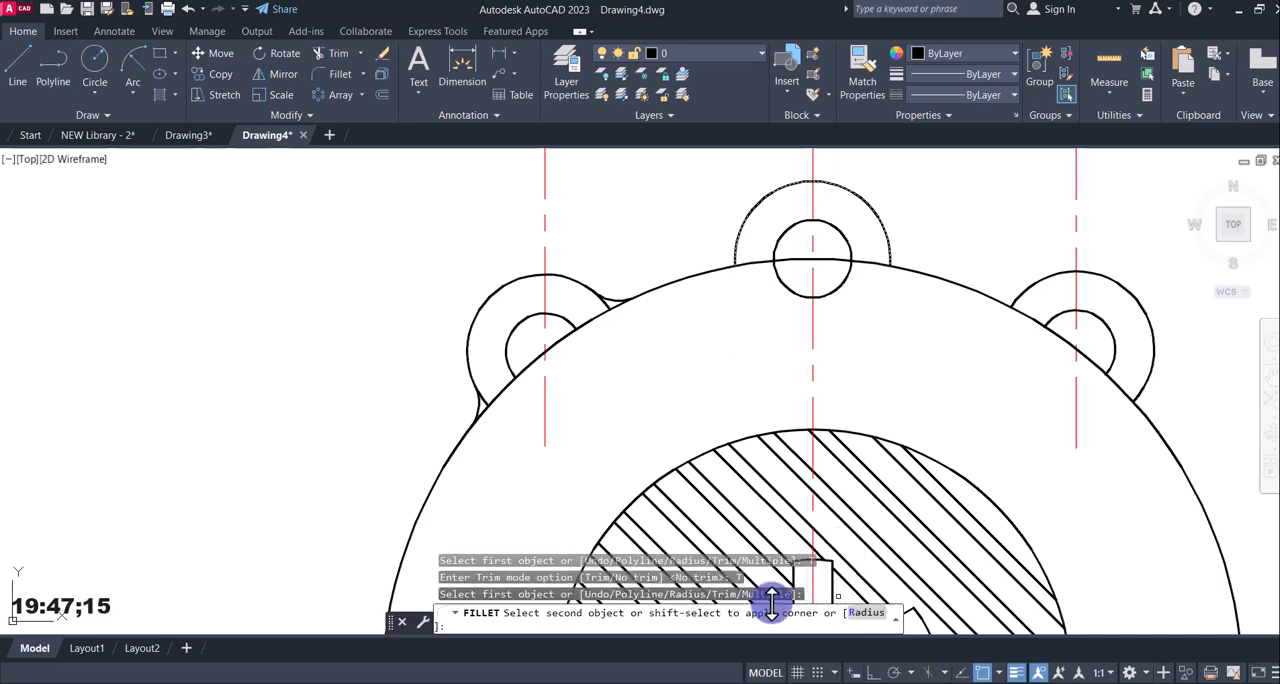
key(Escape)
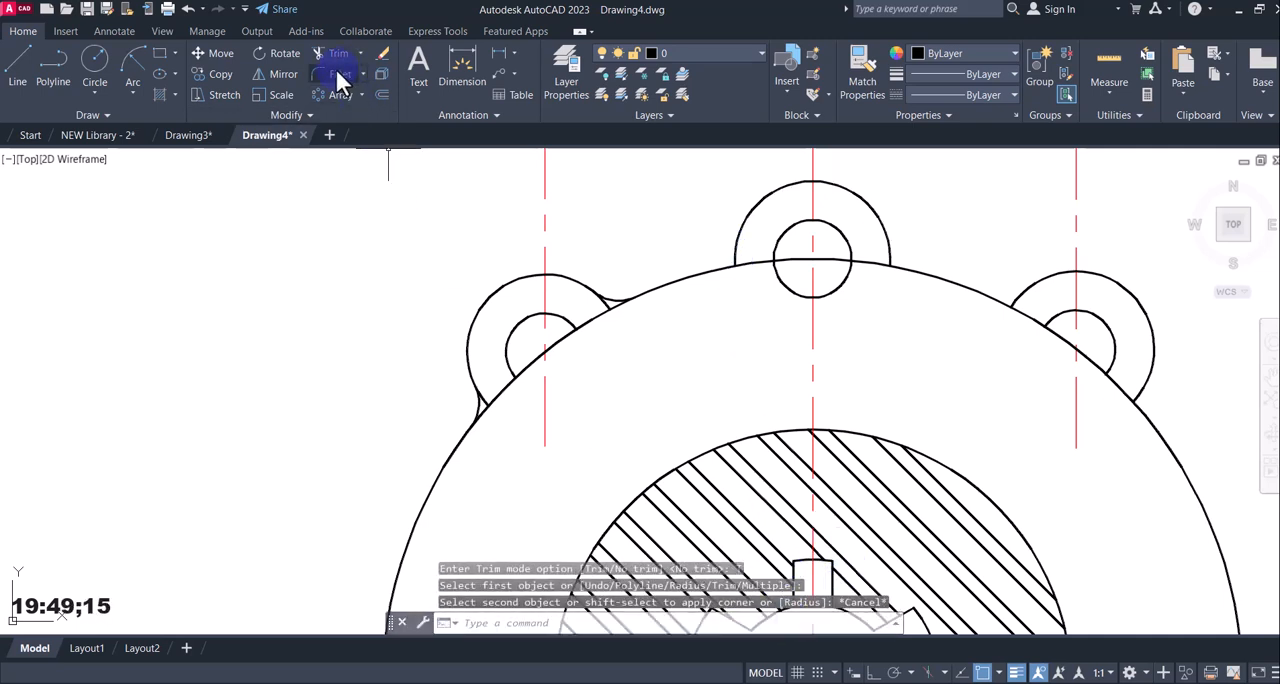
Fillet both sides of the top middle lug to the large outer arc at radius 6 with the No trim option.
click(337, 74)
click(826, 623)
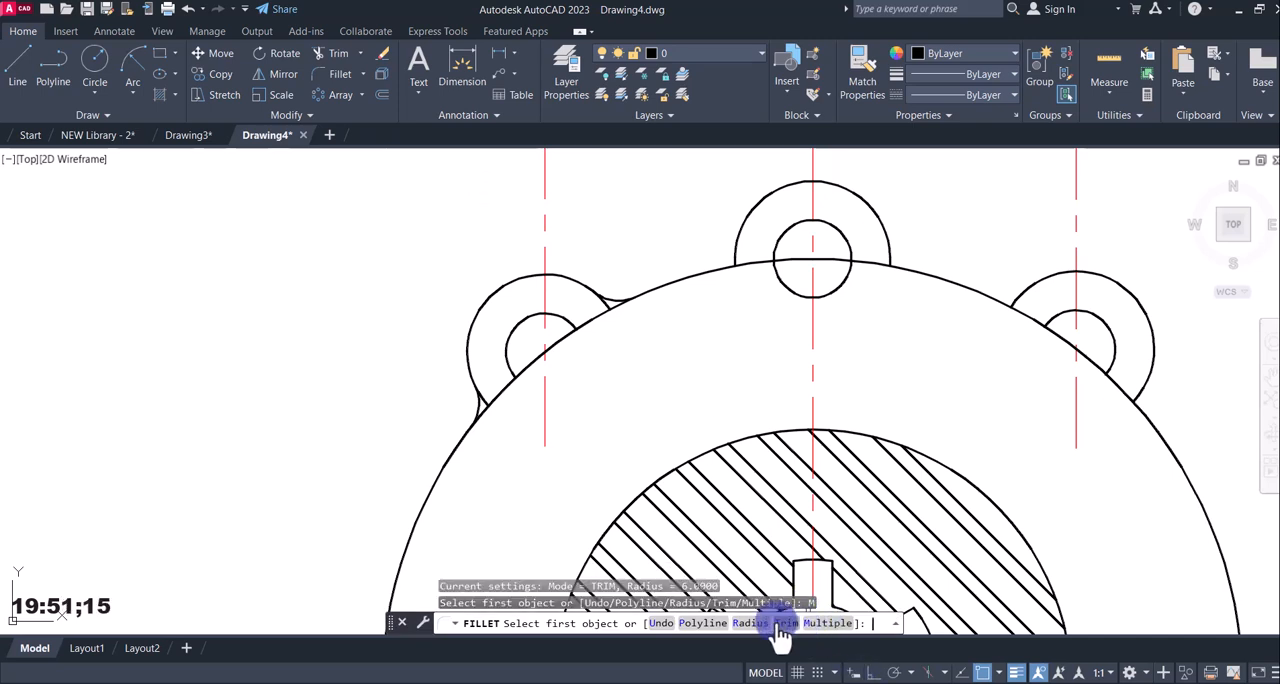
click(785, 623)
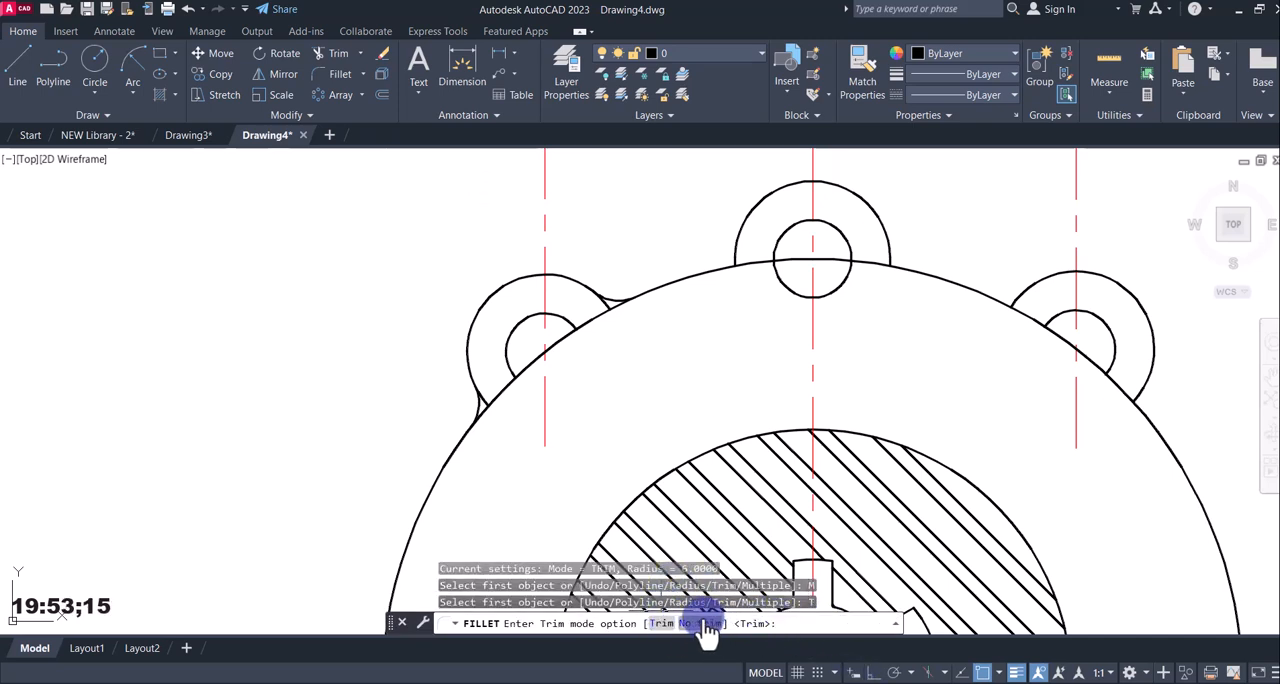
click(704, 624)
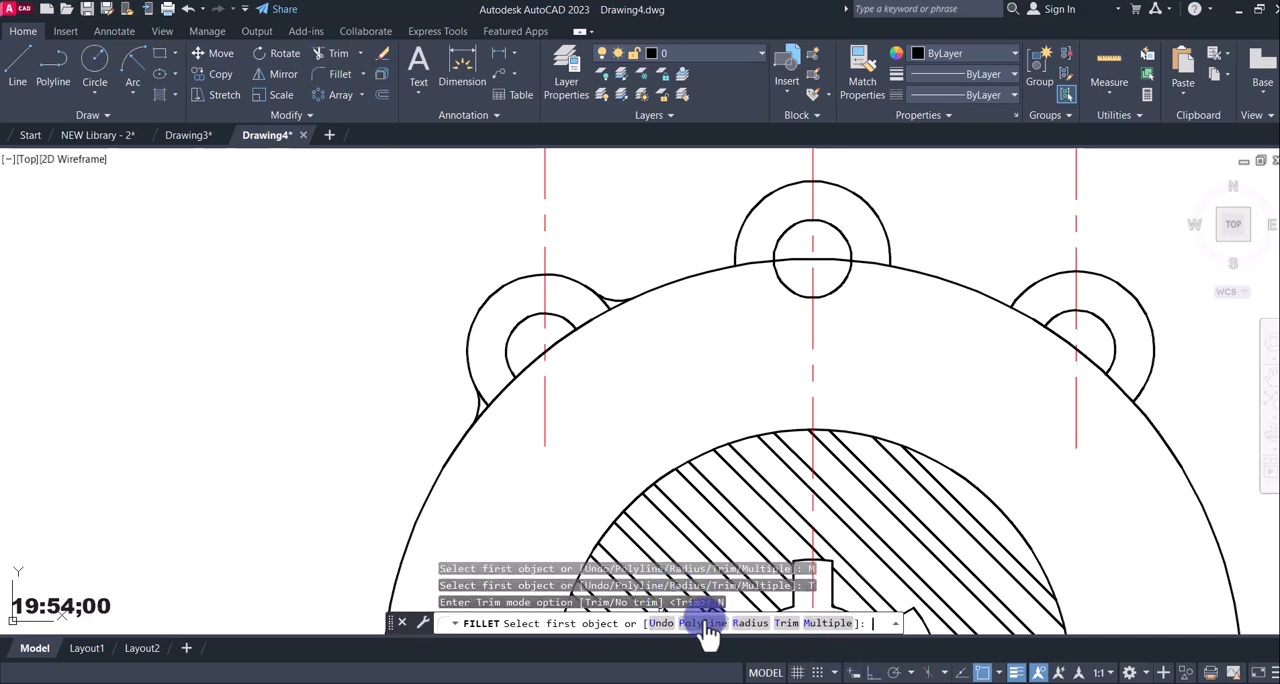
click(705, 274)
click(737, 254)
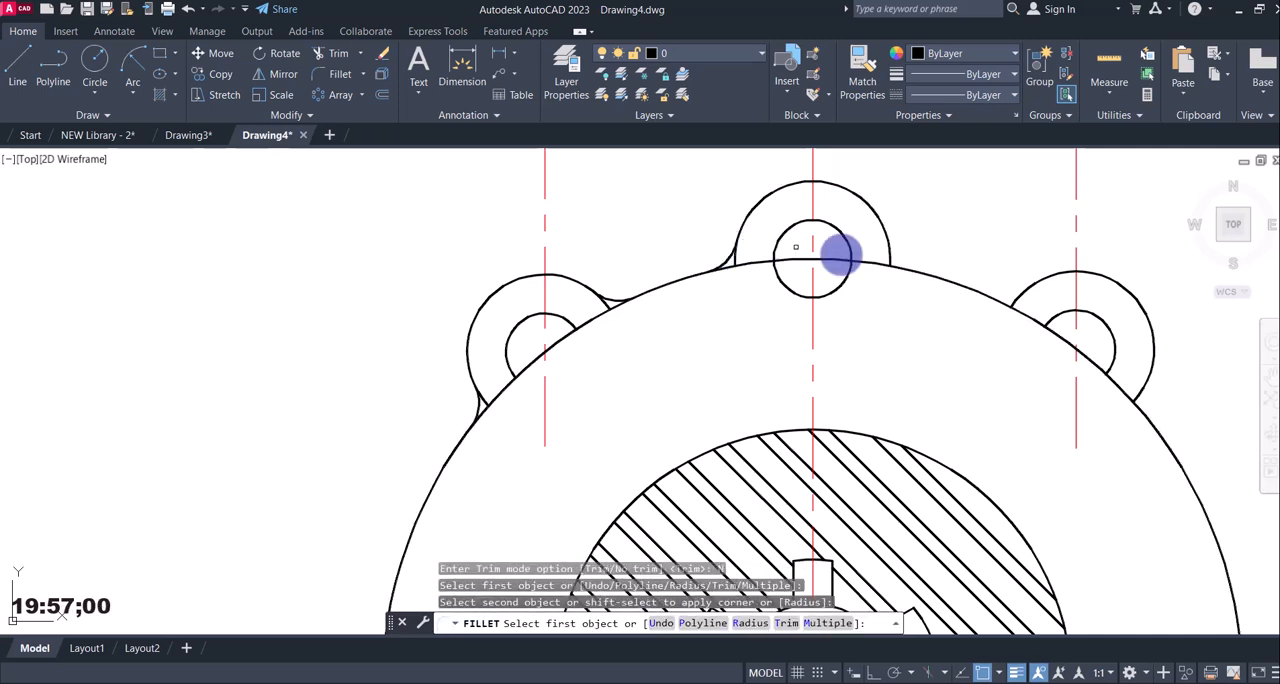
click(892, 254)
click(905, 266)
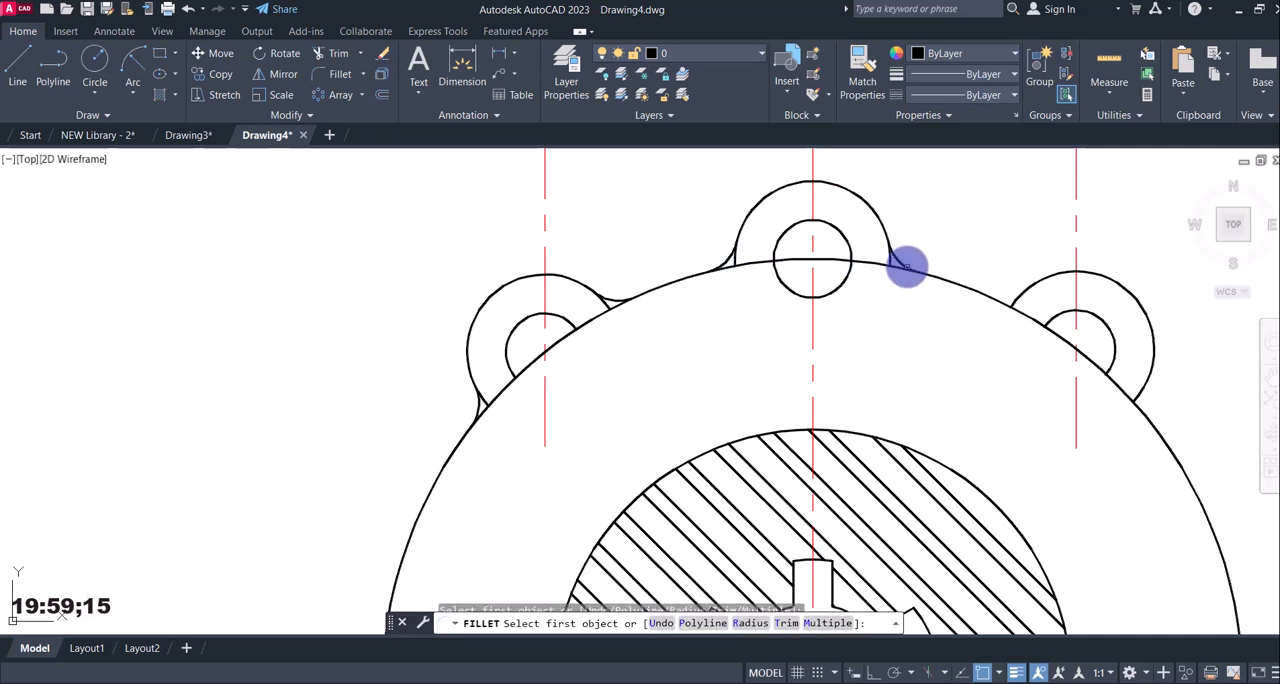
Fillet both junctions of the right lug with the large outer arc using the same radius 6.
click(993, 297)
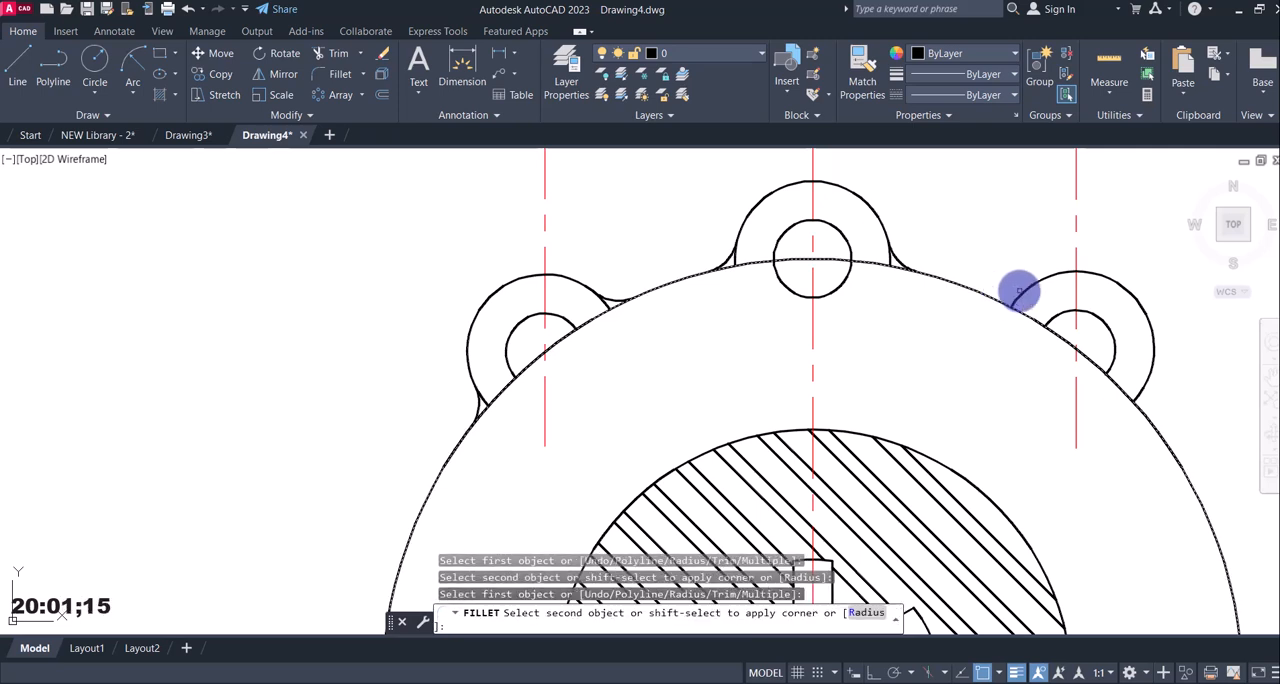
click(1020, 294)
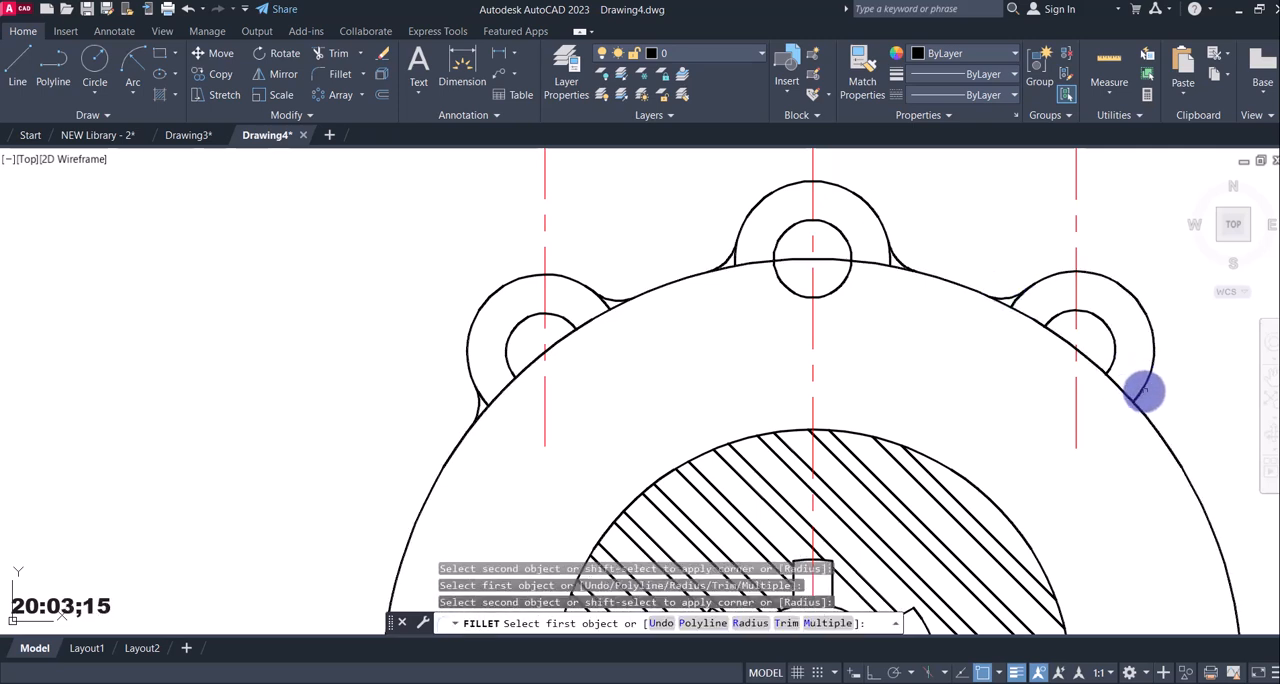
click(1143, 393)
click(1143, 410)
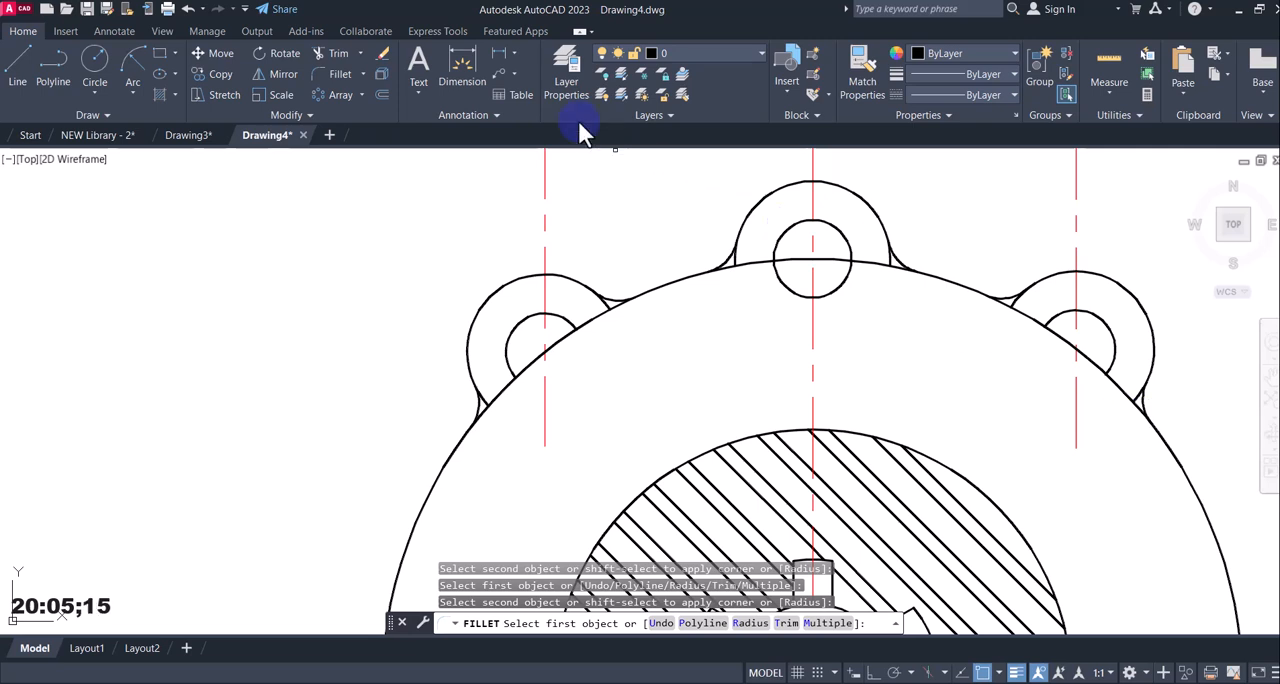
Trim the leftover lug ends and outer arc segments between the left lug's two fillets and its hole.
click(339, 55)
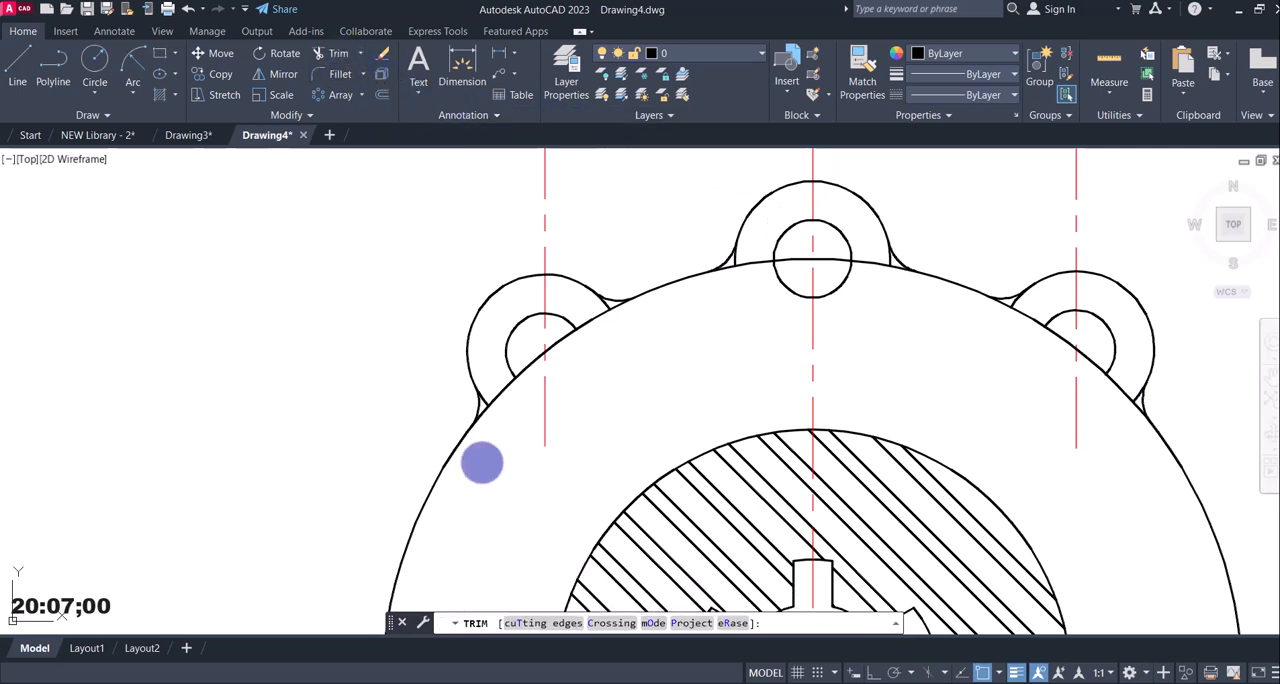
click(486, 405)
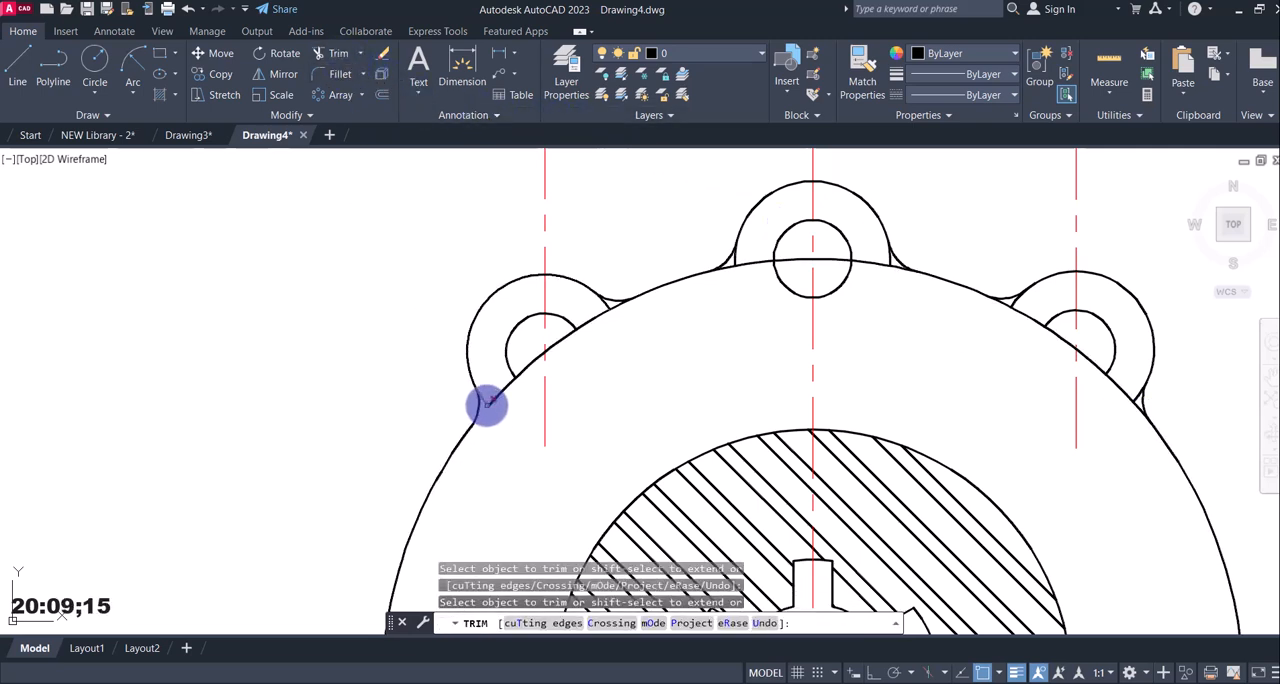
click(490, 400)
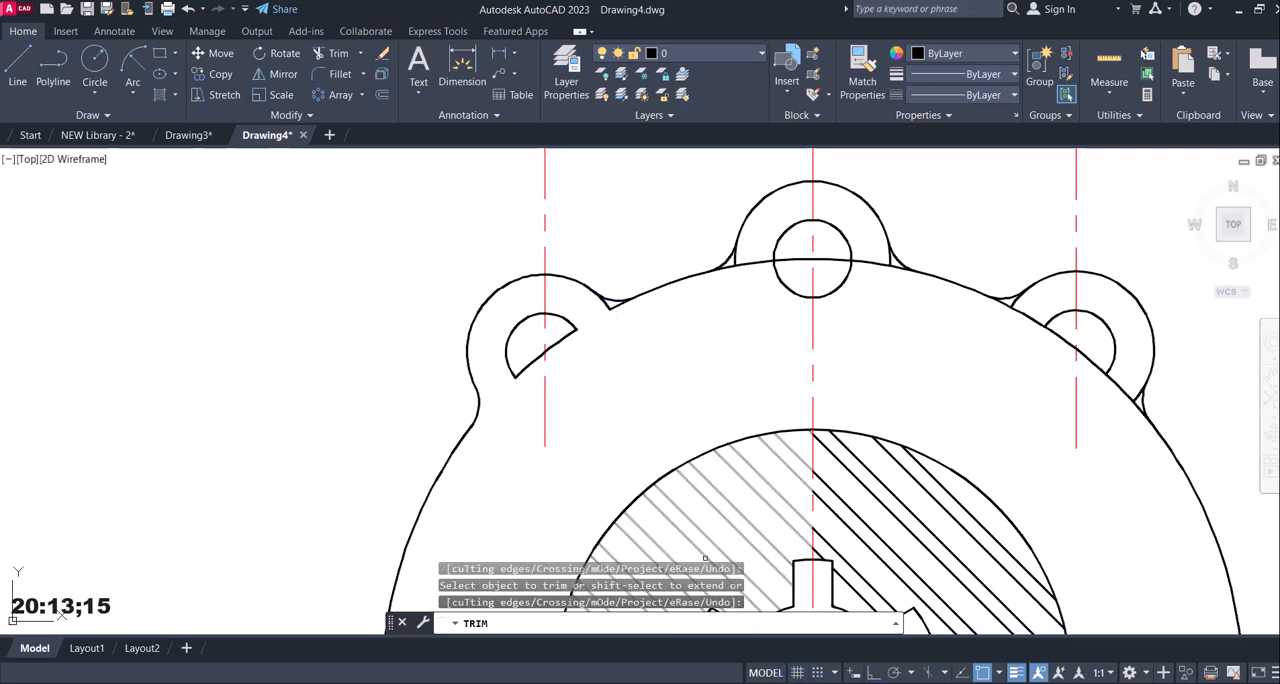
click(870, 610)
key(alt+Tab)
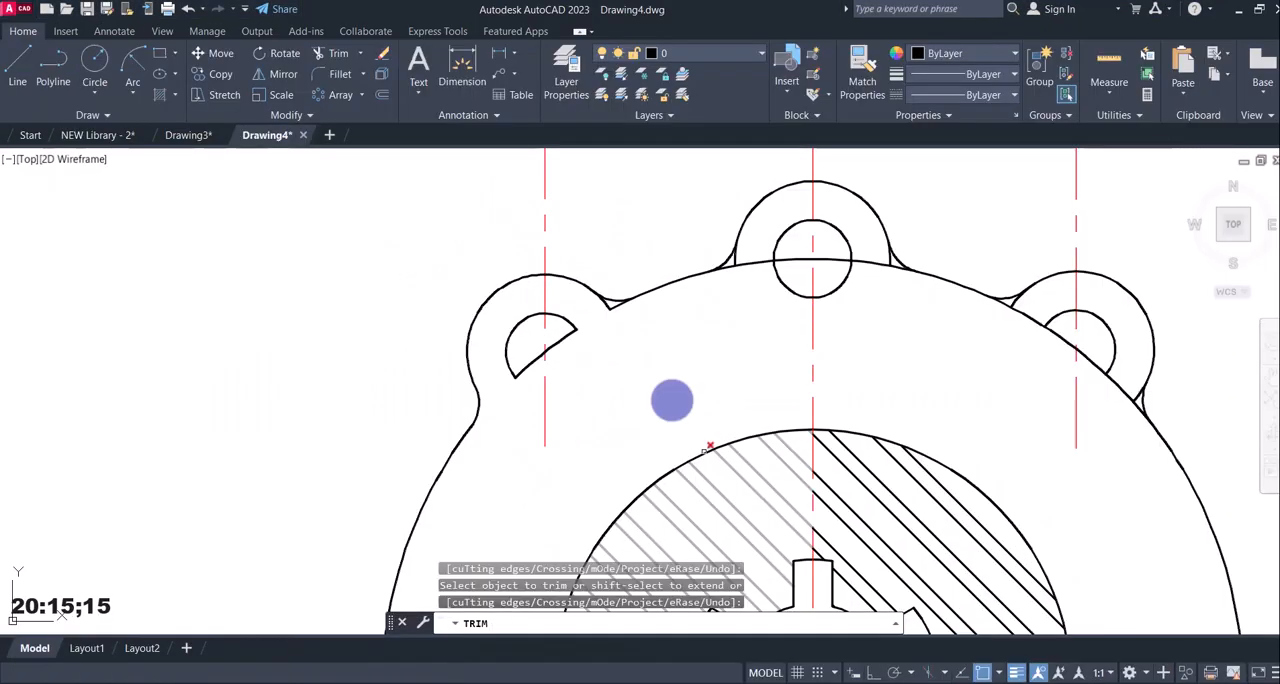
click(606, 306)
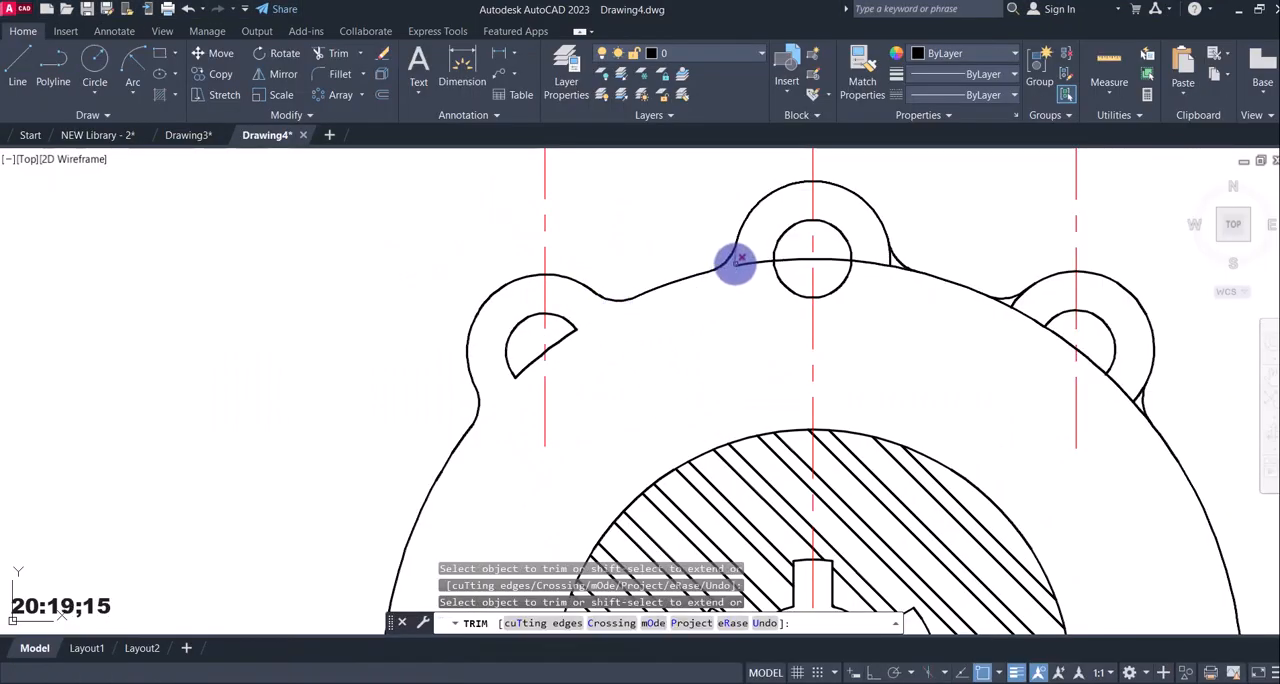
Trim the leftover lug ends and outer arc segments at the middle and right lugs outside their holes, and check reference image 12.jpg.
click(737, 260)
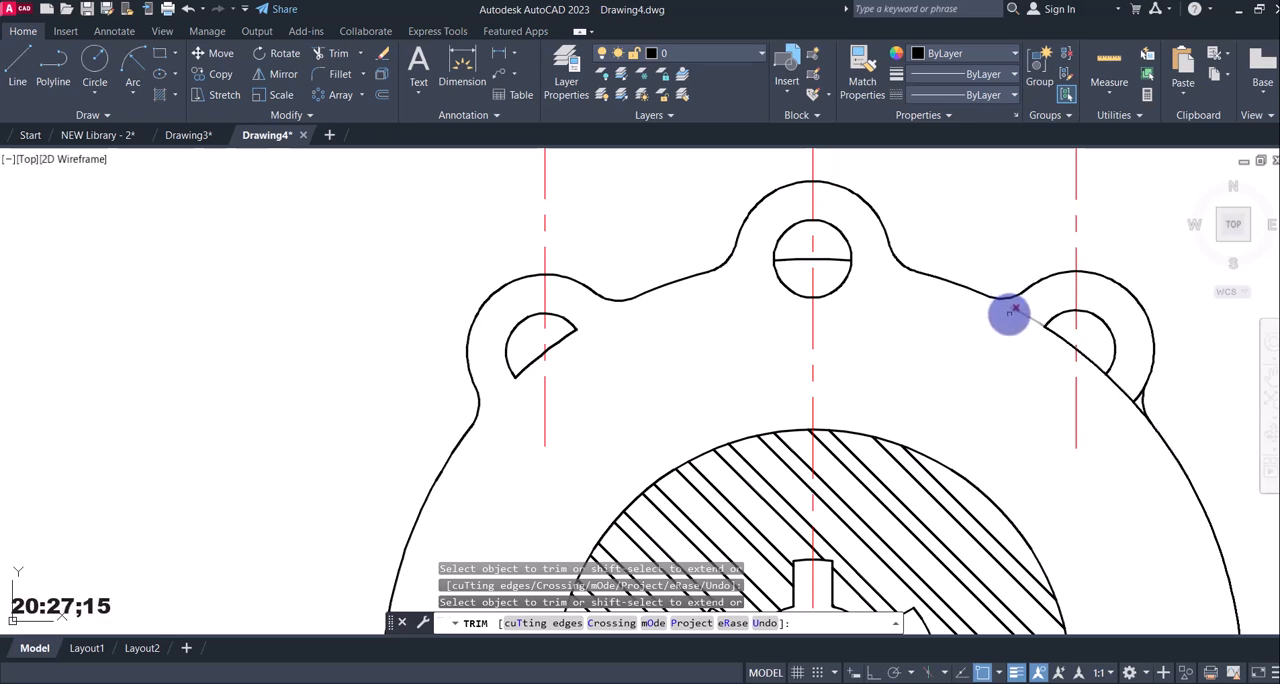
click(1012, 308)
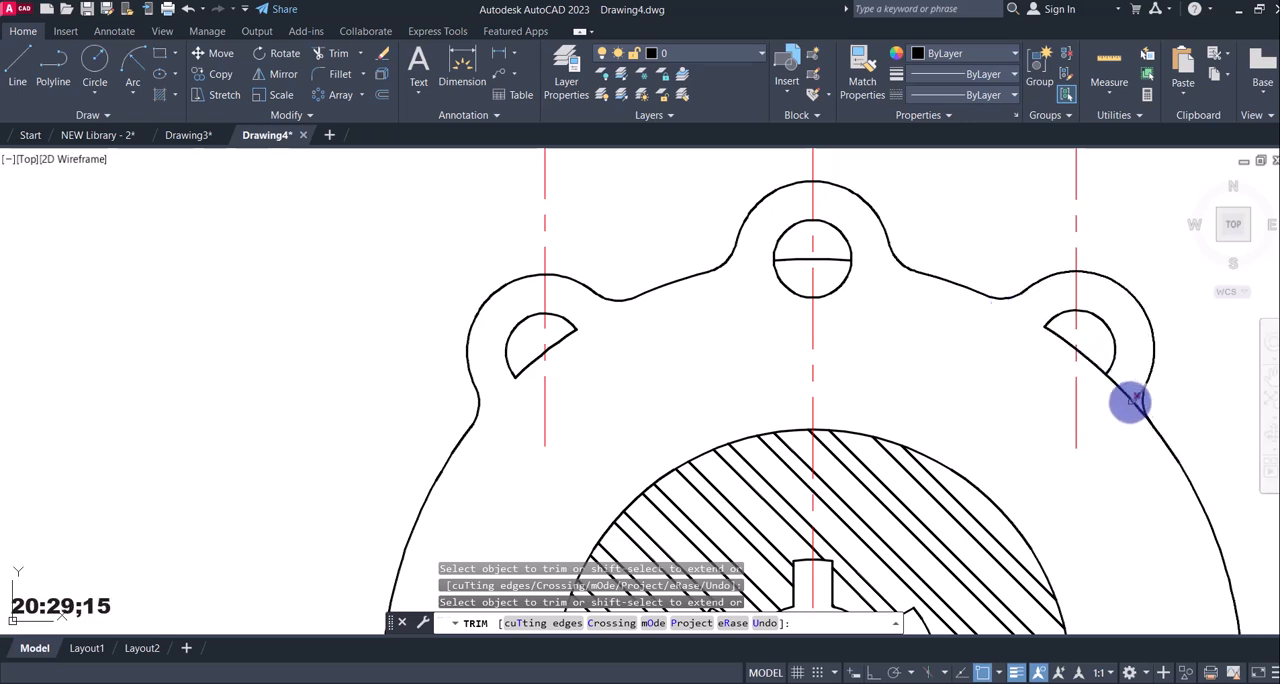
click(1130, 398)
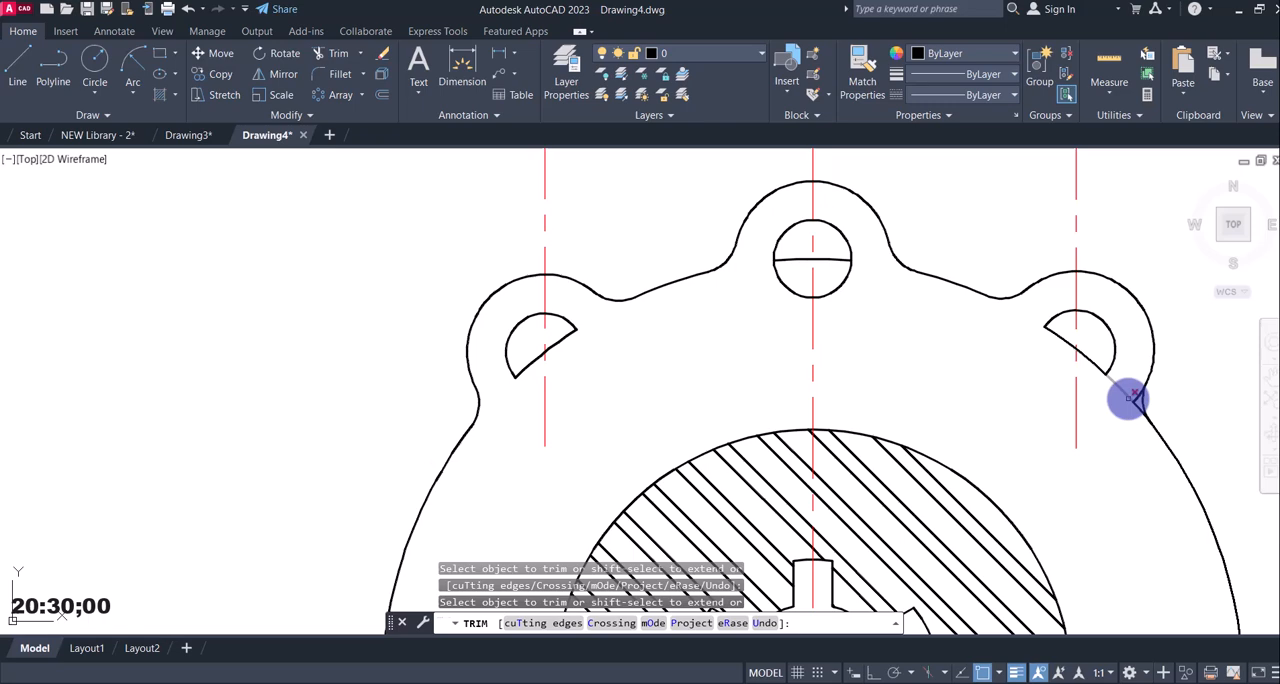
click(1018, 615)
click(697, 683)
click(697, 683)
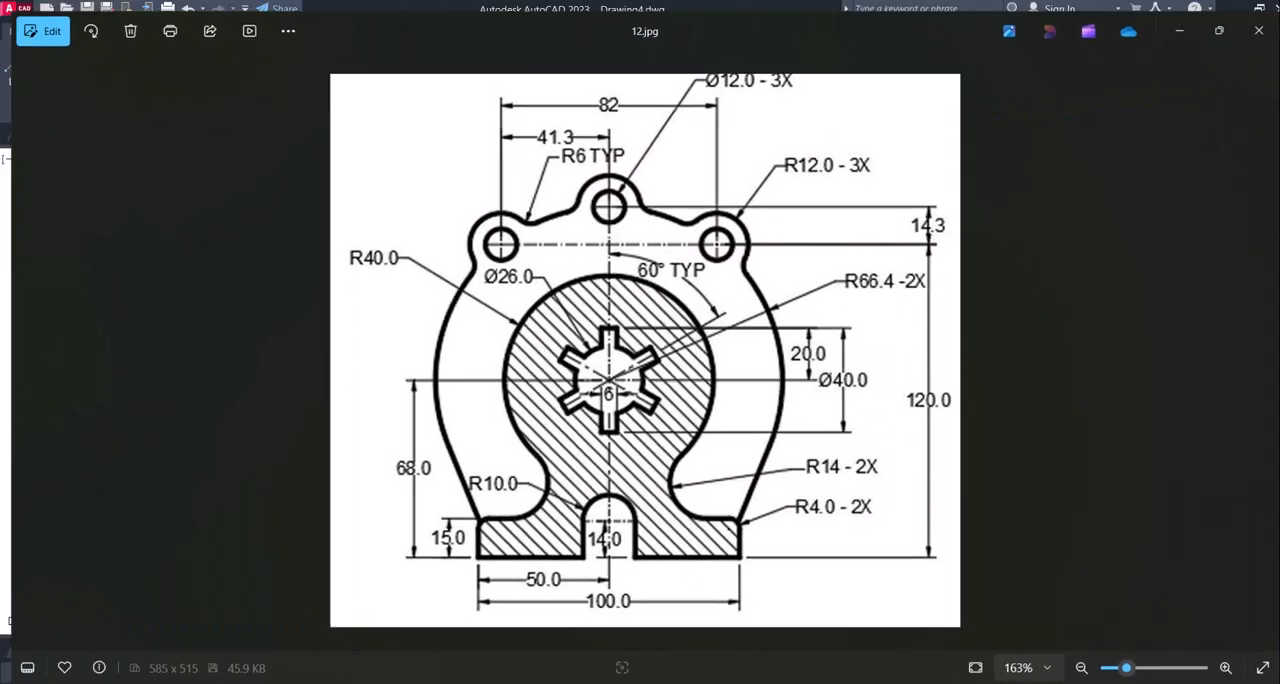
key(Escape)
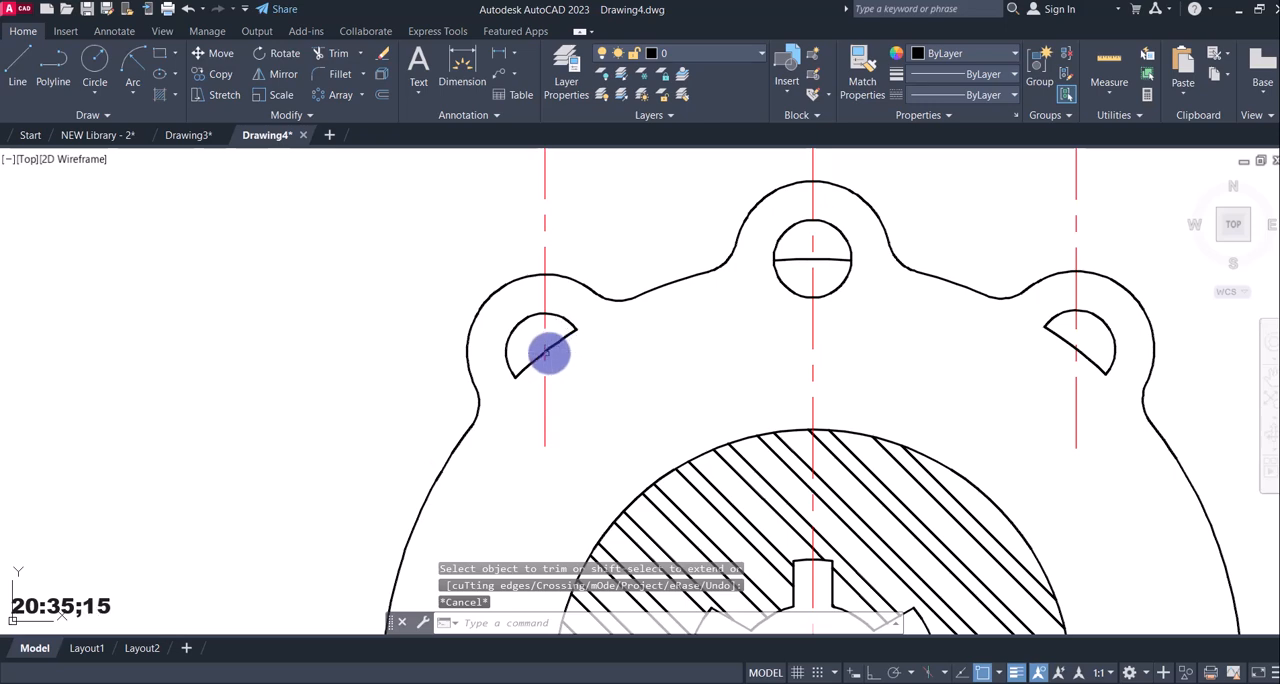
Check reference image 12.jpg, then extend the cut hole arcs of the left and right lugs to their vertical centre lines.
click(820, 683)
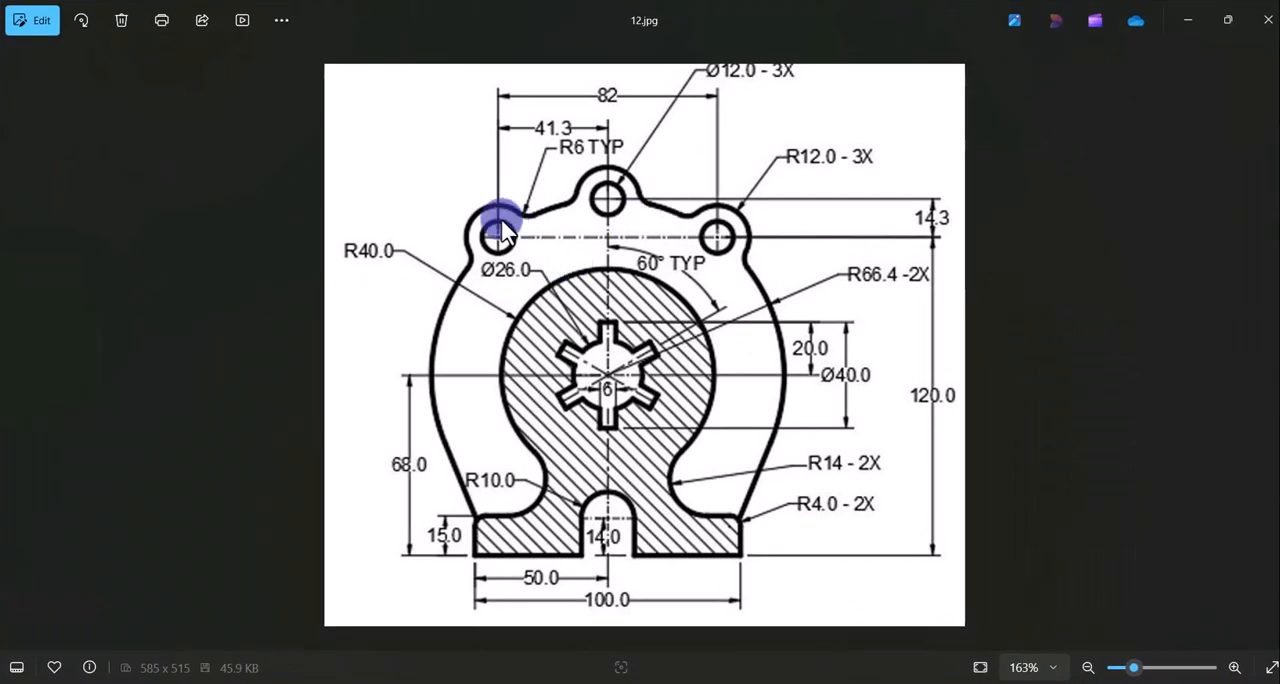
click(820, 683)
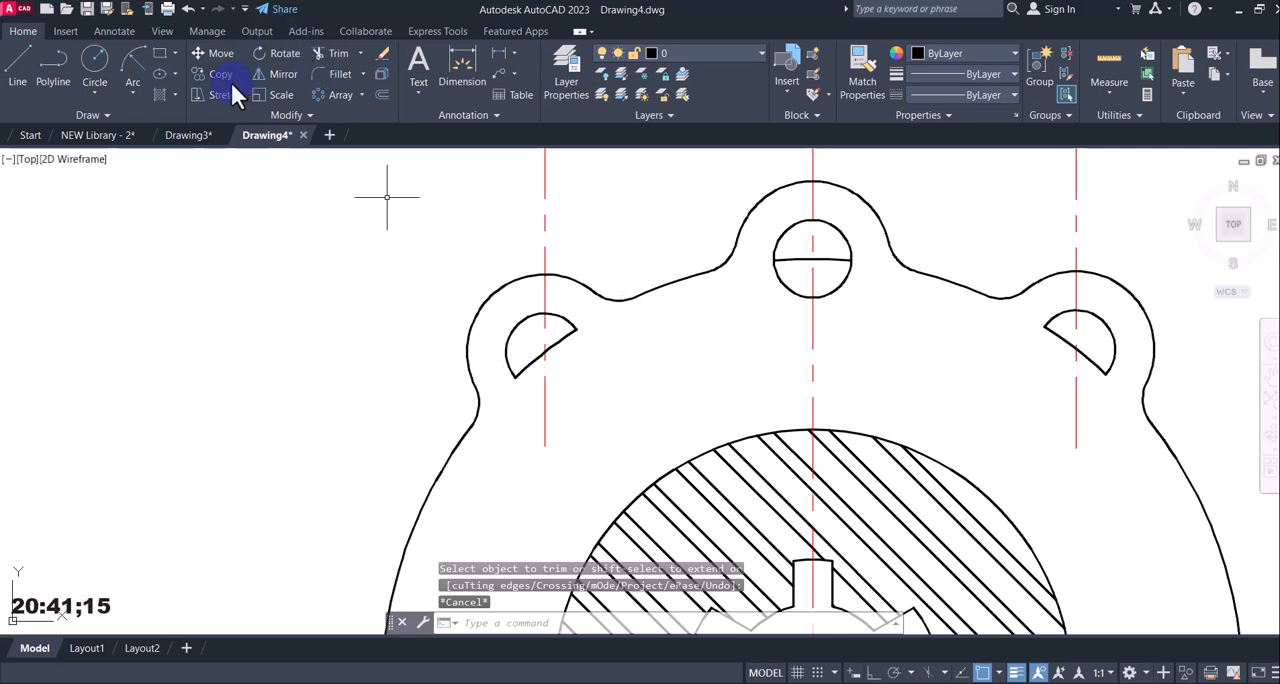
click(360, 53)
click(355, 114)
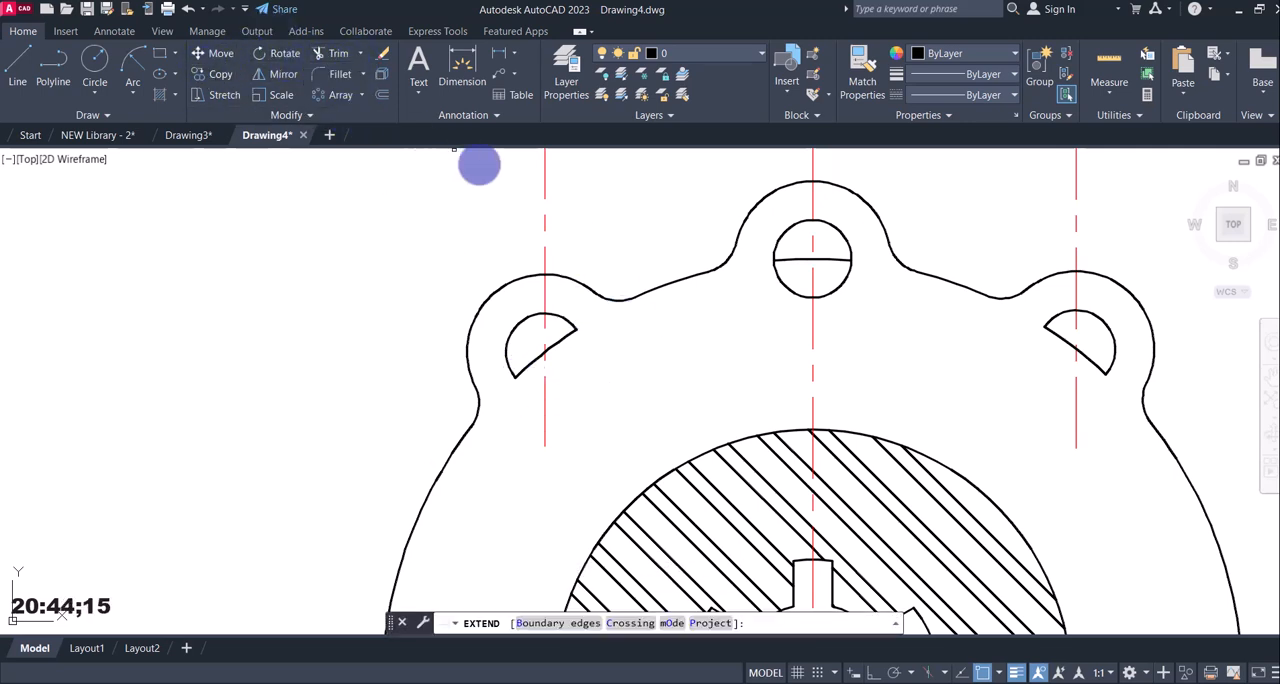
click(511, 371)
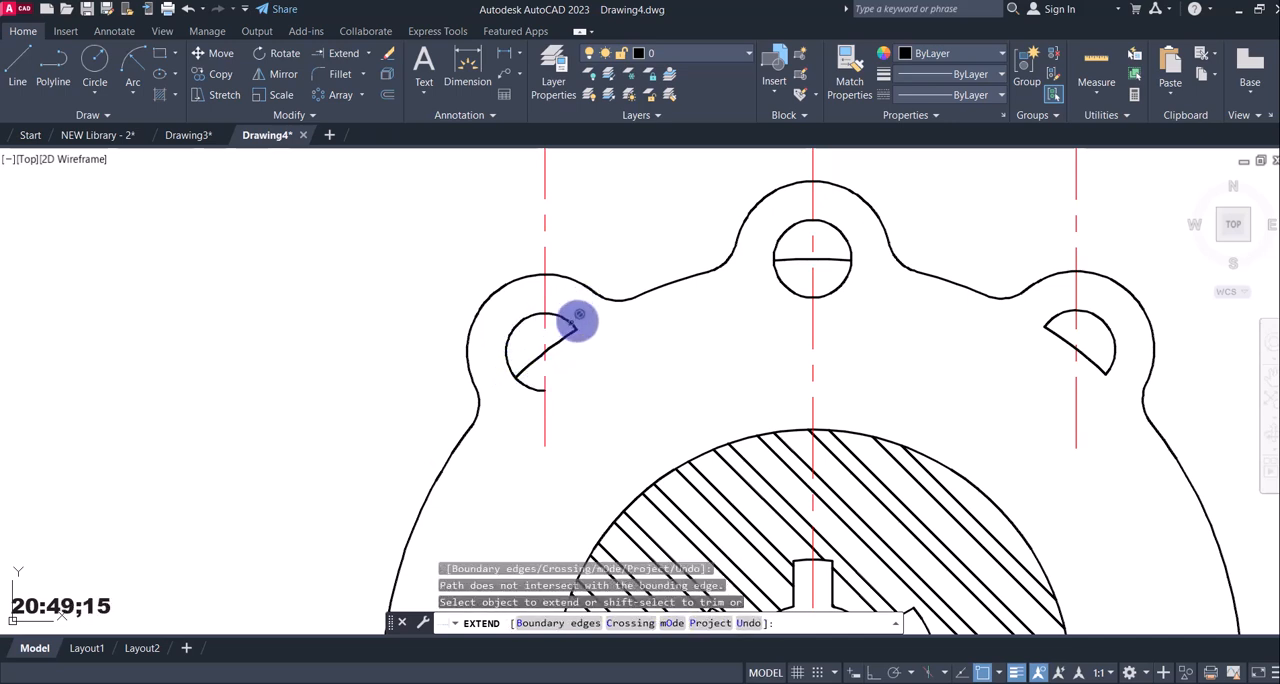
click(786, 285)
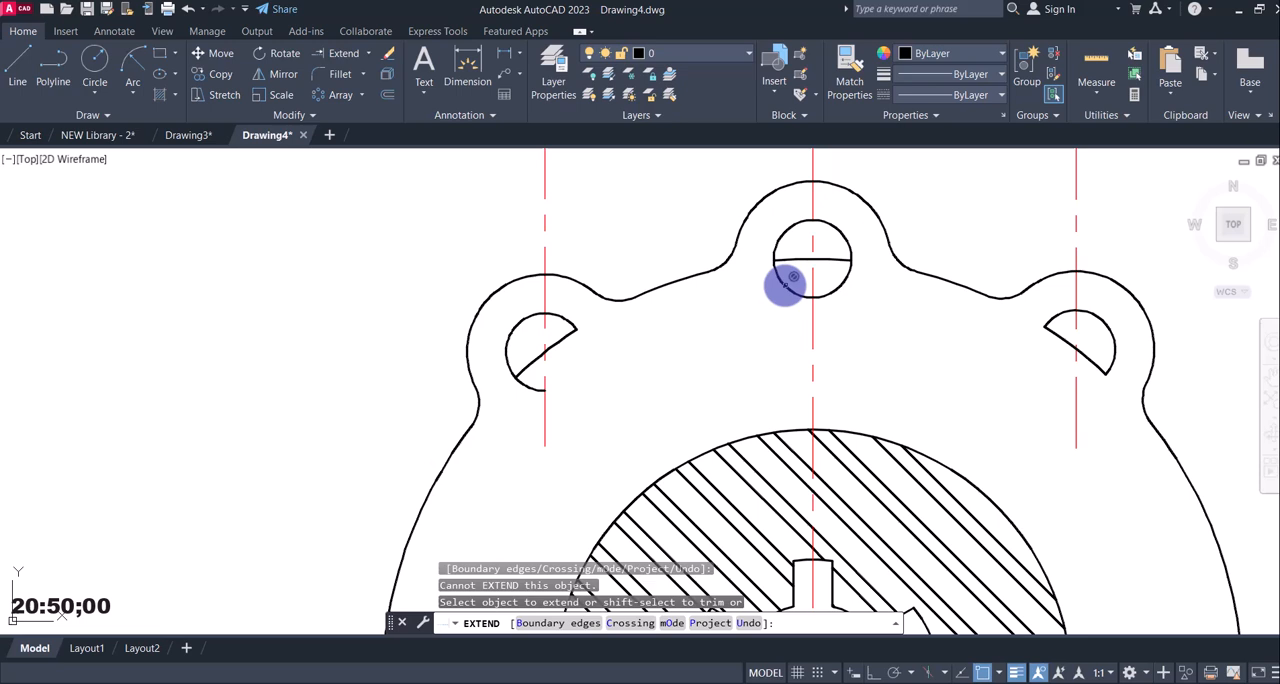
click(1060, 322)
click(1071, 350)
click(1113, 364)
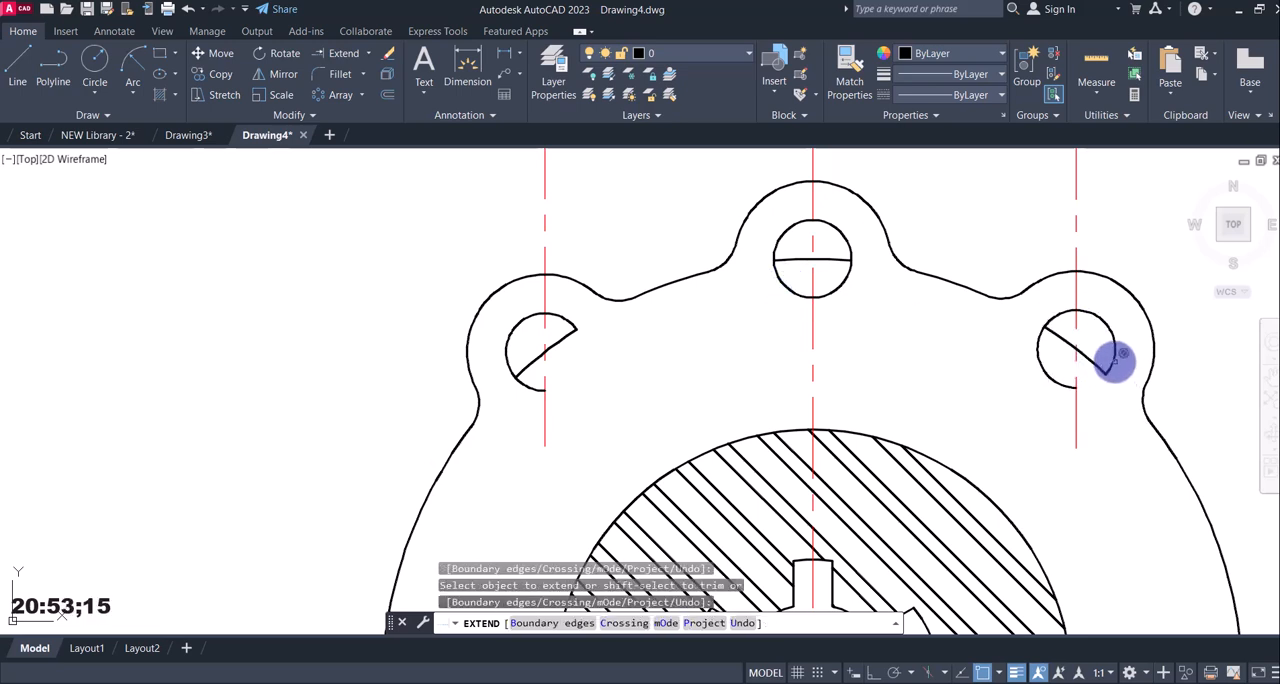
click(1114, 363)
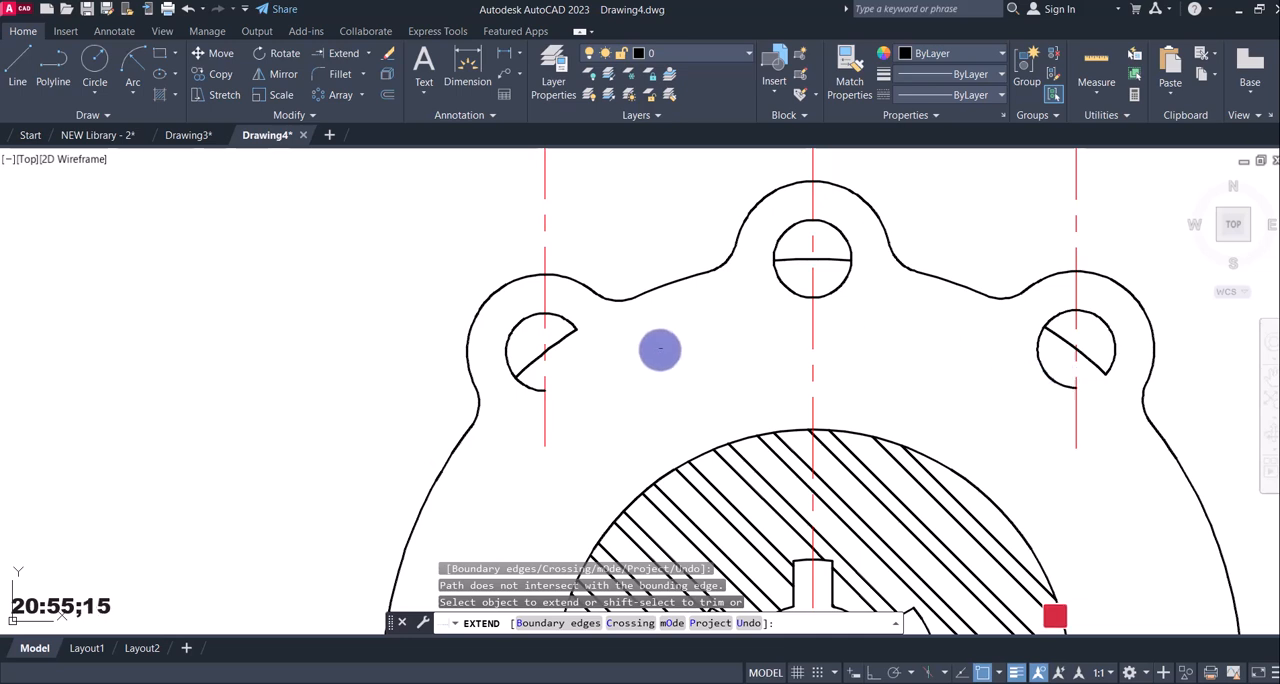
key(Escape)
click(545, 389)
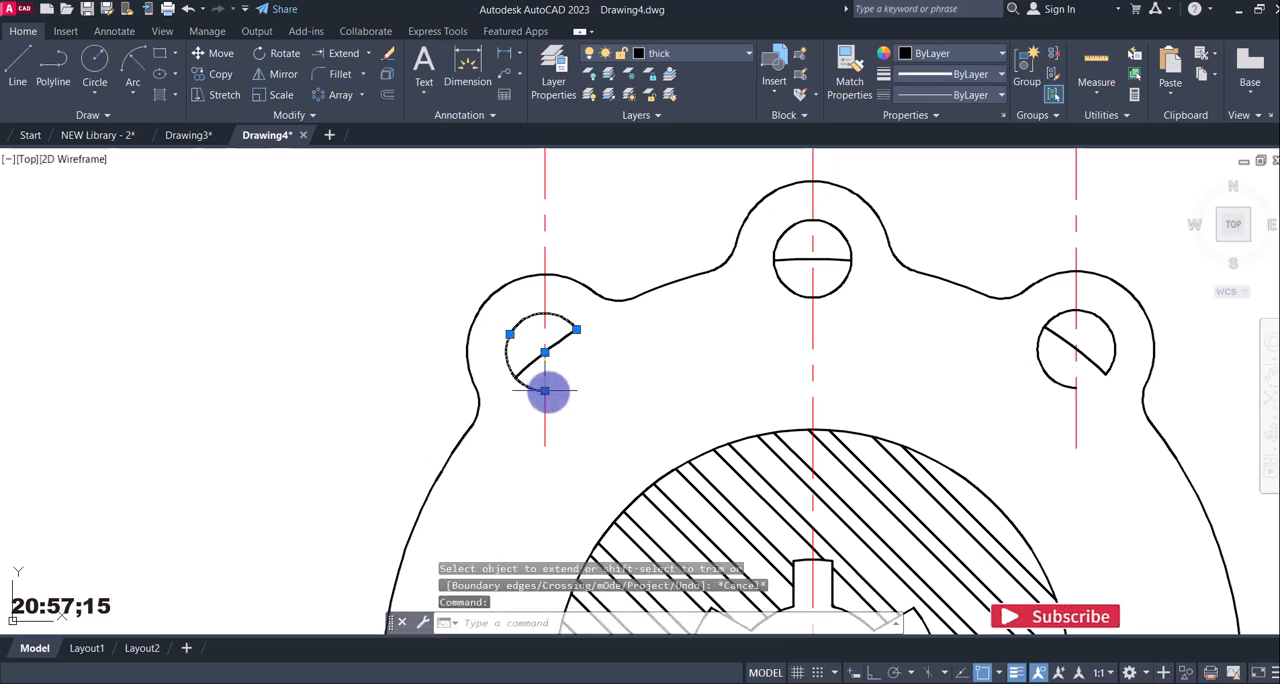
click(544, 390)
key(Escape)
key(Escape)
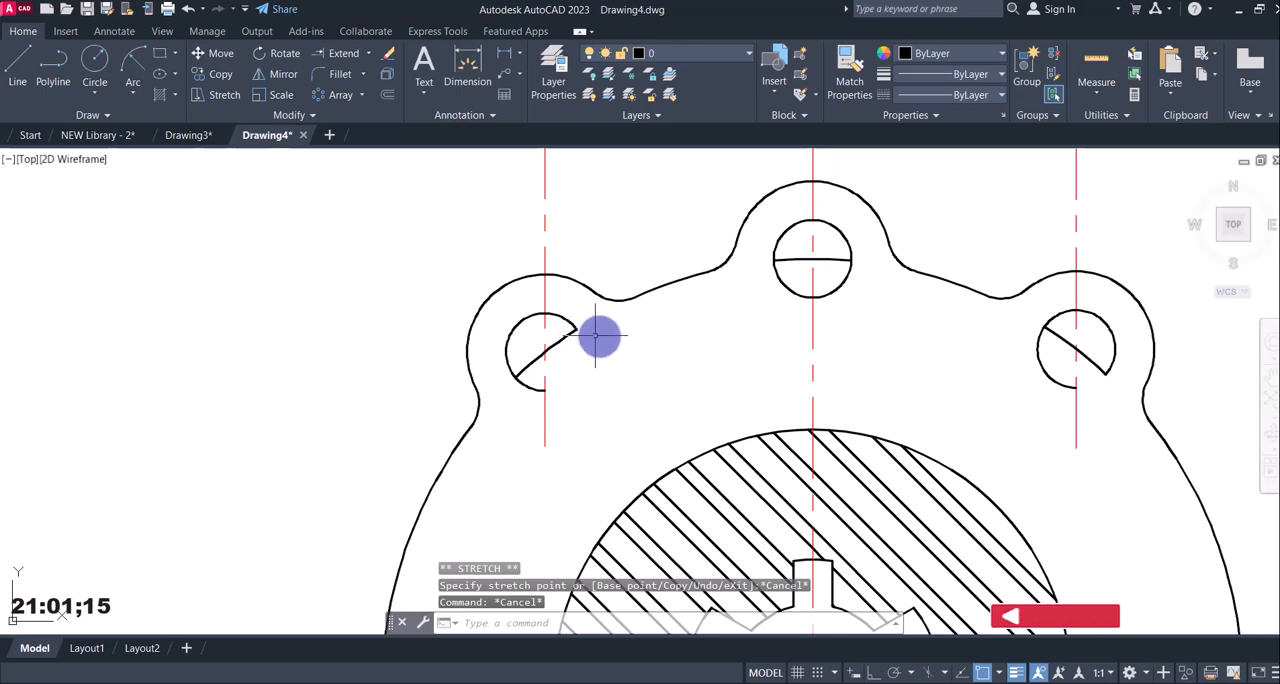
click(524, 384)
key(Escape)
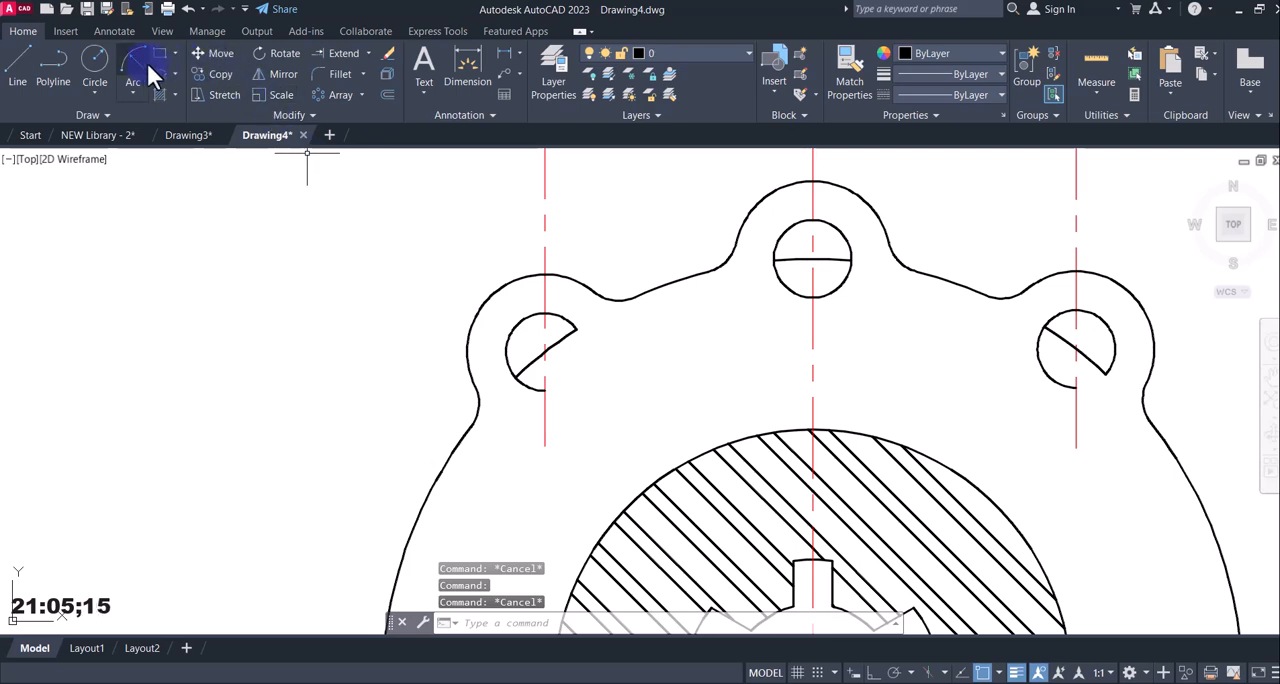
Draw radius 6 circles centred on the left and right lug holes to close their open outlines.
click(90, 62)
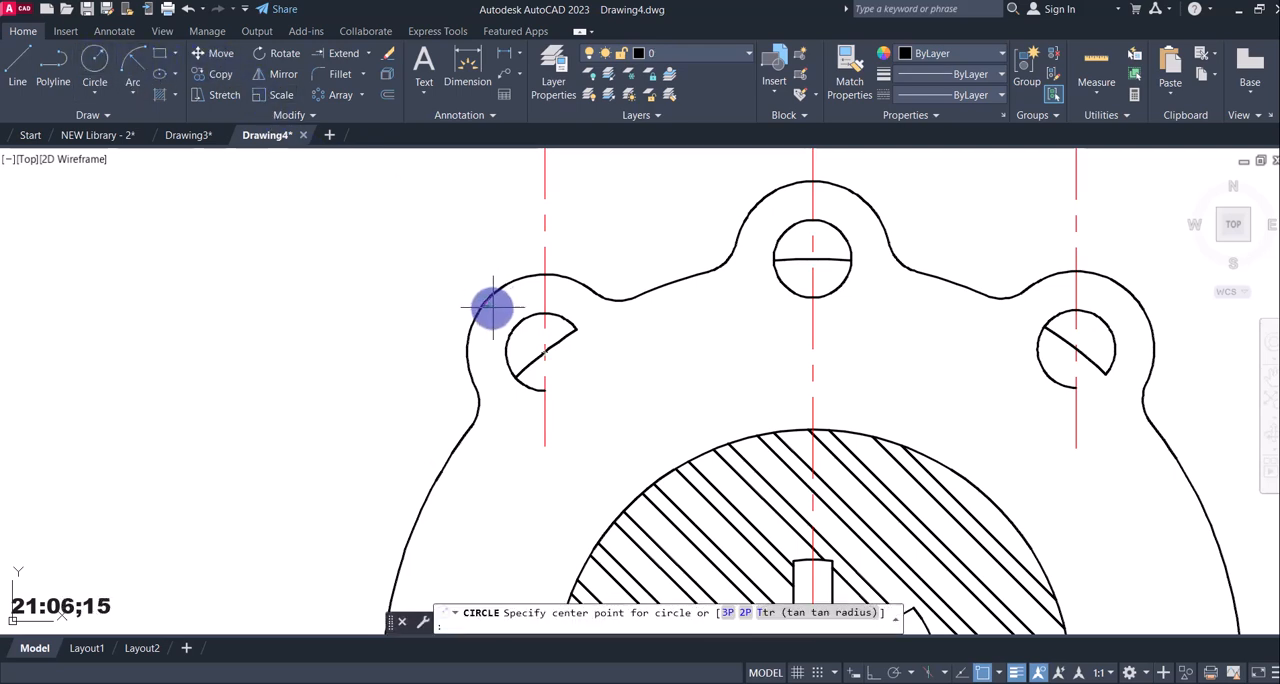
click(545, 352)
click(578, 325)
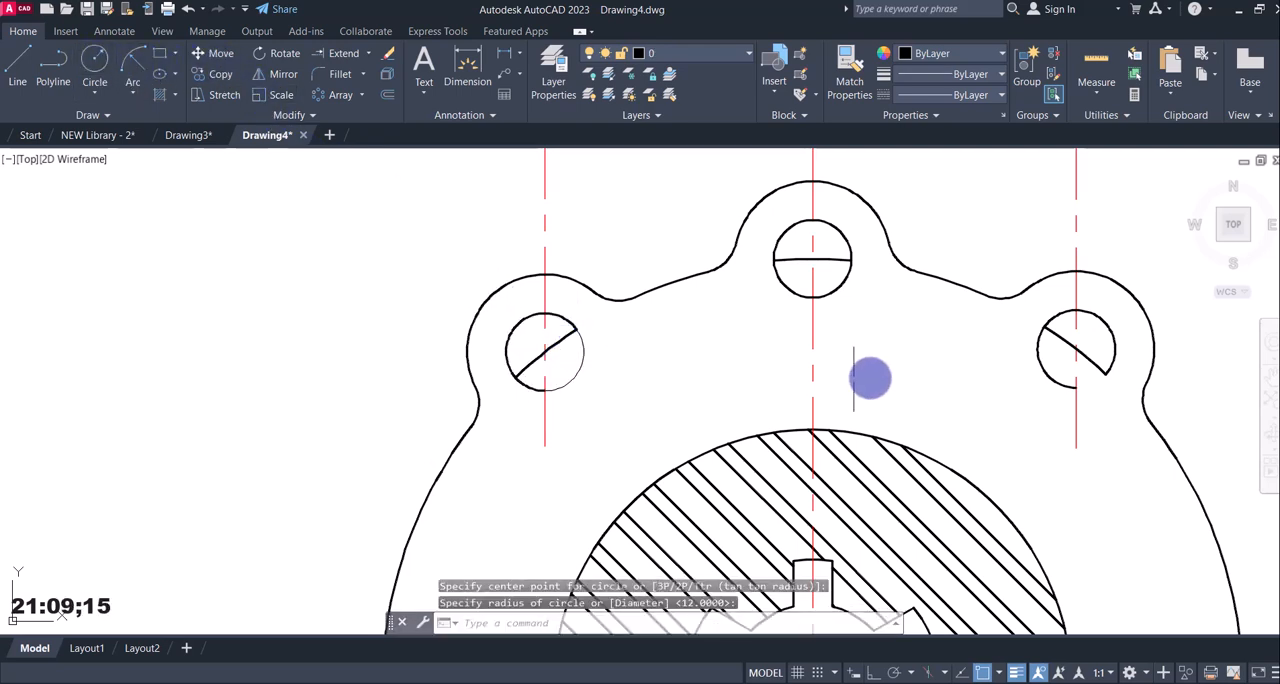
click(101, 70)
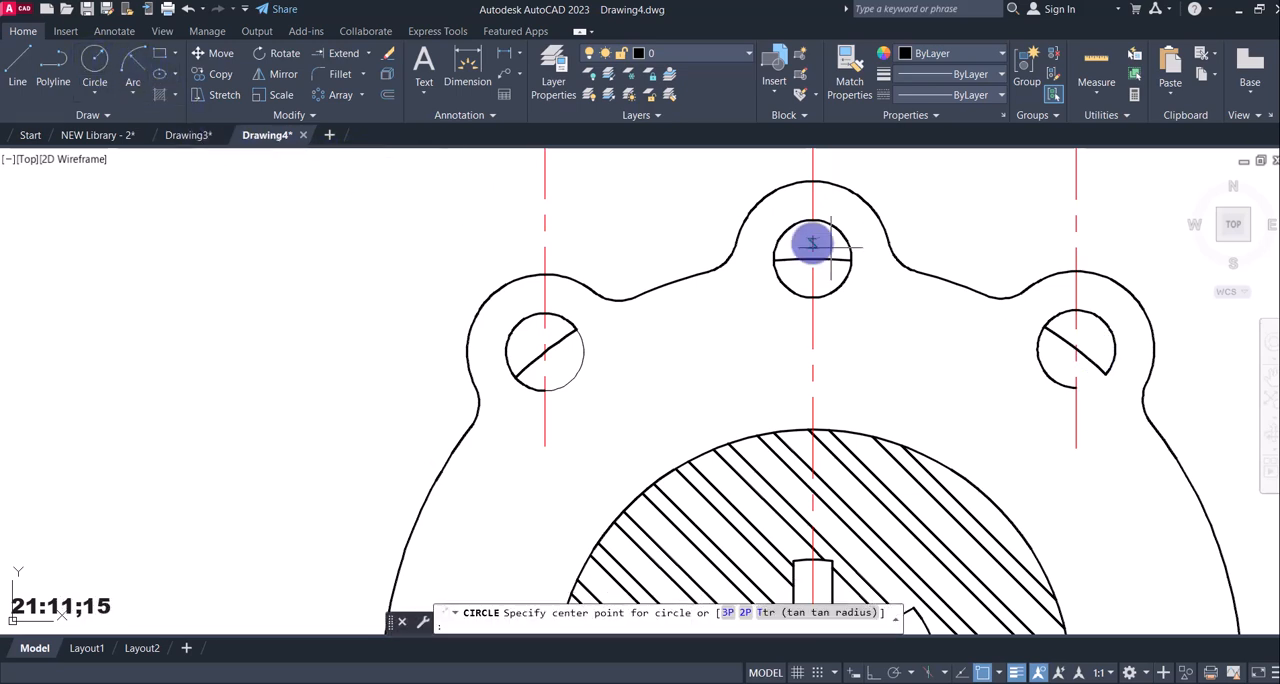
click(1076, 348)
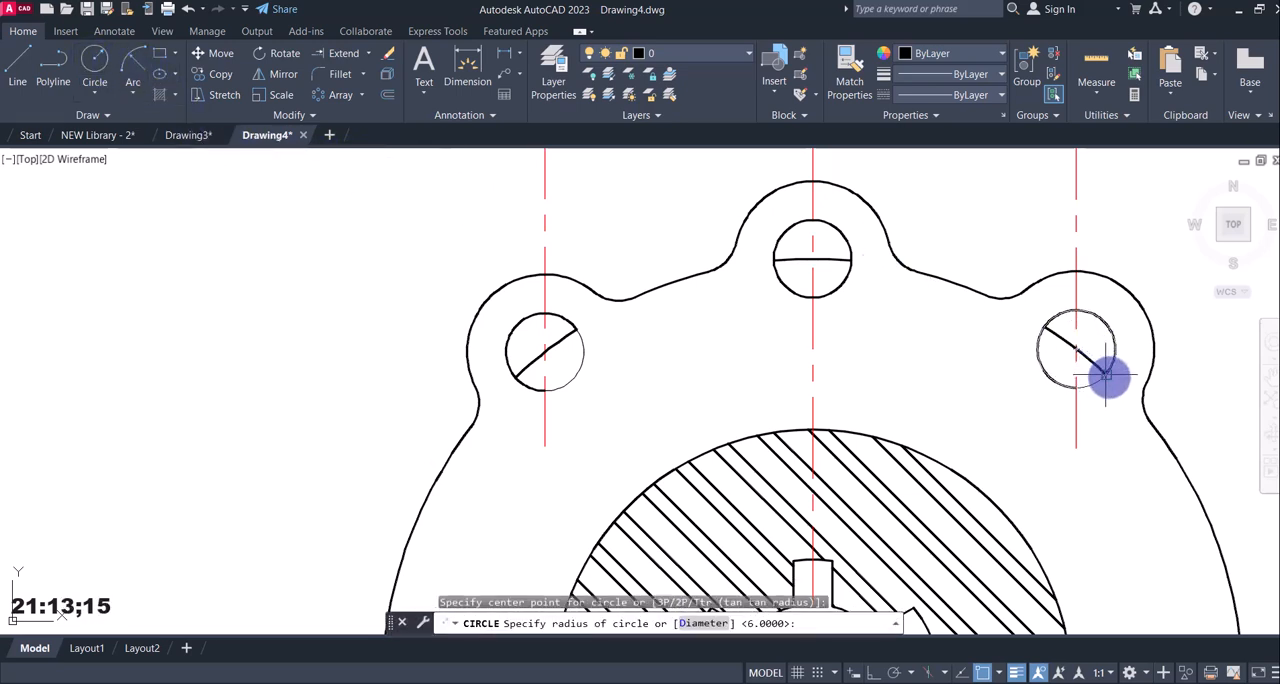
key(Escape)
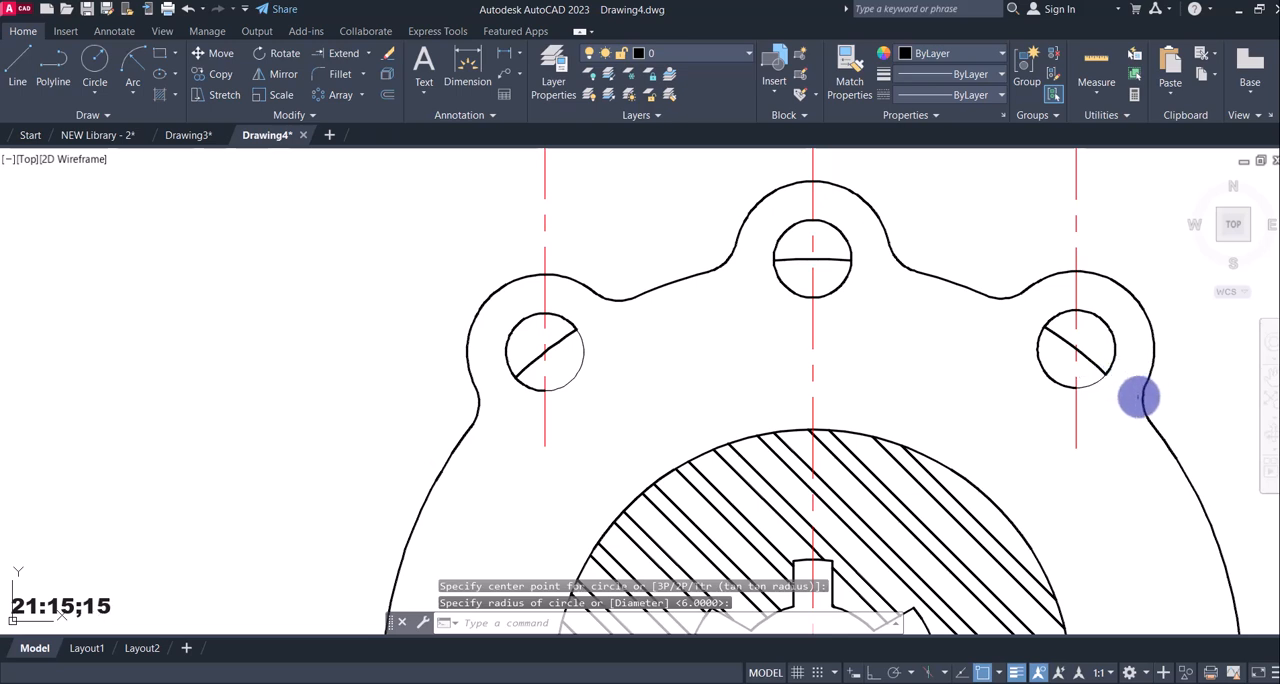
Match the properties of the thick arc inside the left hole to the two new lug-hole circles.
text(m)
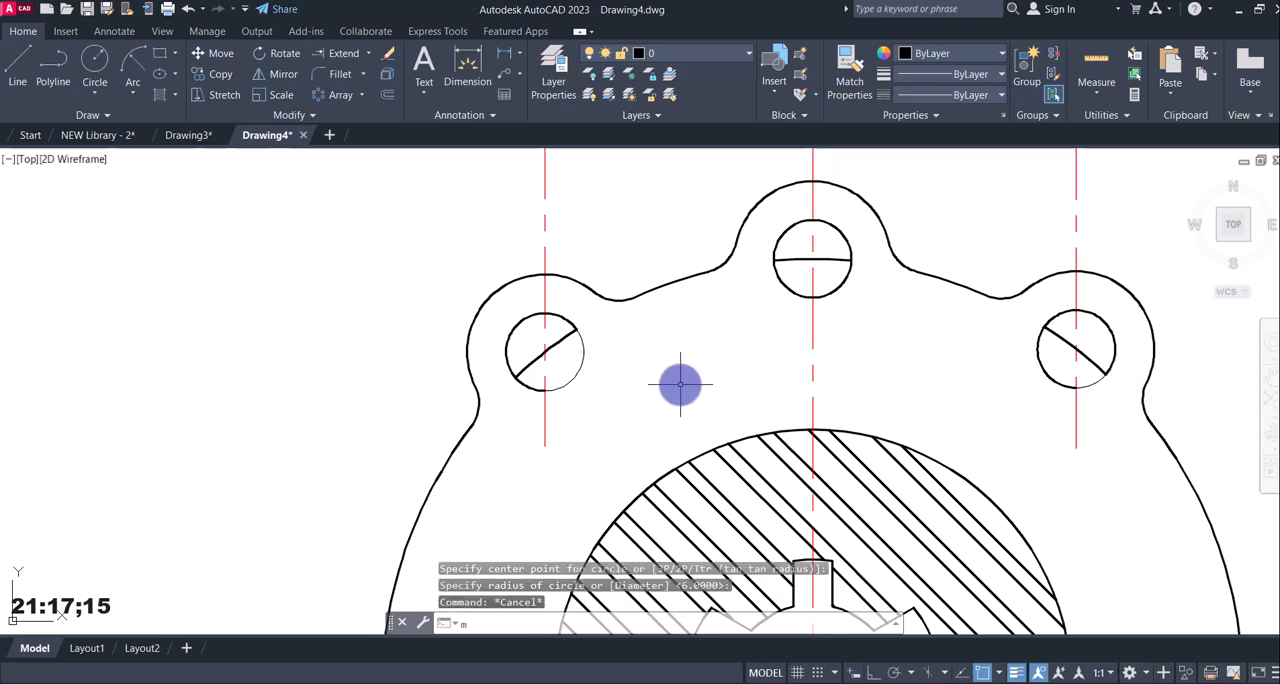
text(a)
key(Return)
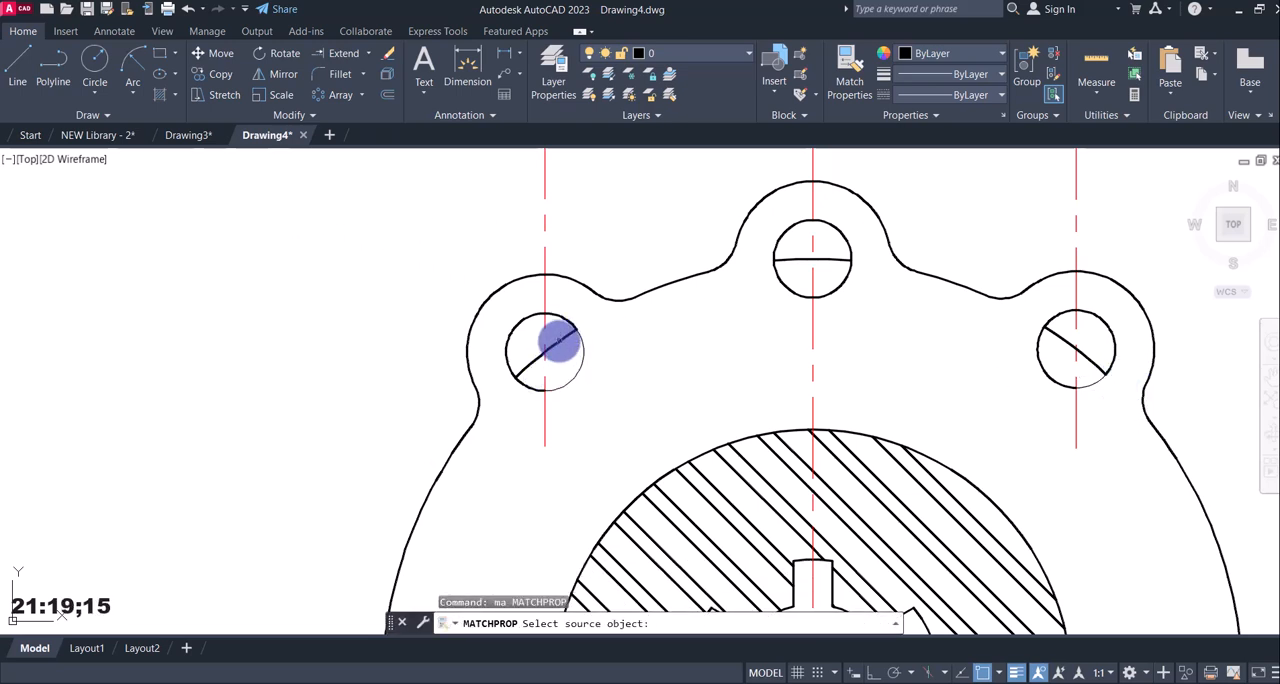
click(560, 343)
click(588, 346)
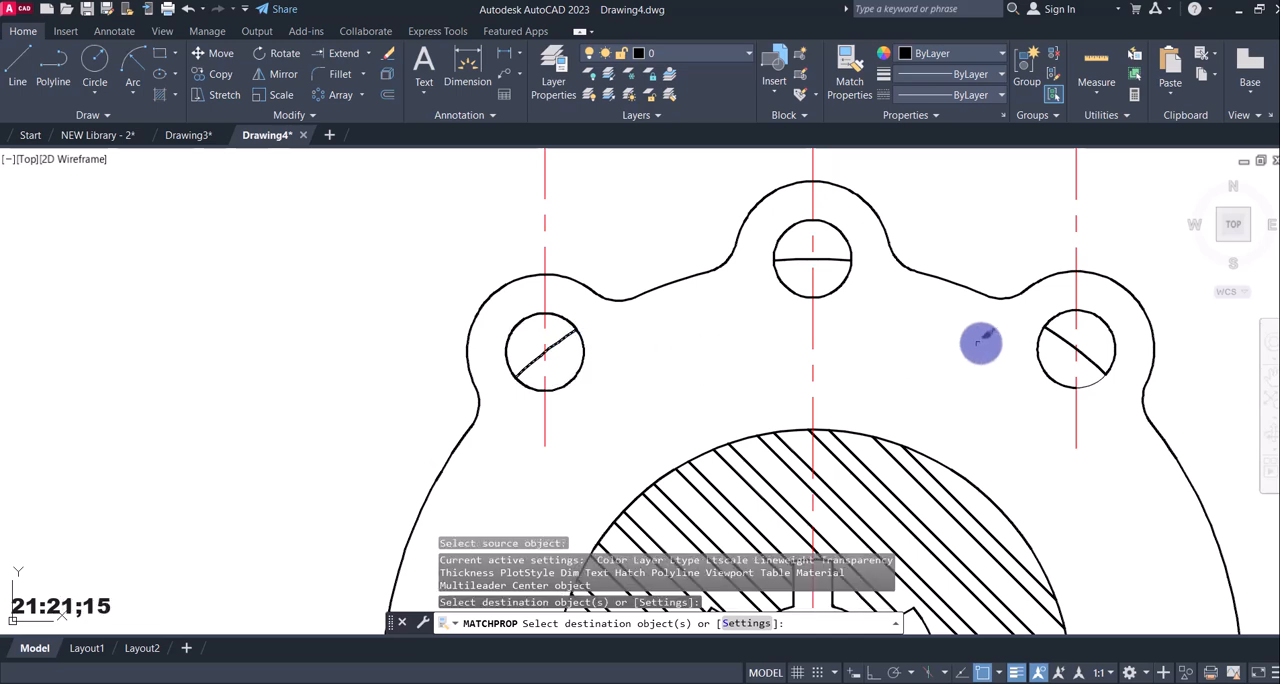
click(1098, 378)
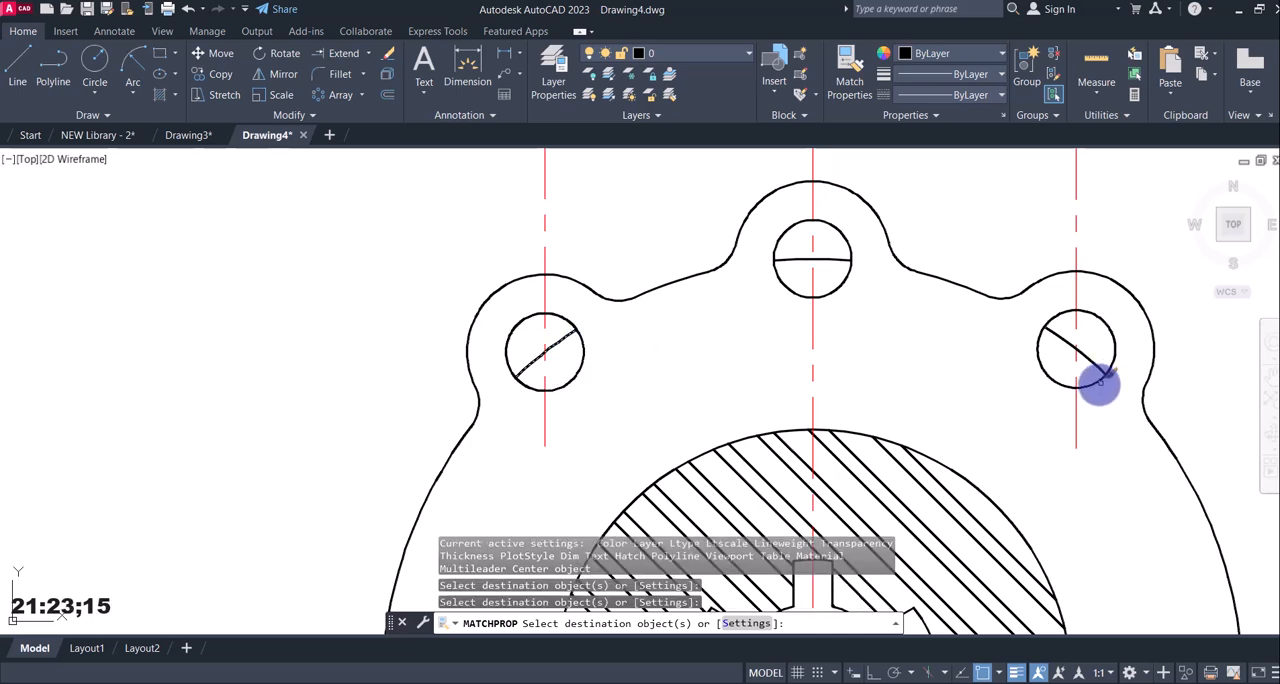
key(Escape)
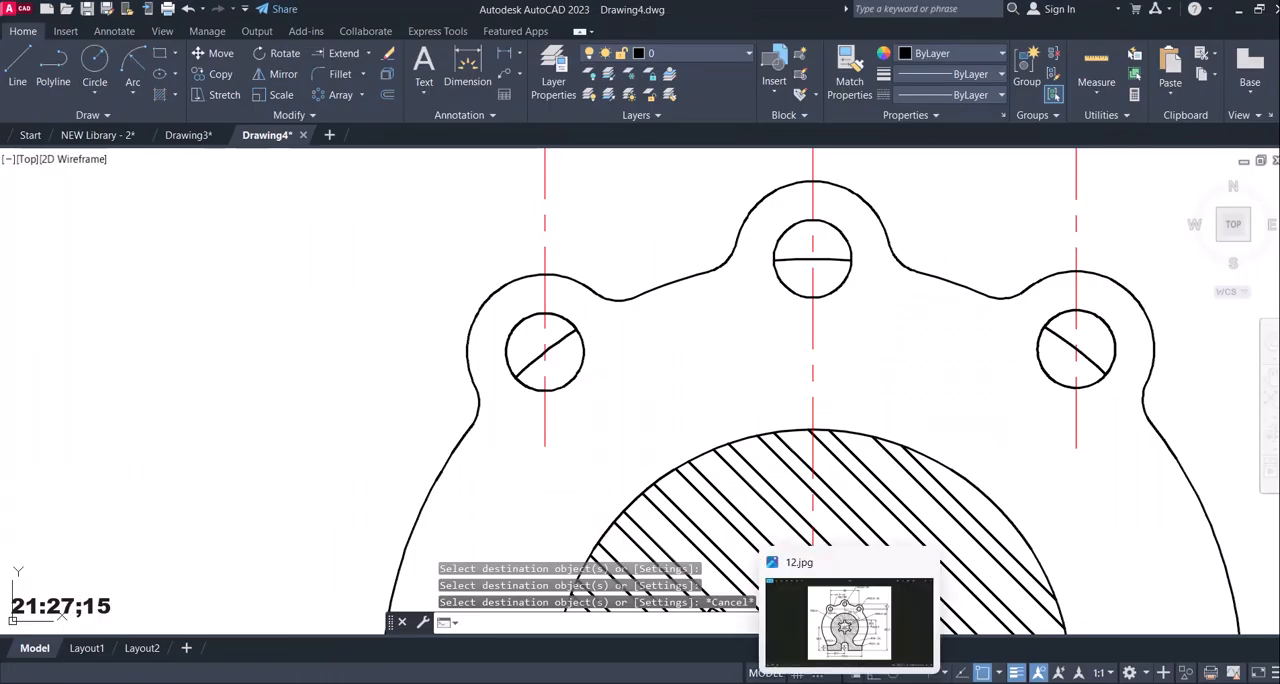
Check reference image 12.jpg and erase the three leftover arc segments crossing the left, middle and right lug holes.
click(847, 683)
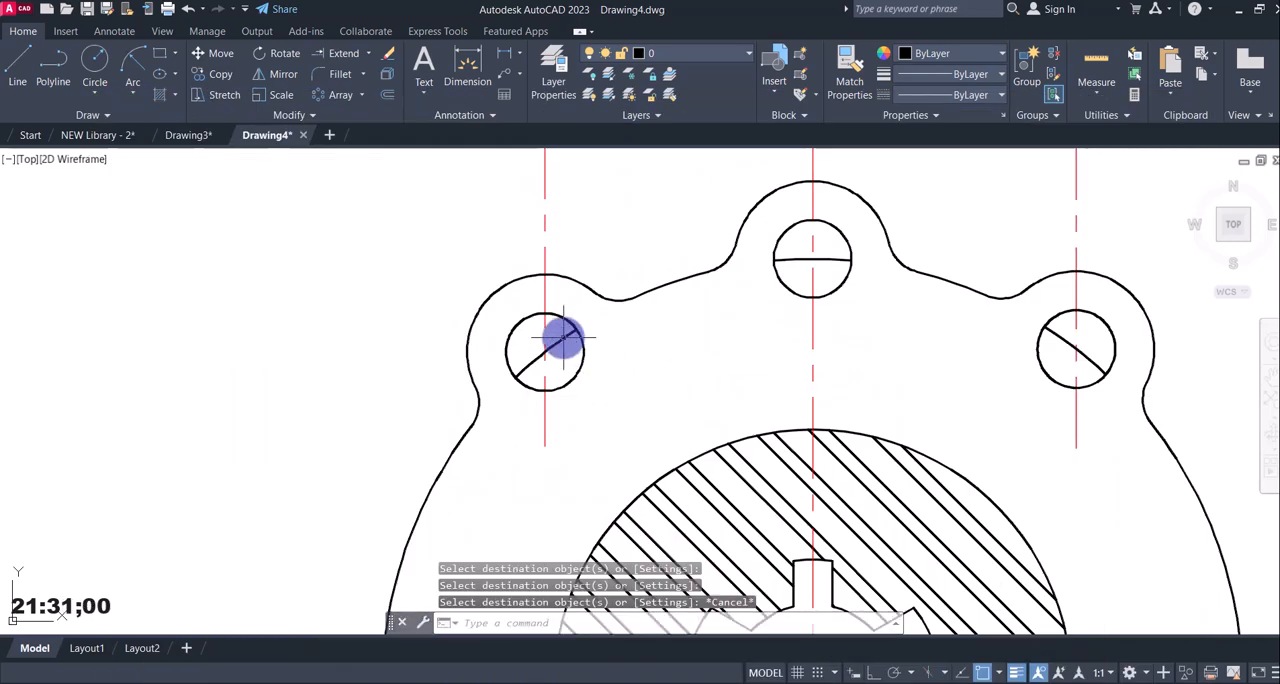
click(562, 338)
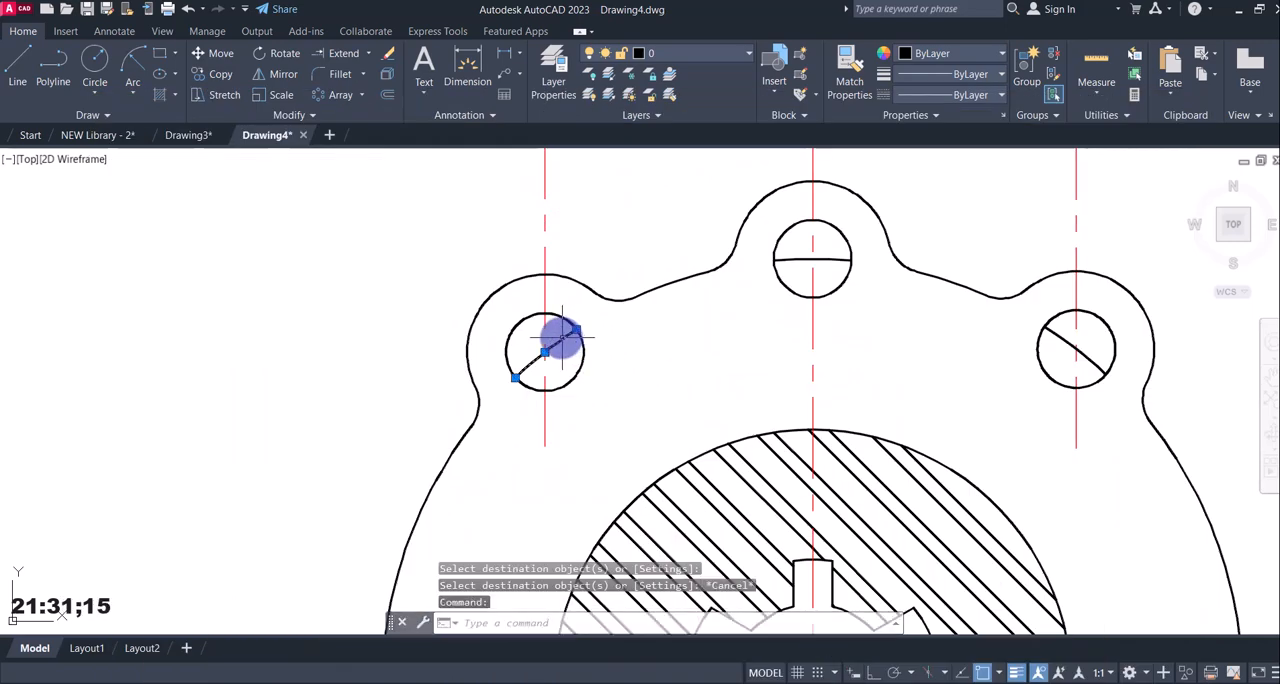
click(820, 260)
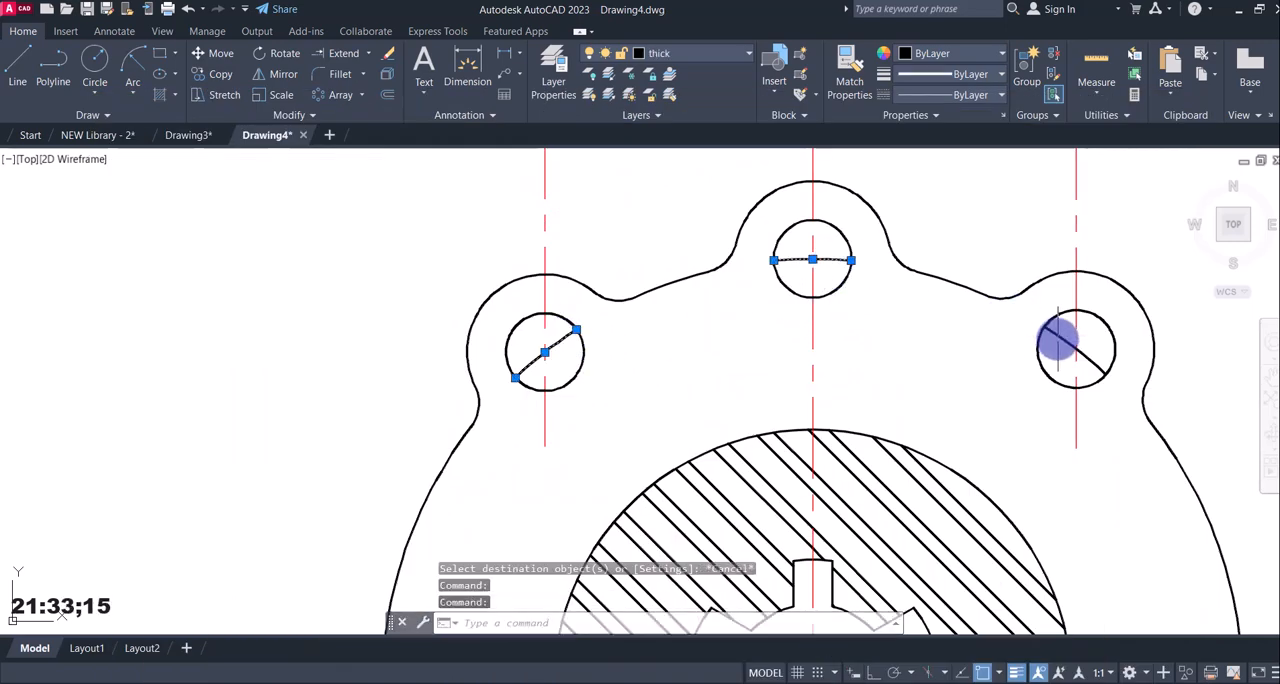
click(1058, 342)
key(Delete)
Examine the whole part and compare its geometry and required dimensions with reference image 12.jpg.
scroll(1034, 354, down, 5)
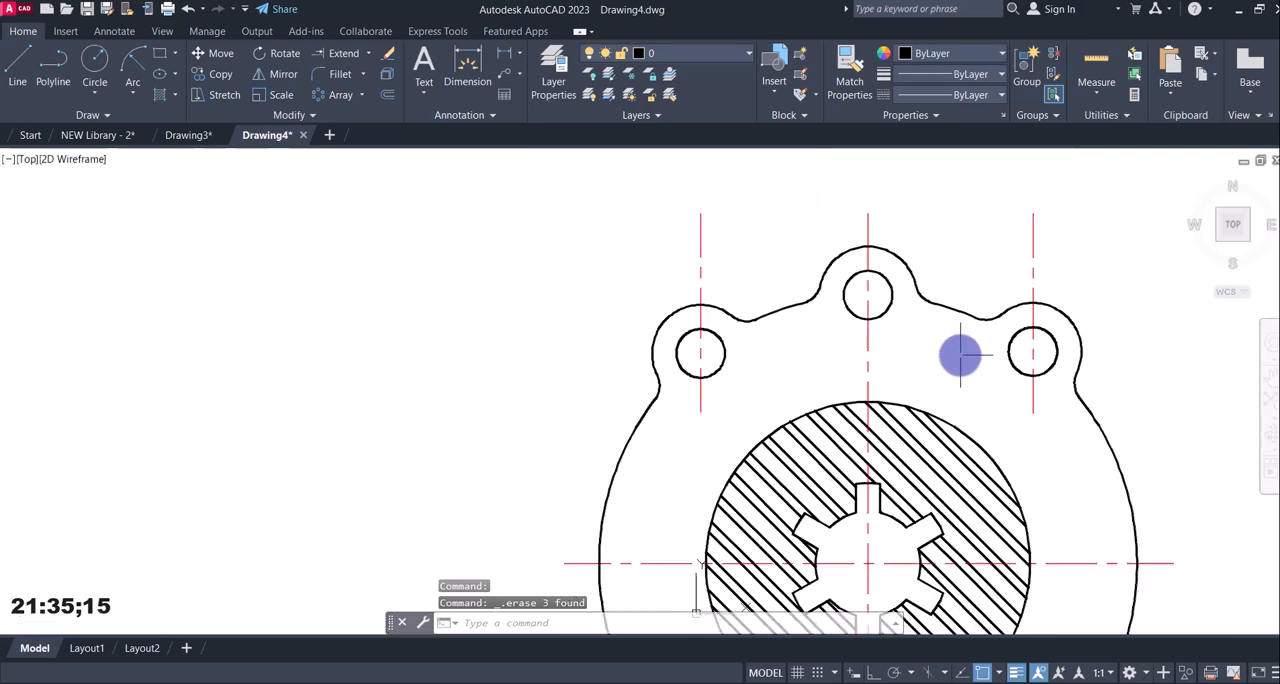
scroll(851, 351, up, 6)
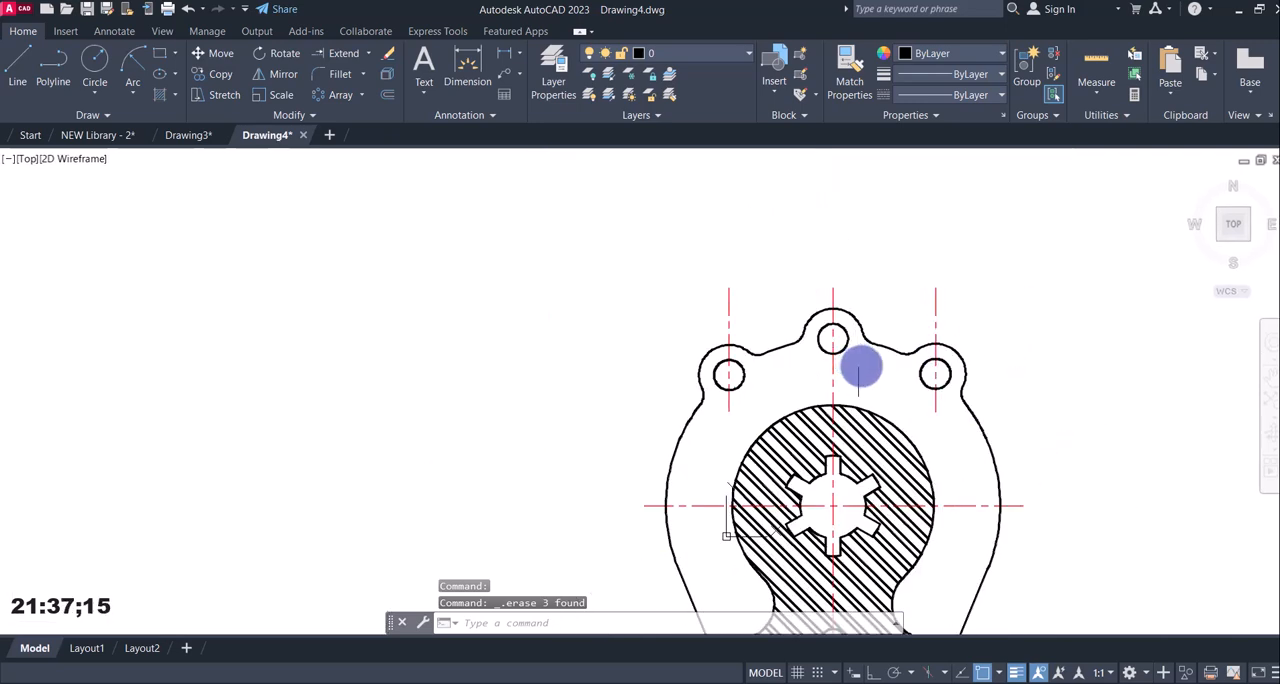
scroll(943, 503, down, 2)
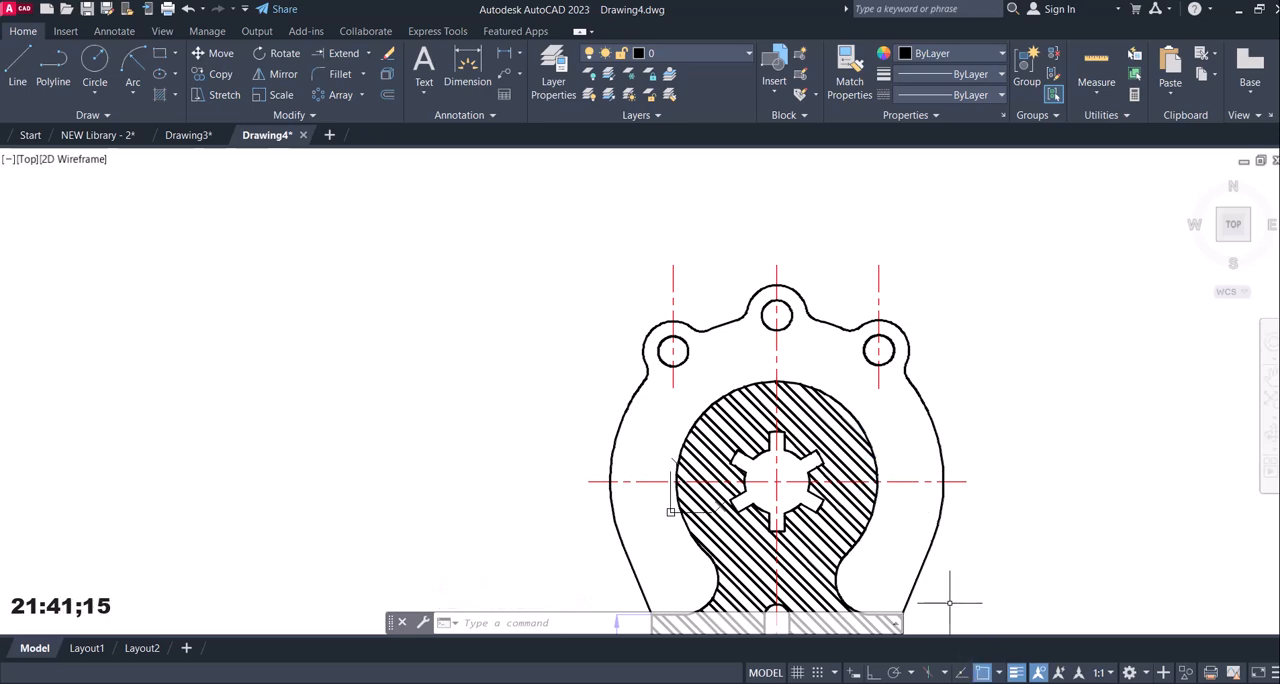
mouse_move(857, 678)
click(857, 612)
click(857, 681)
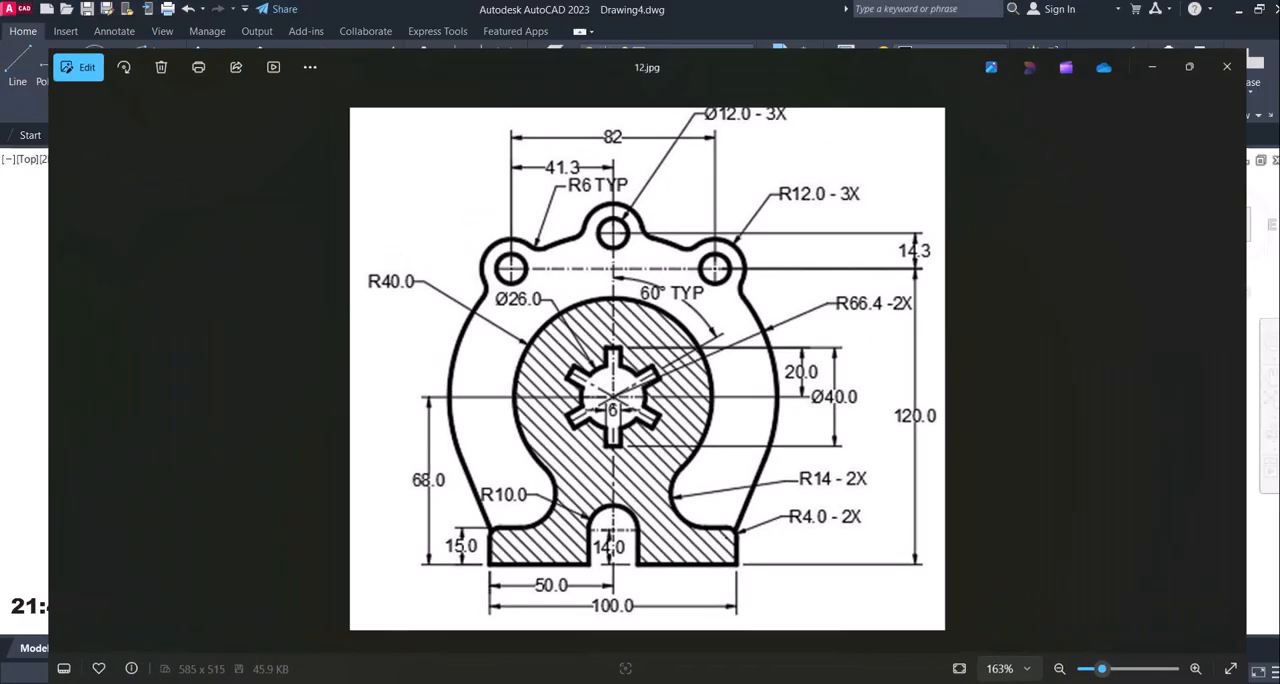
scroll(808, 446, down, 2)
middle_drag(807, 449, 789, 399)
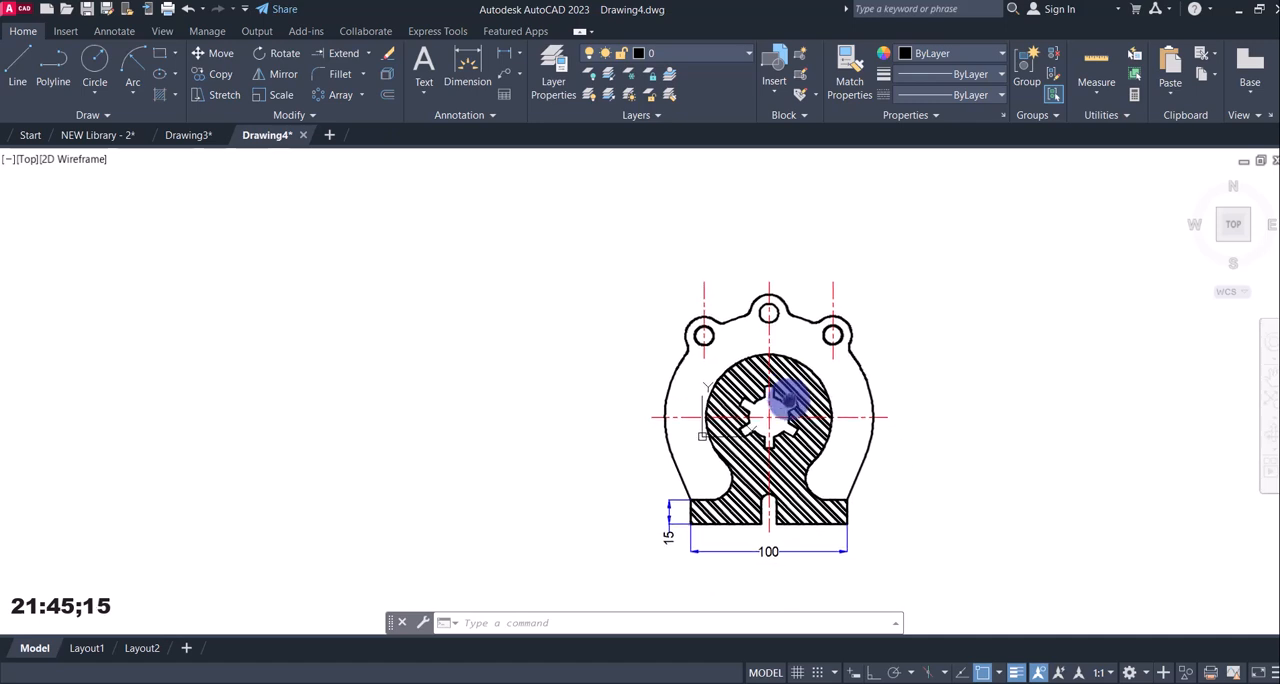
scroll(793, 385, up, 2)
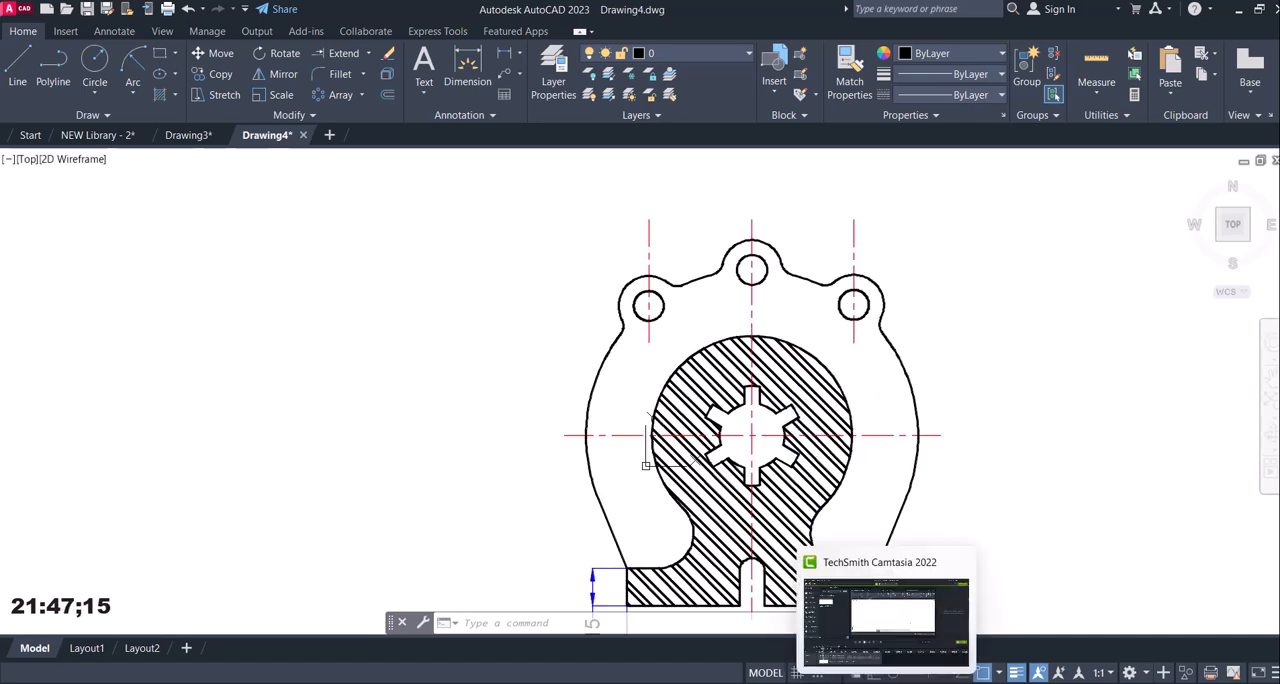
mouse_move(857, 680)
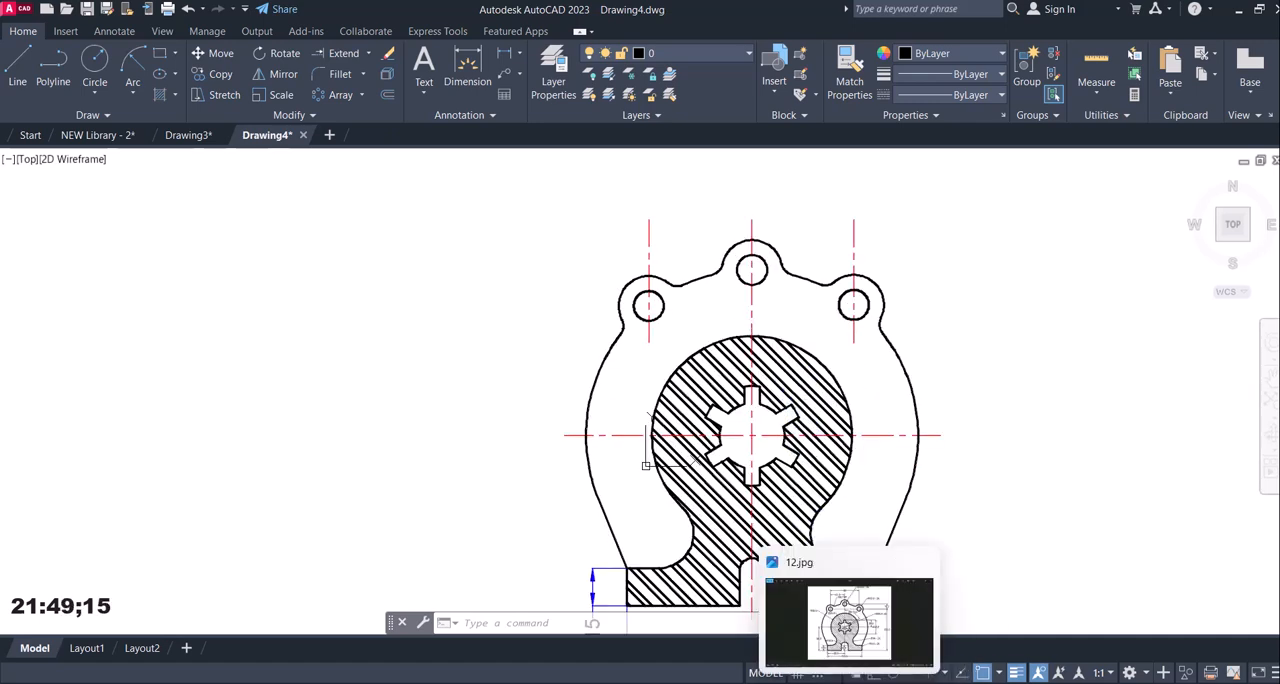
click(857, 676)
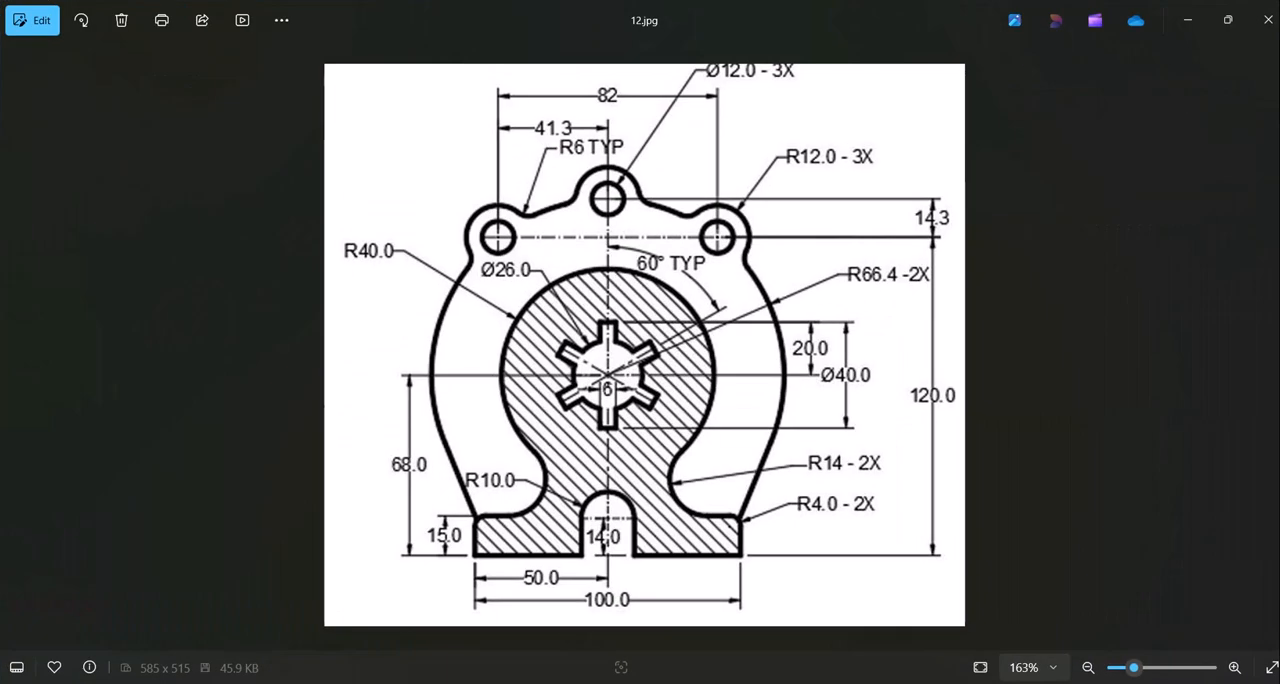
click(857, 680)
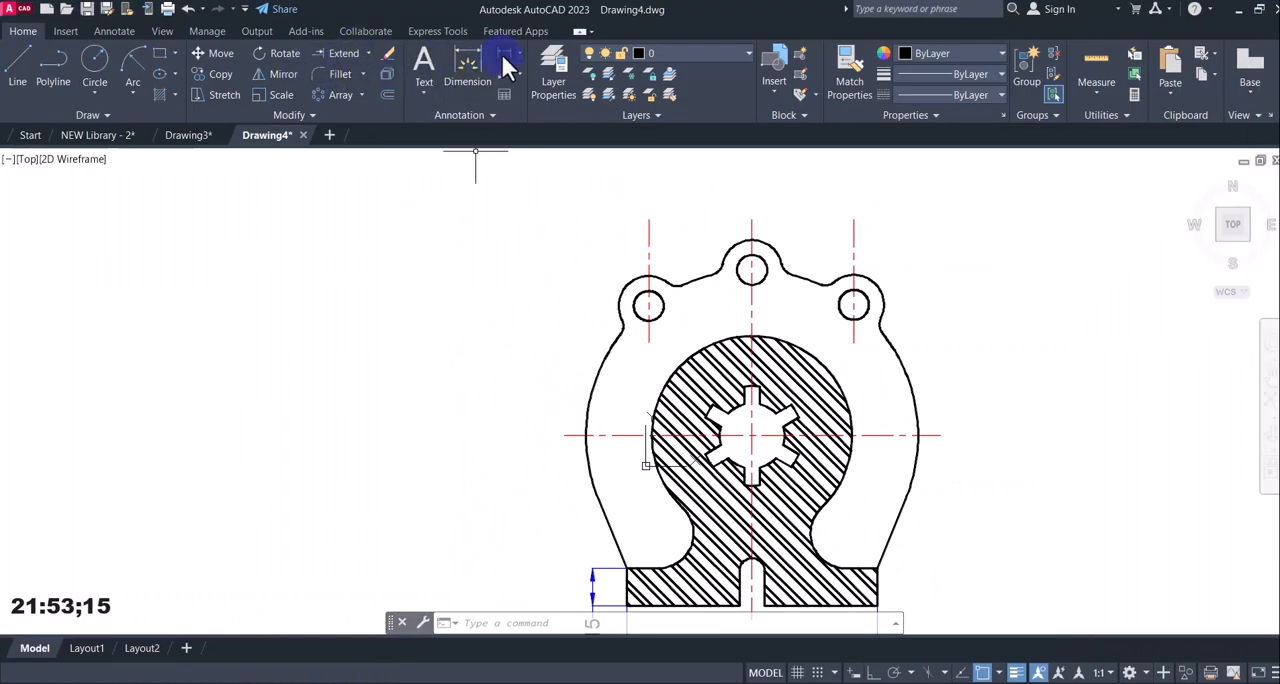
Add a radius dimension to the top middle lug's hole, placing it above and to the right of the lug.
click(517, 54)
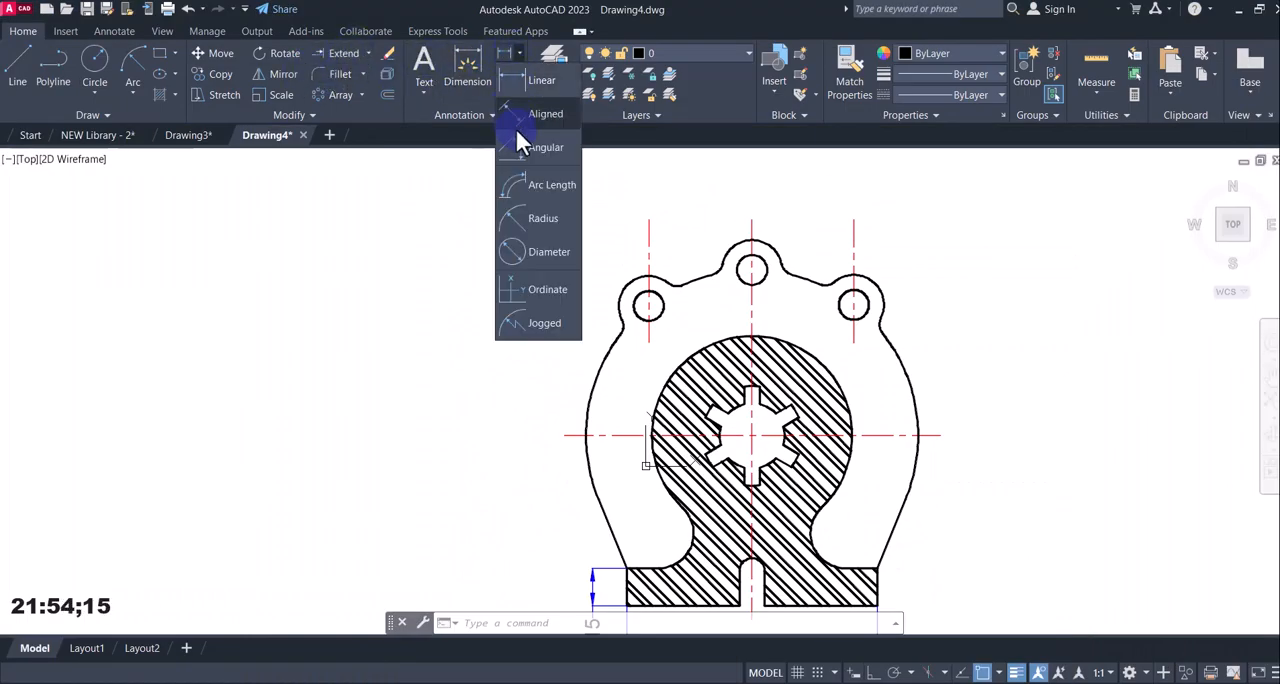
click(530, 210)
click(765, 261)
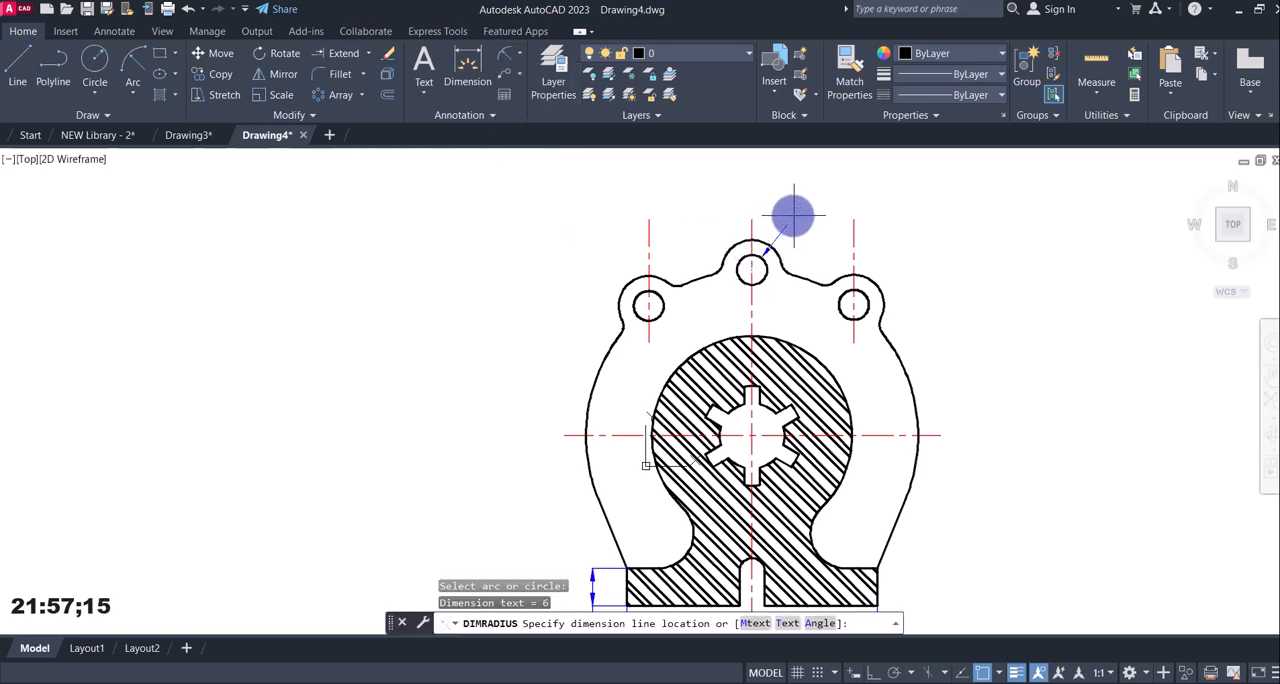
click(795, 214)
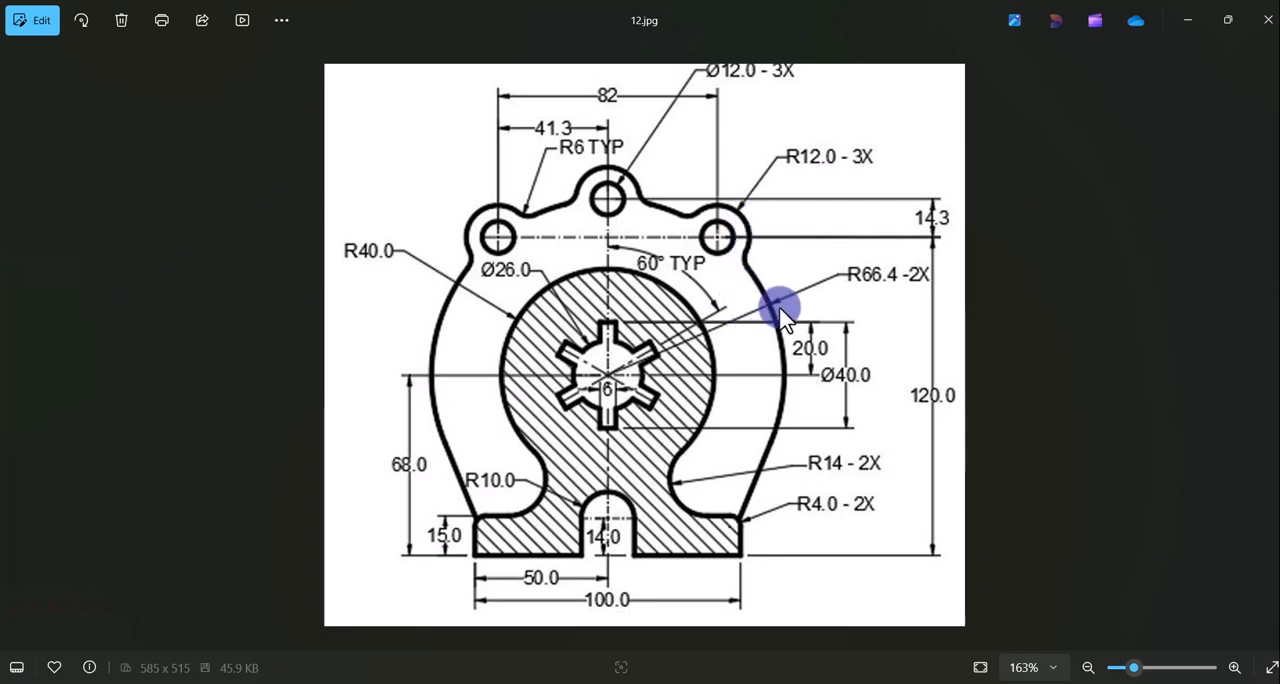
Add a radius dimension to the right lug's outer arc, placing it above and to the right of the lug.
click(849, 682)
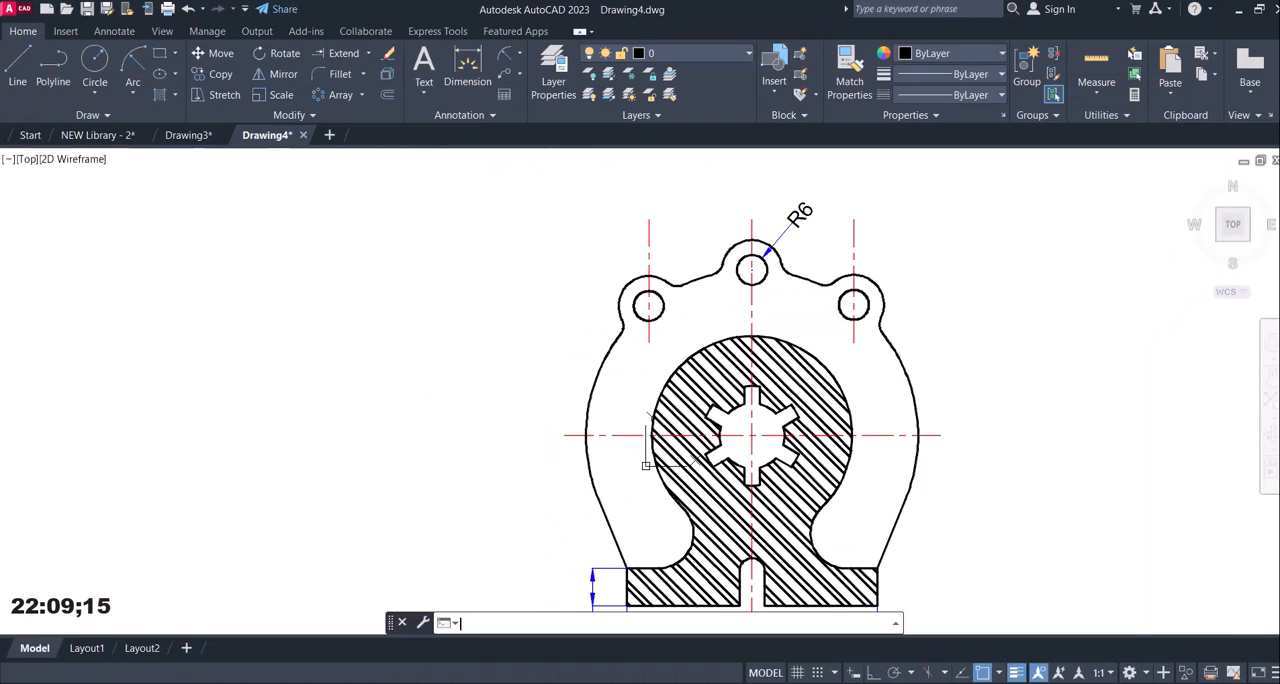
click(511, 58)
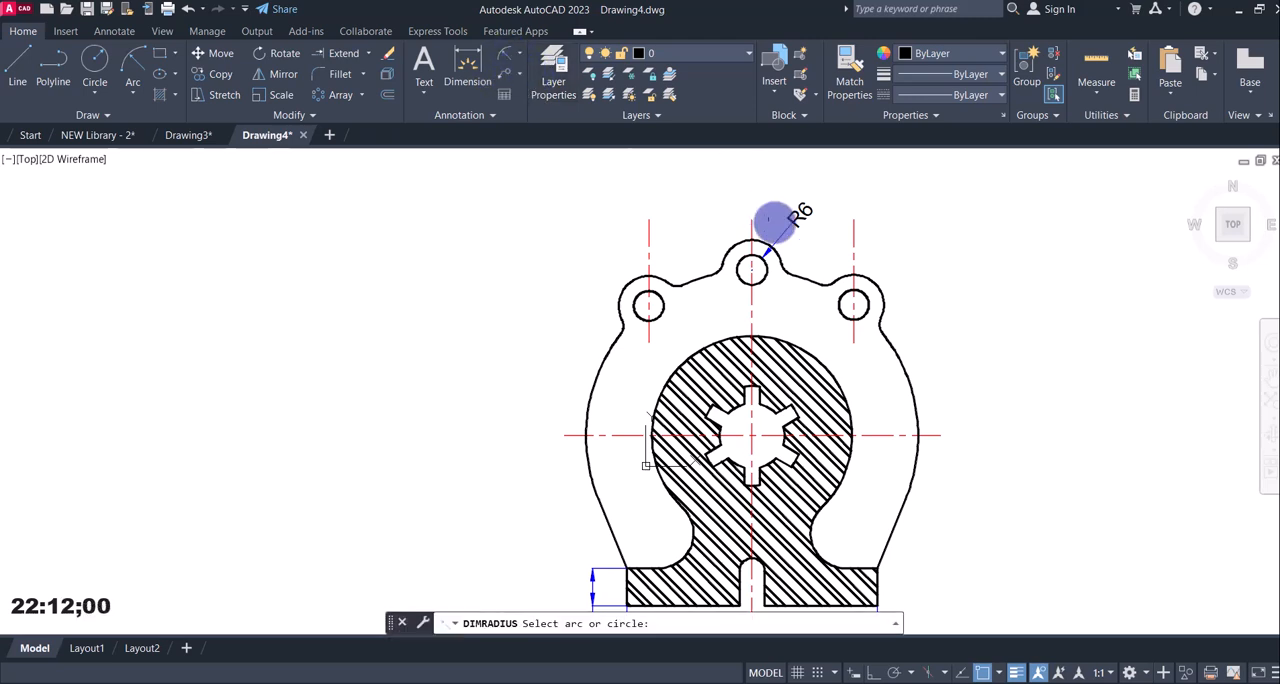
click(879, 283)
click(913, 265)
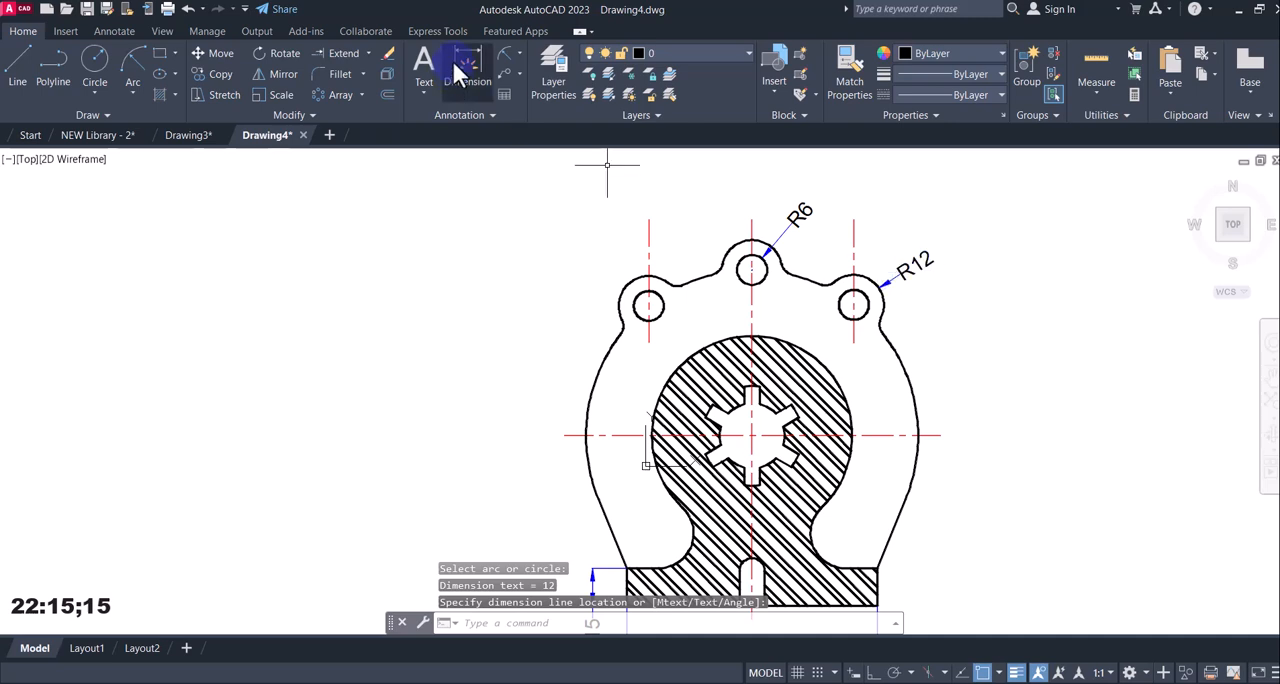
Add a radius dimension to the part's large right side arc, placing its text outside to the right.
click(505, 55)
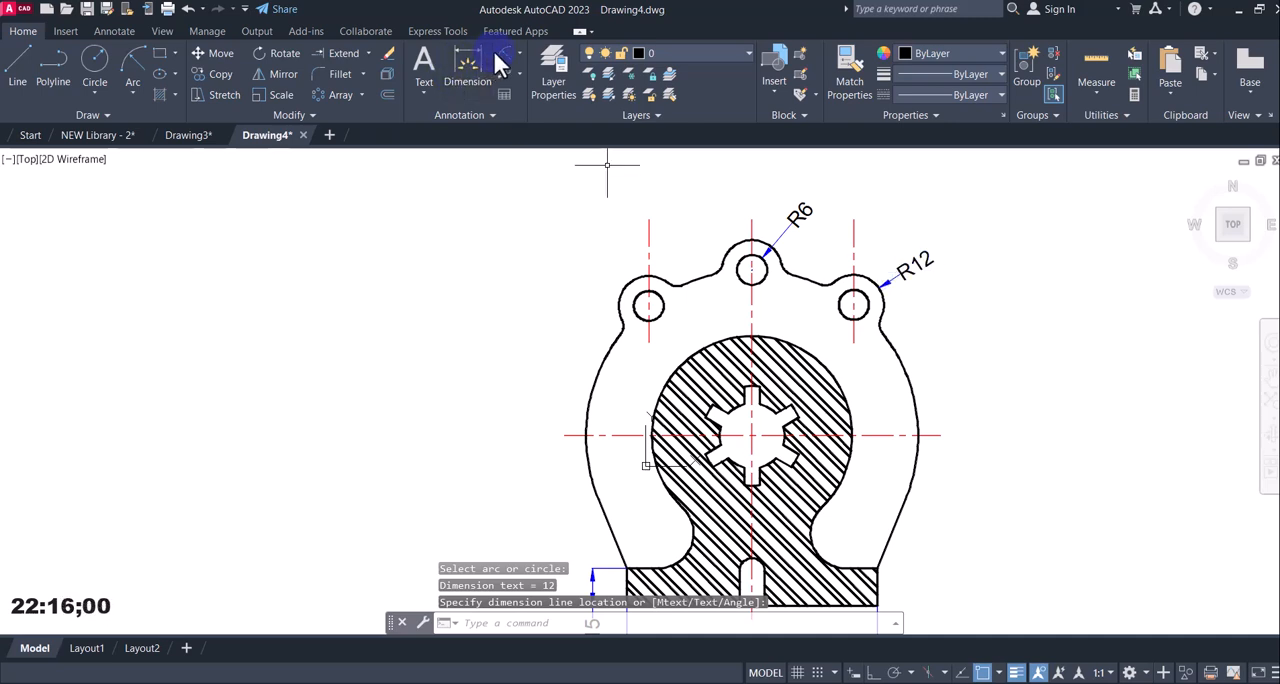
click(912, 381)
click(982, 379)
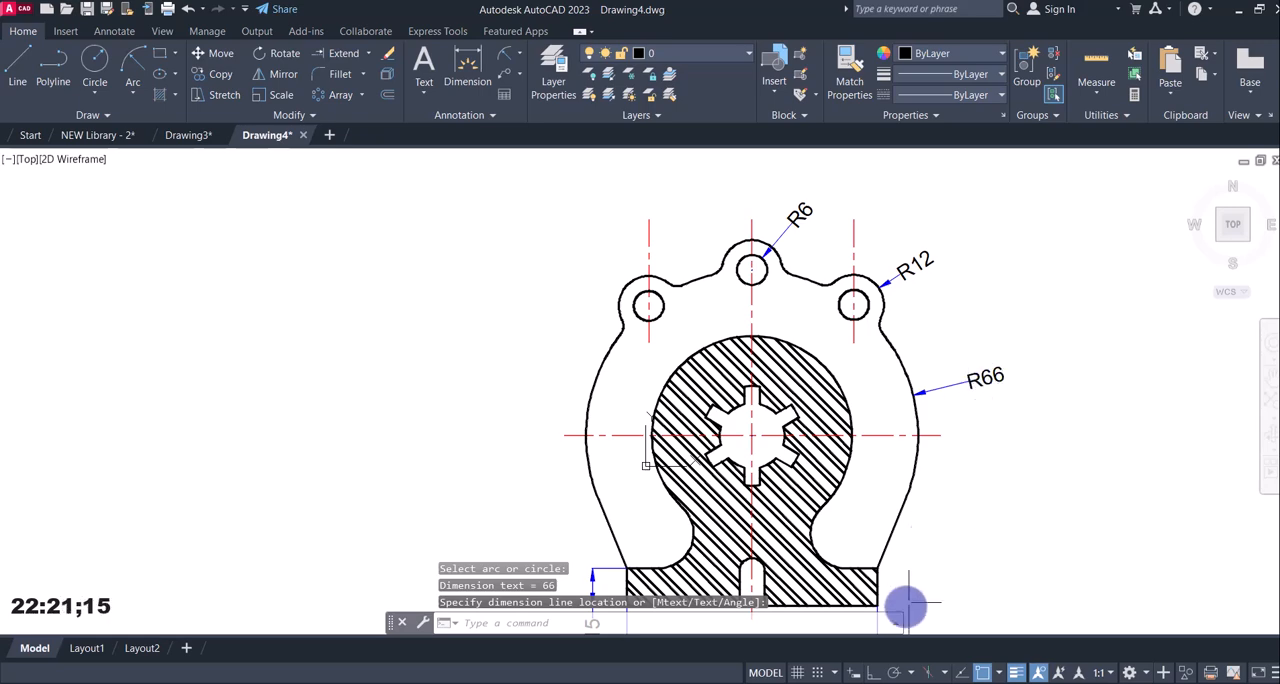
Check reference image 12.jpg and add a horizontal linear dimension between the left and right lug-hole centres, above the part.
click(857, 681)
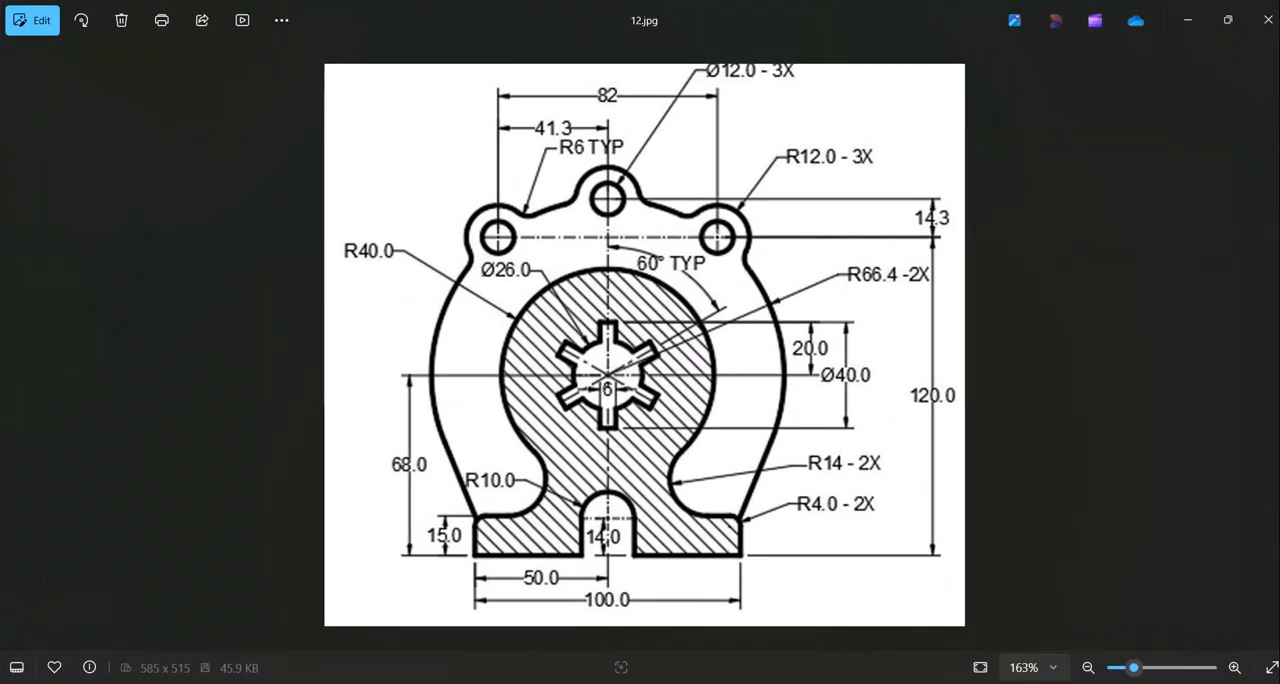
click(857, 681)
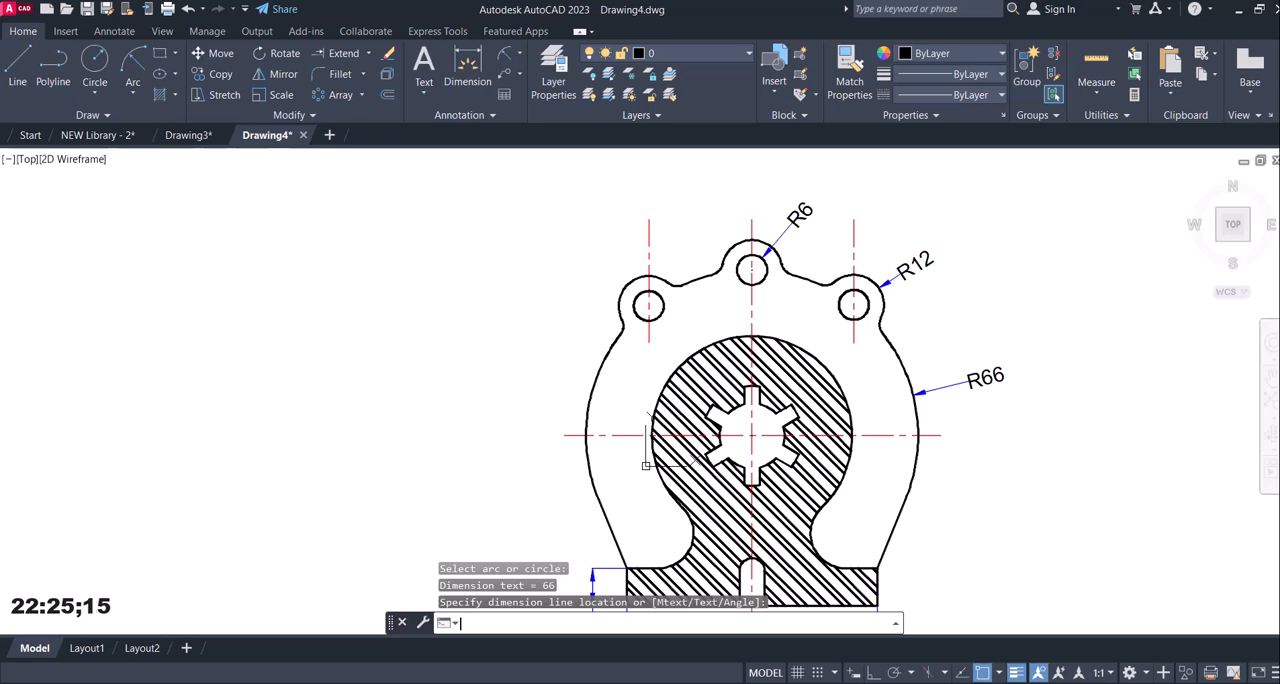
click(857, 681)
click(857, 681)
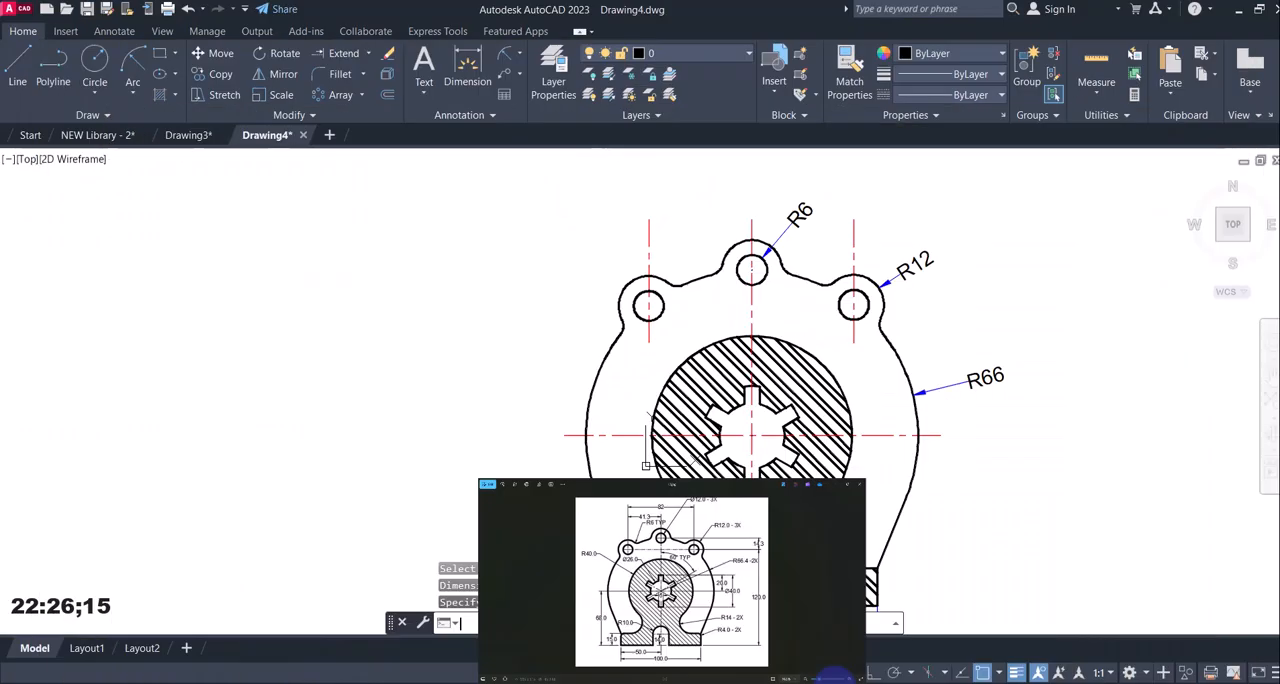
click(518, 56)
click(535, 92)
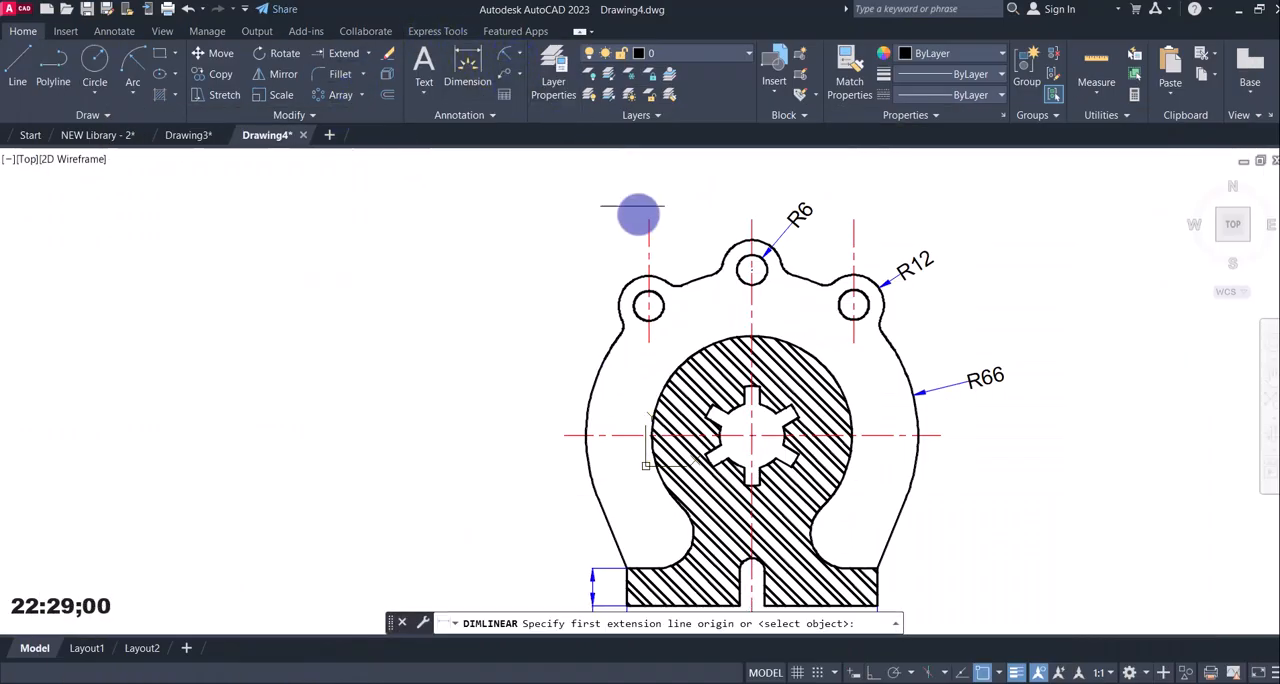
click(648, 306)
click(852, 303)
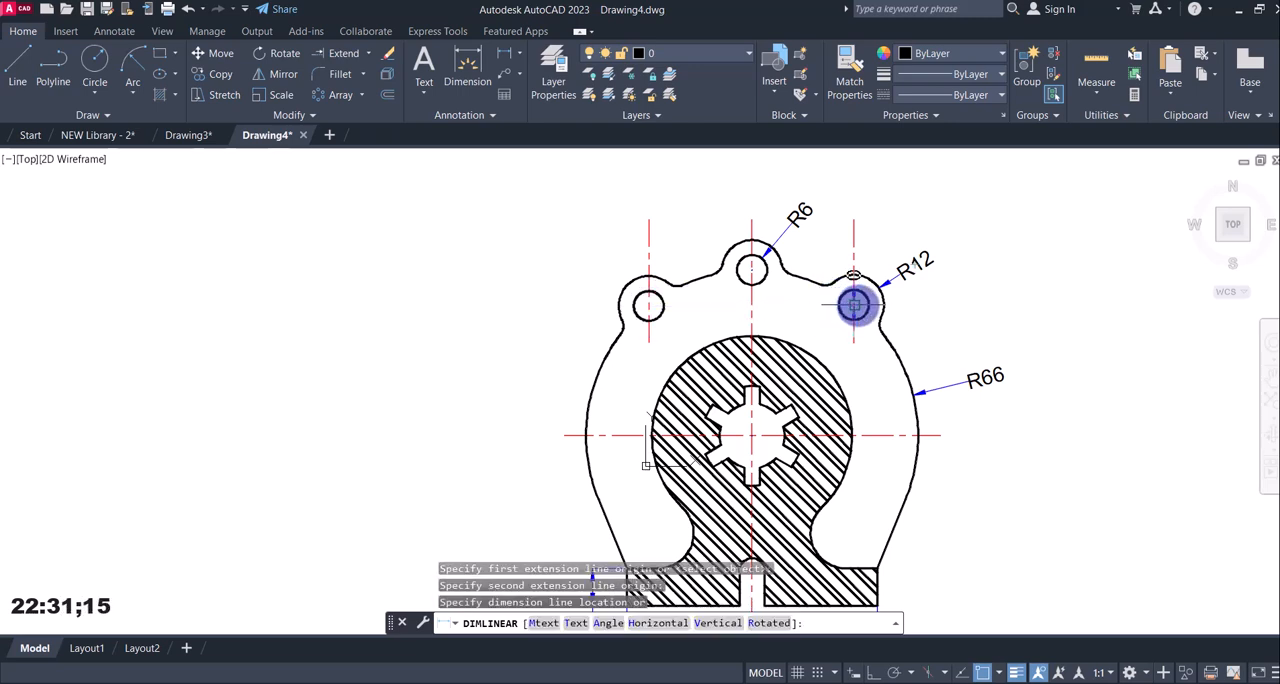
click(848, 165)
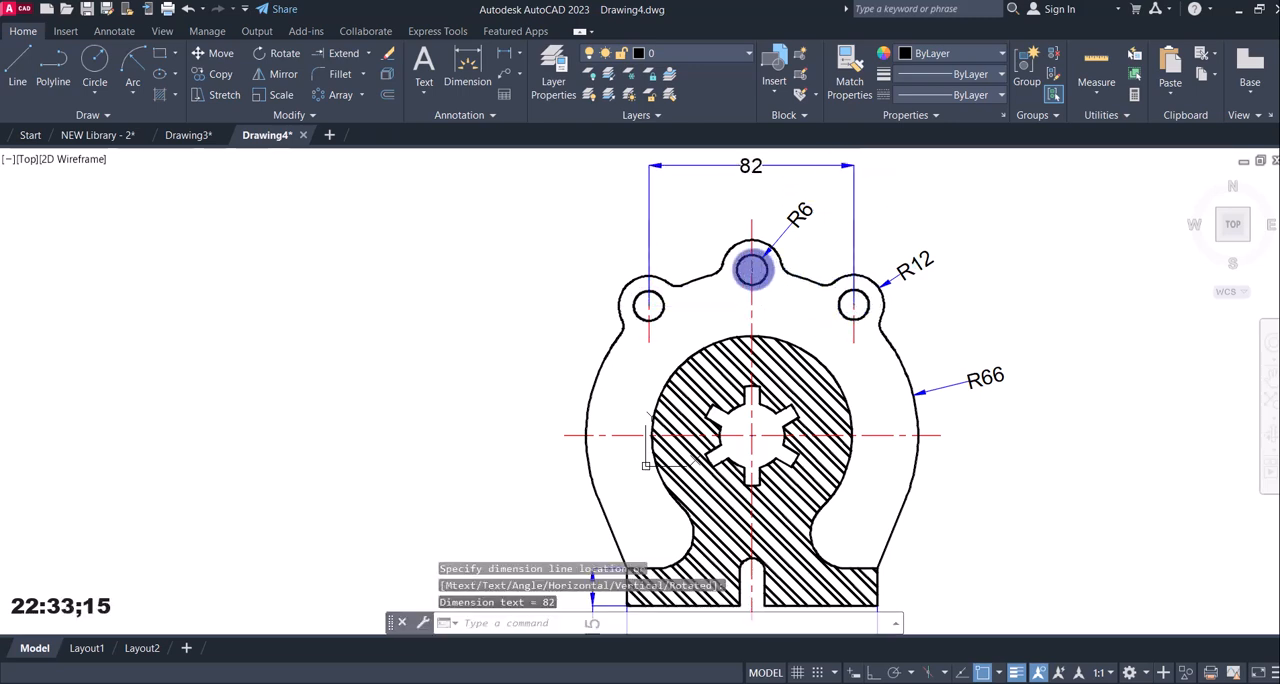
Add a horizontal linear dimension between the middle and left lug-hole centres below the overall hole-spacing dimension, and compare it with reference image 12.jpg.
click(468, 72)
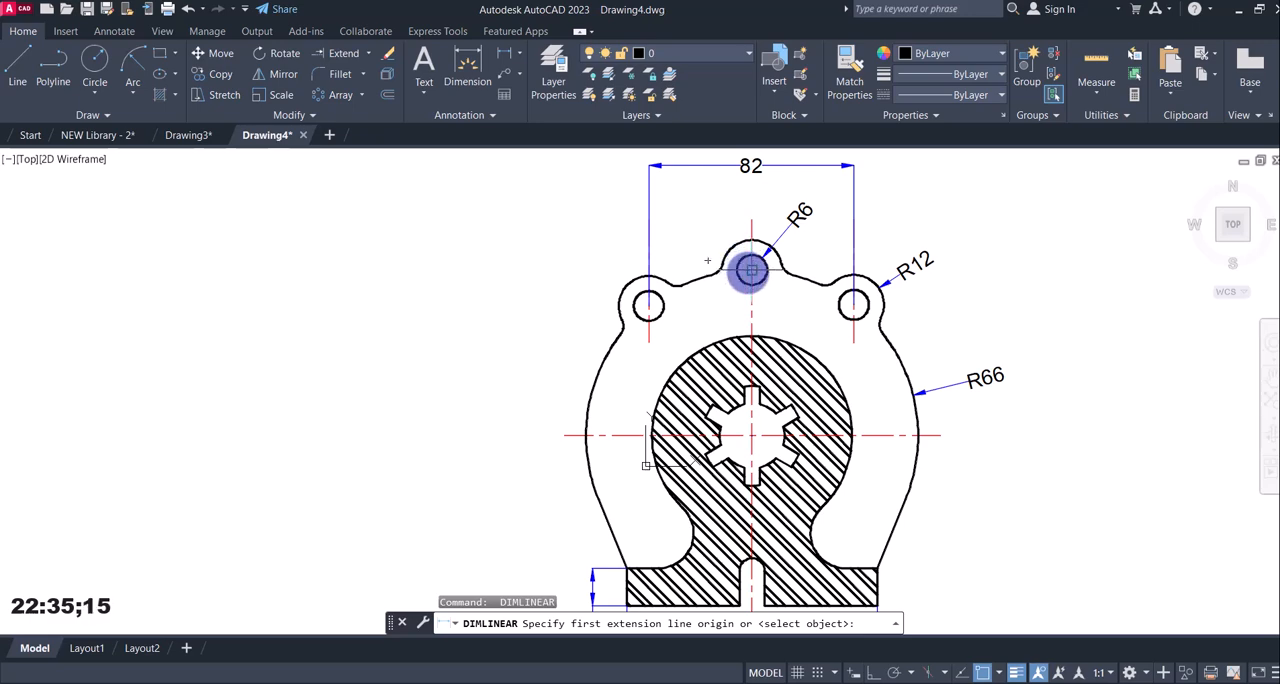
click(751, 270)
click(648, 306)
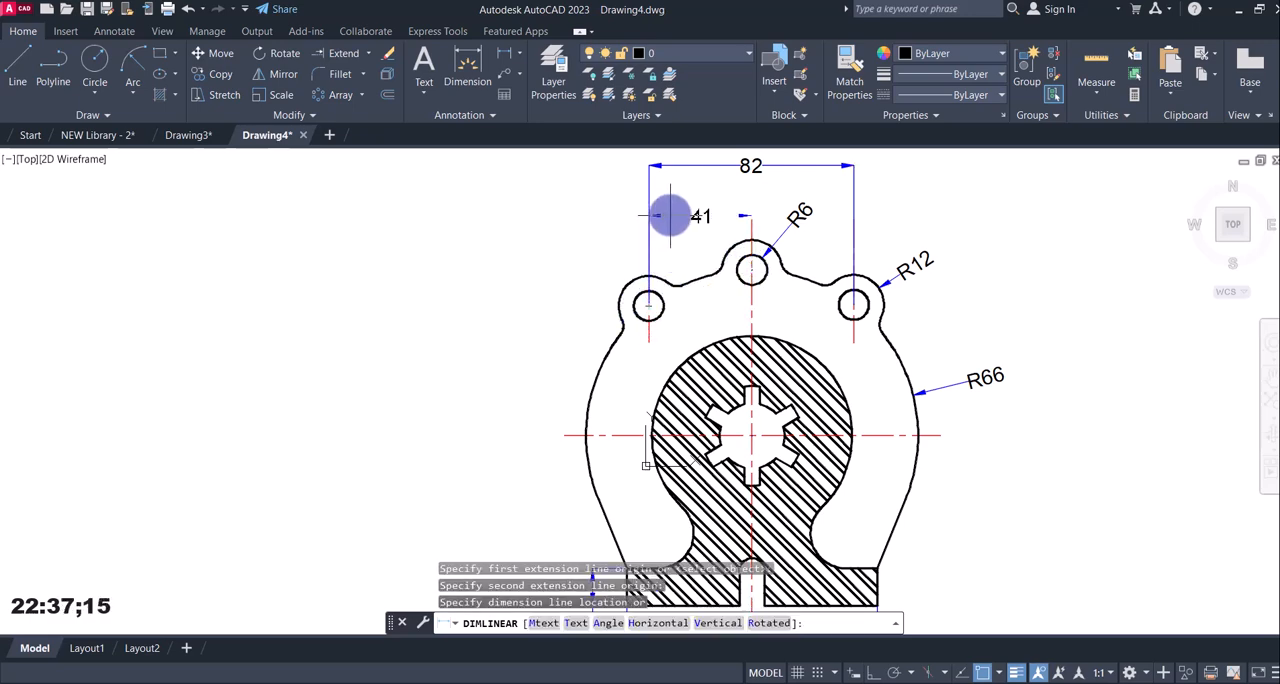
click(672, 211)
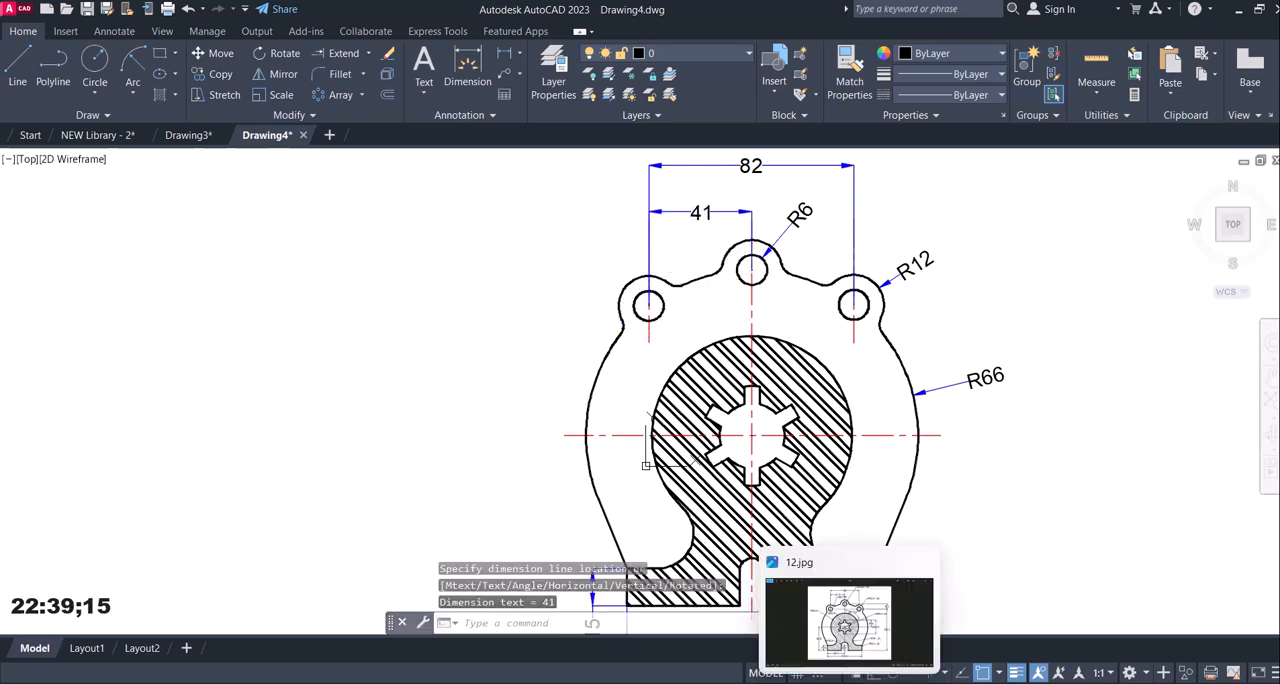
click(849, 682)
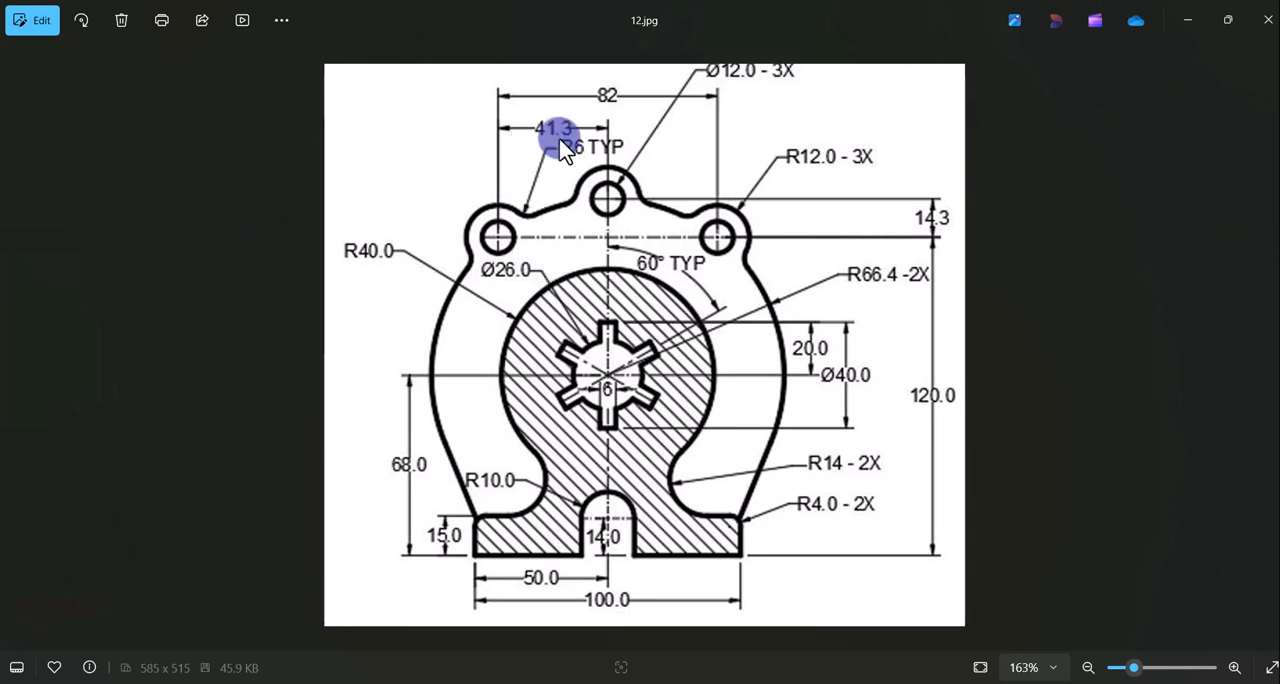
click(845, 681)
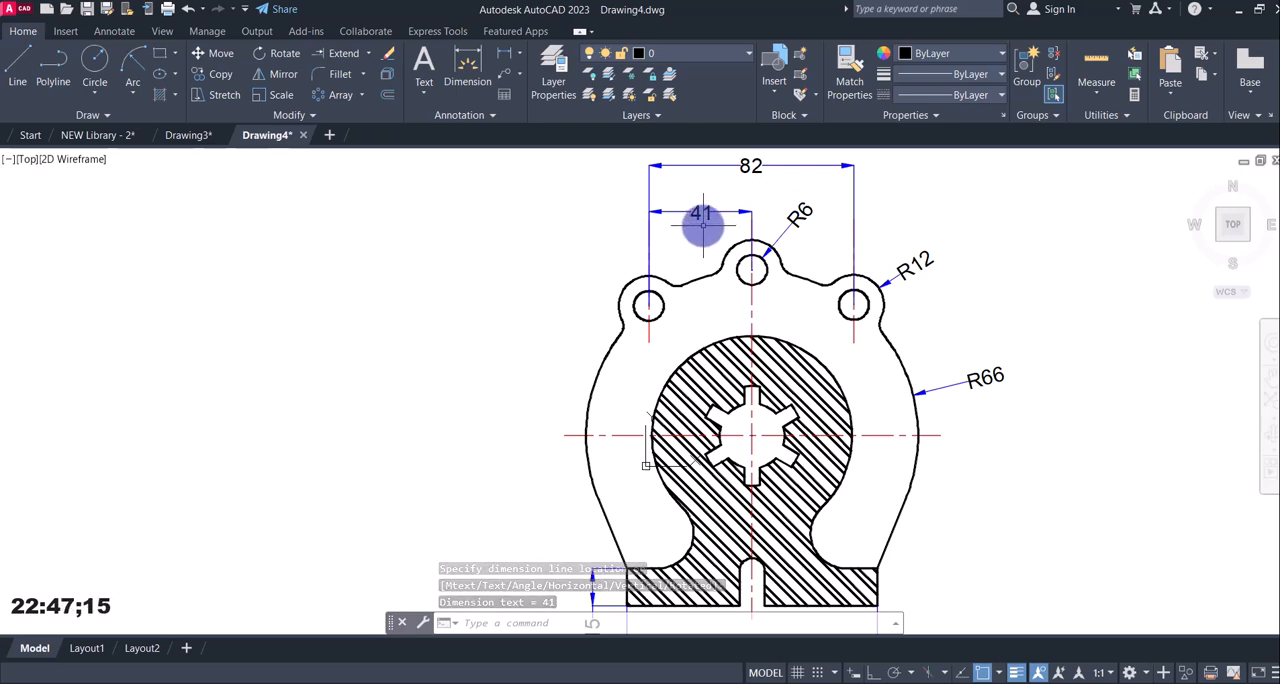
Check reference image 12.jpg and add a radius dimension to the hatched section's large circular arc, placing its text outside the part's left side.
scroll(795, 318, down, 3)
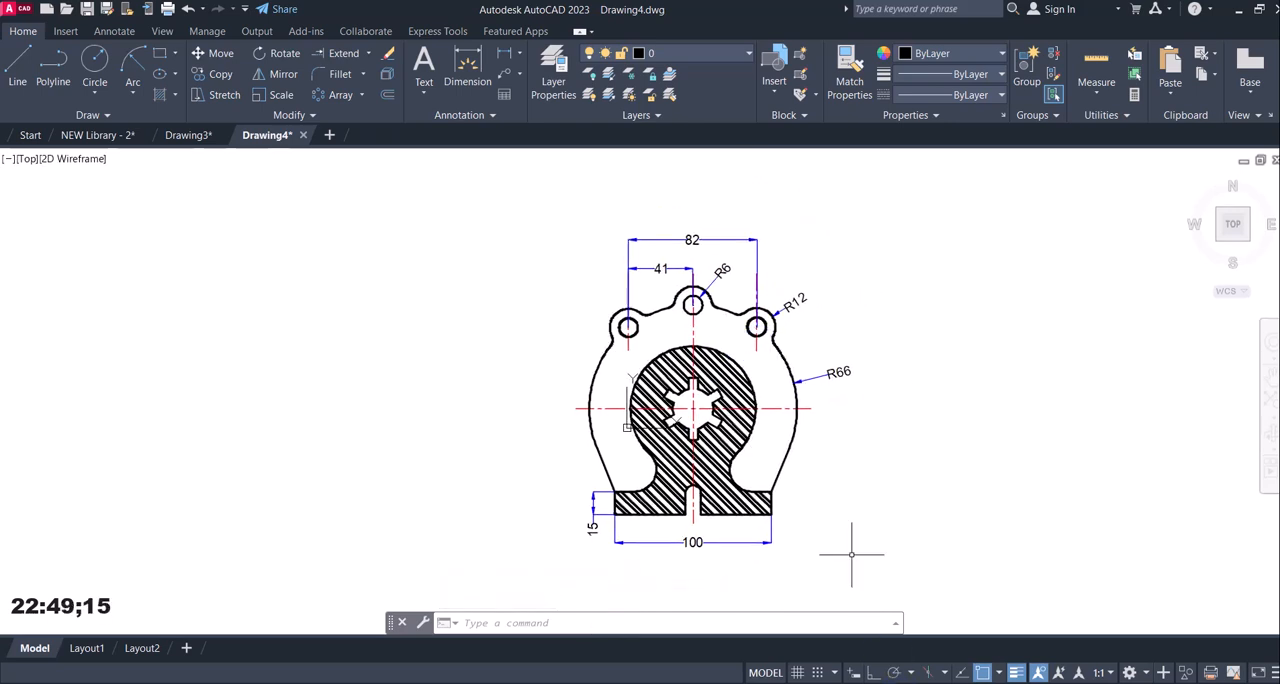
click(844, 681)
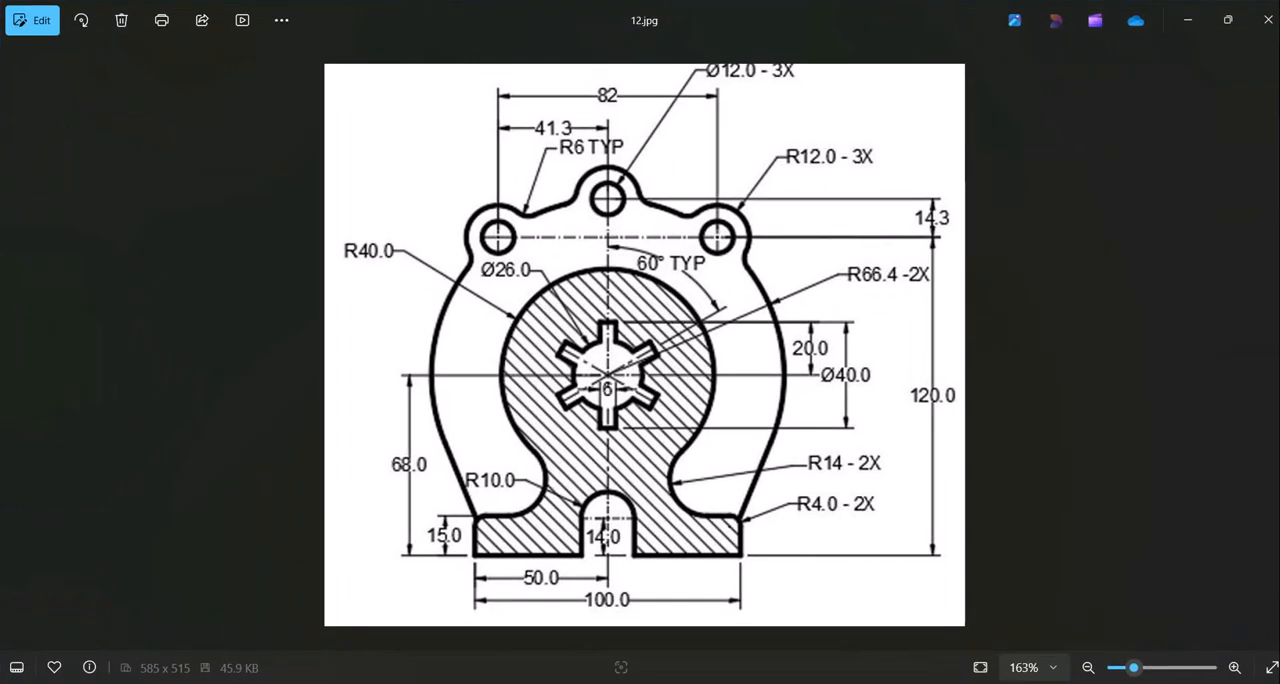
click(844, 681)
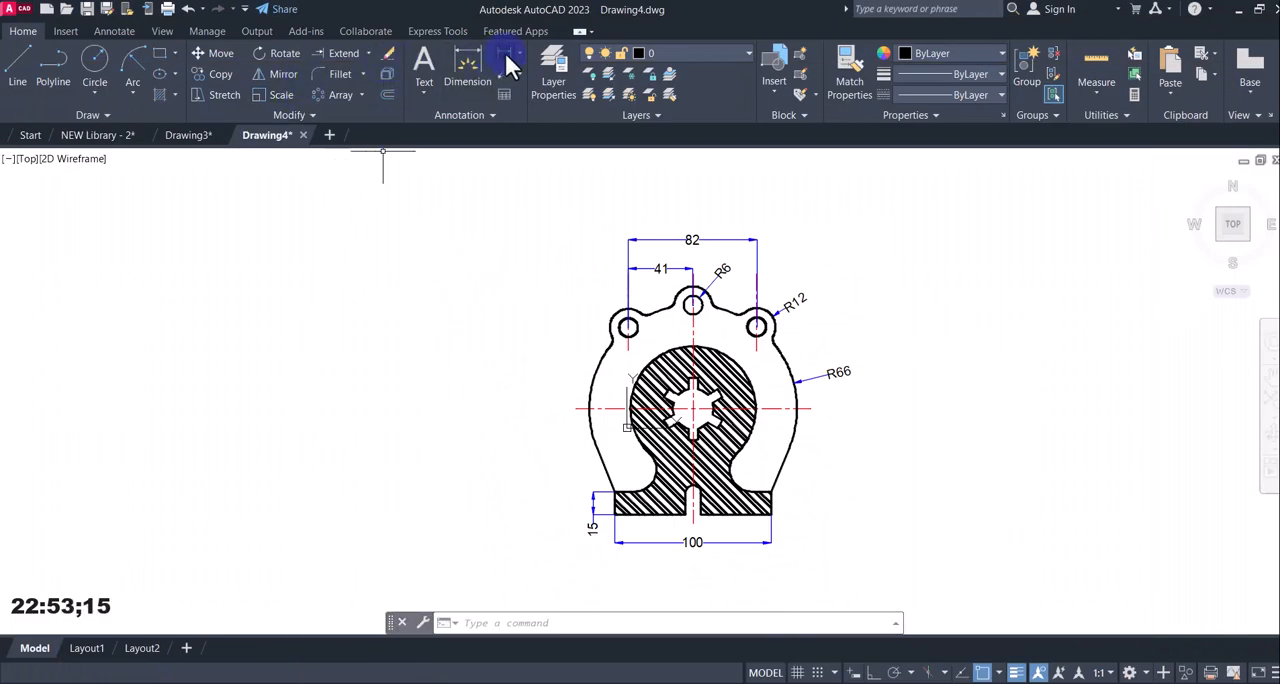
click(518, 62)
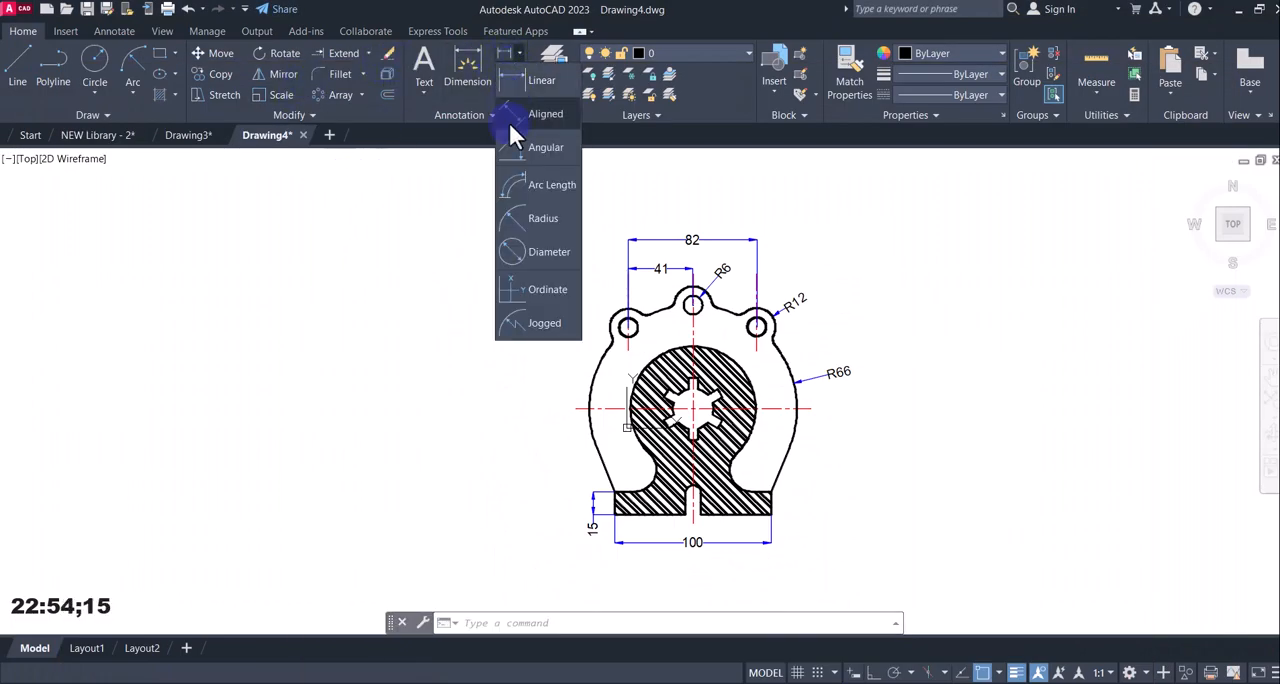
click(512, 212)
click(846, 678)
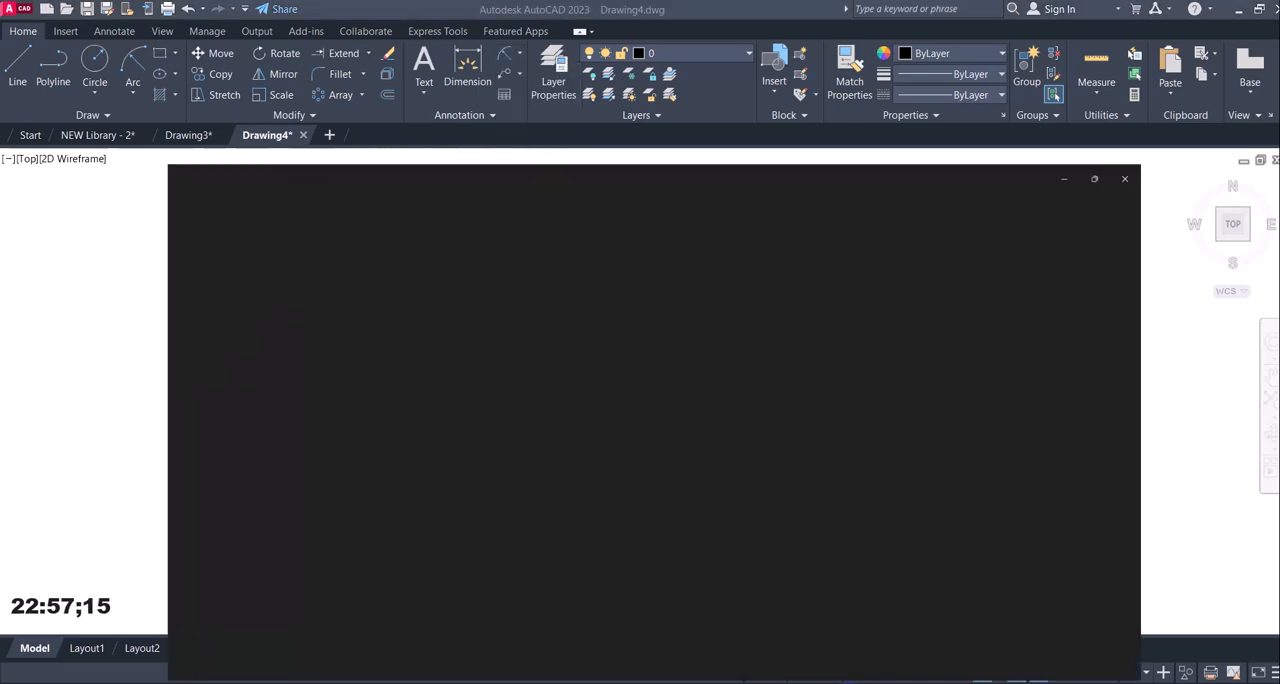
click(848, 682)
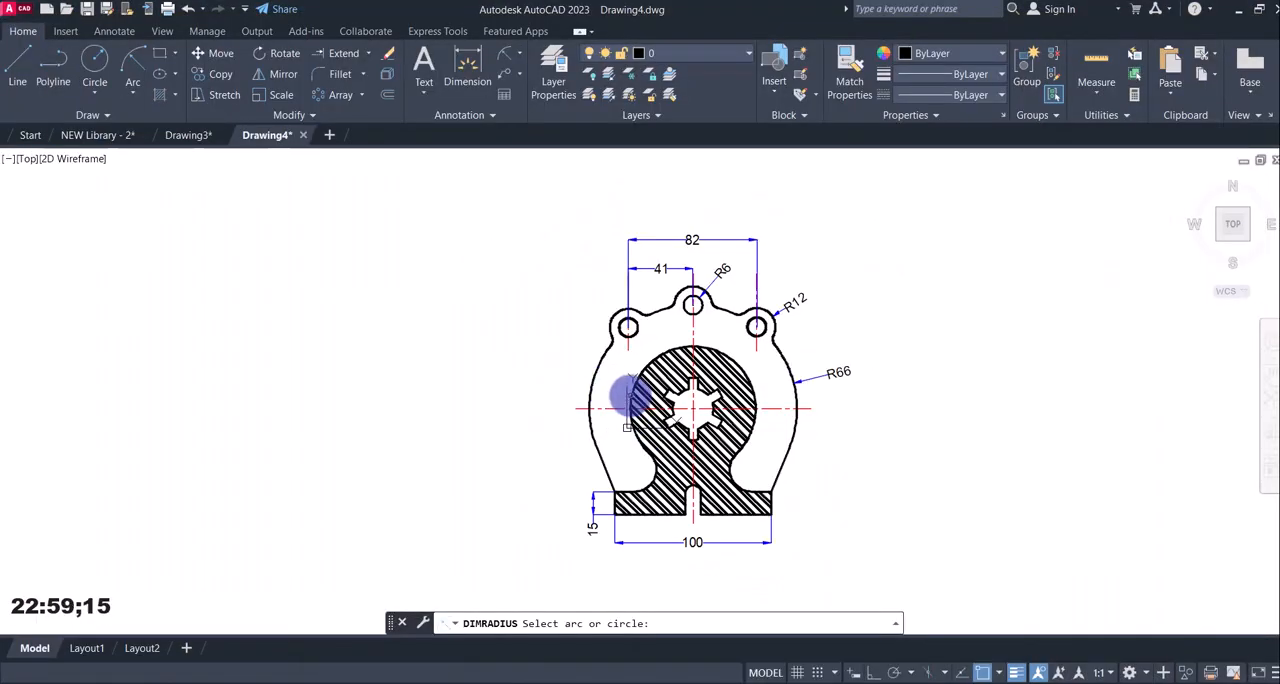
click(628, 398)
click(548, 372)
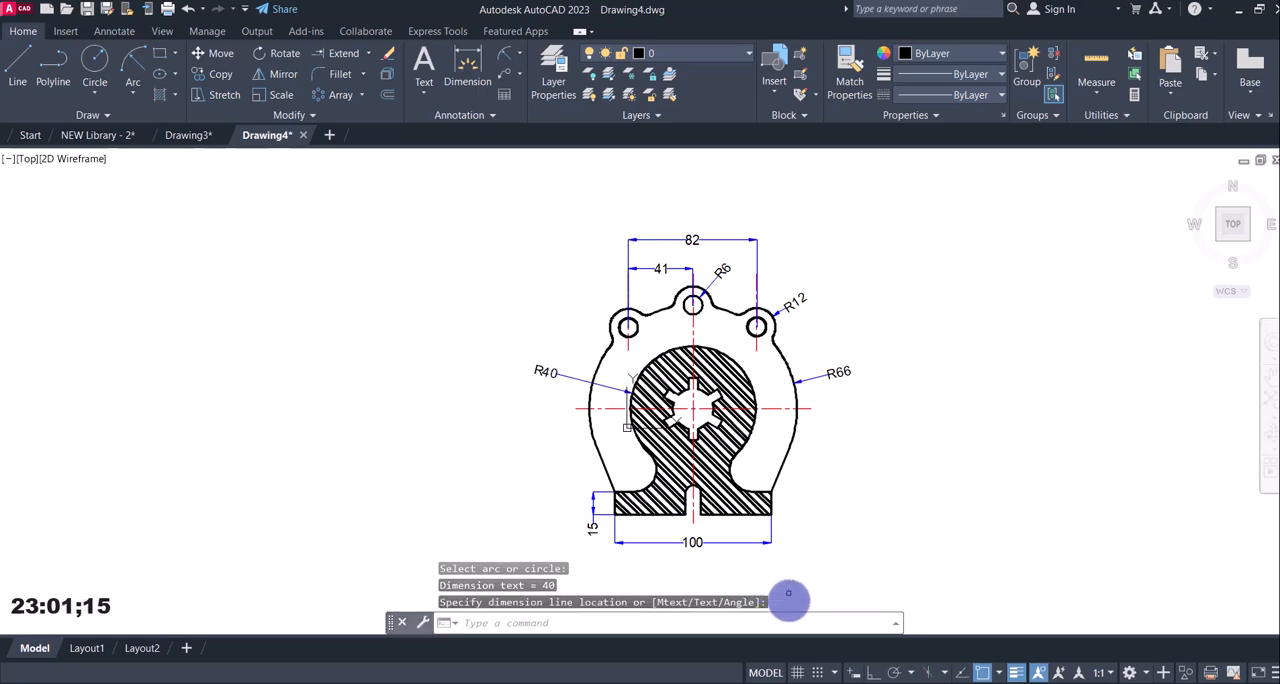
Check reference image 12.jpg and add a radius dimension to the right concave arc above the base, placing its text inside the open area.
click(848, 678)
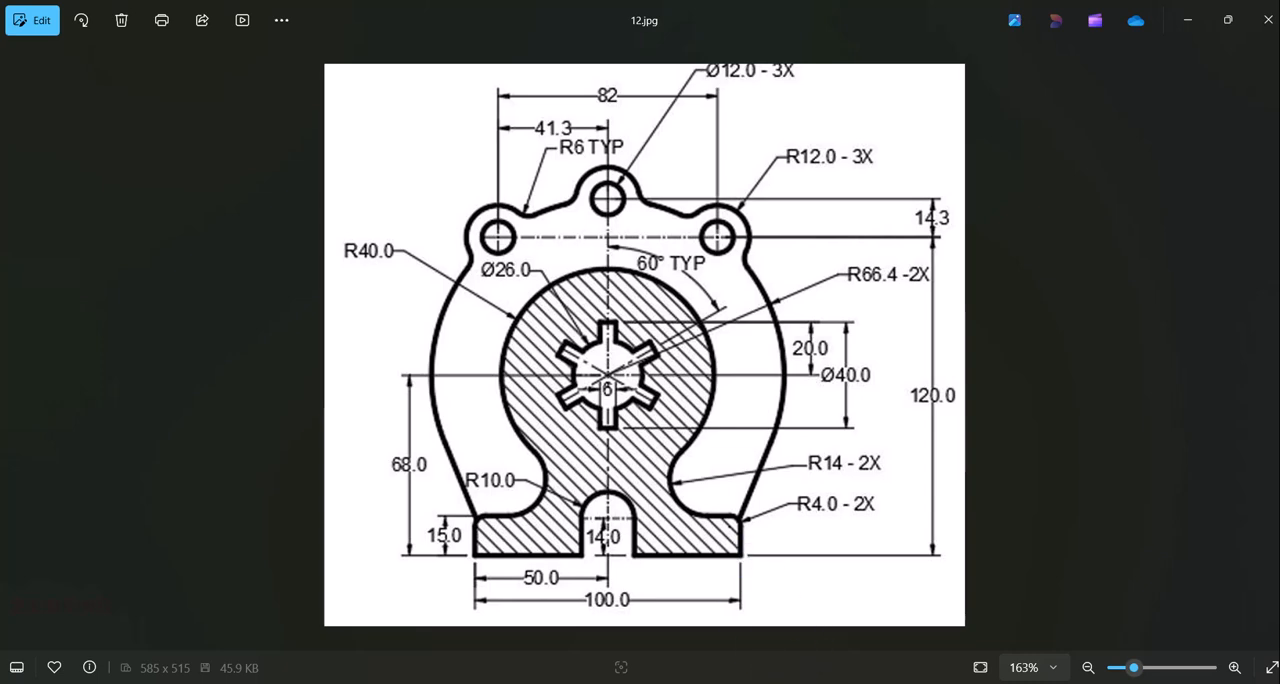
click(848, 678)
key(space)
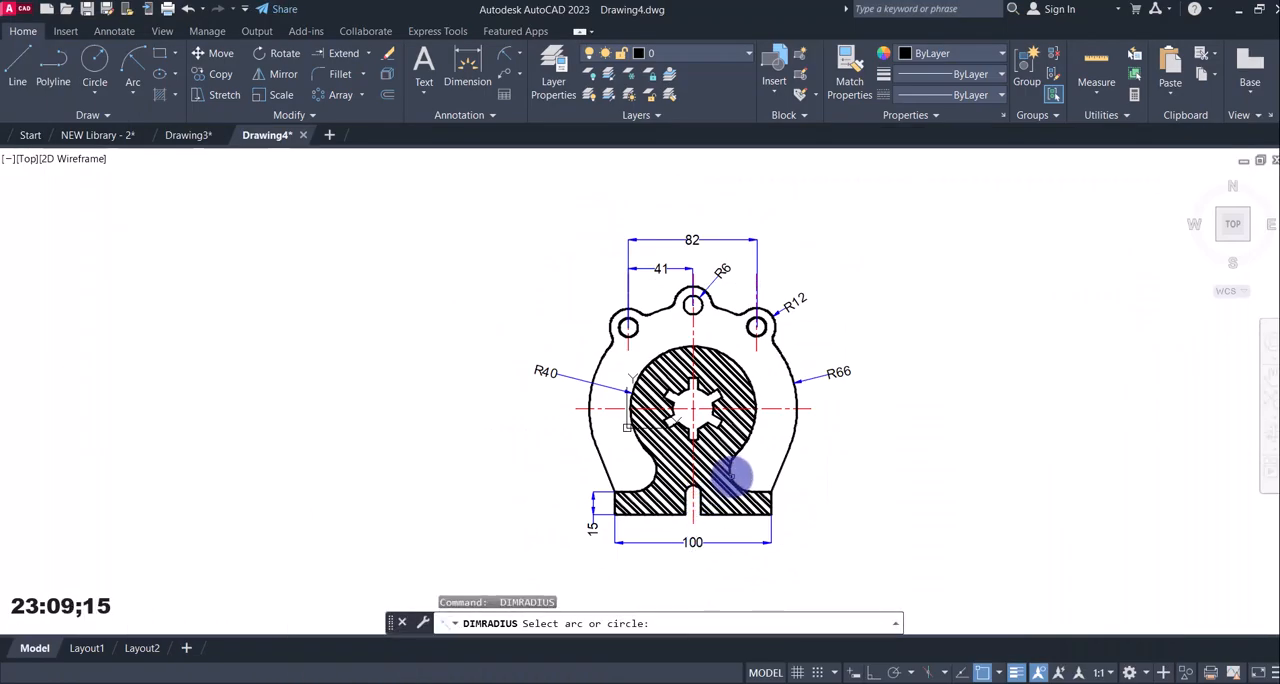
click(731, 470)
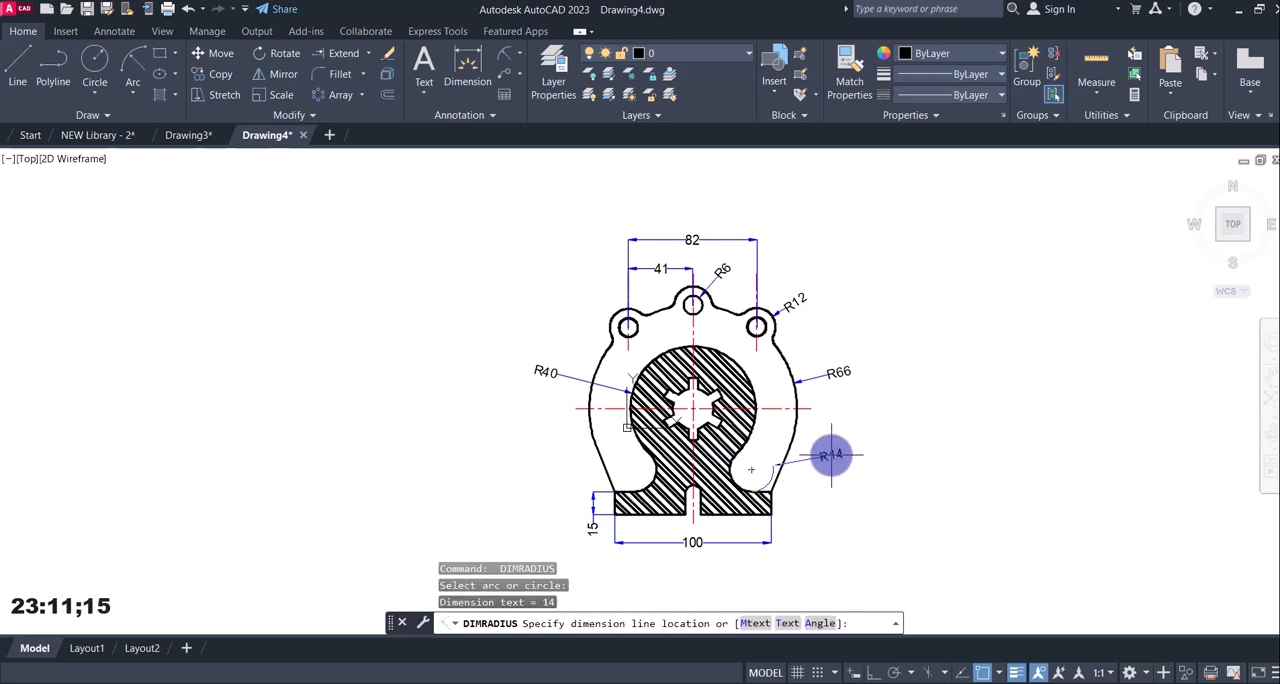
click(745, 470)
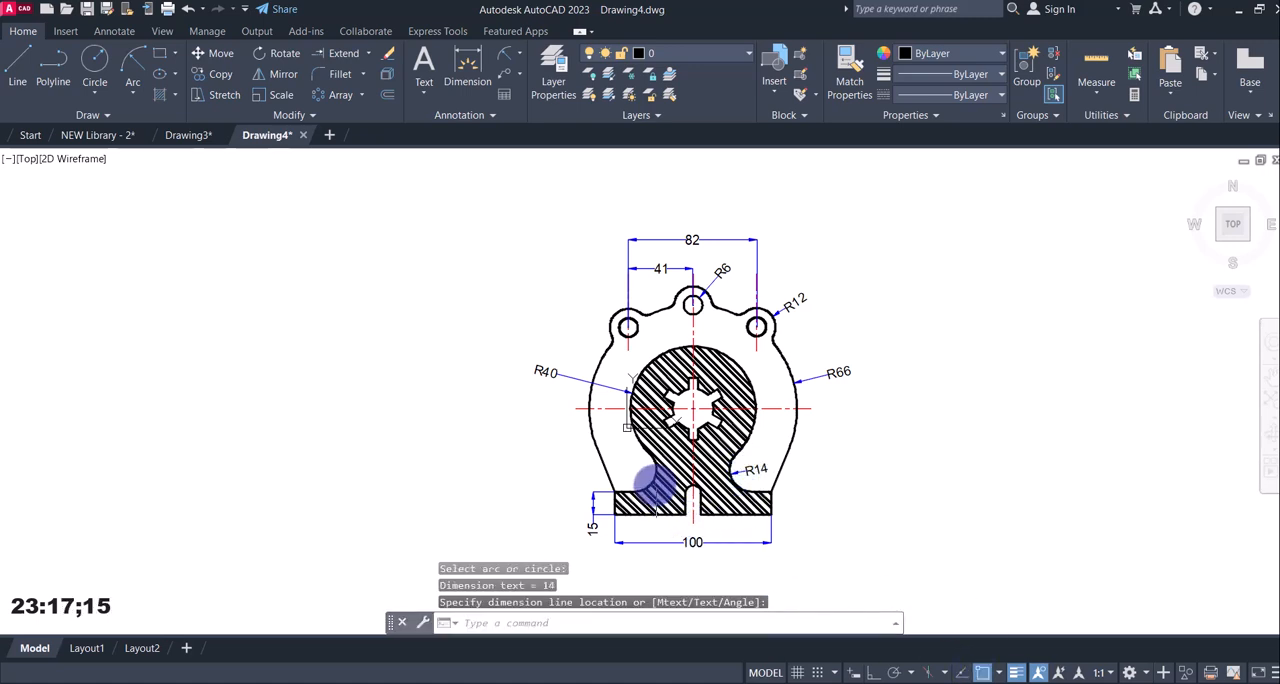
Add a radius dimension to the bottom slot's rounded top, placing its text outside the part's left side.
key(Return)
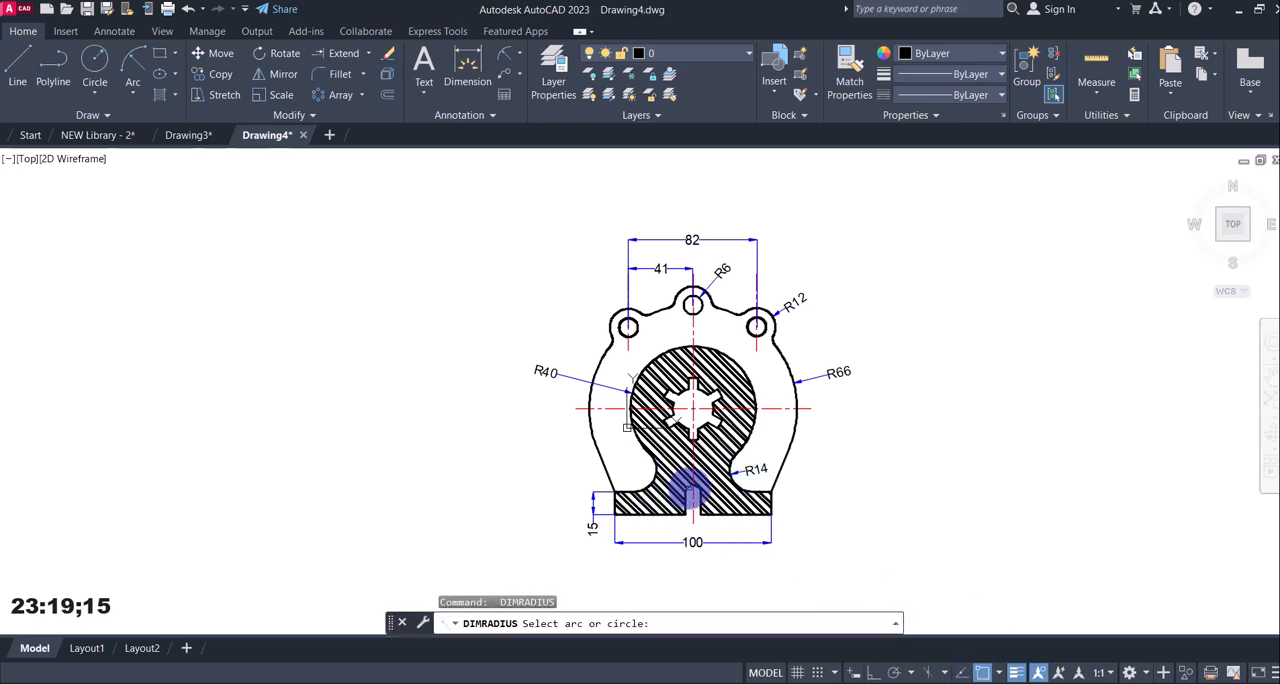
click(691, 491)
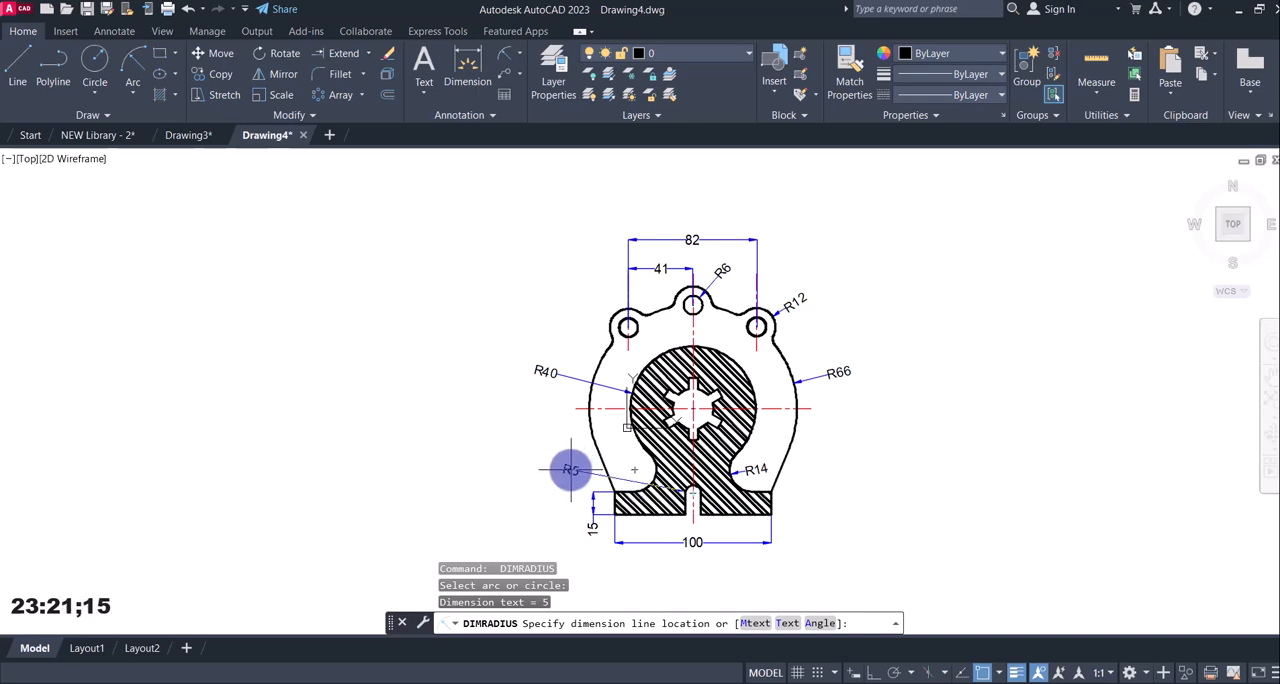
click(571, 469)
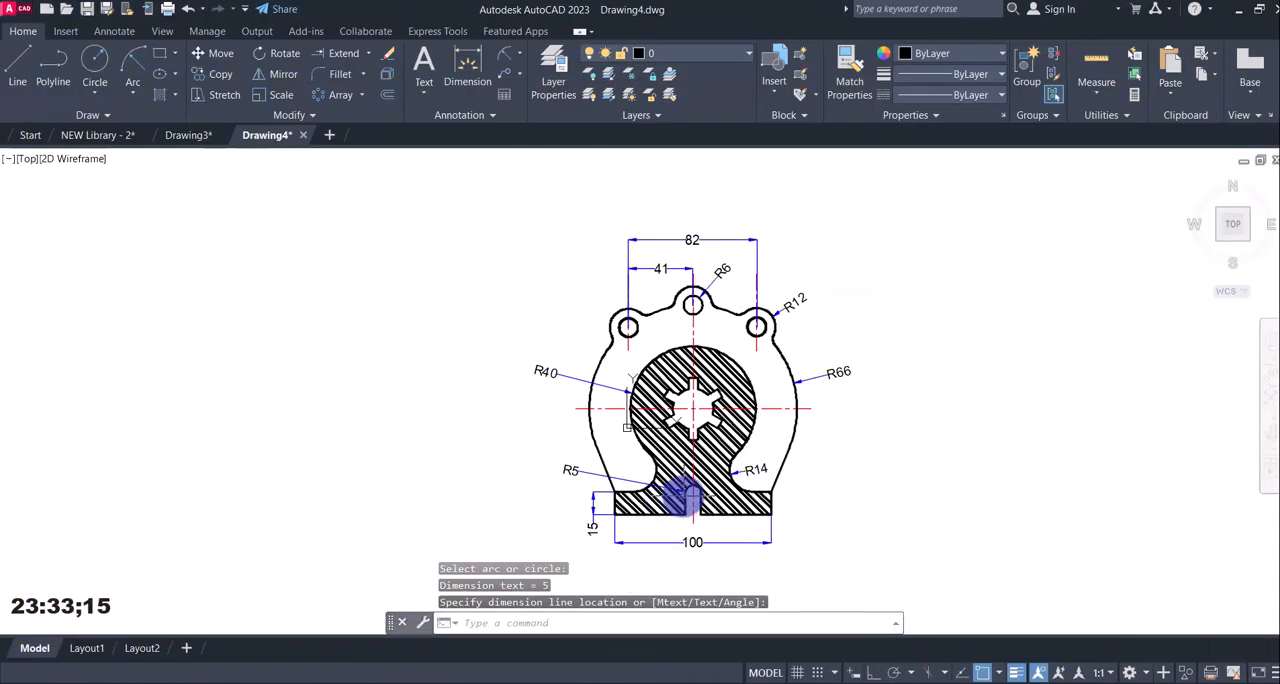
Check reference image 12.jpg and add a vertical linear dimension from the central bore's centre to the base's lower left corner, left of the part.
click(849, 672)
click(848, 682)
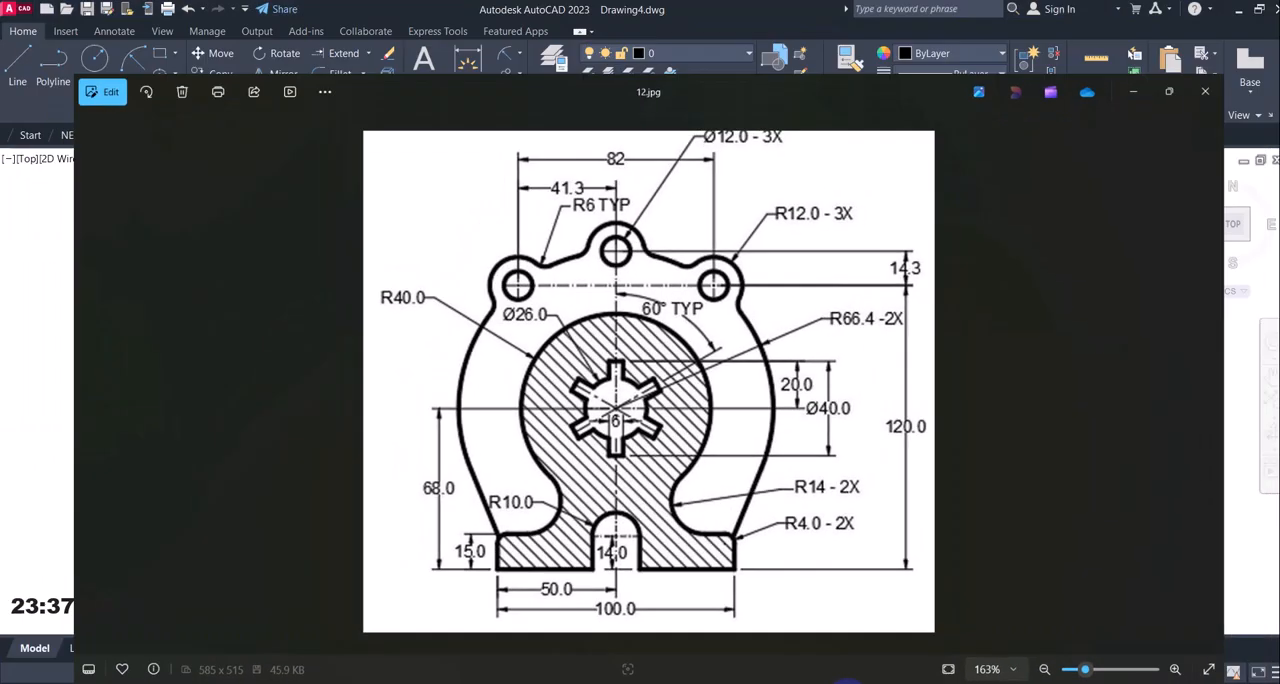
click(521, 52)
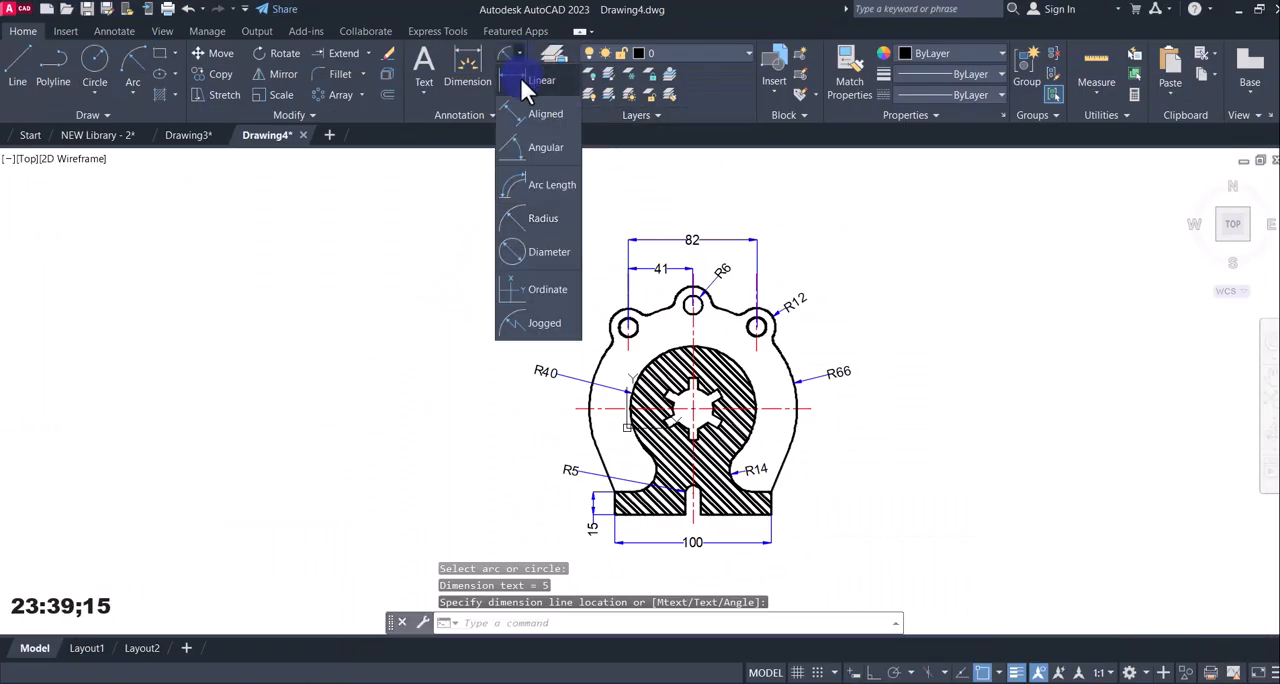
click(543, 95)
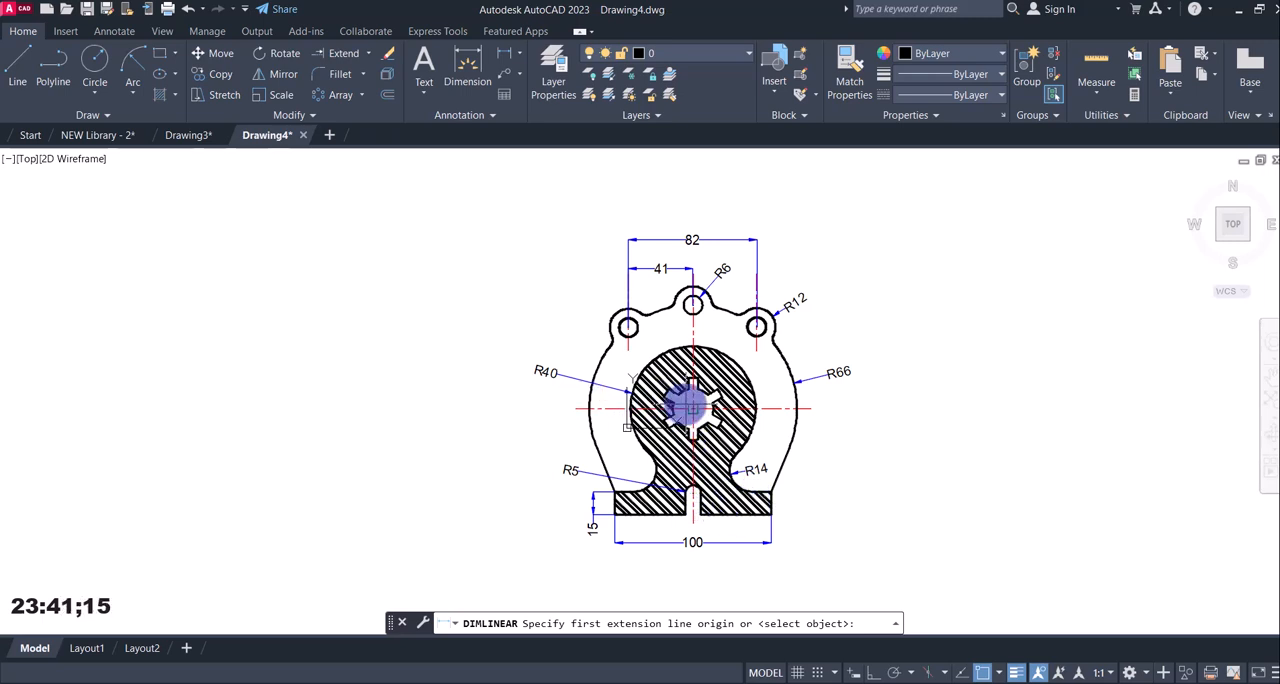
click(692, 408)
click(615, 514)
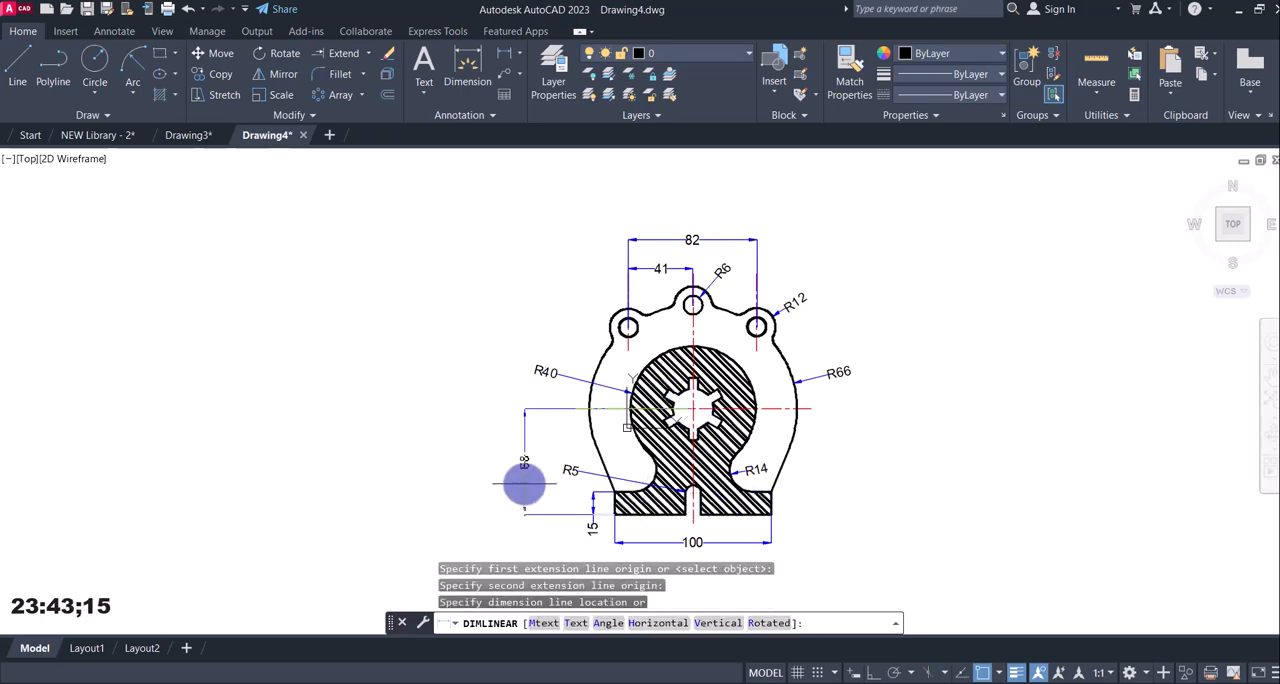
click(543, 478)
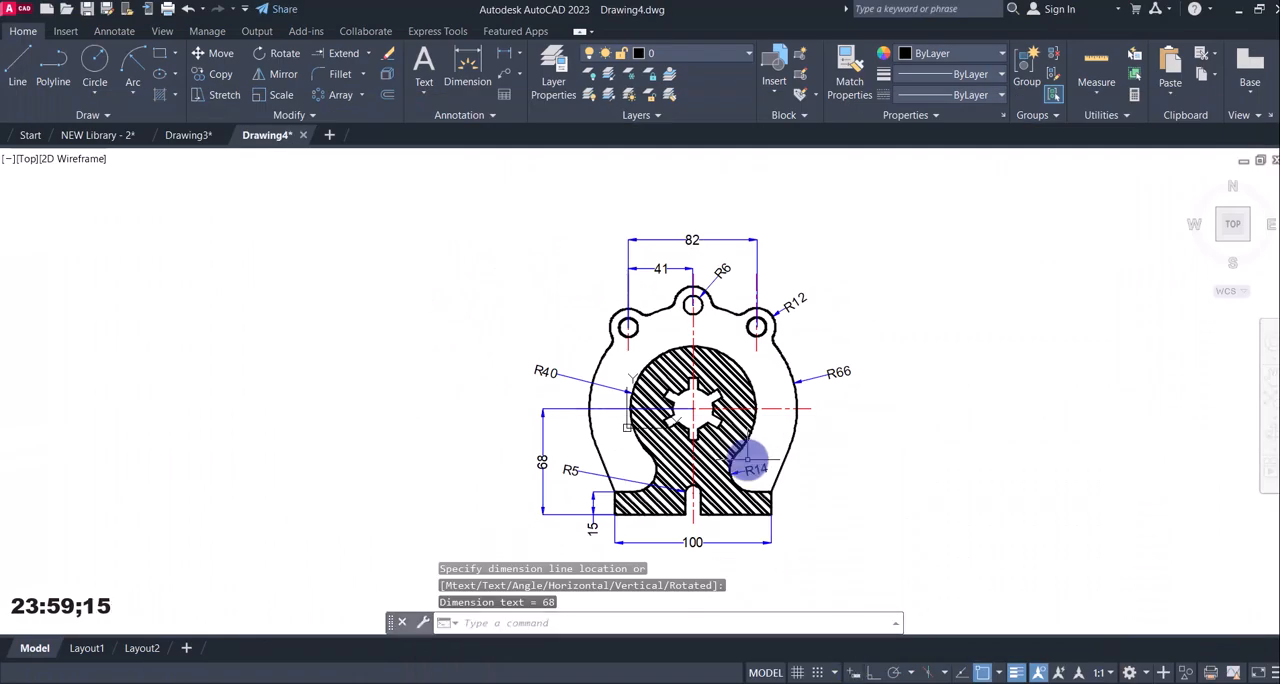
Add a radius dimension to the central splined bore's right inner arc, placing its text outside the part's right side below R66.
click(521, 57)
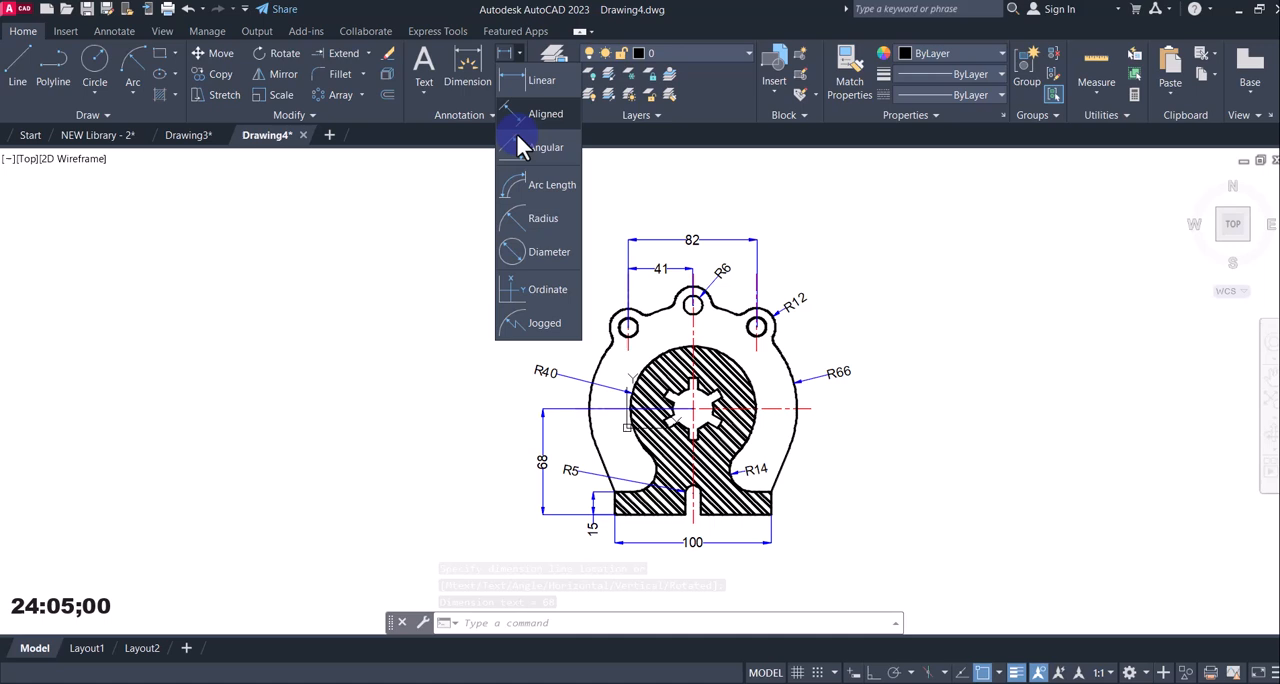
click(515, 212)
scroll(748, 435, up, 2)
scroll(678, 350, up, 2)
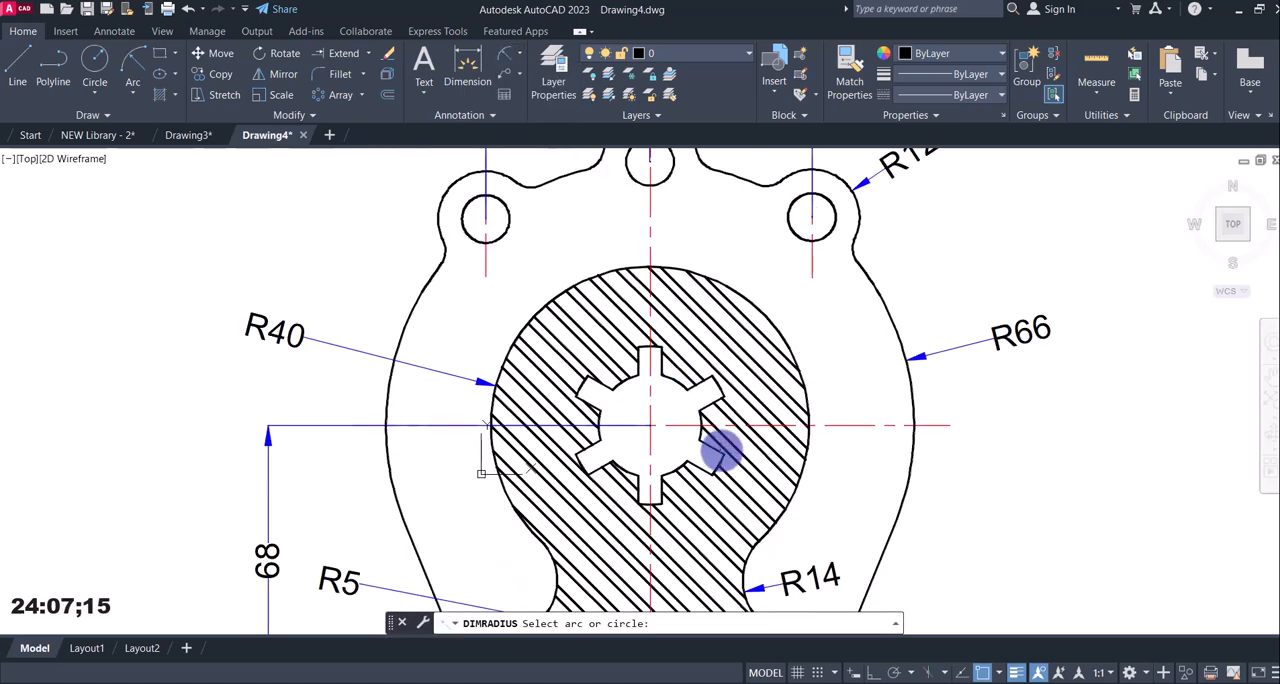
click(703, 421)
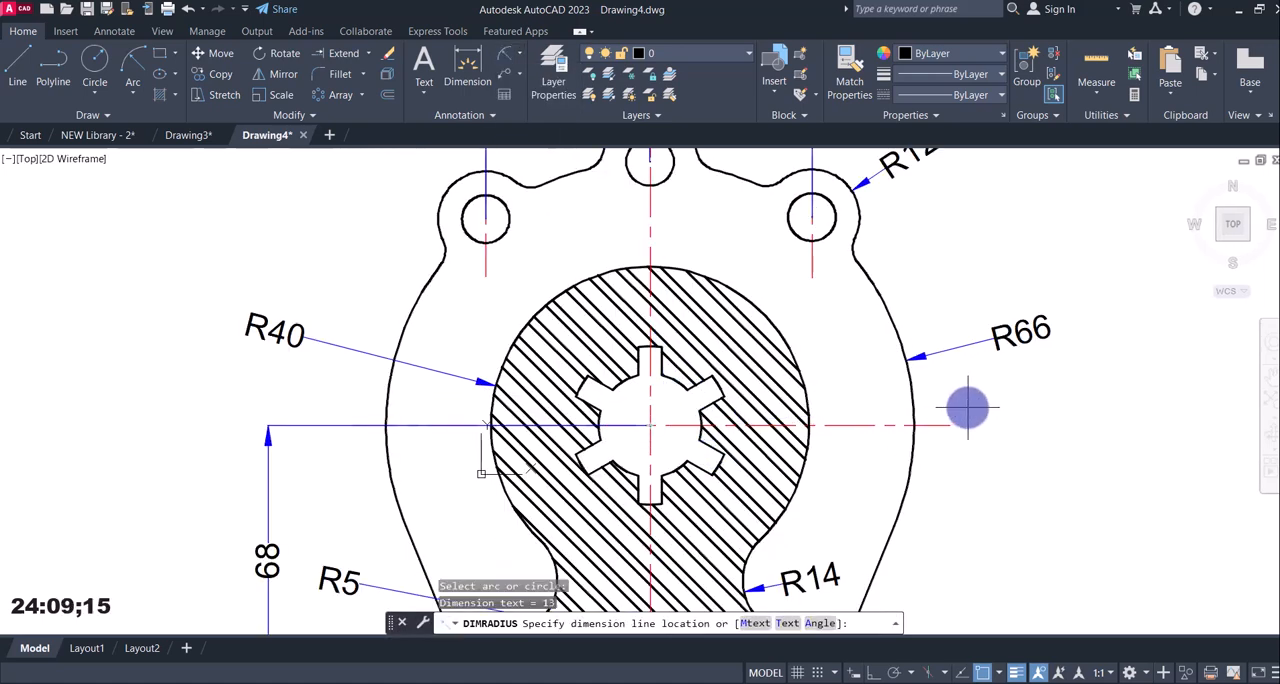
click(1049, 400)
Fill the unhatched outer body regions on both sides of the centre lines with a linear gradient from red 237,31,36 to yellow.
scroll(940, 455, down, 4)
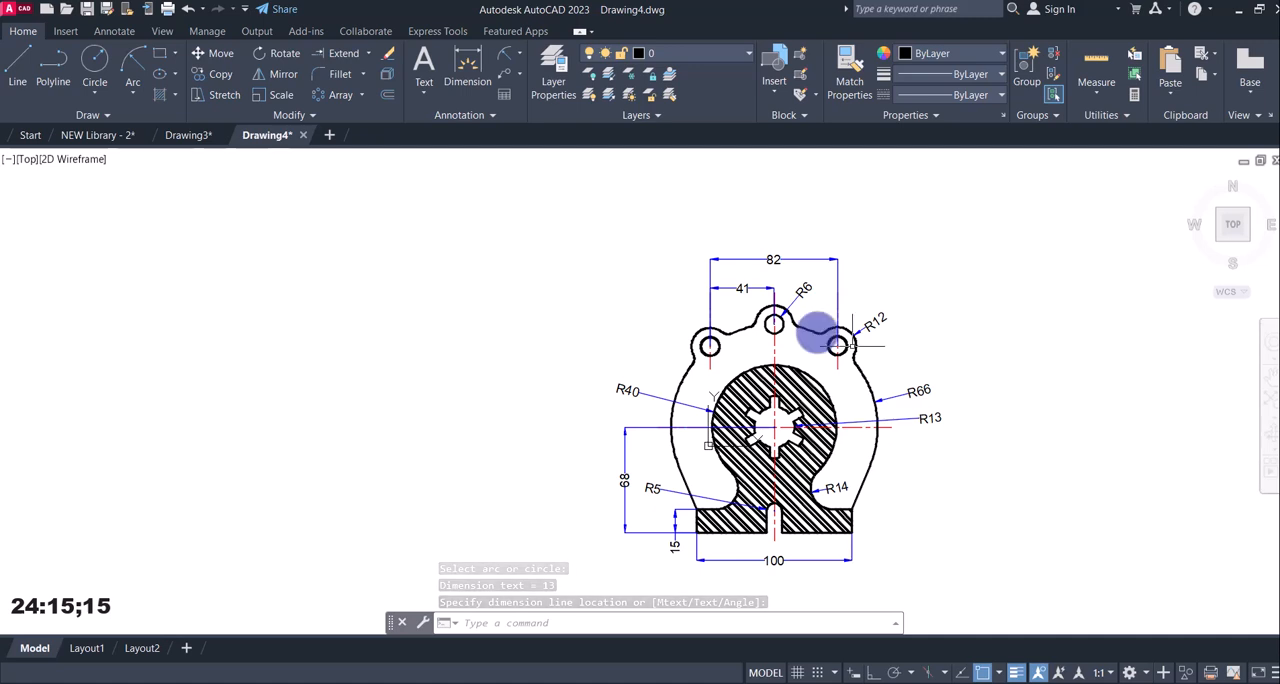
mouse_move(882, 428)
middle_down()
mouse_move(804, 372)
mouse_move(772, 392)
middle_up()
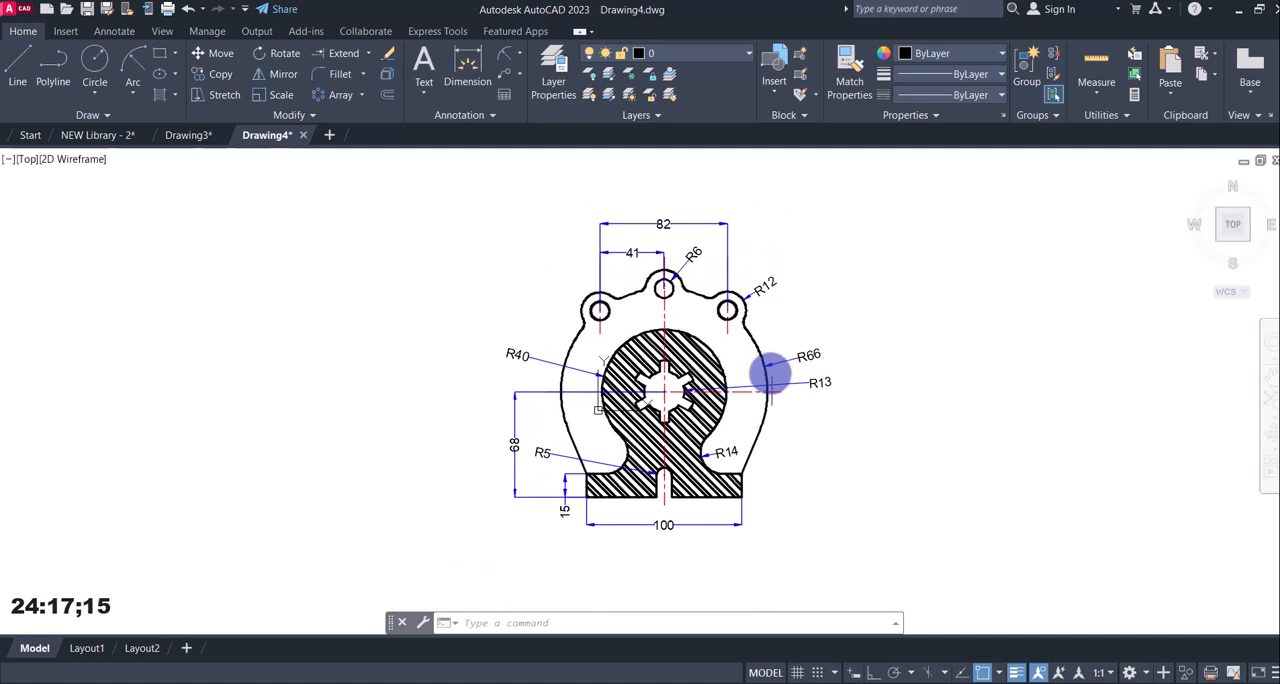
mouse_move(296, 137)
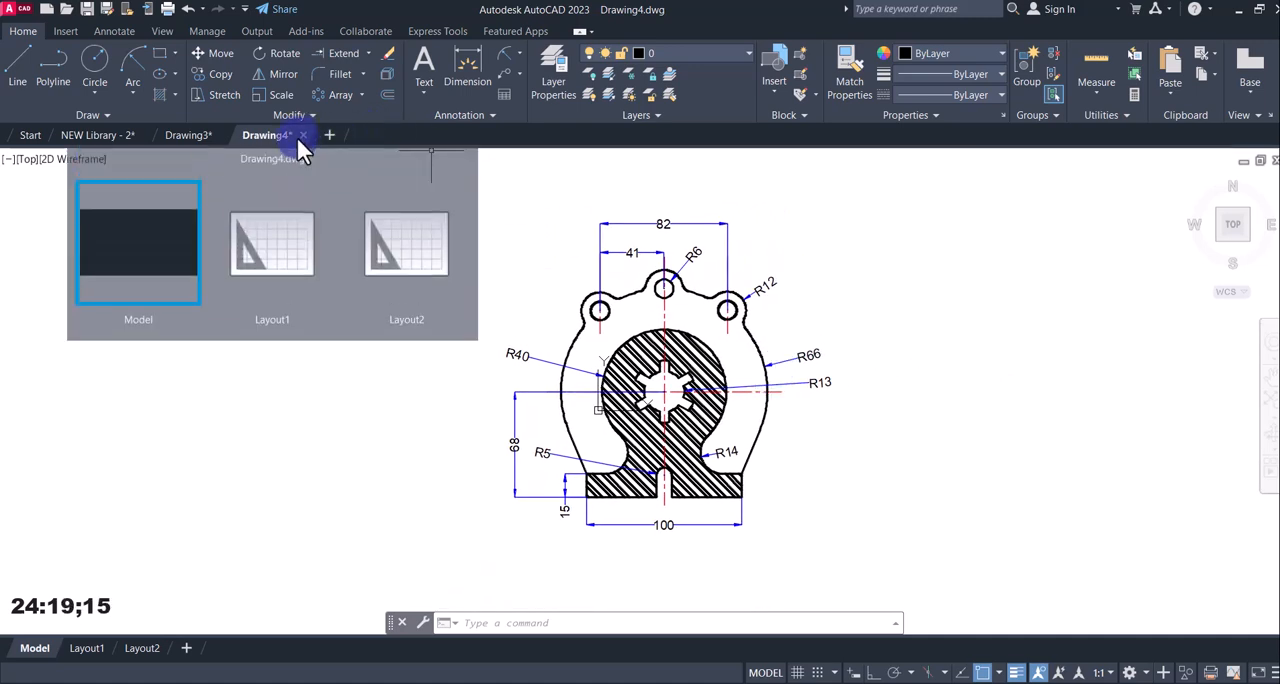
click(174, 95)
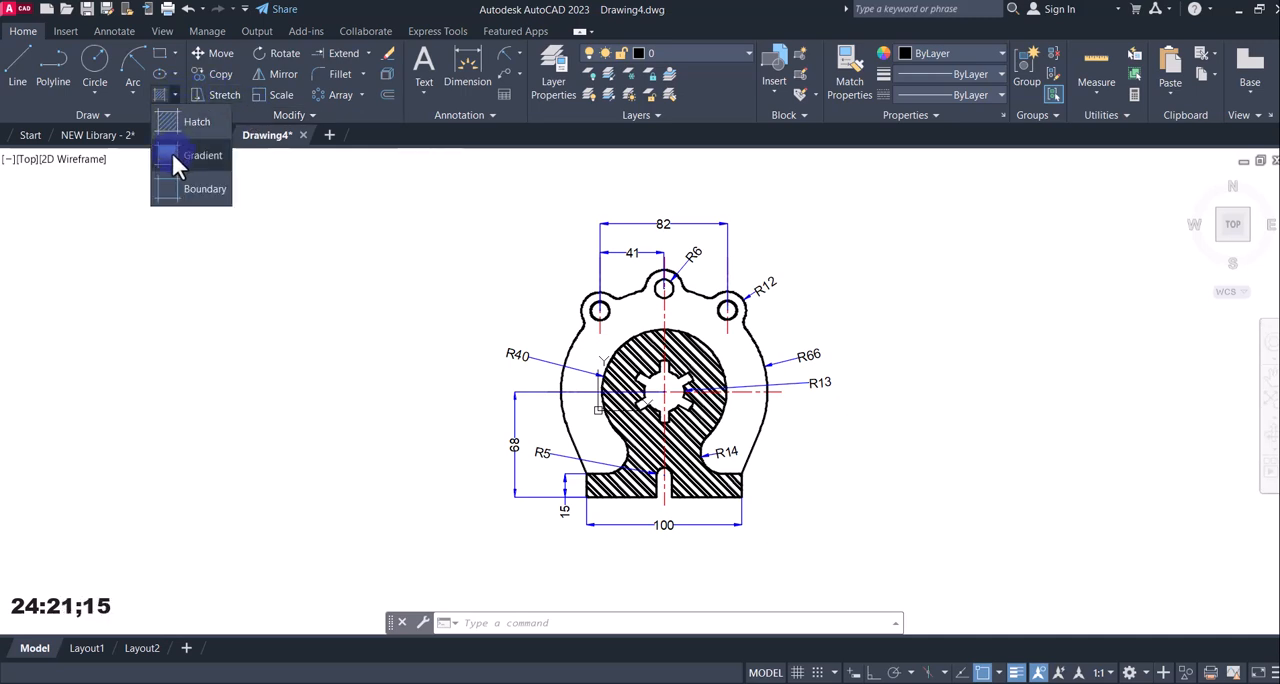
click(171, 155)
click(434, 73)
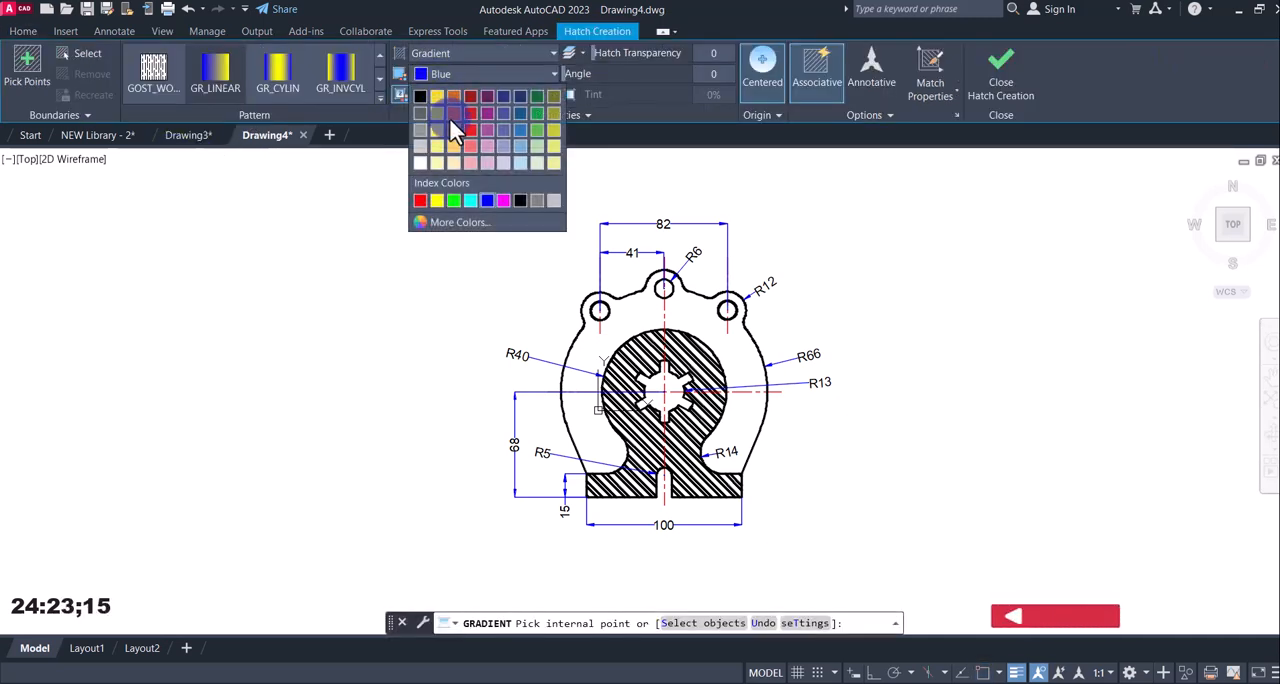
click(469, 128)
click(467, 94)
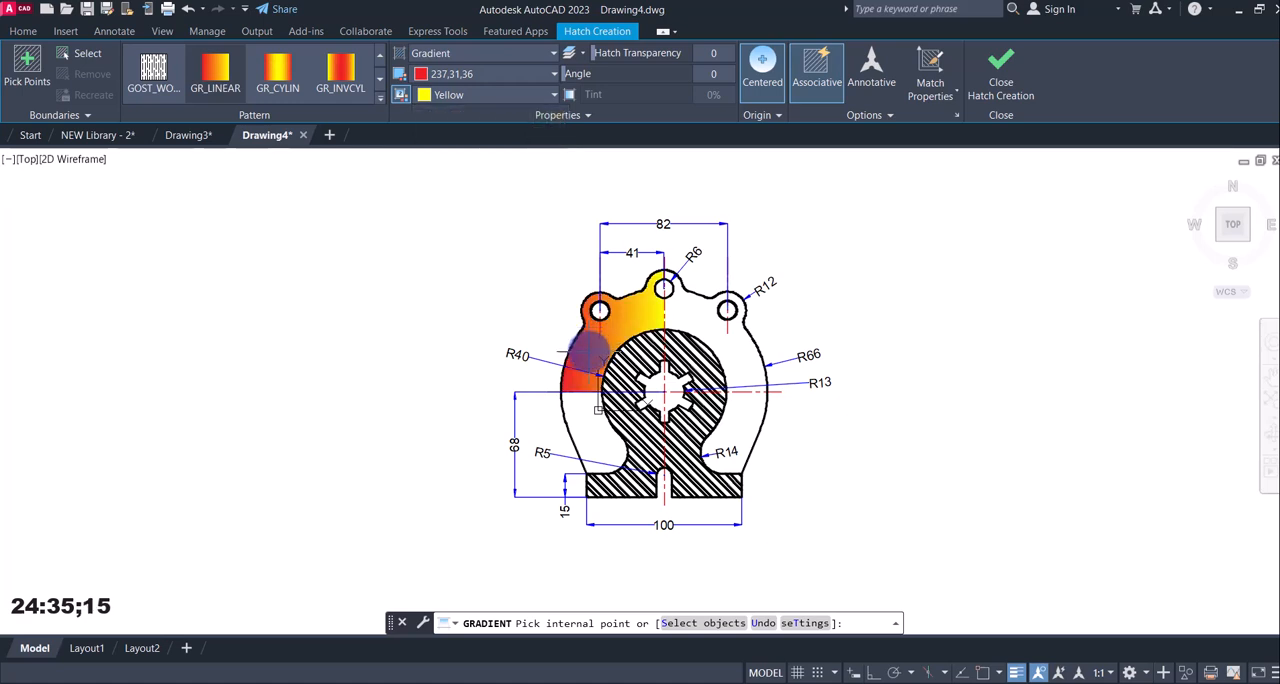
click(600, 418)
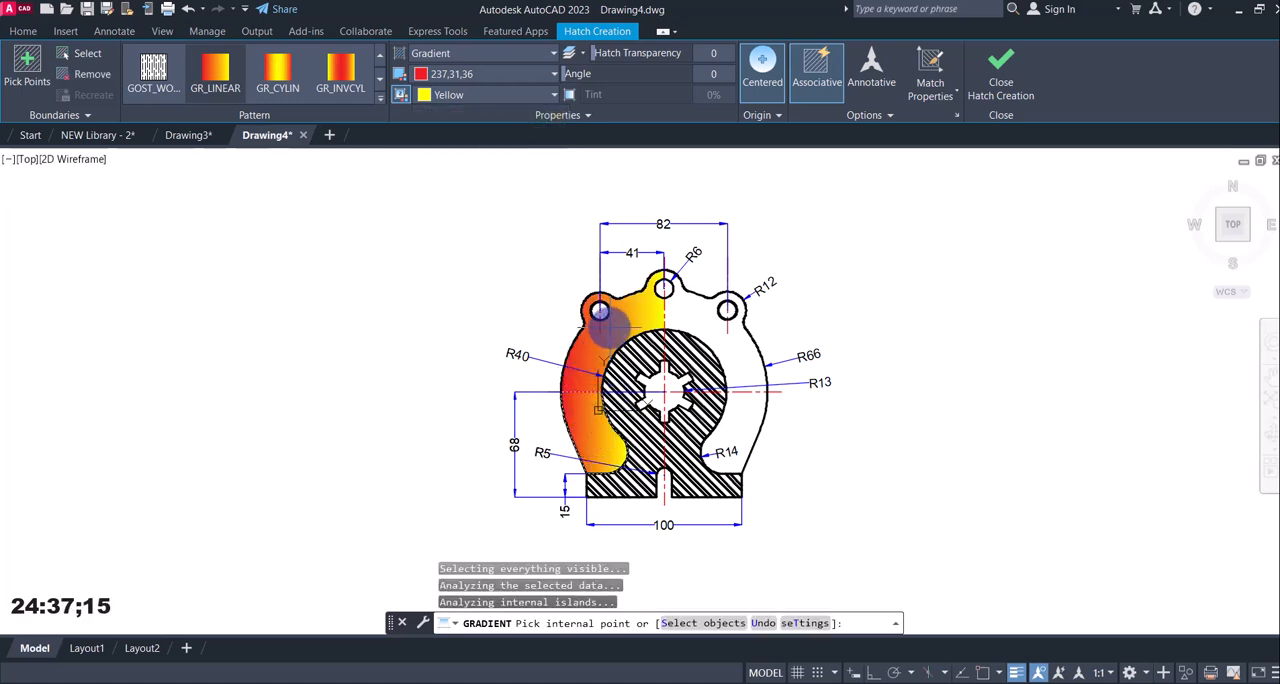
click(705, 330)
click(726, 446)
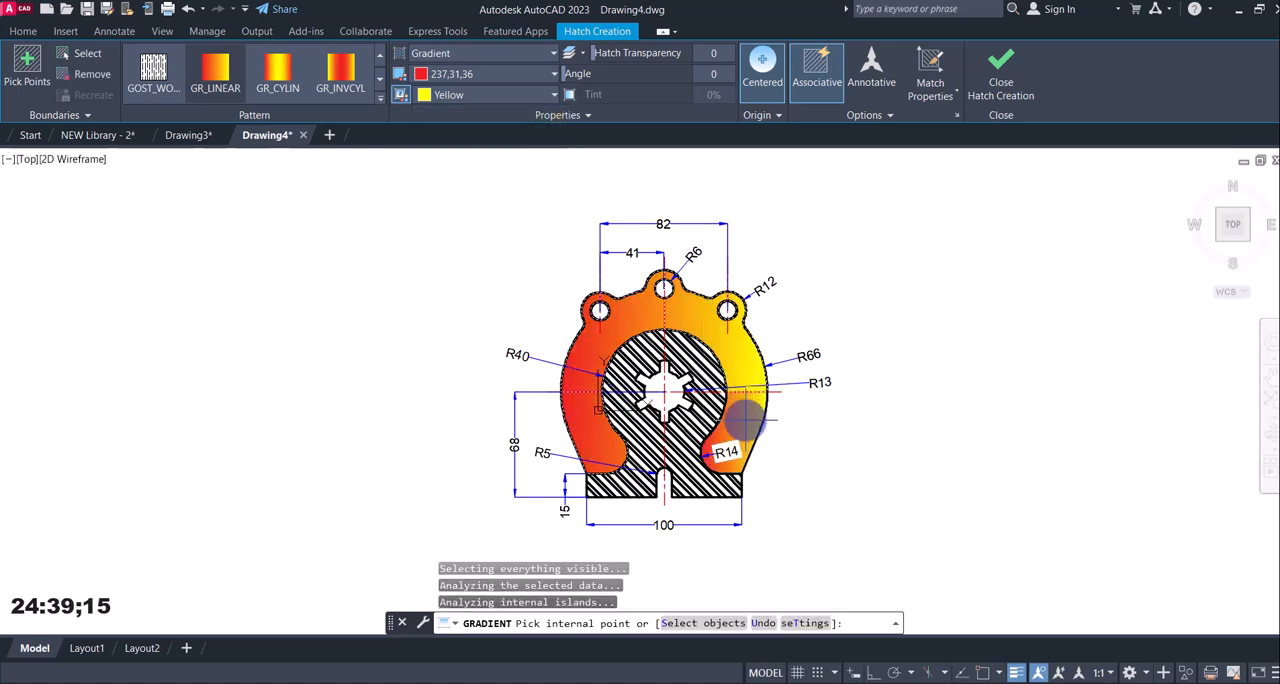
click(987, 88)
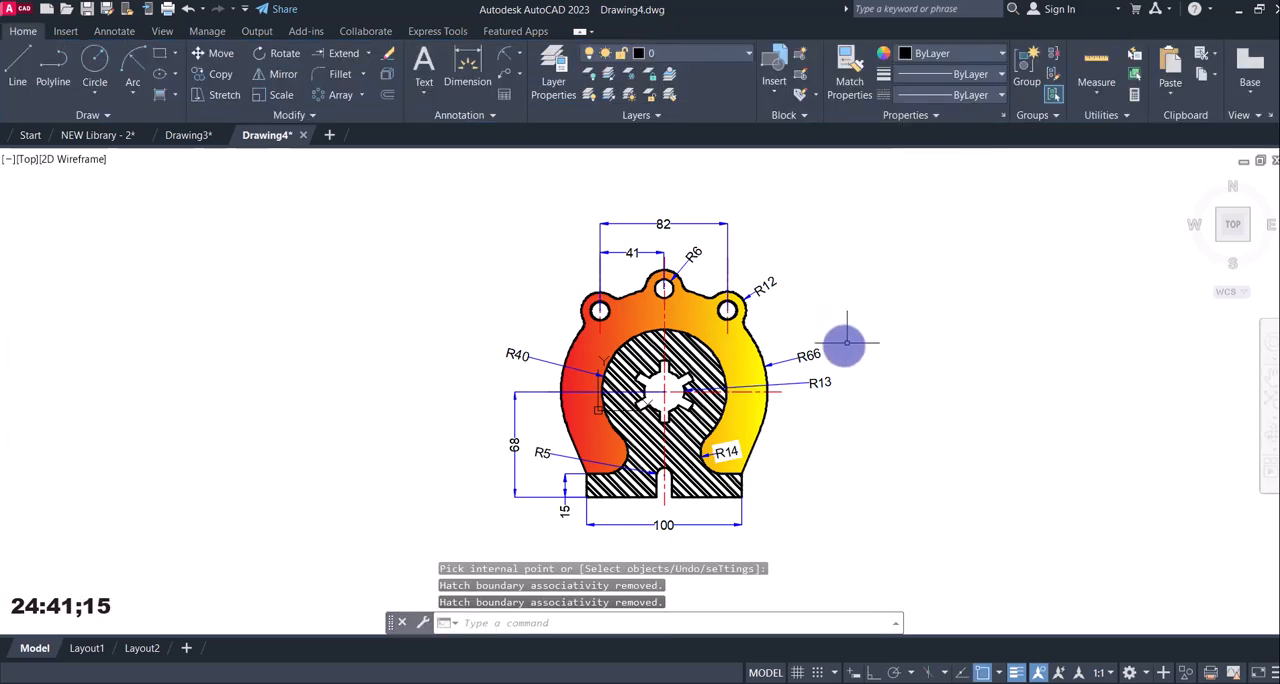